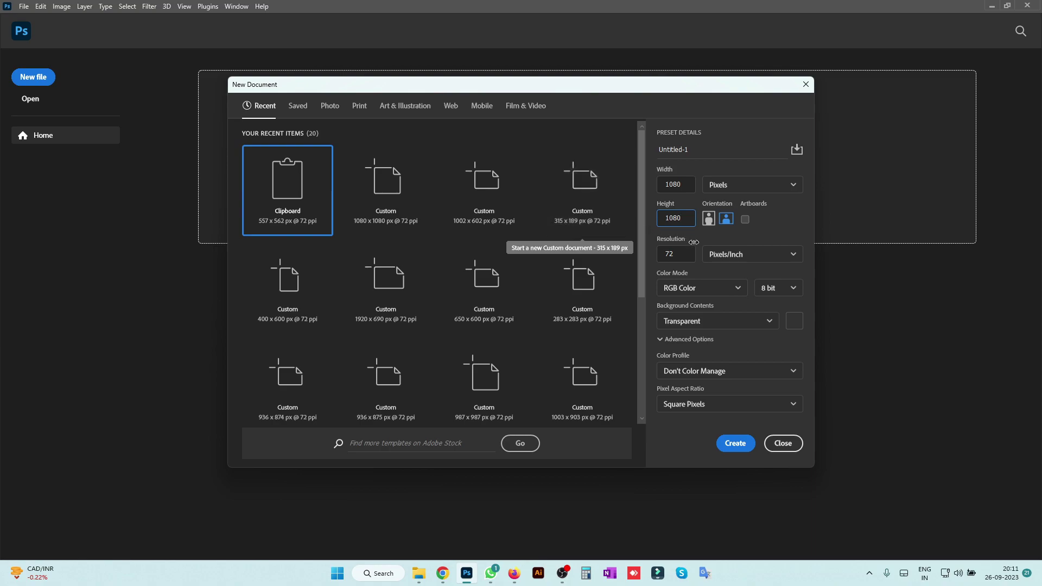
Create the 1080 × 1080 px transparent document and add a 1080 × 1080 px rectangle shape to it.
click(731, 450)
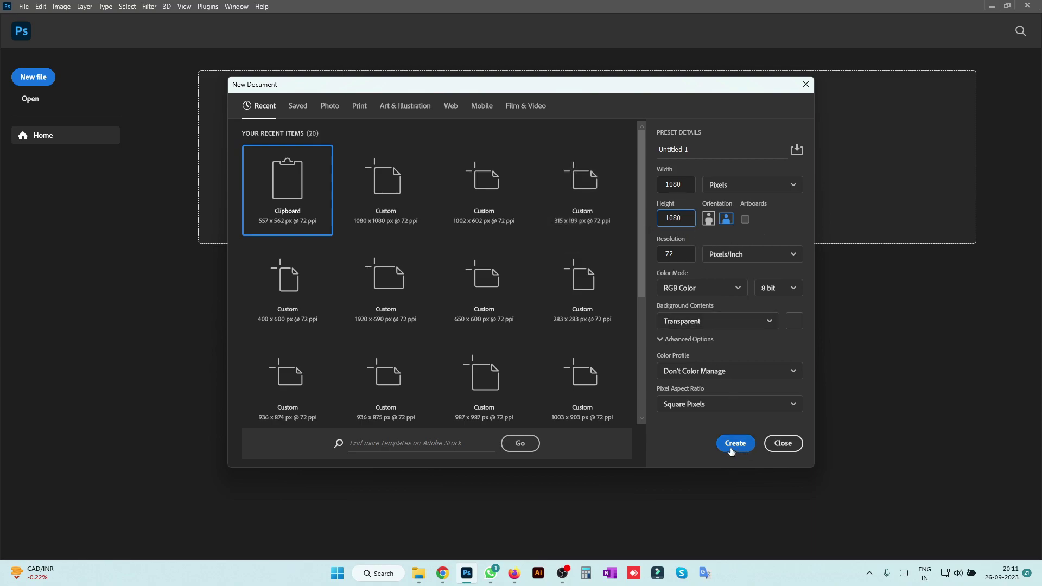
click(731, 451)
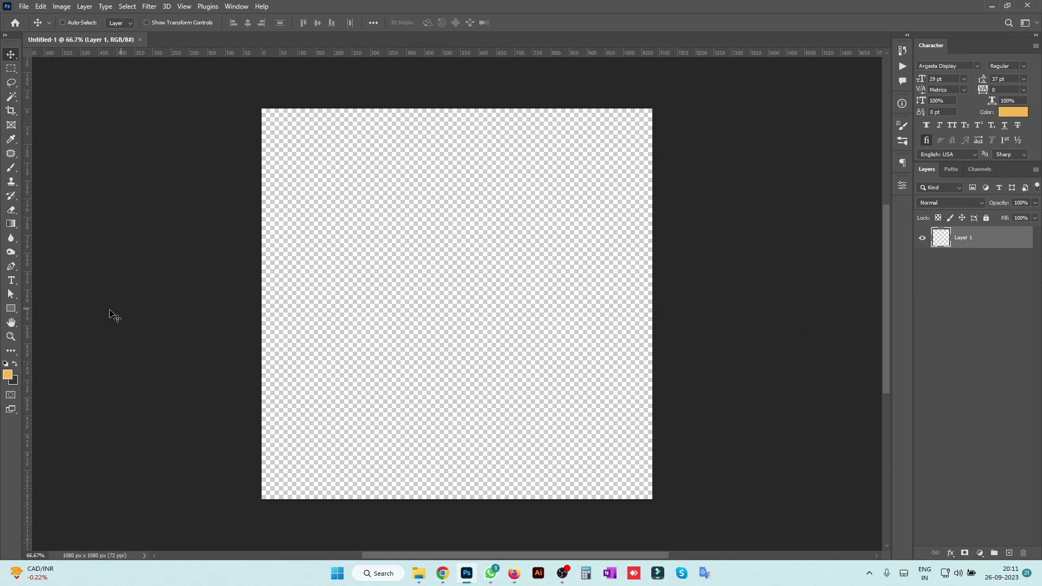
click(11, 308)
click(353, 273)
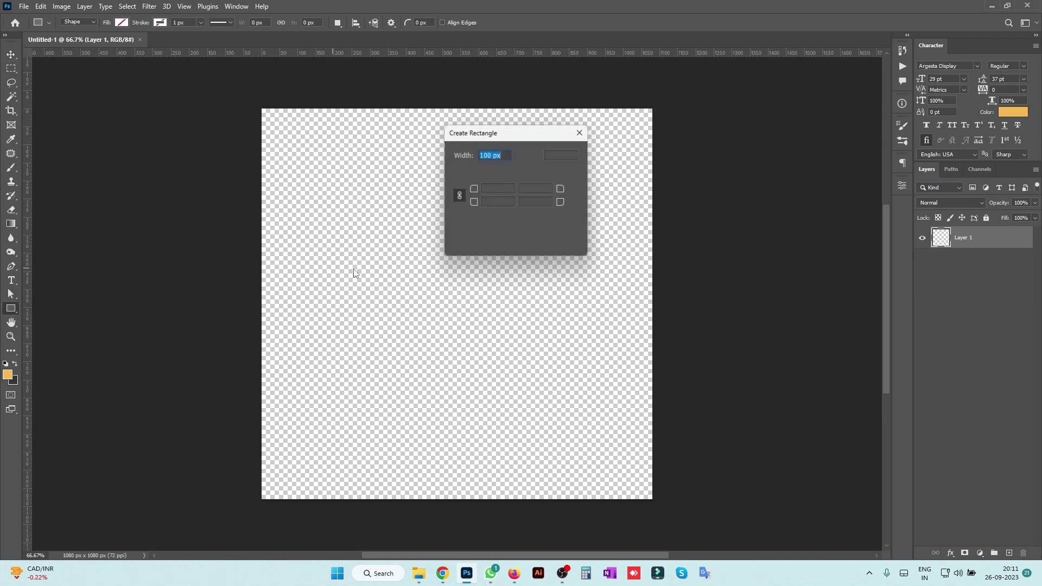
text(10)
key(Tab)
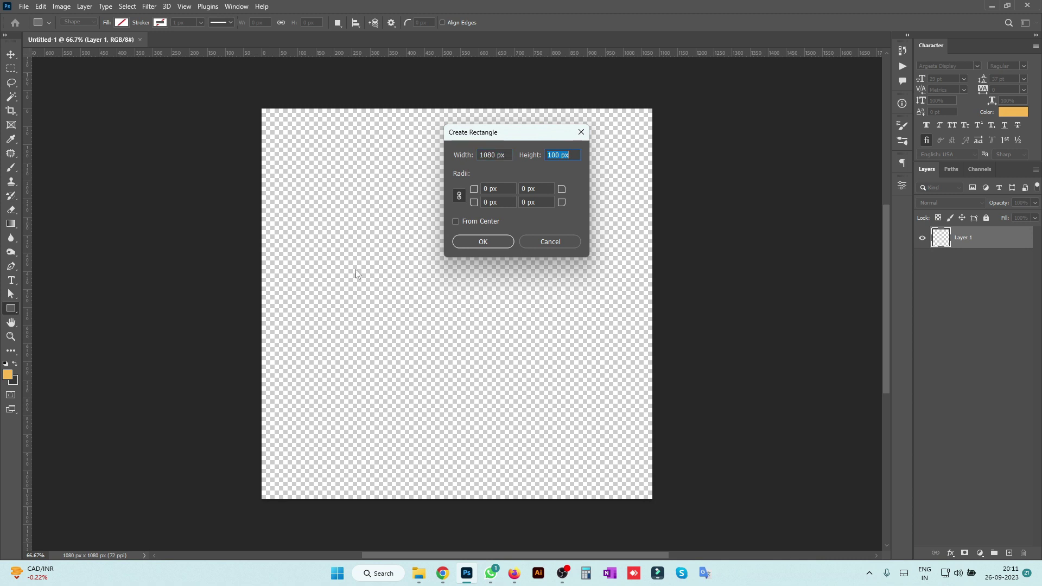
text(108)
key(Return)
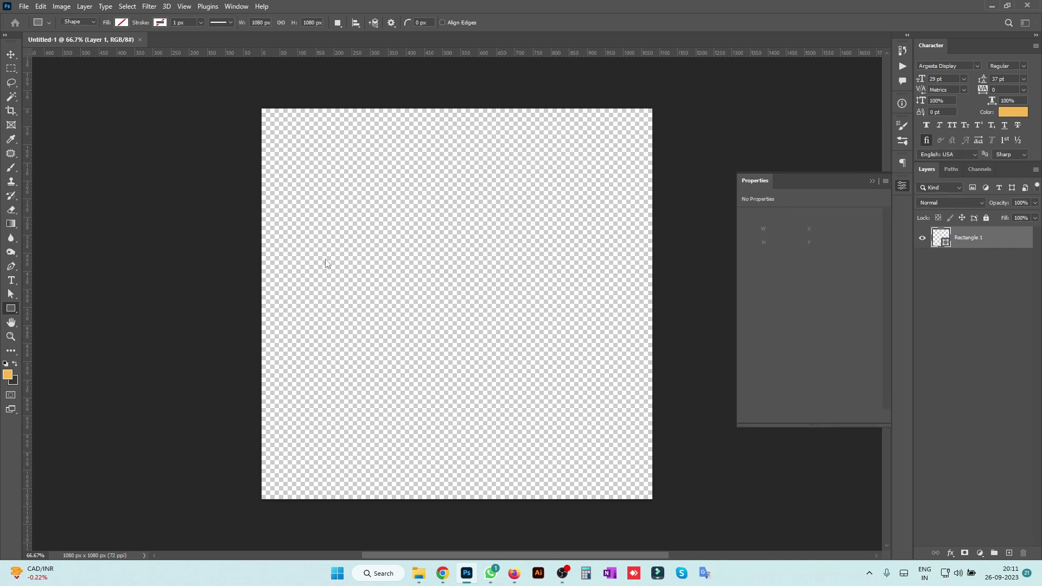
Align the rectangle to fill the whole canvas and set its fill colour to white, ffffff.
click(122, 23)
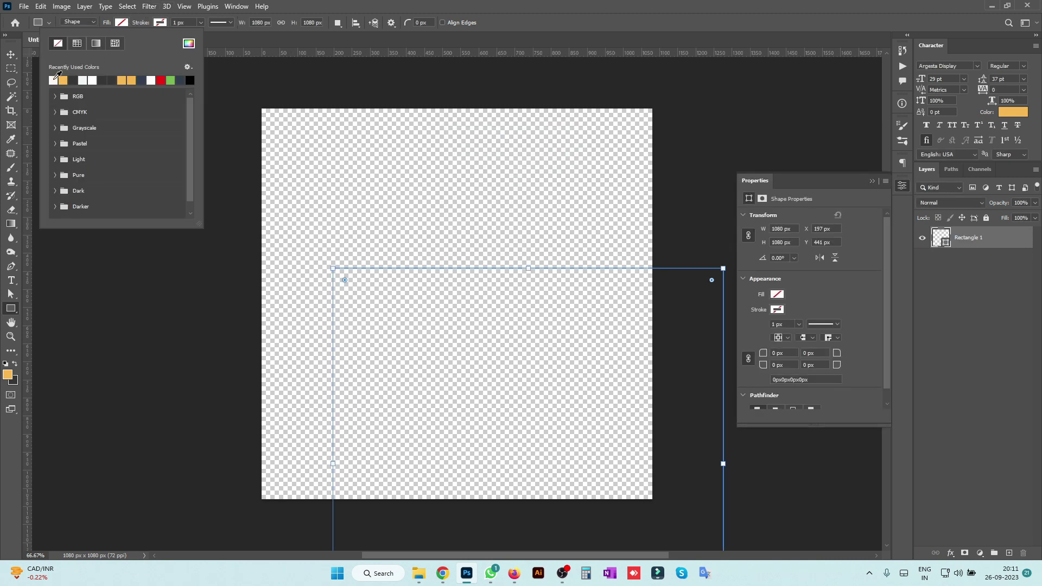
click(54, 79)
key(v)
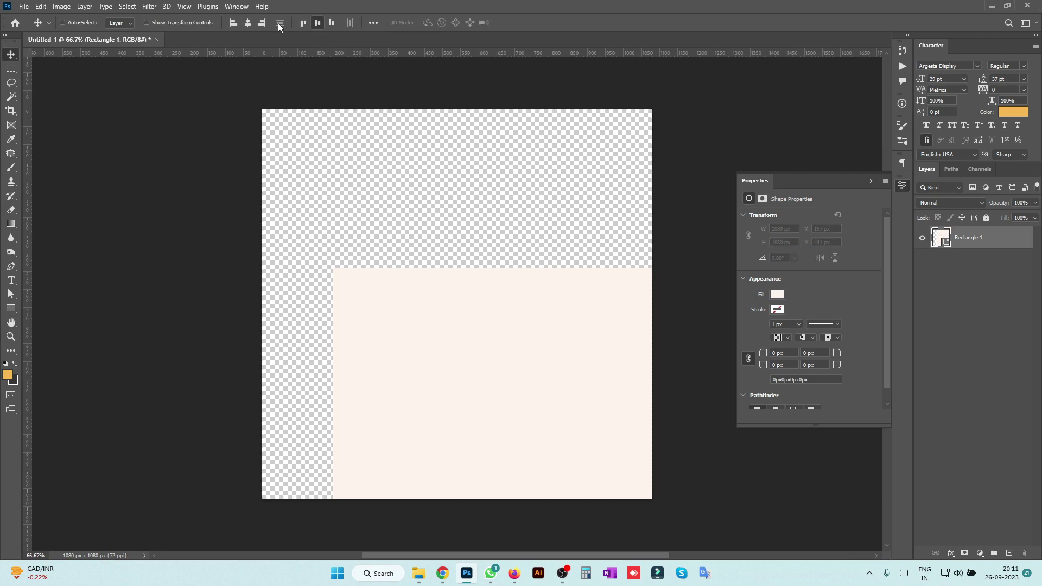
click(248, 23)
double_click(939, 243)
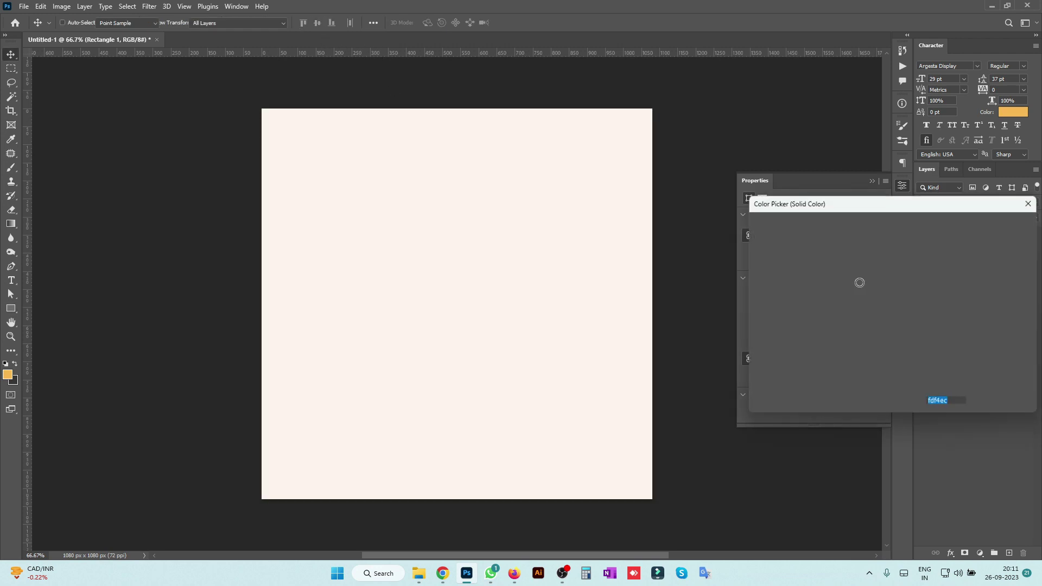
text(ffffff)
key(Return)
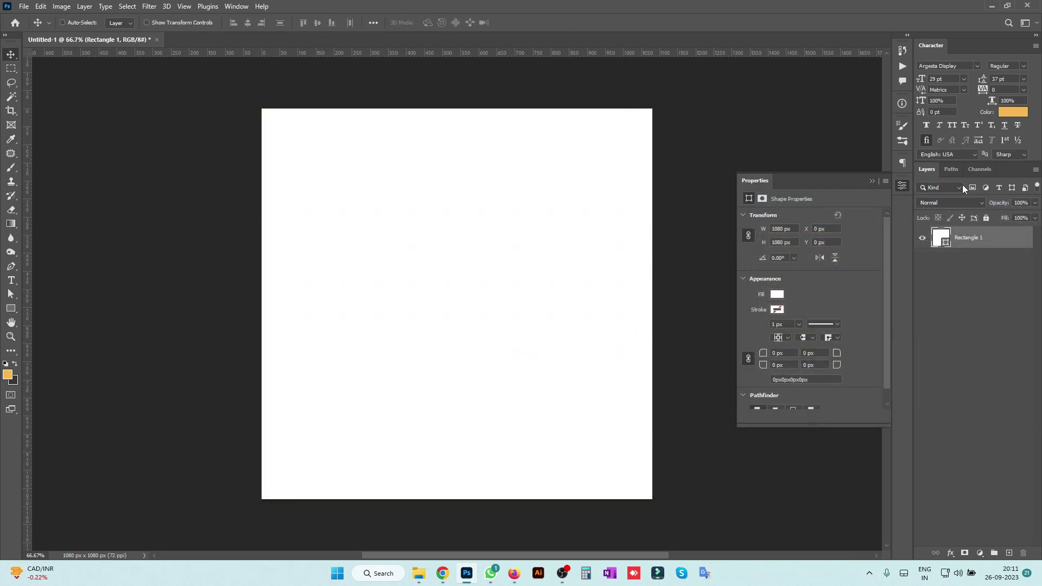
click(903, 190)
click(11, 68)
click(10, 54)
click(10, 309)
click(416, 240)
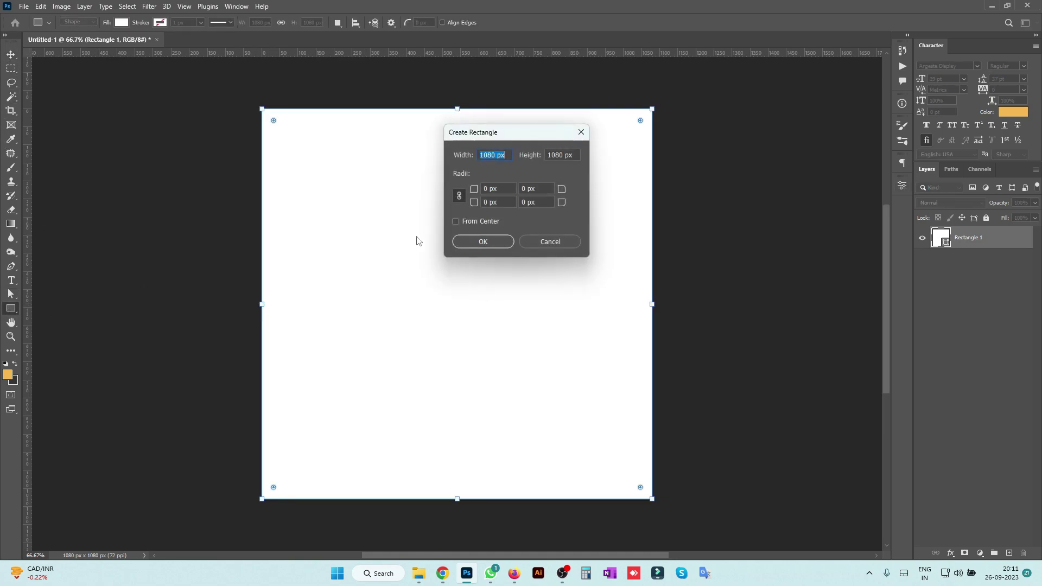
click(511, 244)
Add a new layer and create a 50 × 50 px rectangle on it.
click(1009, 553)
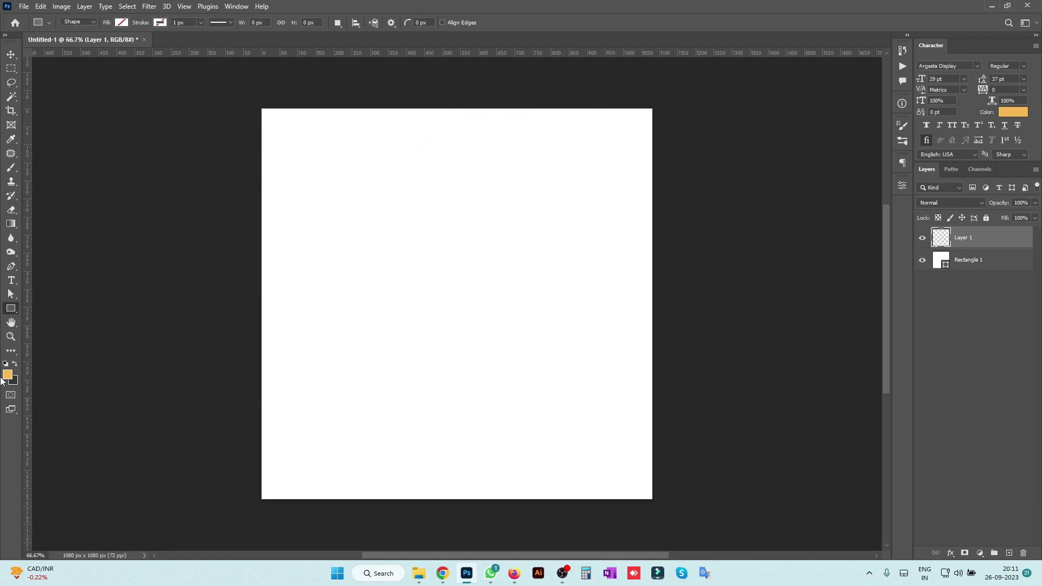
click(372, 287)
text(50)
key(Tab)
text(50)
key(Return)
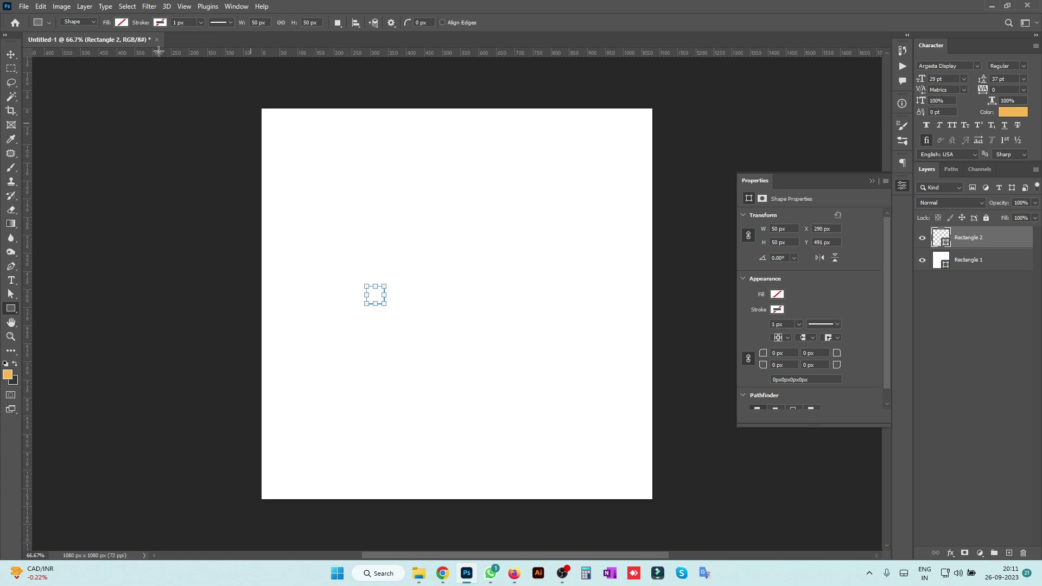
Fill the small square with red and align it to the canvas's top-left corner.
click(121, 23)
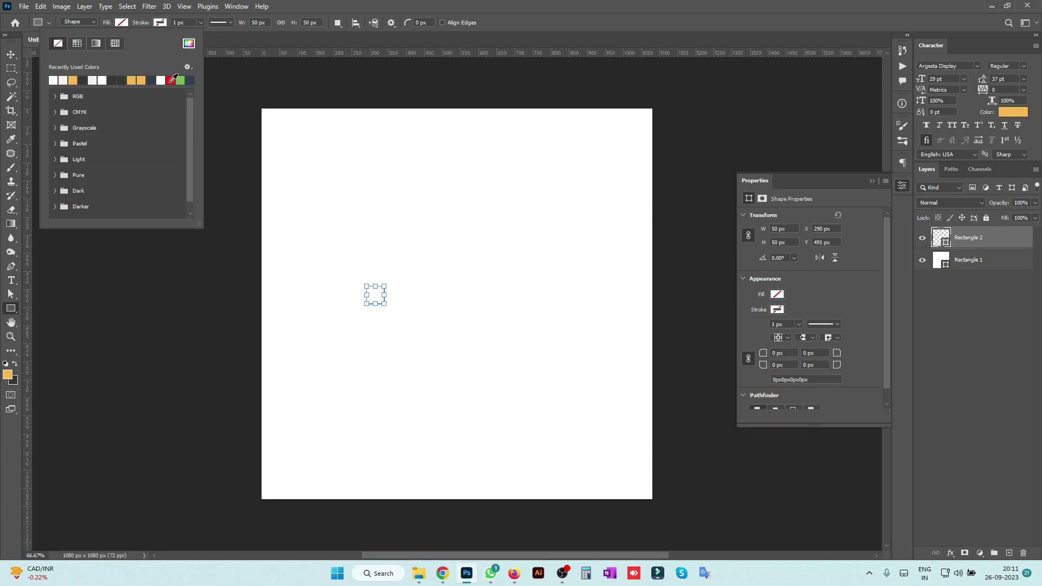
click(171, 80)
key(v)
key(ctrl+a)
click(302, 23)
click(233, 23)
key(ctrl+d)
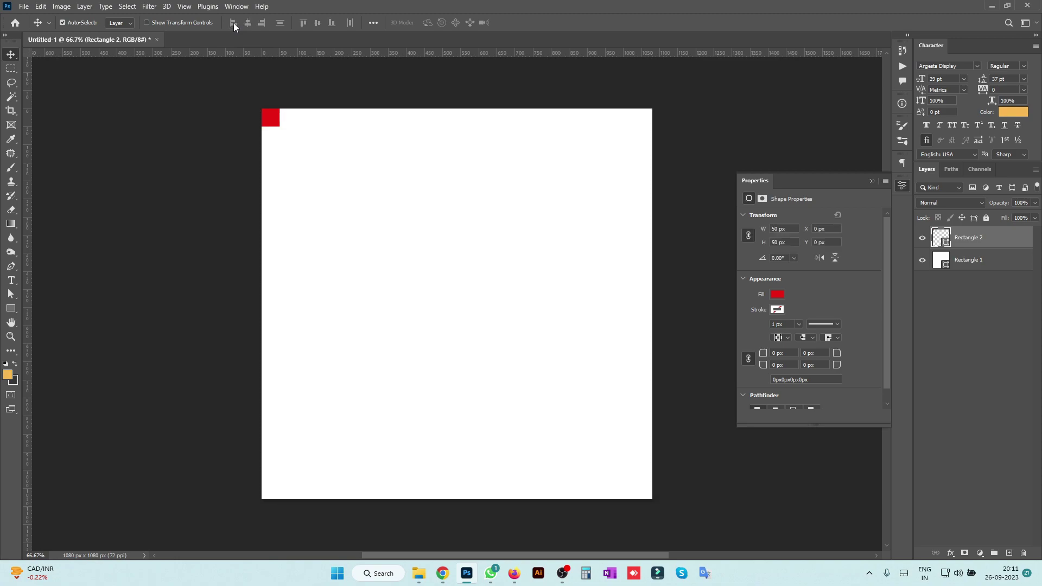
Duplicate the red square and align the copy to the canvas's bottom-right corner.
key(ctrl+j)
key(ctrl+a)
click(331, 23)
click(262, 22)
key(ctrl+d)
Place two horizontal and two vertical guides along the inner edges of the red squares to mark 50 px margins.
drag(347, 54, 368, 126)
drag(23, 227, 280, 282)
drag(28, 242, 632, 462)
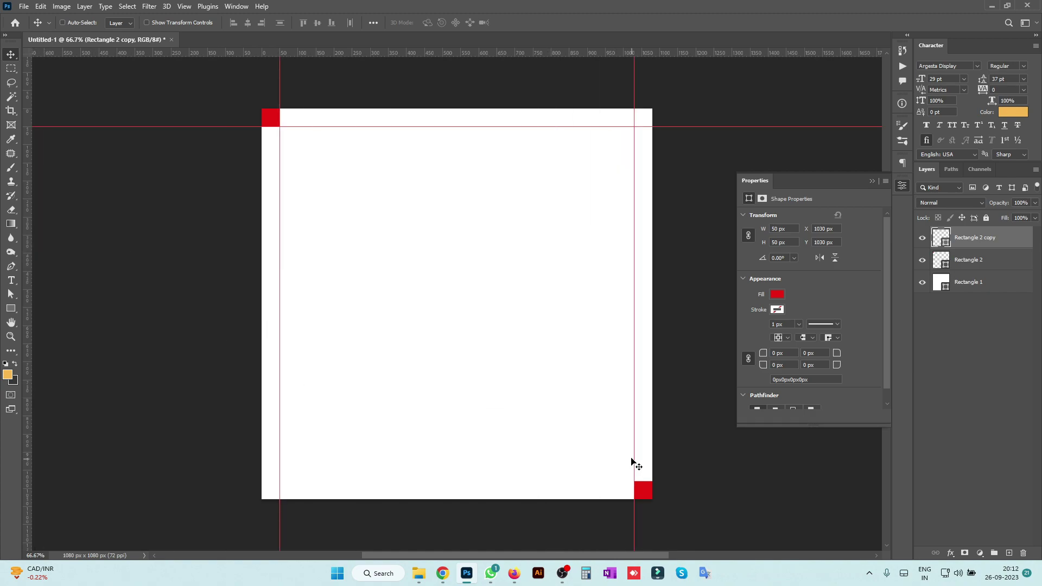
drag(354, 54, 425, 481)
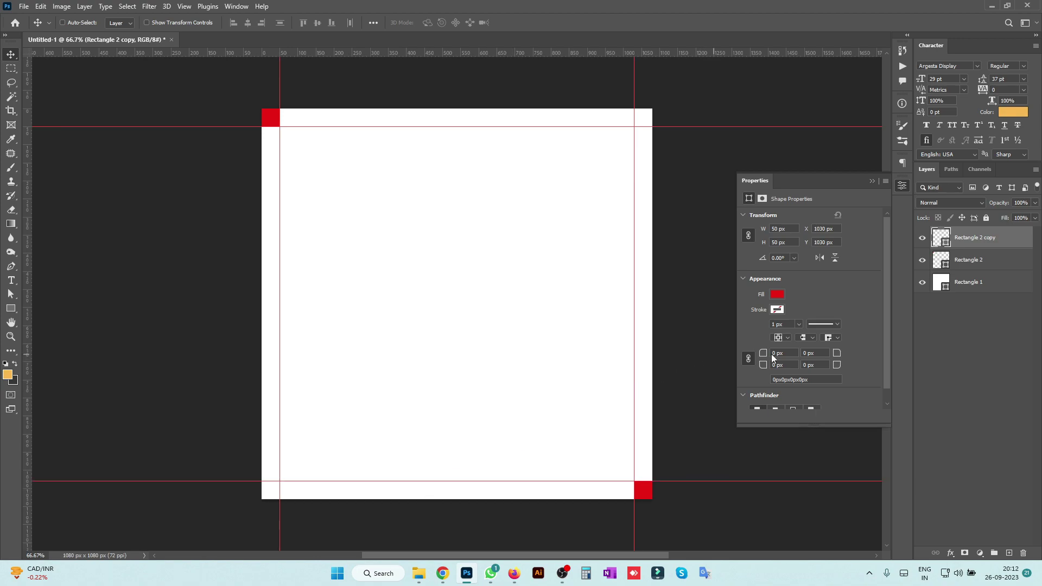
Delete both red square layers, keeping the margin guides and the white background rectangle.
shift+click(959, 270)
key(Delete)
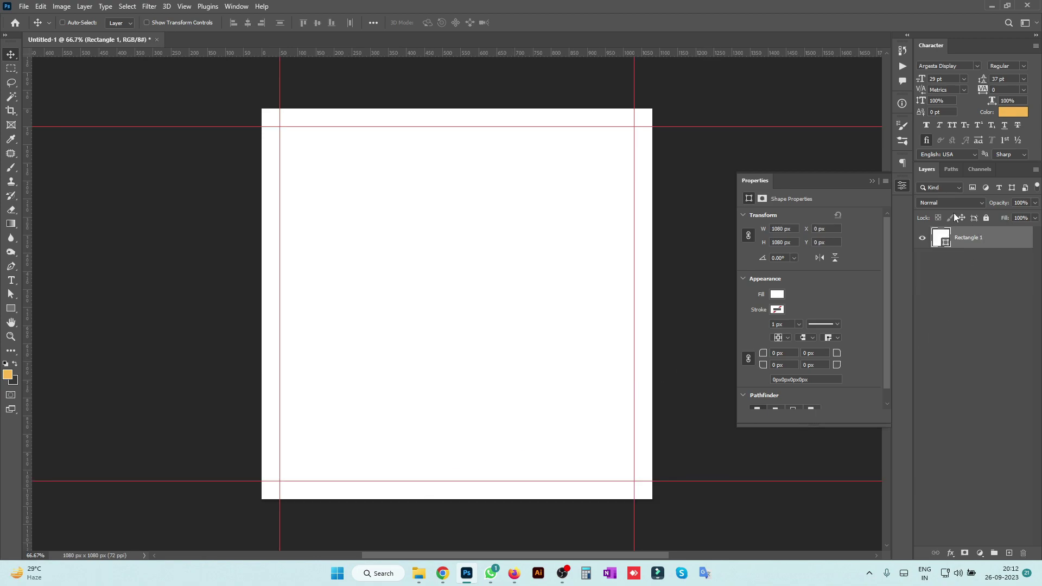
click(903, 186)
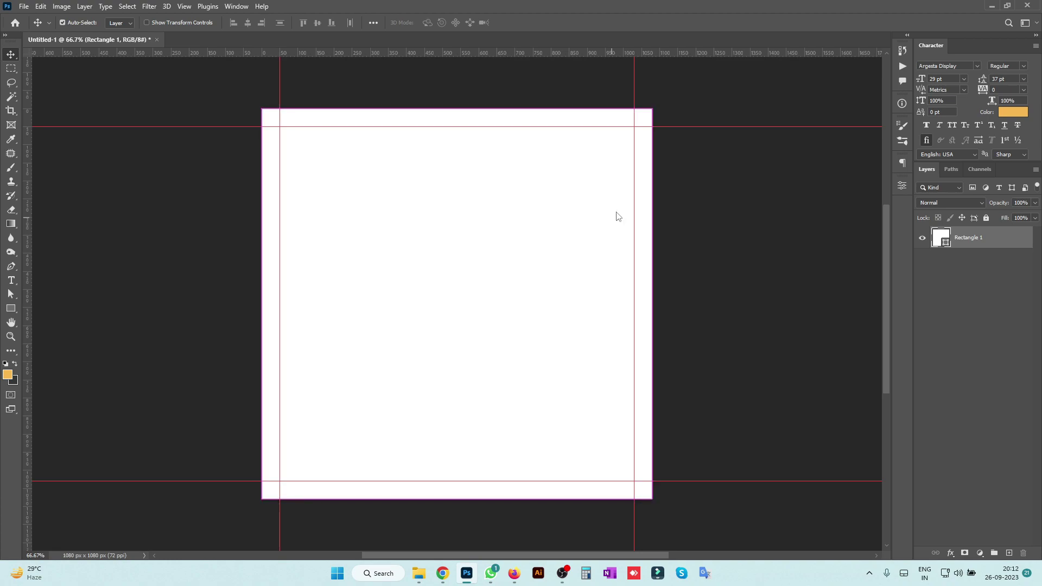
Save the document as the Photoshop file banner in the Videos > Social-Banner-08 folder on drive E.
key(ctrl+s)
scroll(304, 272, down, 2)
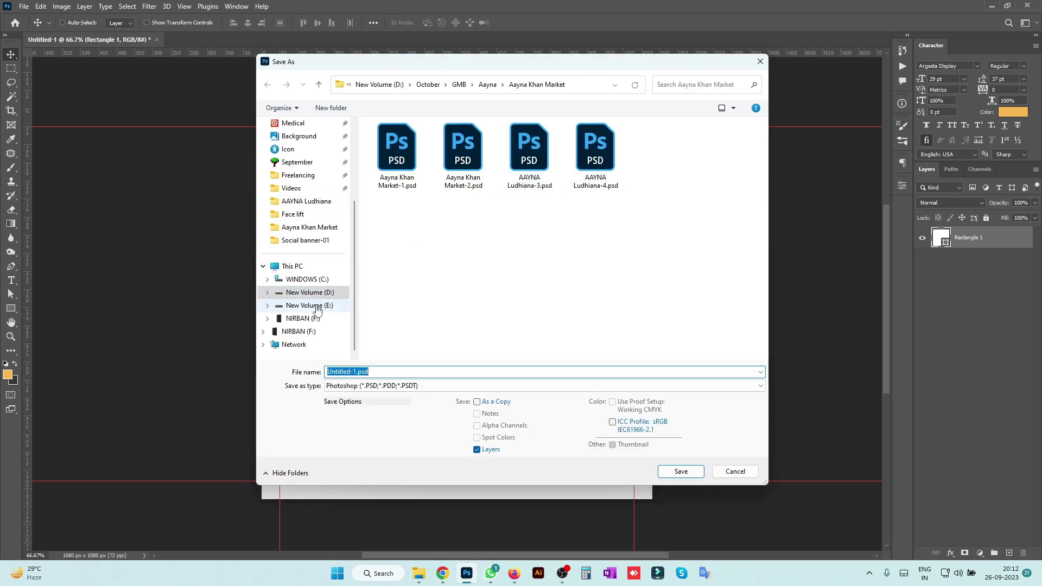
click(317, 306)
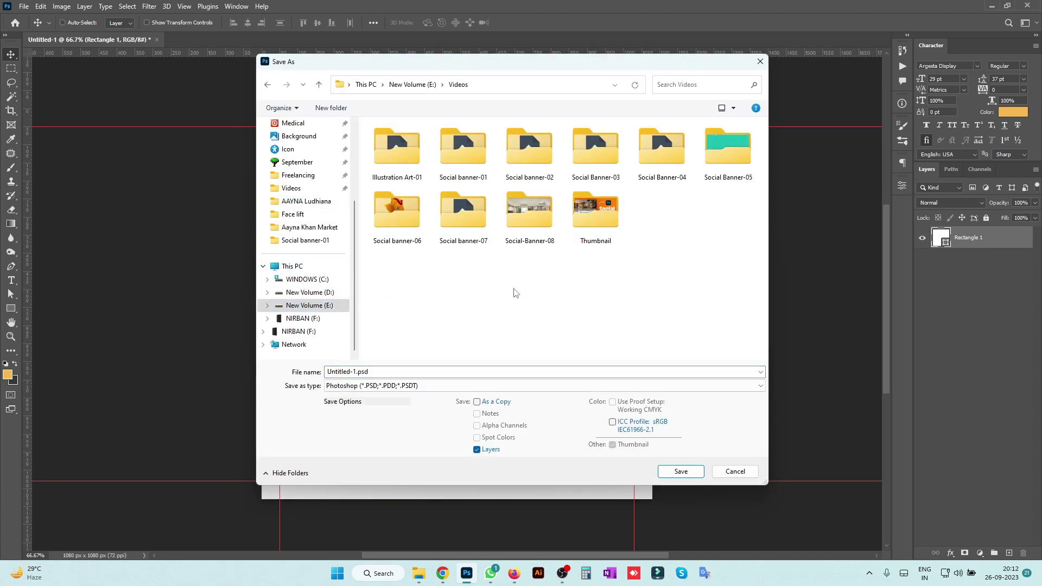
double_click(543, 216)
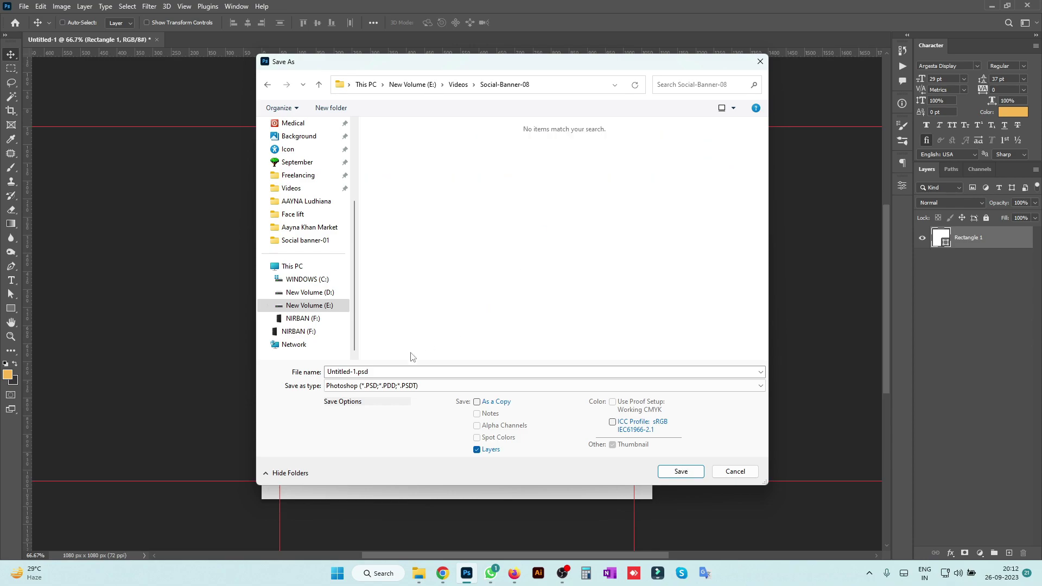
click(399, 370)
text(banner)
key(Return)
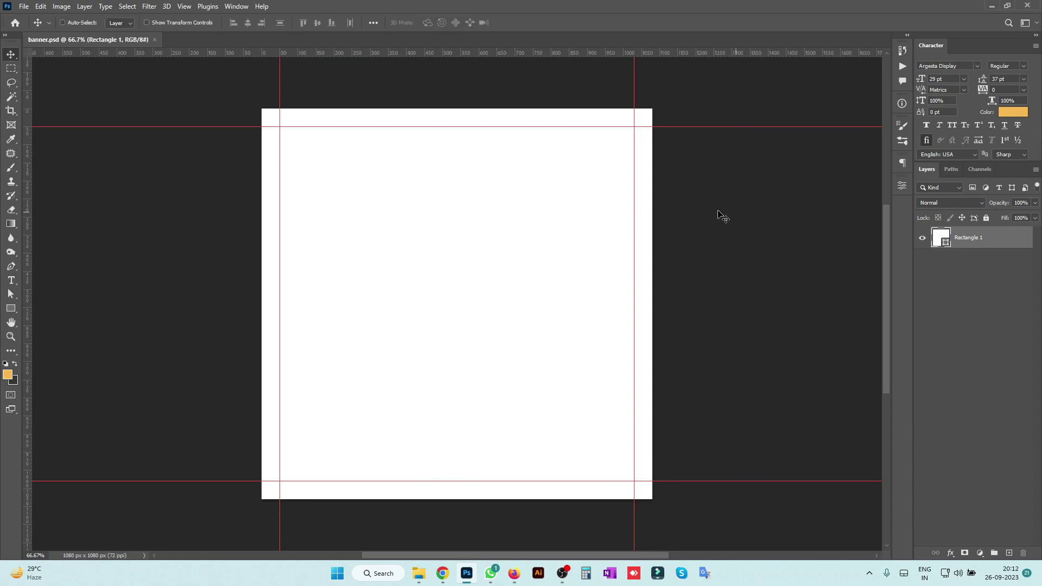
On a new layer, draw a rectangle about 981 × 782 px between the side guides, starting at the upper margin.
click(1009, 553)
click(11, 308)
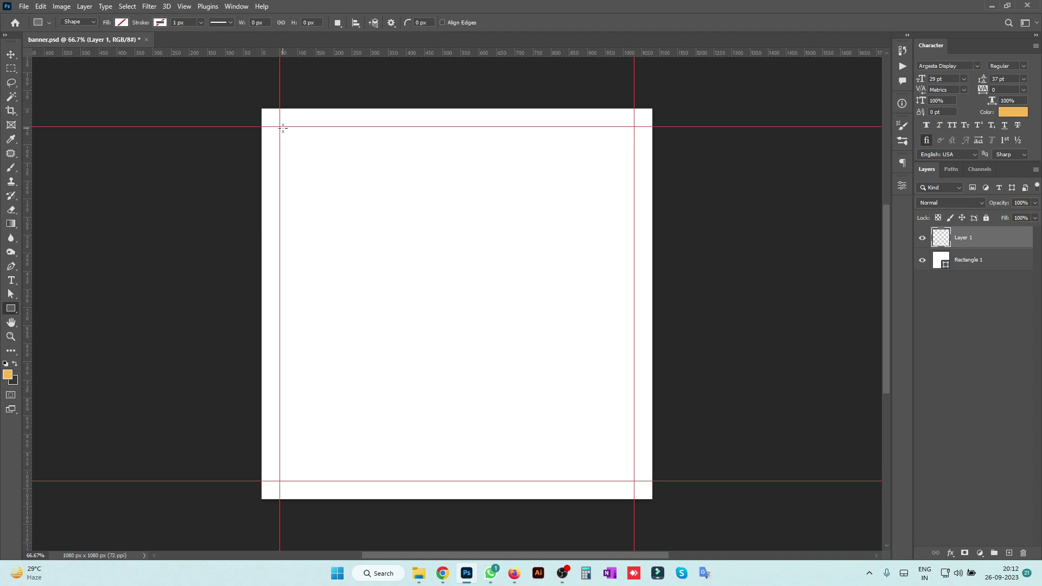
drag(280, 127, 635, 408)
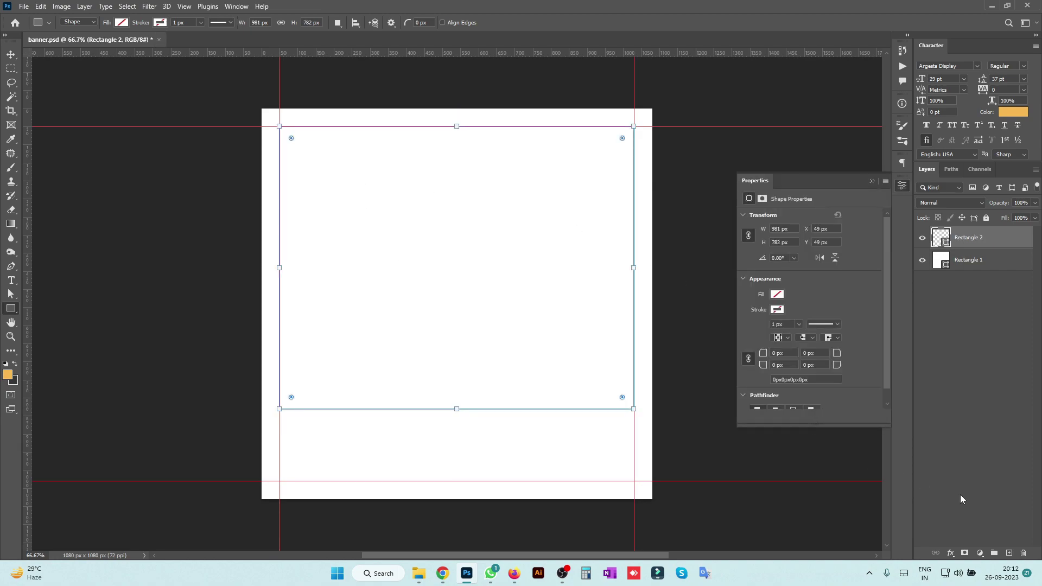
Give the new rectangle a thicker inside stroke in dark grey 5a5a5a as a layer style.
click(945, 549)
click(964, 473)
click(629, 279)
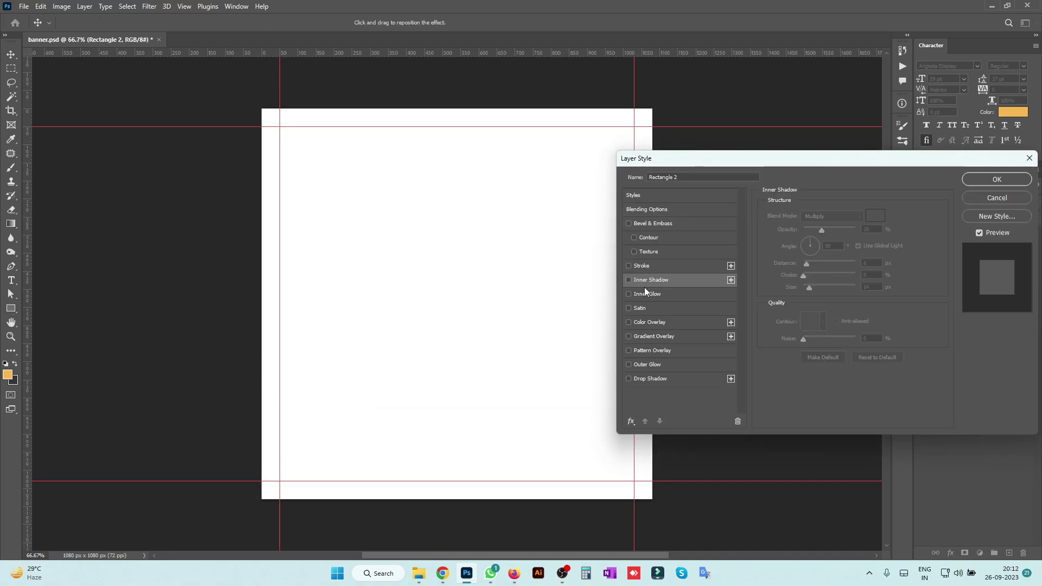
click(652, 293)
click(629, 294)
click(661, 265)
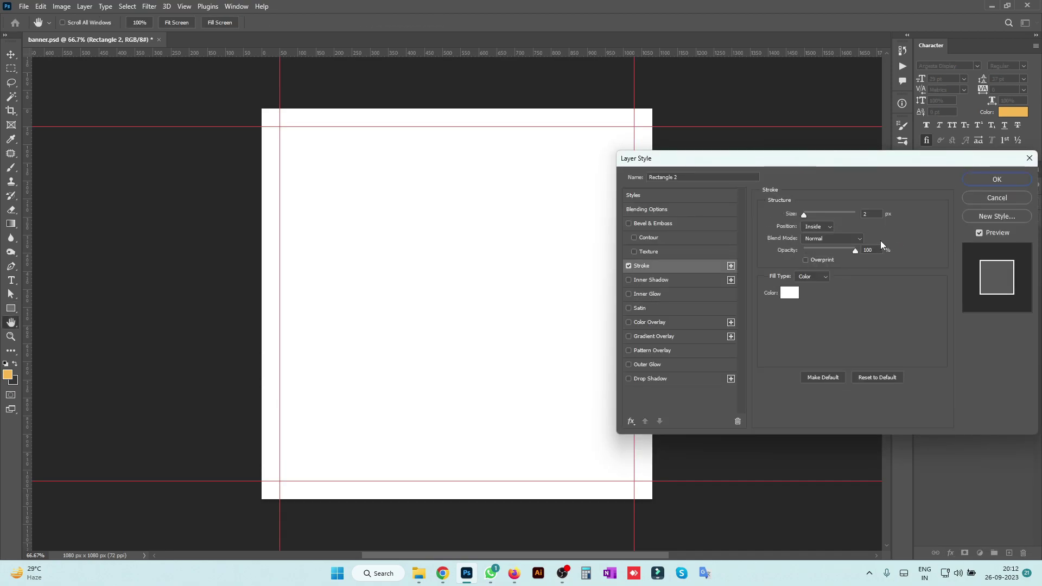
double_click(870, 215)
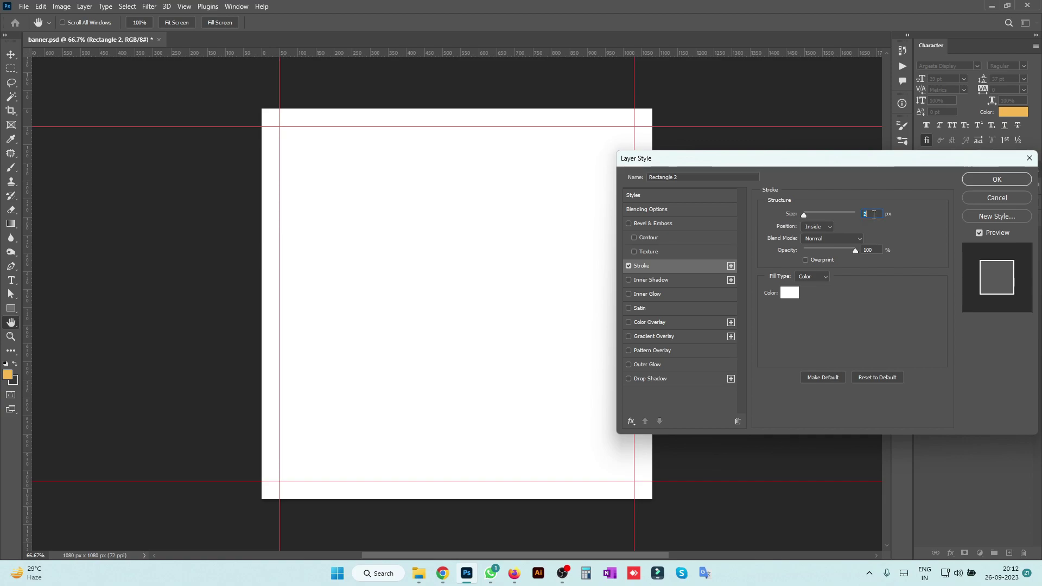
text(6)
click(789, 293)
click(751, 319)
click(999, 223)
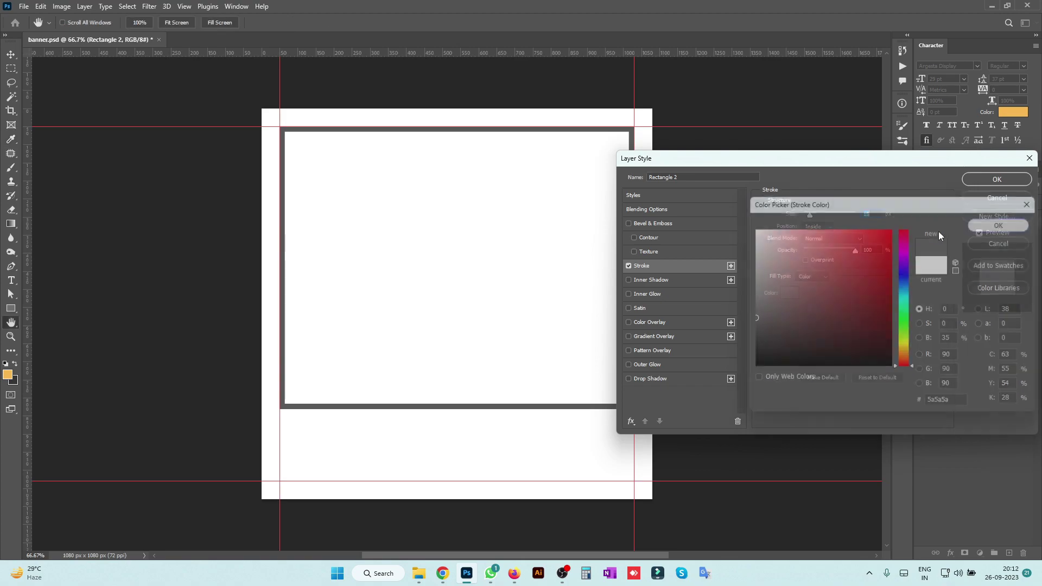
key(Return)
click(902, 185)
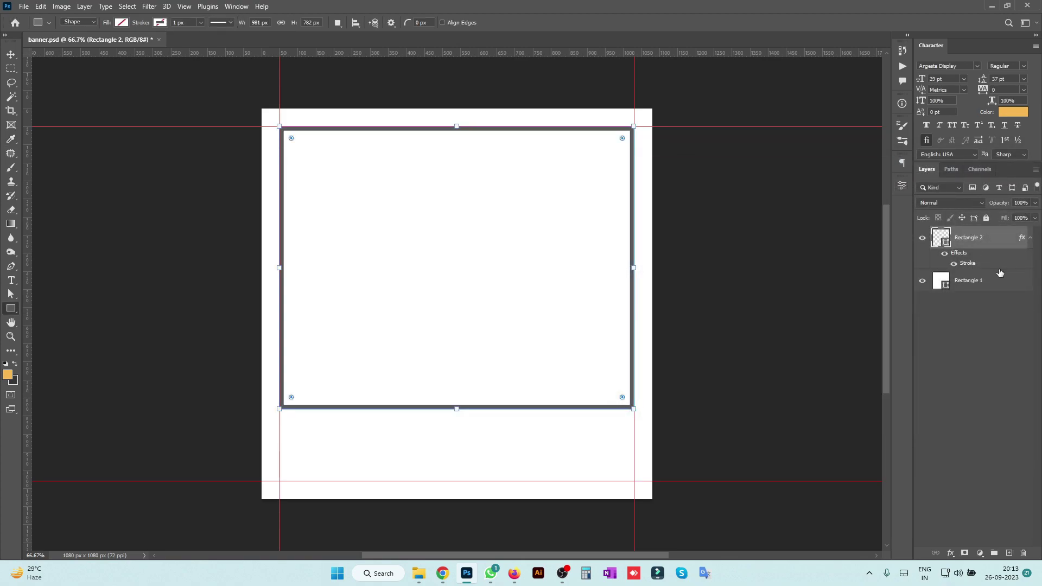
Collapse the stroked rectangle's effects list and duplicate the white background rectangle layer within banner.psd.
click(994, 282)
click(1031, 239)
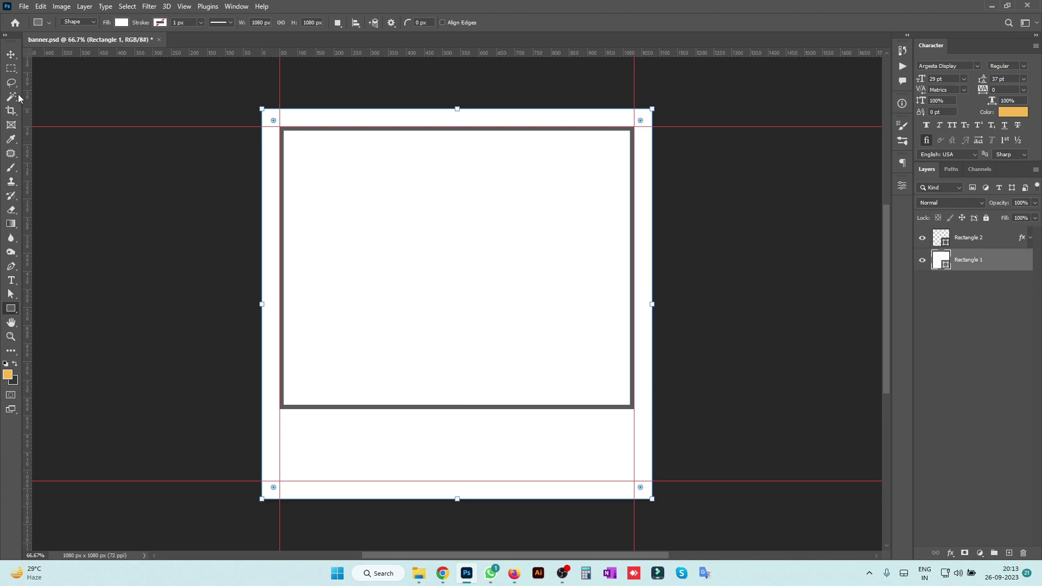
click(11, 55)
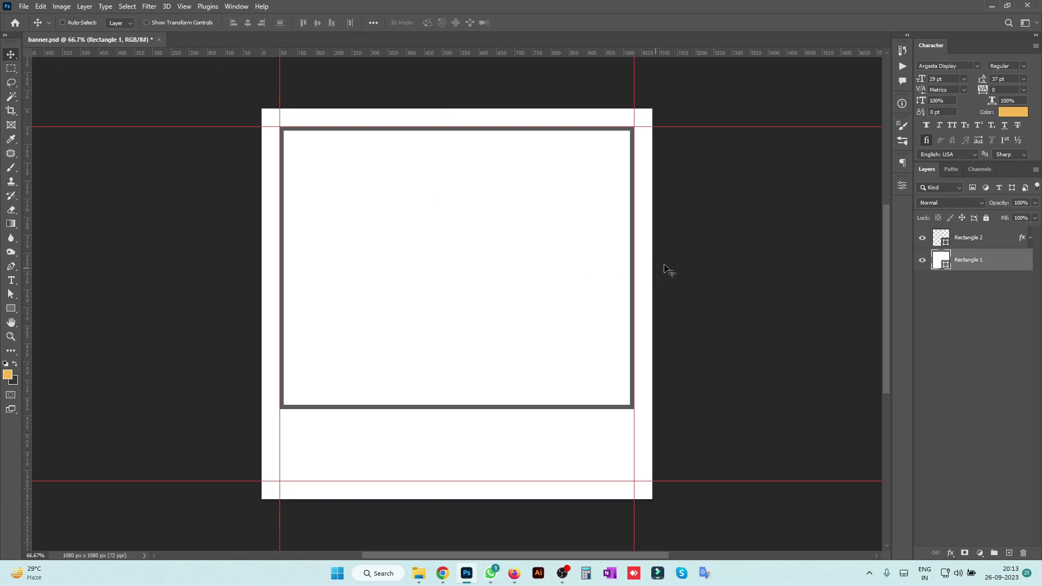
click(936, 236)
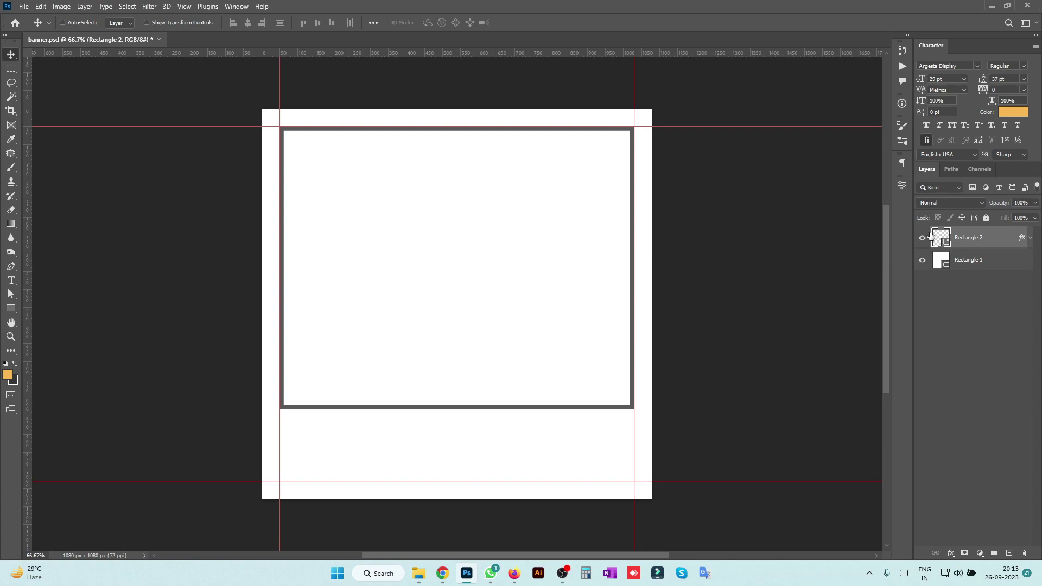
click(950, 262)
right_click(980, 263)
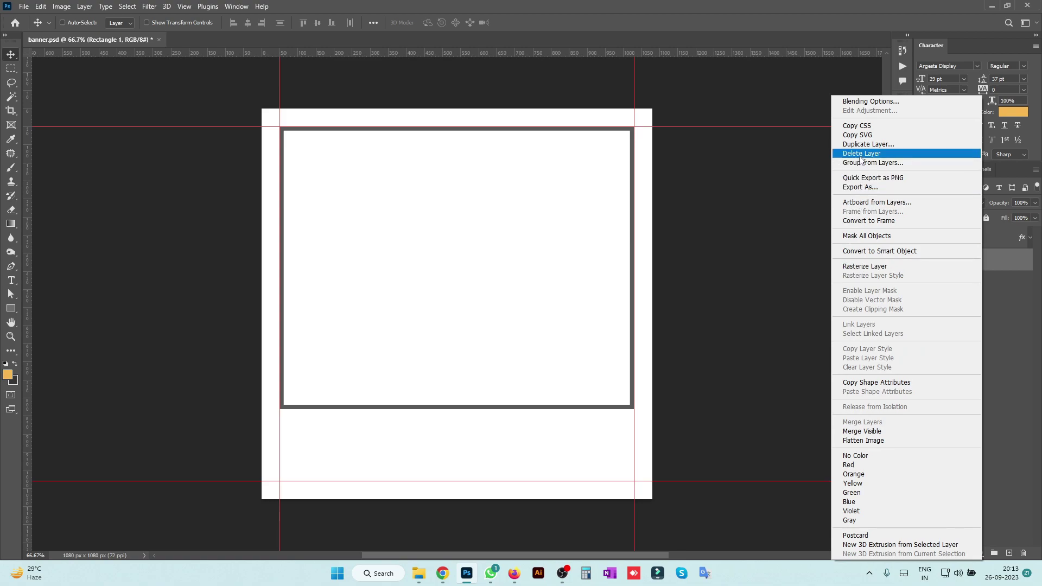
click(868, 144)
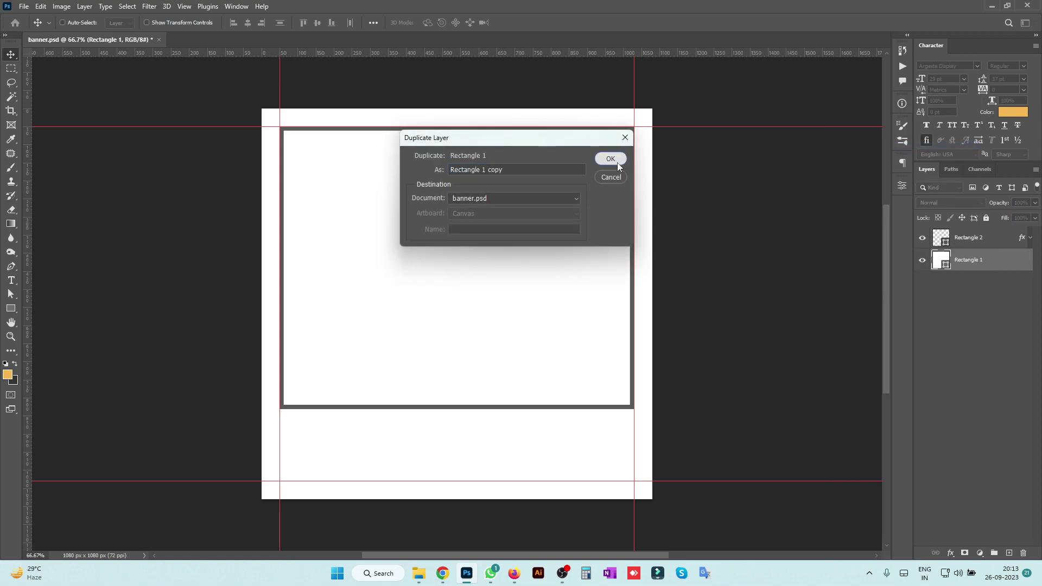
click(610, 159)
key(a)
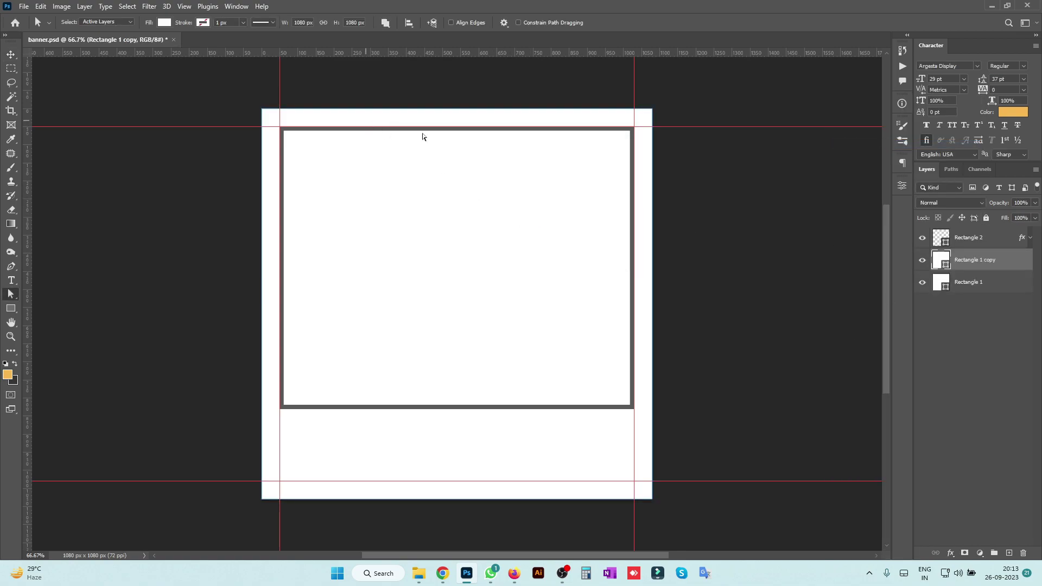
Recolour the duplicated background rectangle to dark blue 083d85.
double_click(944, 263)
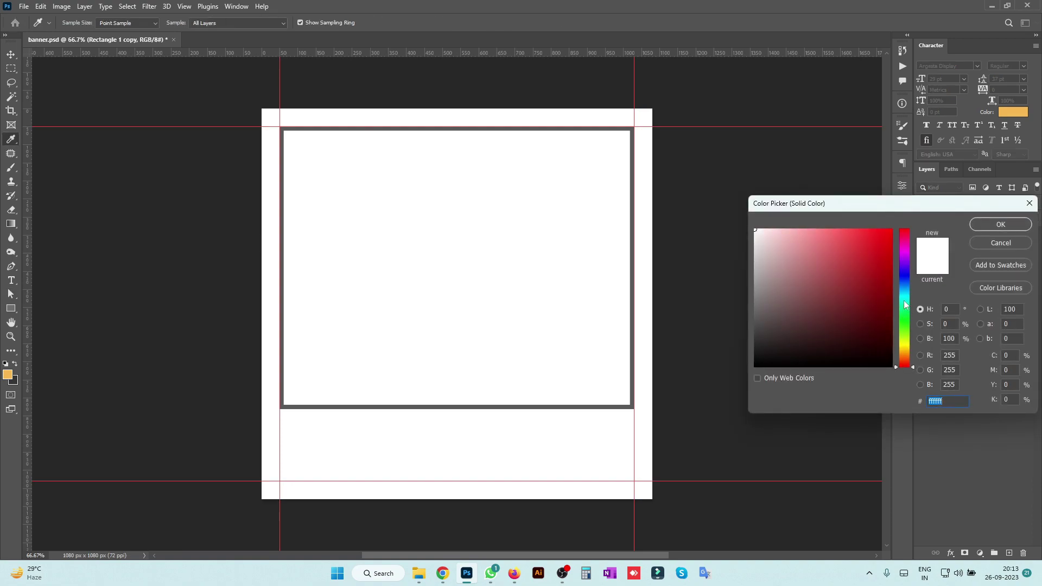
click(906, 285)
drag(851, 302, 884, 295)
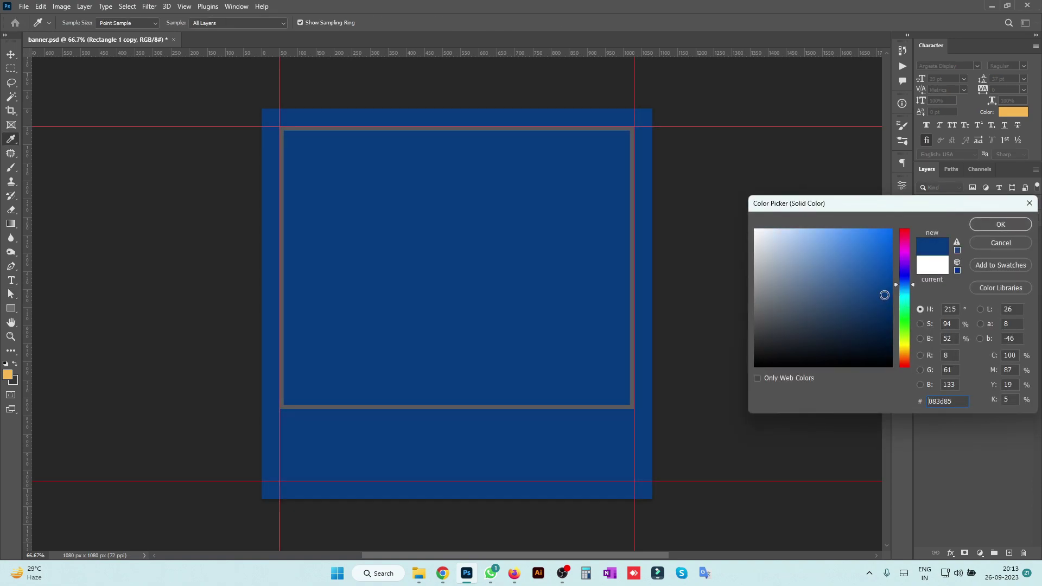
click(1001, 223)
Lower the upper edge of the blue rectangle until the shape is 640 px high, keeping its bottom edge in place.
key(shift+Down)
key(shift+Down)
key(shift+Down)
key(shift+Down)
key(shift+Down)
key(shift+Down)
key(shift+Down)
key(shift+Down)
key(shift+Down)
key(shift+Down)
key(shift+Down)
key(shift+Down)
key(shift+Down)
key(shift+Down)
key(shift+Down)
key(shift+Down)
key(shift+Down)
key(shift+Down)
key(shift+Down)
key(shift+Down)
key(shift+Down)
key(shift+Down)
key(shift+Down)
key(shift+Down)
key(shift+Down)
key(shift+Down)
key(shift+Down)
key(shift+Down)
key(shift+Down)
key(shift+Down)
key(shift+Down)
key(shift+Down)
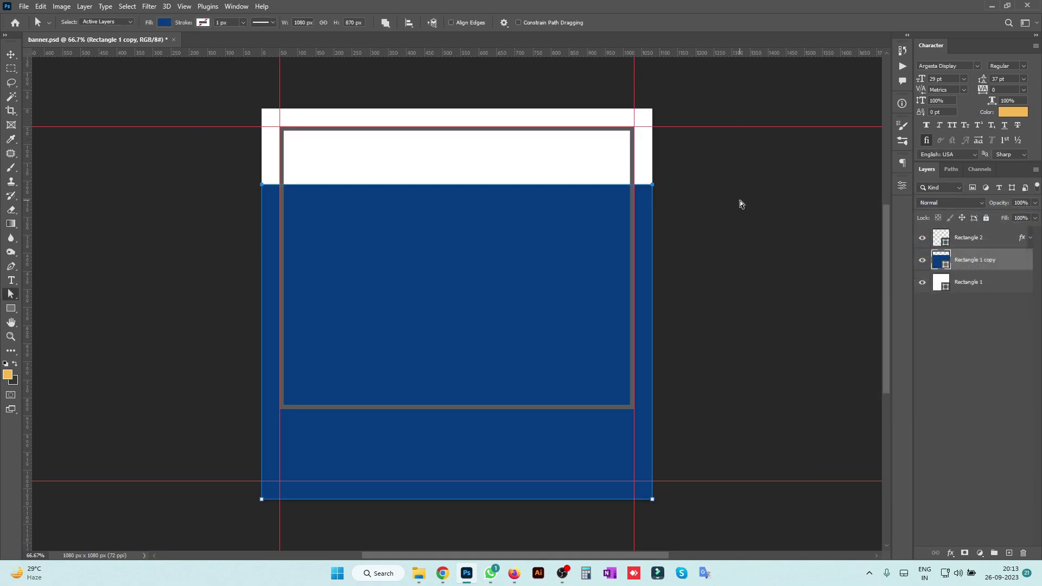
key(shift+Down)
key(shift+Down)
key(shift+Down)
key(shift+Down)
key(shift+Down)
key(shift+Down)
key(shift+Down)
key(shift+Down)
key(shift+Down)
key(shift+Down)
key(shift+Down)
key(shift+Down)
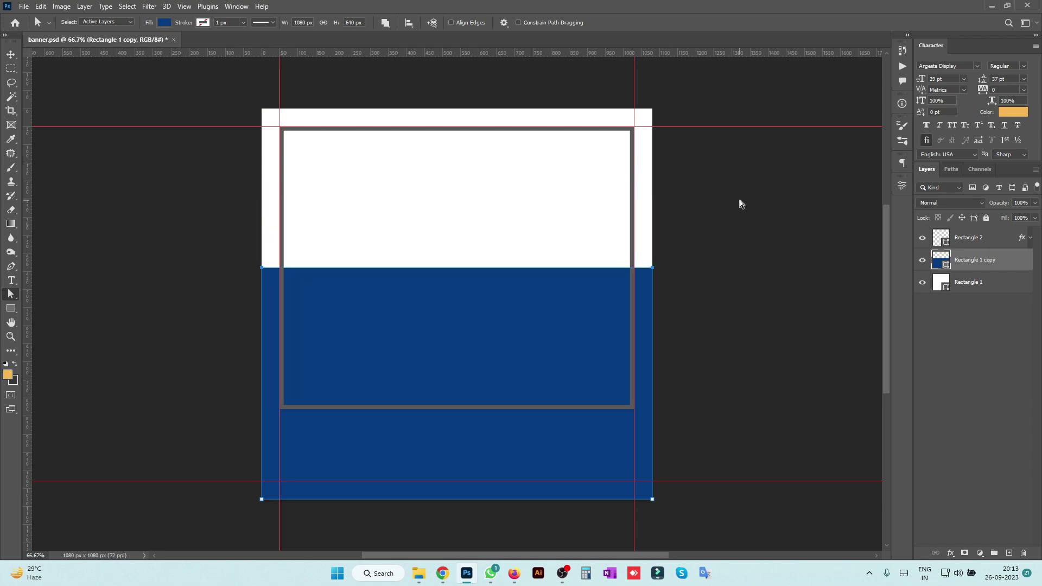
Lower only the blue shape's upper-right corner by about 170 px to slant its upper edge.
drag(687, 373, 612, 264)
key(shift+Down)
key(shift+Down)
key(shift+Down)
key(shift+Down)
key(shift+Down)
key(shift+Down)
key(shift+Down)
key(shift+Down)
key(shift+Down)
key(shift+Down)
key(shift+Down)
key(shift+Down)
key(shift+Down)
key(shift+Down)
key(shift+Down)
key(shift+Down)
key(shift+Down)
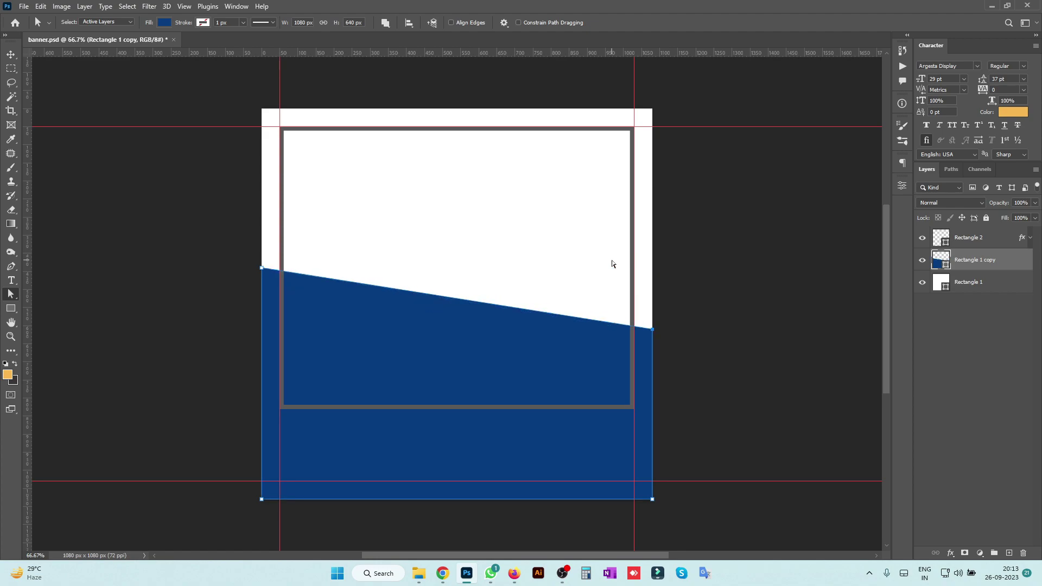
Lower both upper corners of the slanted blue shape together until it is 570 px high.
key(v)
key(a)
drag(209, 233, 753, 380)
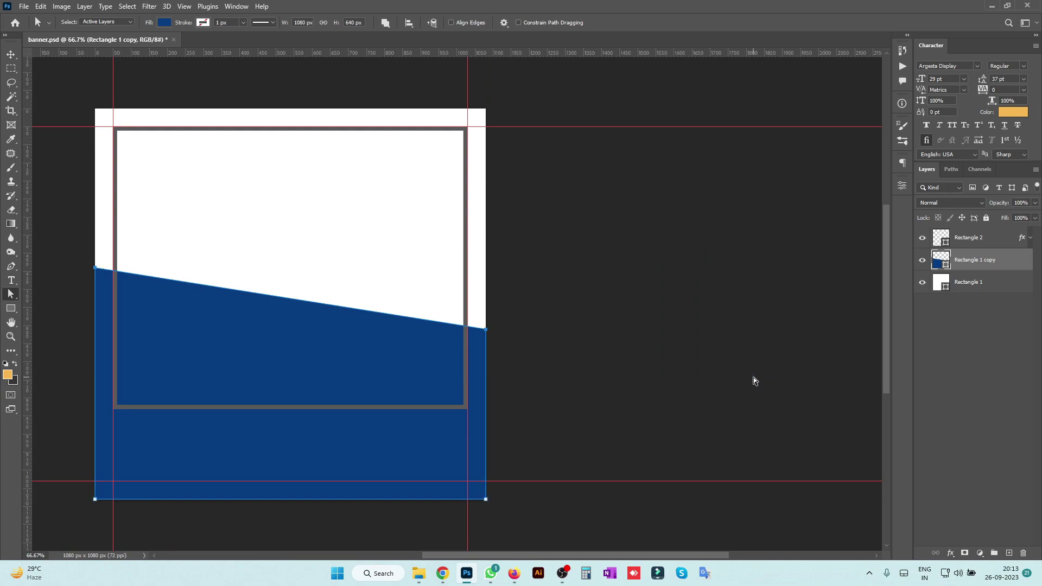
key(shift+Down)
key(shift+Down)
key(shift+Down)
key(shift+Down)
key(shift+Down)
key(shift+Down)
key(shift+Down)
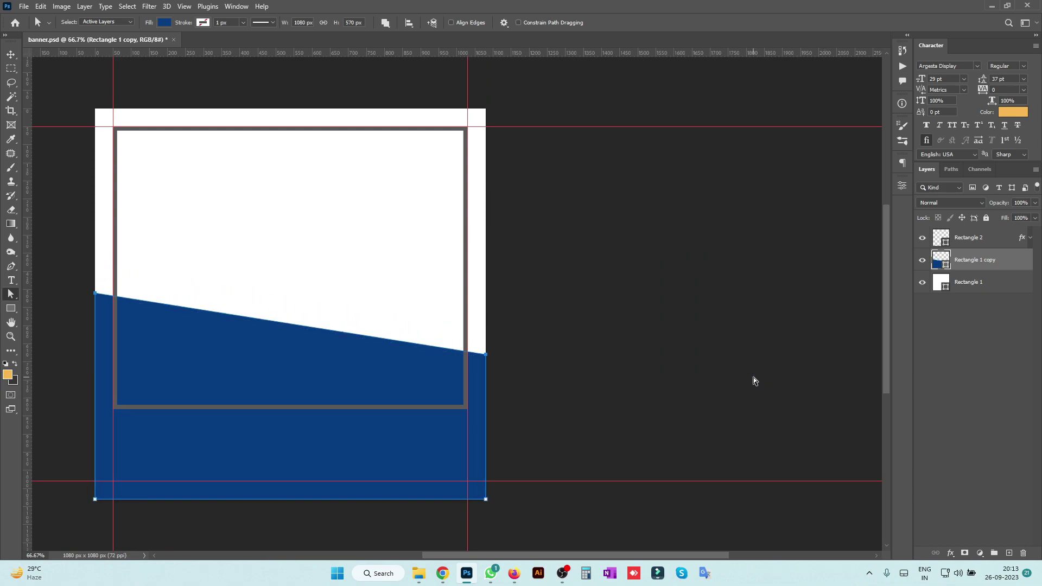
click(636, 325)
drag(388, 255, 591, 282)
key(v)
drag(514, 281, 520, 283)
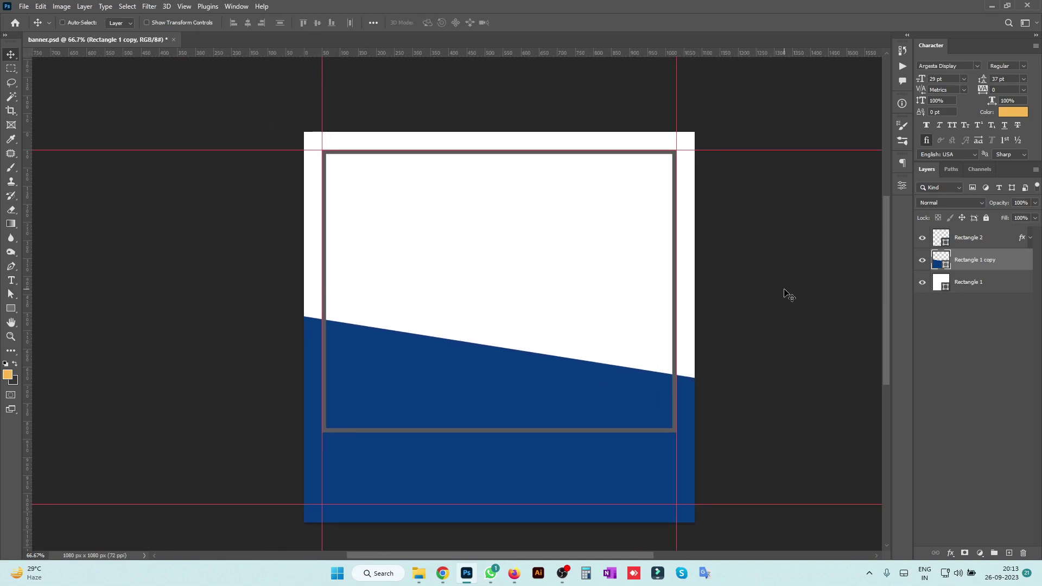
Embed the image new-traditional-house-dusk.jpg from the Social-Banner-08 folder in the banner.
click(23, 7)
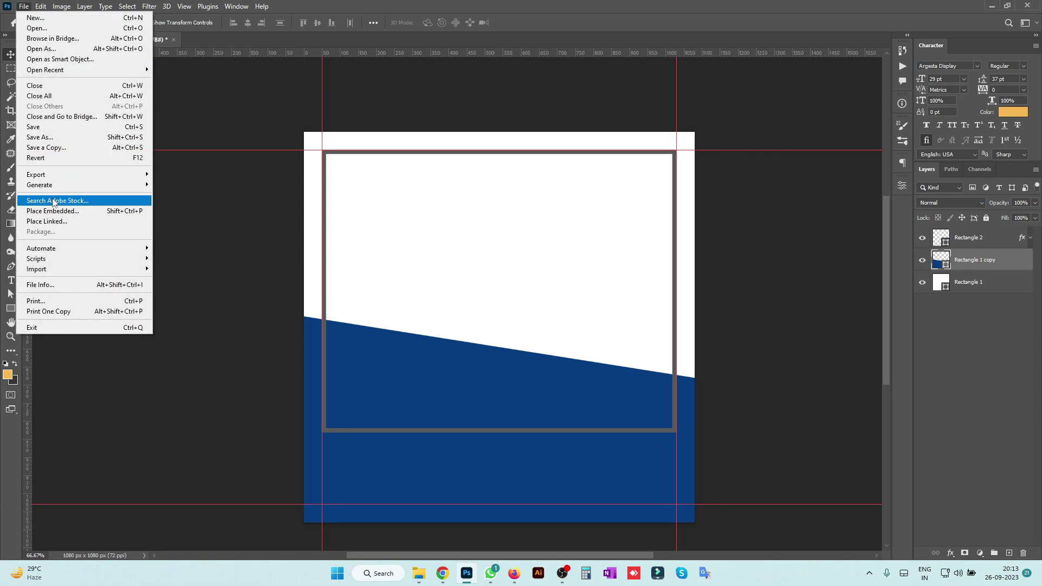
click(40, 212)
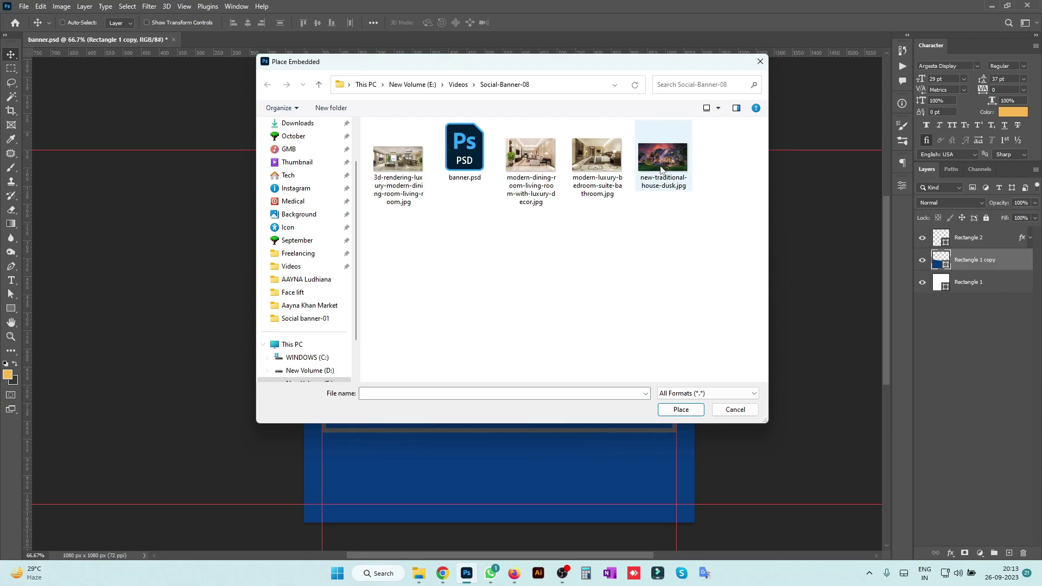
double_click(678, 163)
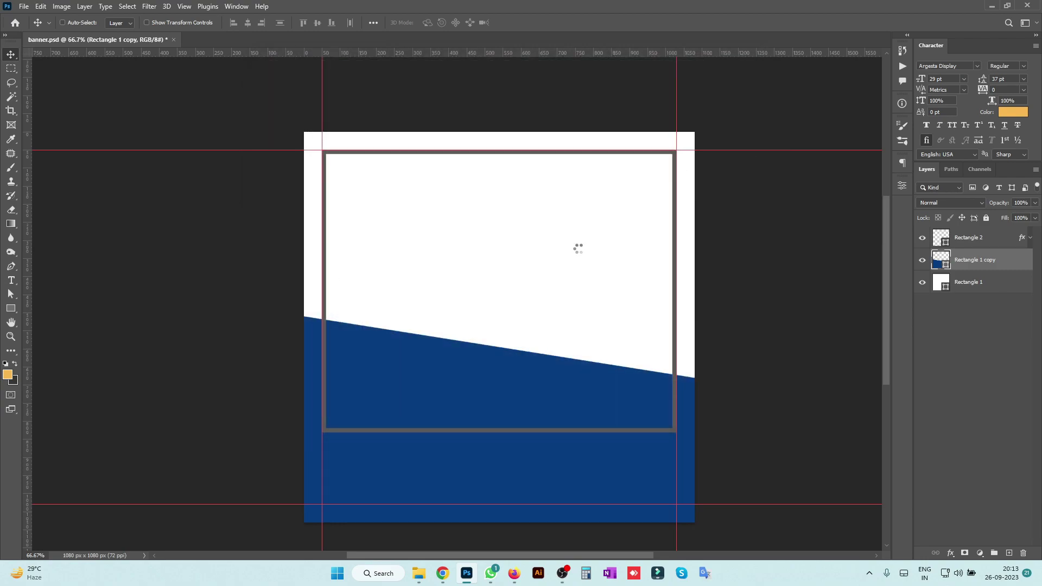
key(Return)
Align the house photo to the canvas's top edge and move its layer beneath the slanted blue shape.
key(ctrl+a)
click(303, 23)
key(ctrl+d)
drag(963, 267, 964, 300)
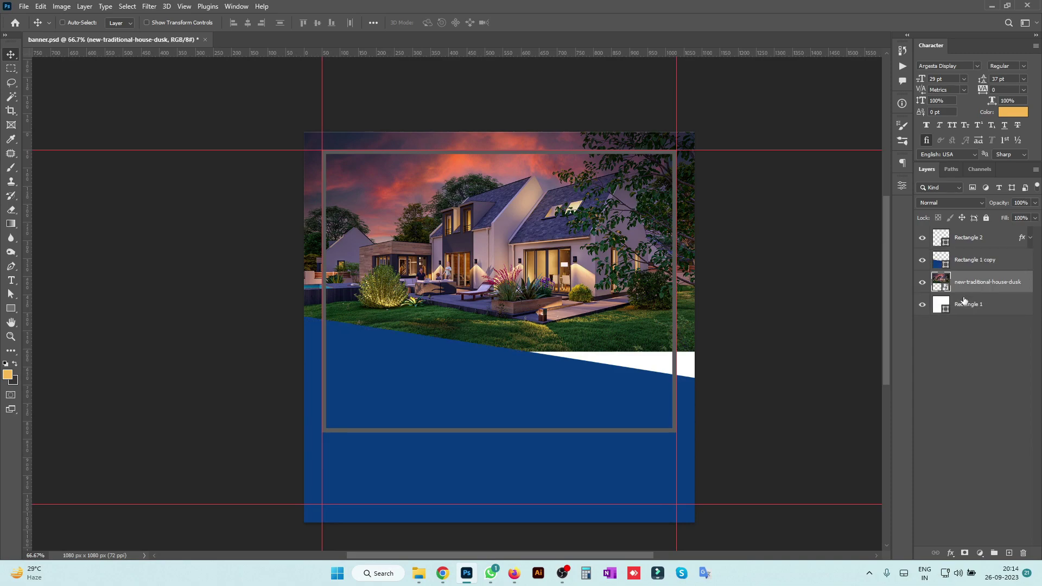
Enlarge the house photo to about 19.17% so it covers the area above the slanted shape.
key(ctrl+t)
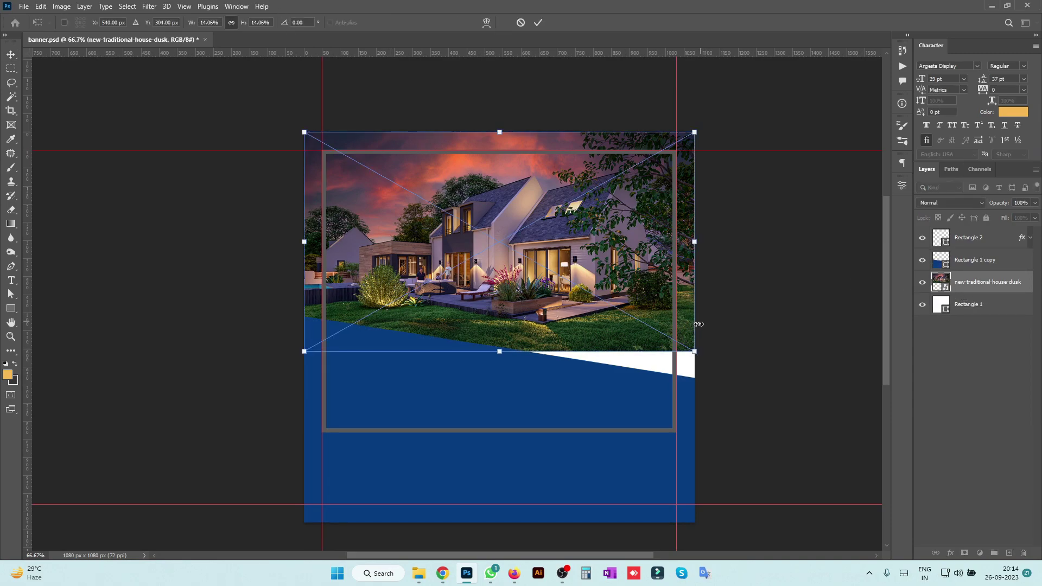
drag(694, 350, 762, 395)
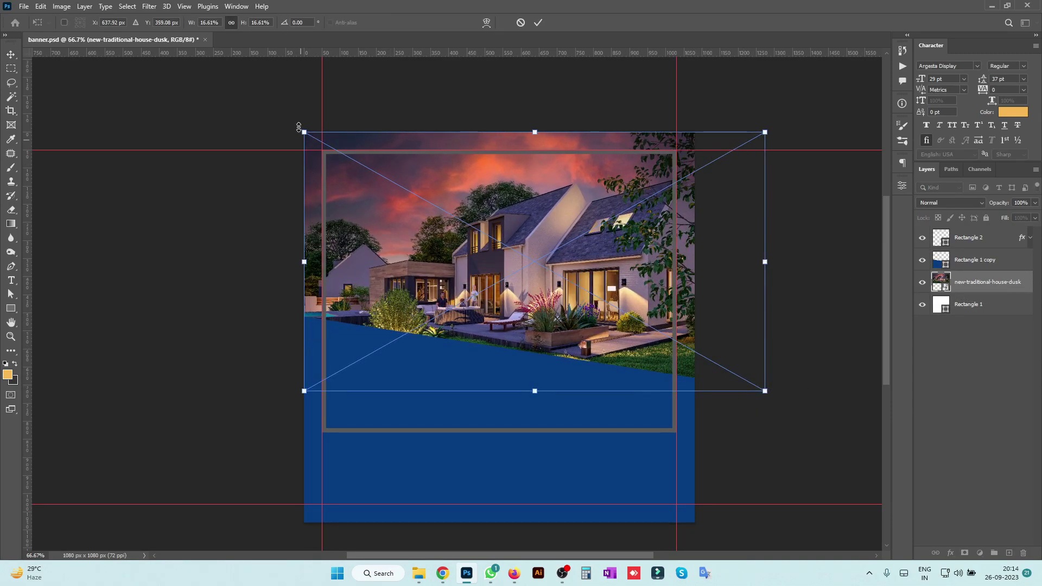
drag(302, 129, 224, 107)
key(Return)
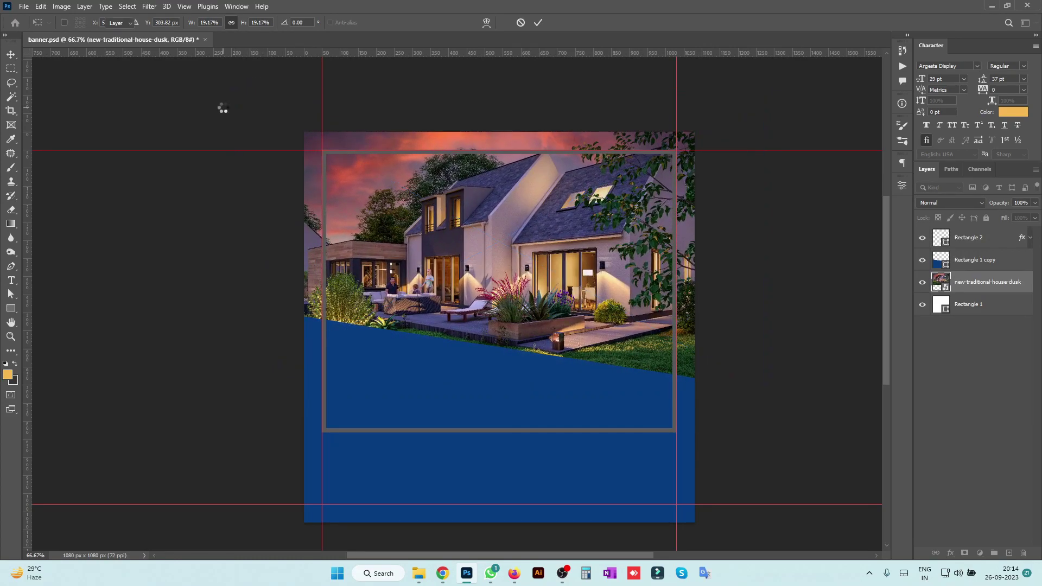
Recolour the slanted shape to dark purple 33263f, starting from a colour sampled in the house photo.
double_click(945, 264)
click(555, 236)
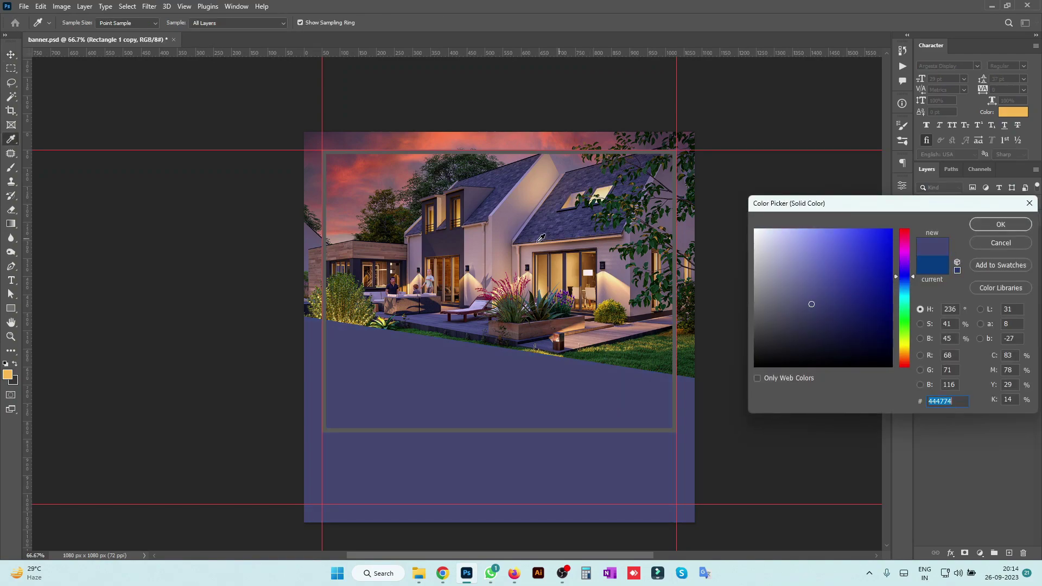
click(458, 242)
drag(813, 333, 808, 333)
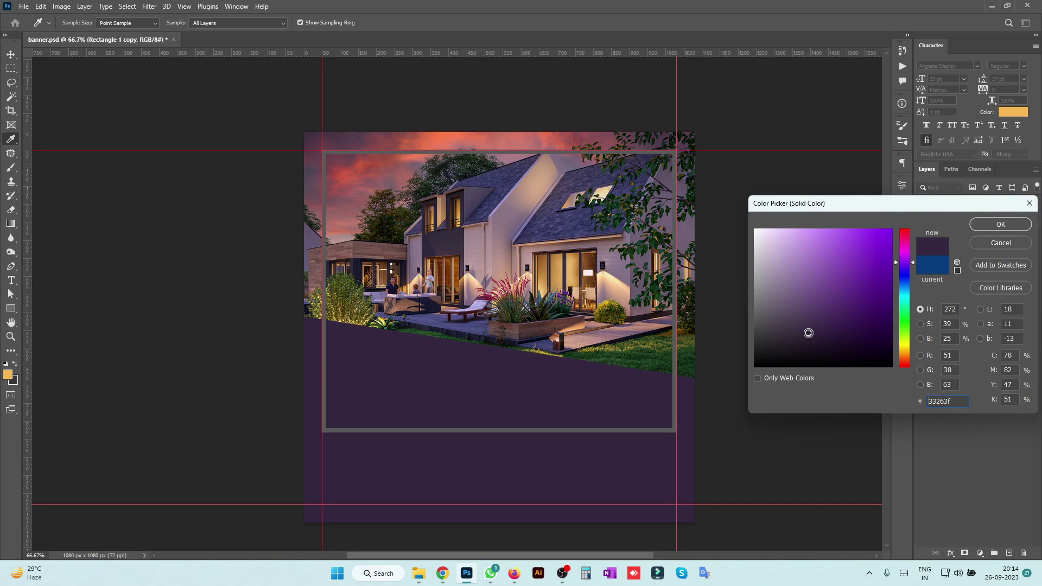
key(Return)
Change the stroke colour of the large frame rectangle to white ffffff and collapse its effects list.
click(969, 243)
click(1030, 237)
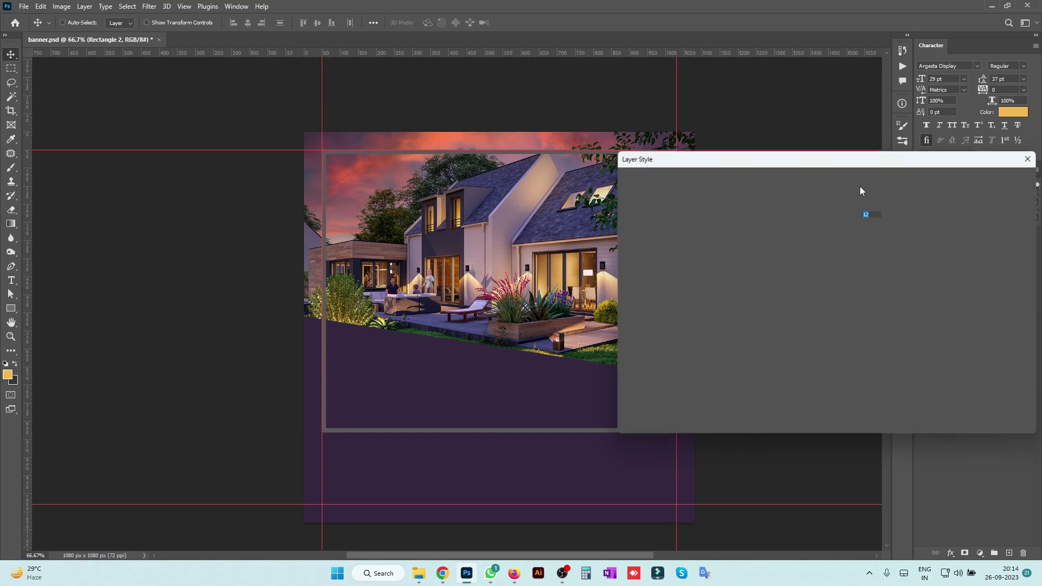
click(789, 292)
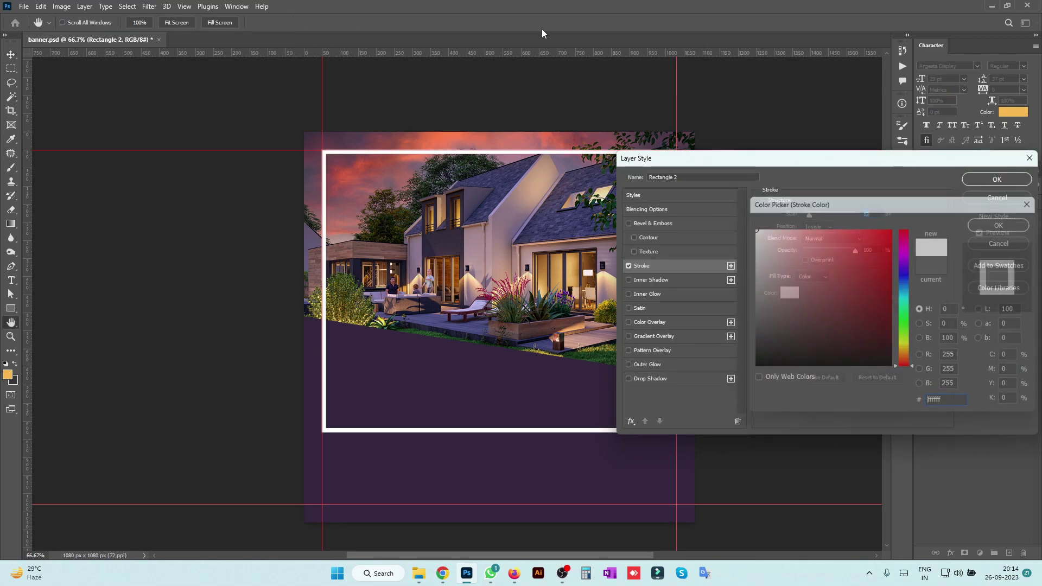
key(Return)
key(Return)
click(1030, 239)
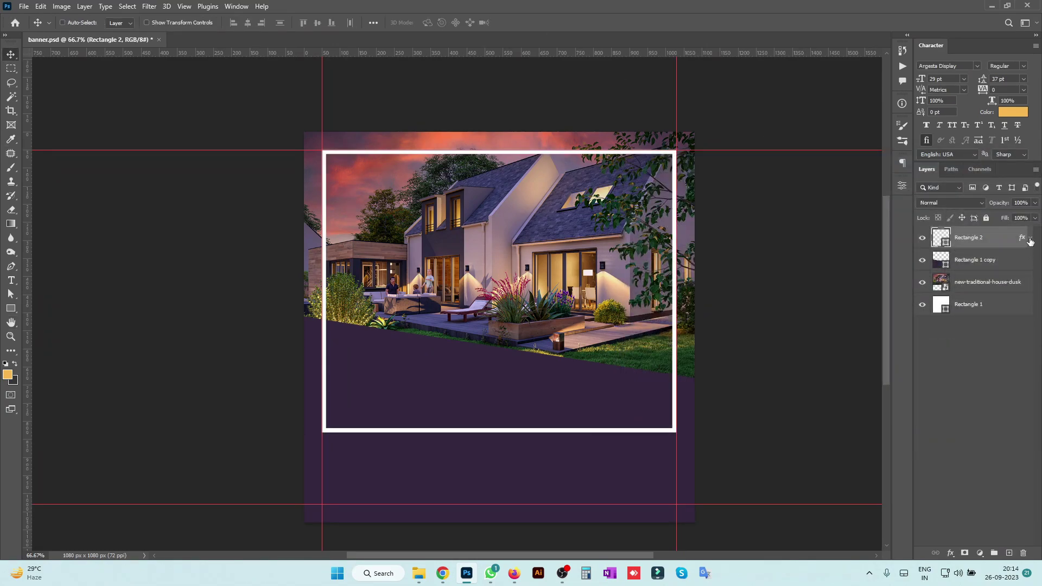
On a new layer, draw a rectangle about 308 × 296 px inside the frame's lower-left area and fill it white.
click(1009, 552)
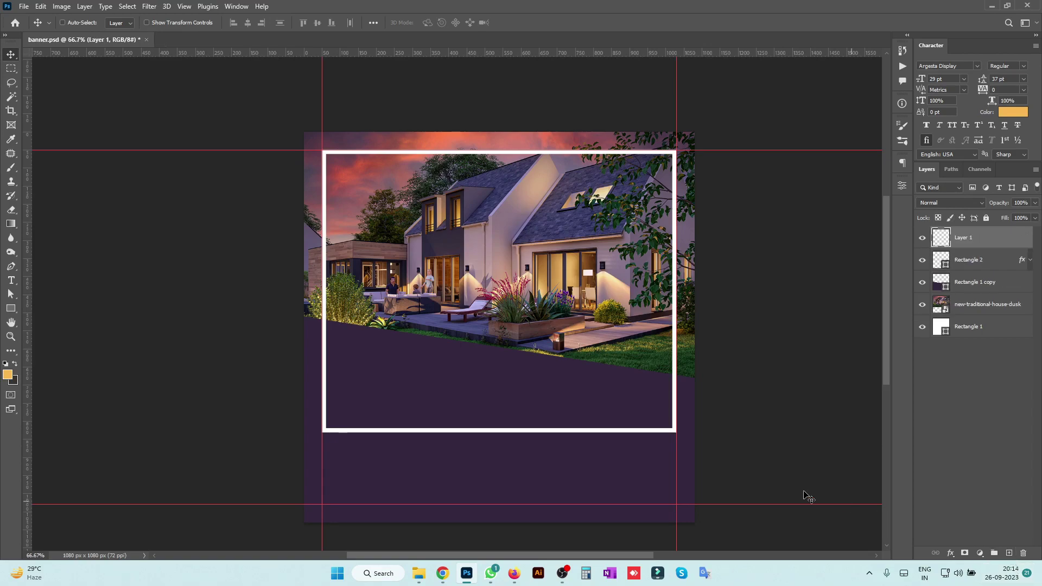
click(9, 67)
click(11, 54)
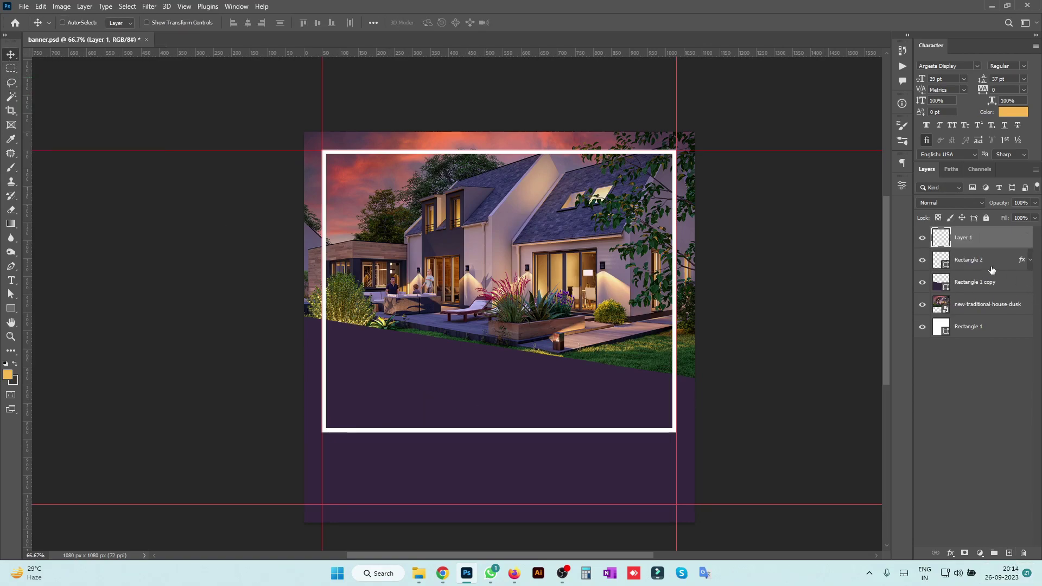
click(11, 308)
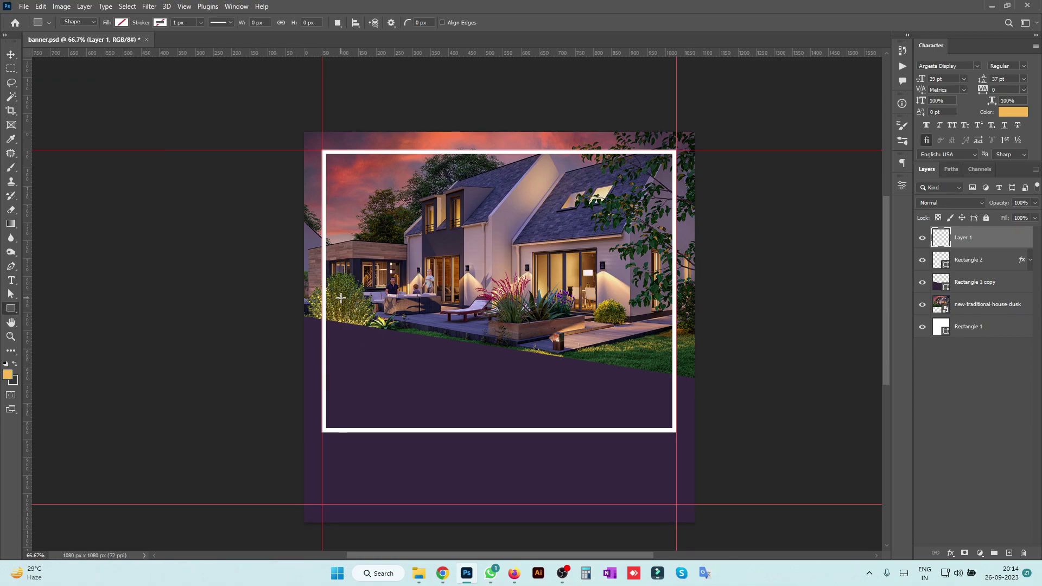
drag(341, 297, 486, 248)
drag(476, 350, 451, 404)
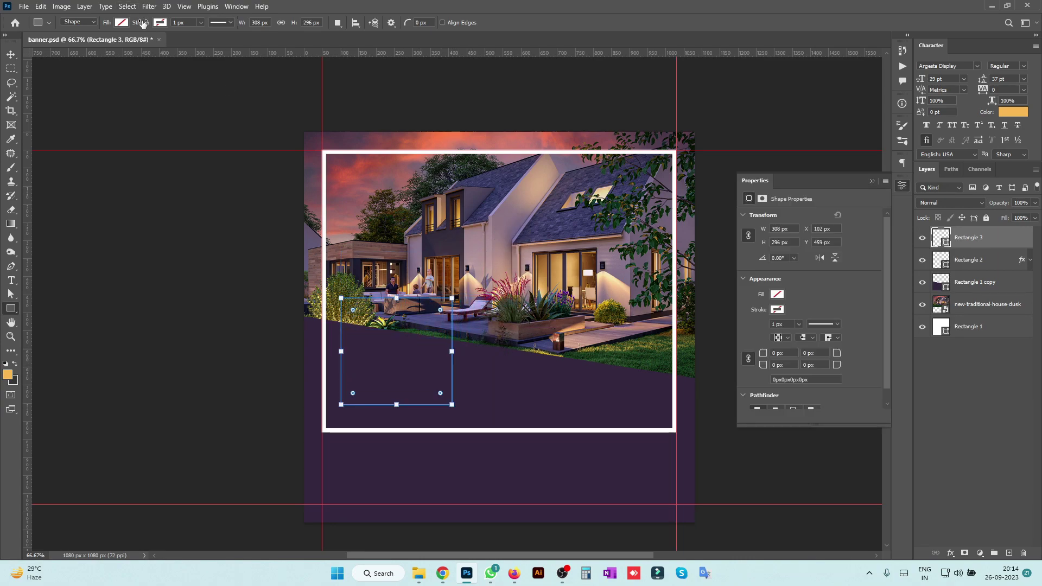
click(122, 22)
click(54, 81)
key(Return)
key(v)
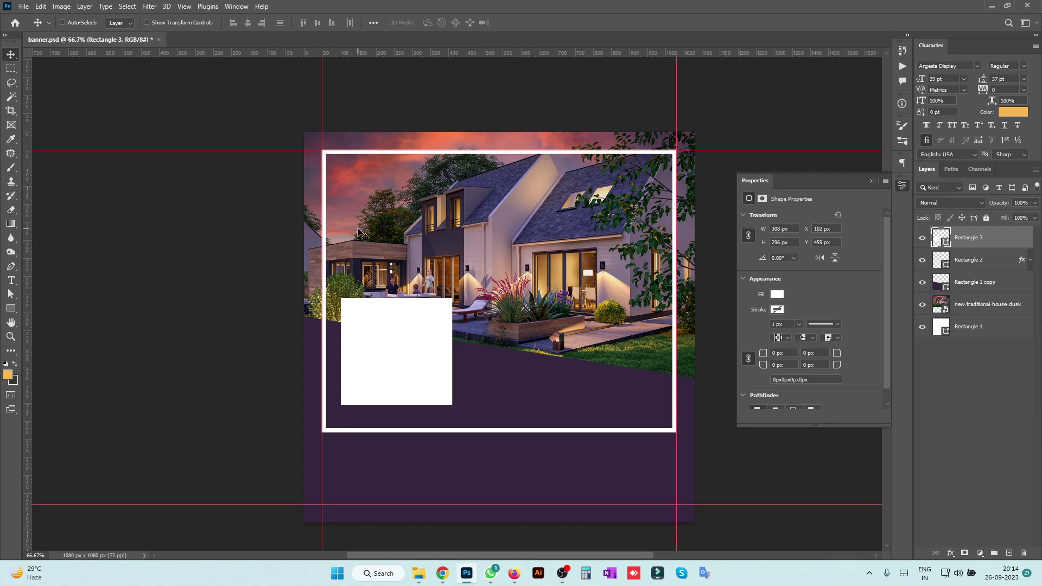
Resize the small white rectangle to 265 px wide and 312 px high by shifting its right and bottom edges.
key(a)
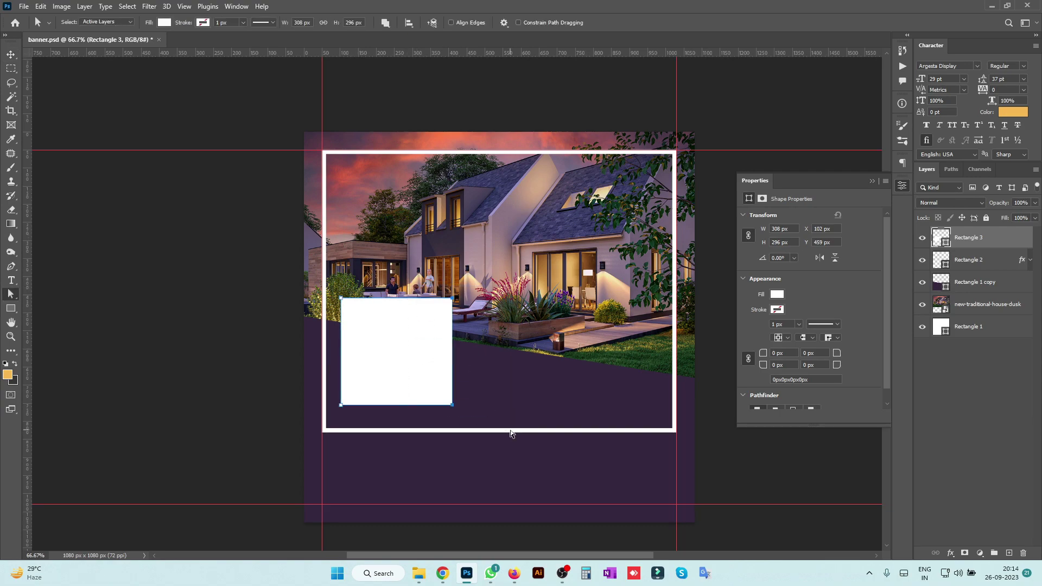
key(shift+Left)
key(shift+Left)
key(shift+Left)
key(shift+Left)
key(Left)
key(Left)
key(Left)
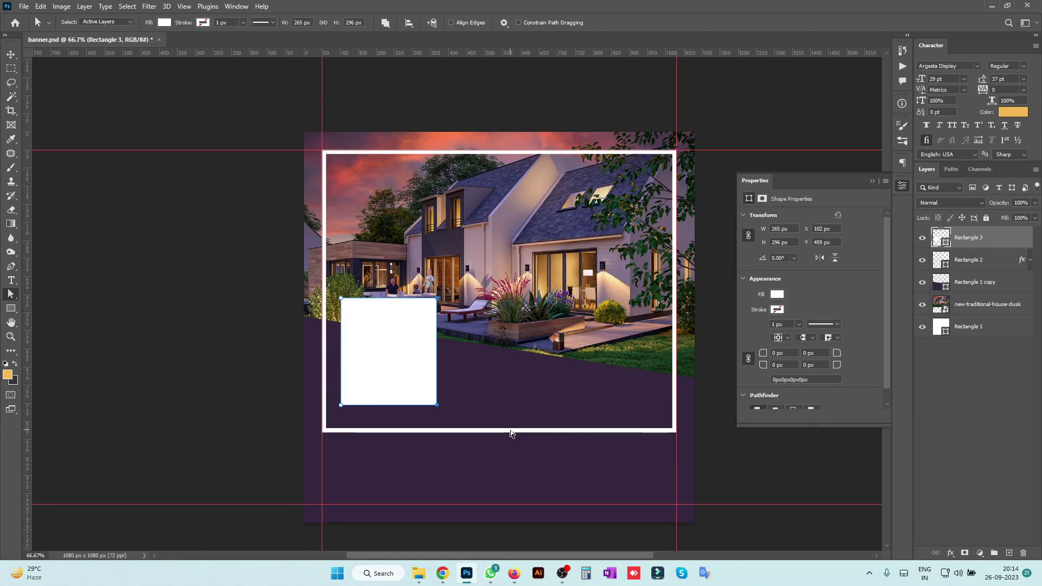
key(shift+Down)
key(Down)
key(Down)
key(Down)
key(Down)
key(Down)
key(Down)
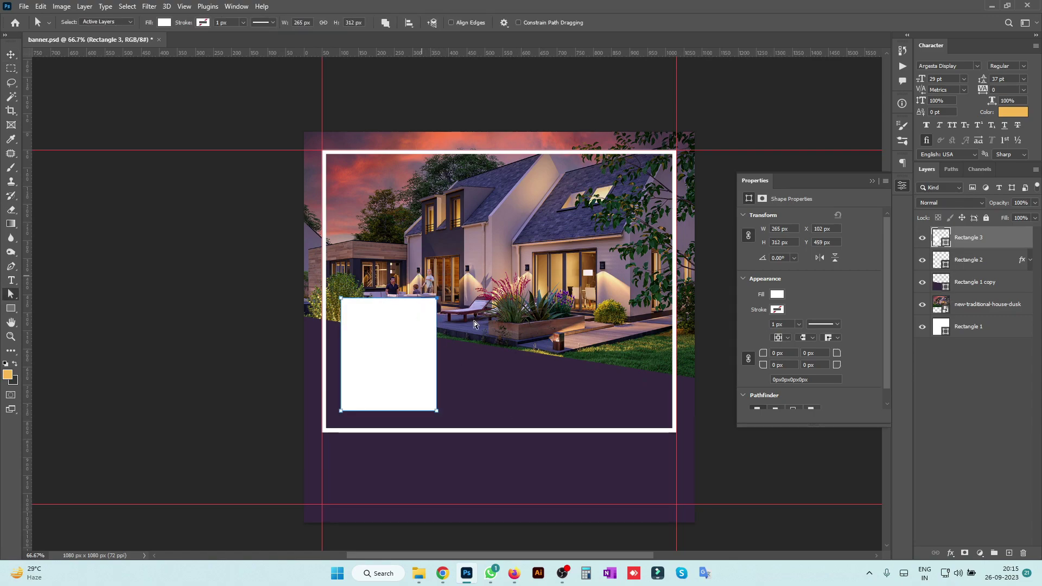
Lower the small white rectangle's upper-right corner by 40 px to slant its upper edge.
key(shift+Down)
key(shift+Down)
key(shift+Down)
key(shift+Down)
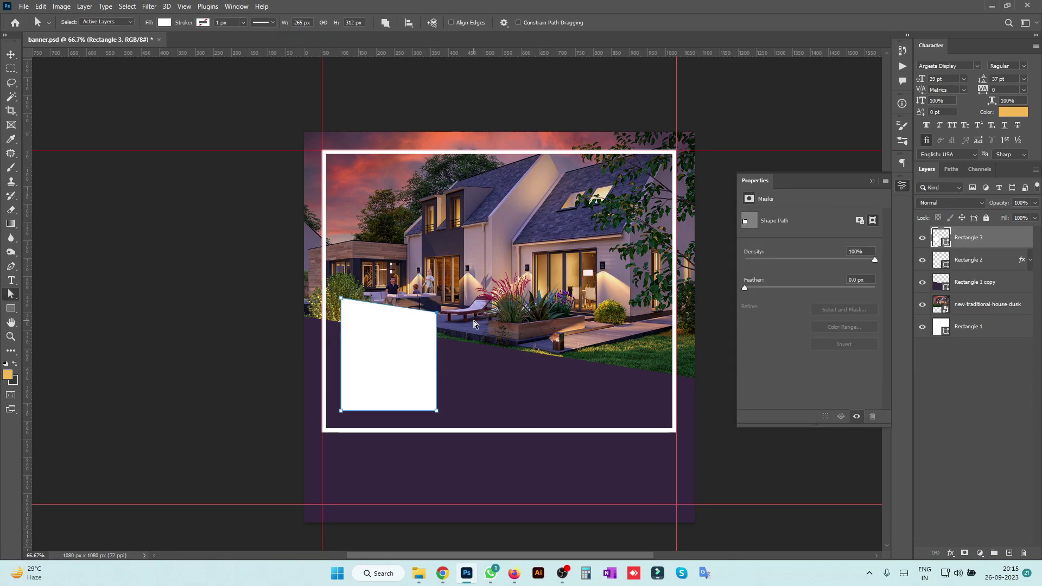
Move the small slanted shape up by about 53 px.
key(v)
key(shift+Up)
key(shift+Up)
key(shift+Up)
key(shift+Up)
key(shift+Up)
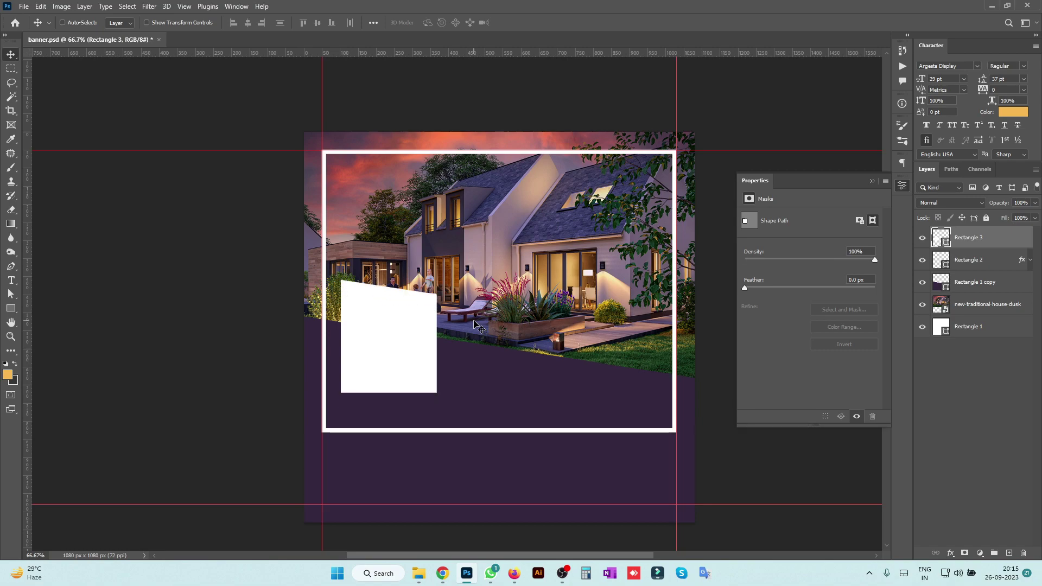
key(Up)
key(Up)
key(Up)
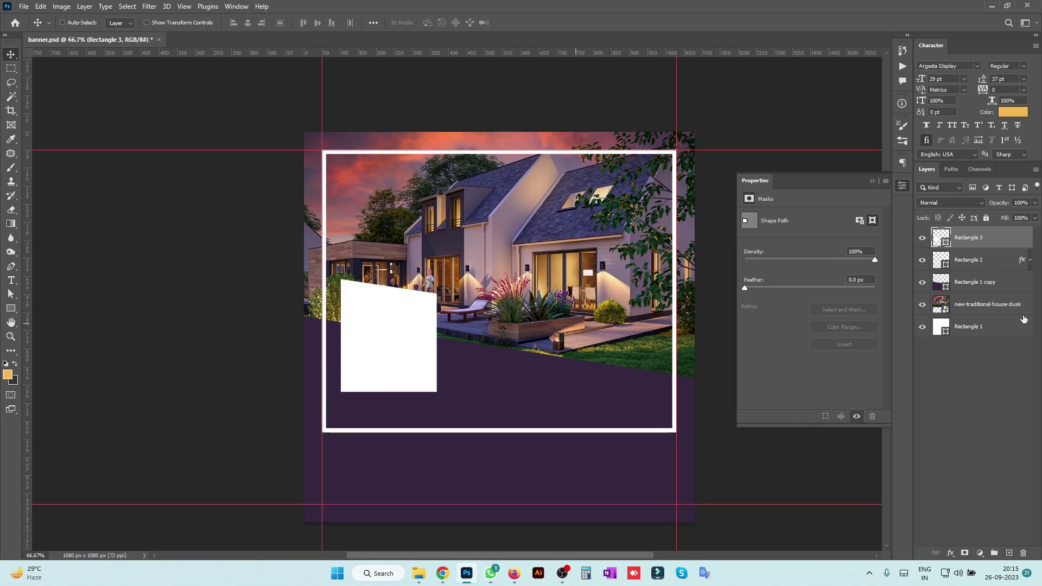
Recolour the small slanted shape to near-black 181818.
double_click(942, 239)
click(756, 354)
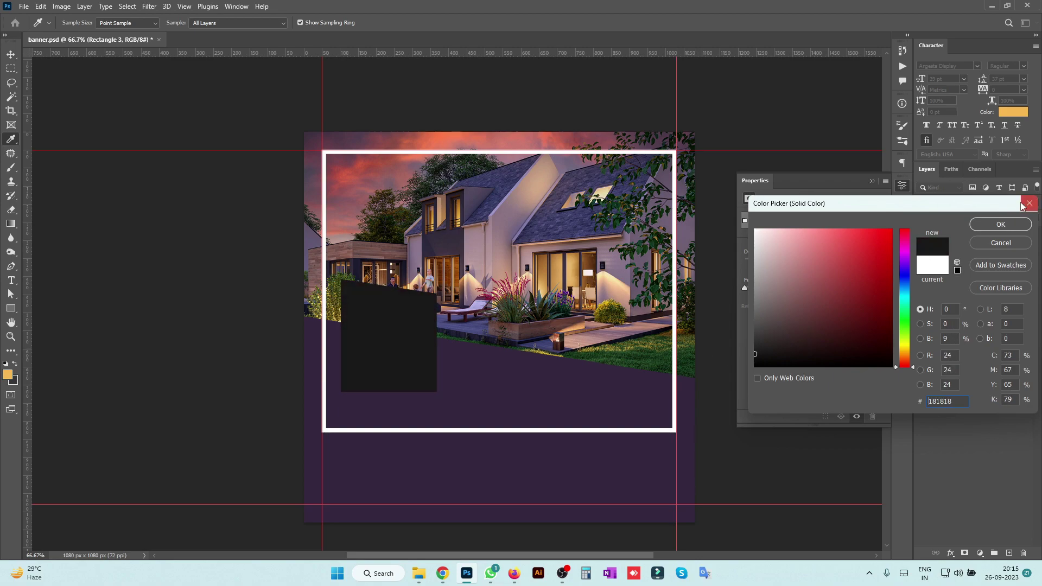
click(1000, 225)
Give the small dark shape a white inside stroke as a layer style, slightly thinner than the large frame's stroke.
click(950, 553)
click(973, 474)
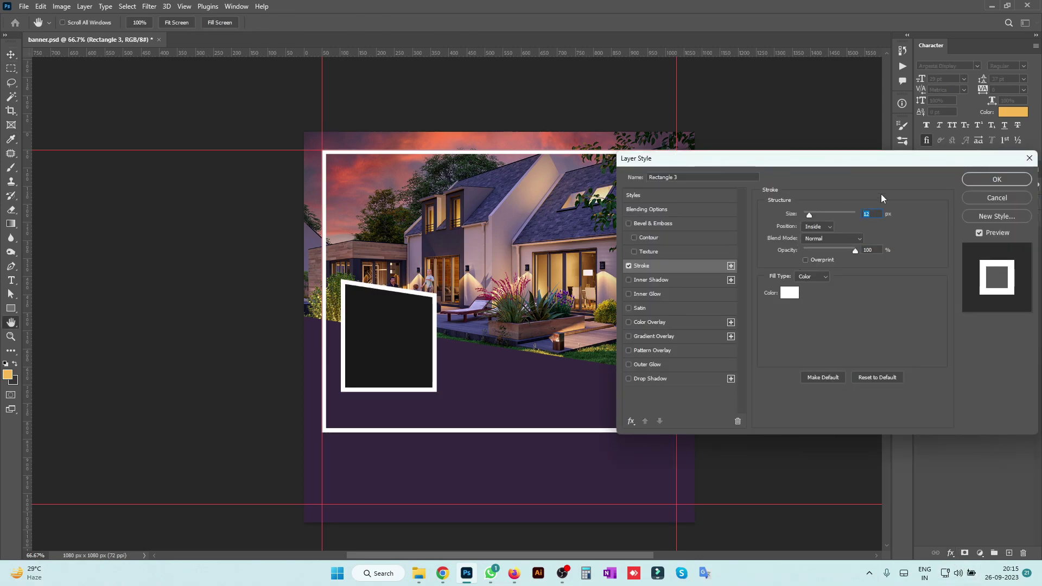
key(Down)
key(Down)
key(Down)
key(Down)
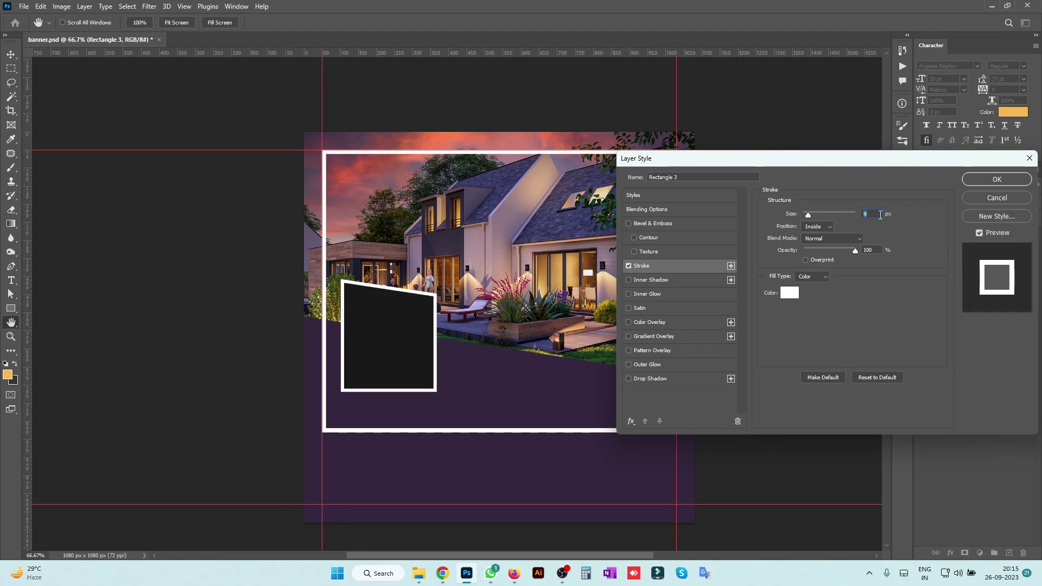
key(Return)
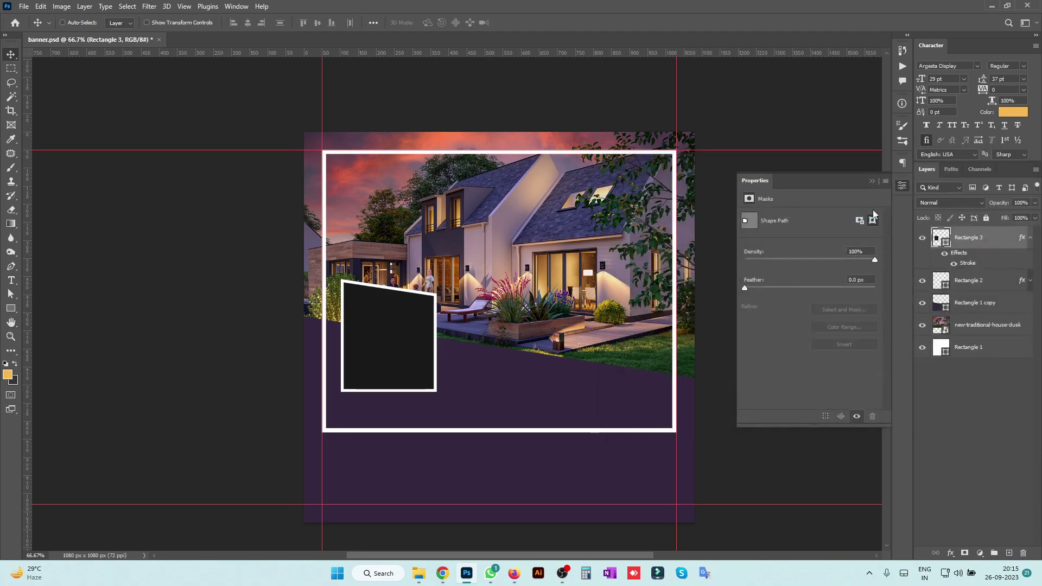
Duplicate the small slanted dark frame and move the copy about 320 px to the right.
click(1030, 239)
key(ctrl+j)
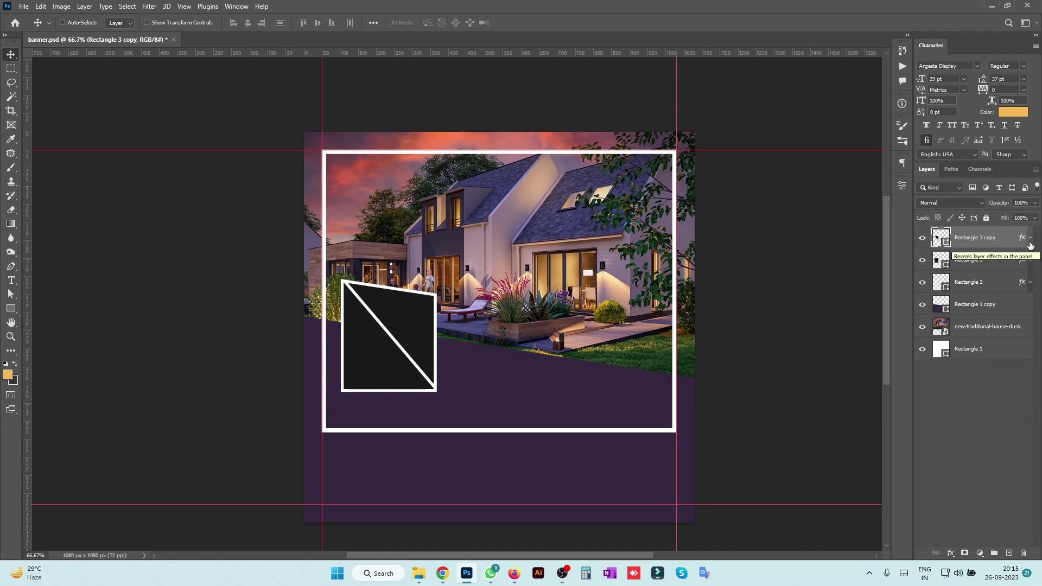
key(ctrl+z)
key(ctrl+j)
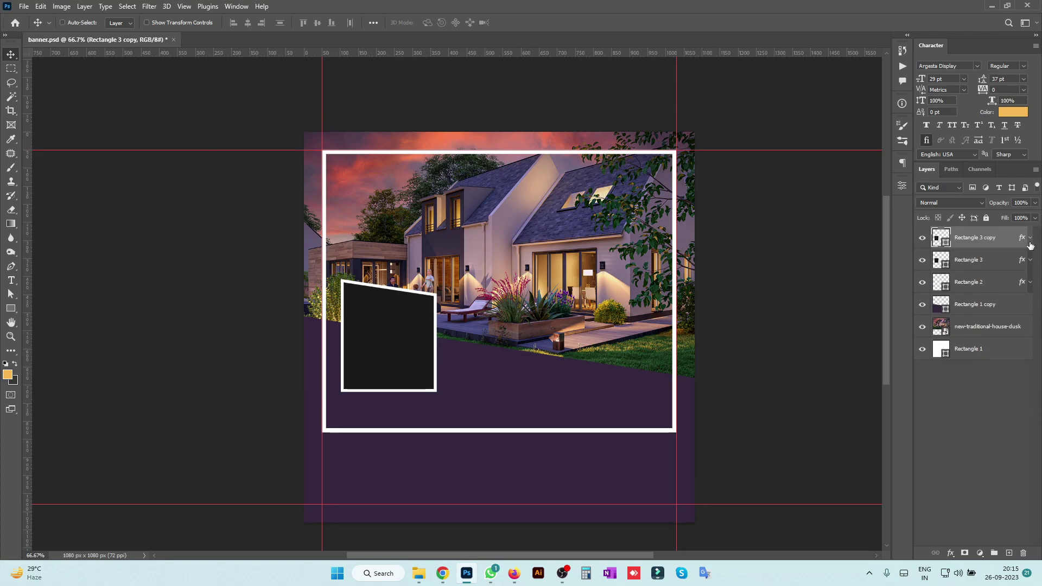
key(shift+Right)
key(shift+Right)
key(shift+Right)
key(shift+Right)
key(shift+Right)
key(shift+Right)
key(shift+Right)
key(shift+Right)
key(shift+Right)
key(shift+Right)
key(shift+Right)
key(shift+Right)
key(shift+Right)
key(shift+Right)
key(shift+Right)
key(shift+Right)
key(shift+Right)
key(shift+Right)
key(shift+Right)
key(shift+Right)
key(shift+Right)
key(shift+Right)
key(shift+Right)
key(shift+Right)
key(shift+Right)
key(shift+Right)
key(shift+Right)
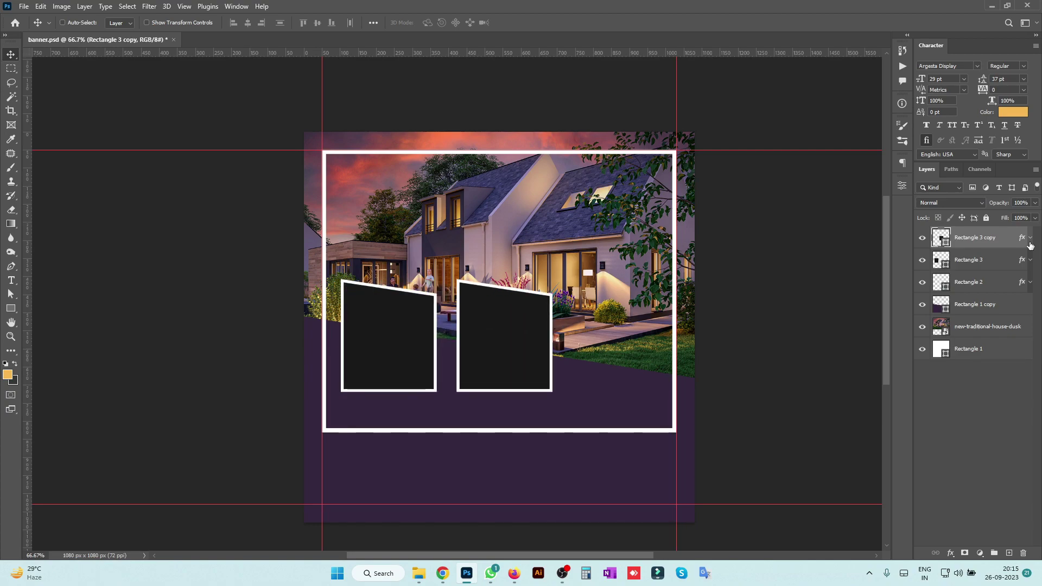
Lower the second frame's slanted upper edge by 60 px so its height is 252 px.
key(a)
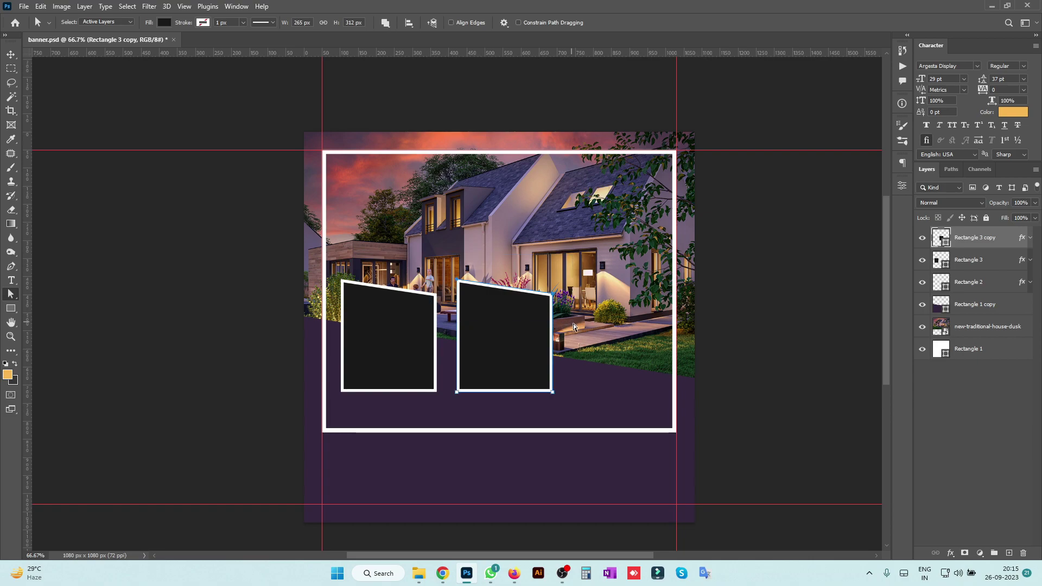
key(shift+Down)
key(shift+Down)
key(shift+Down)
key(shift+Down)
key(shift+Down)
key(shift+Down)
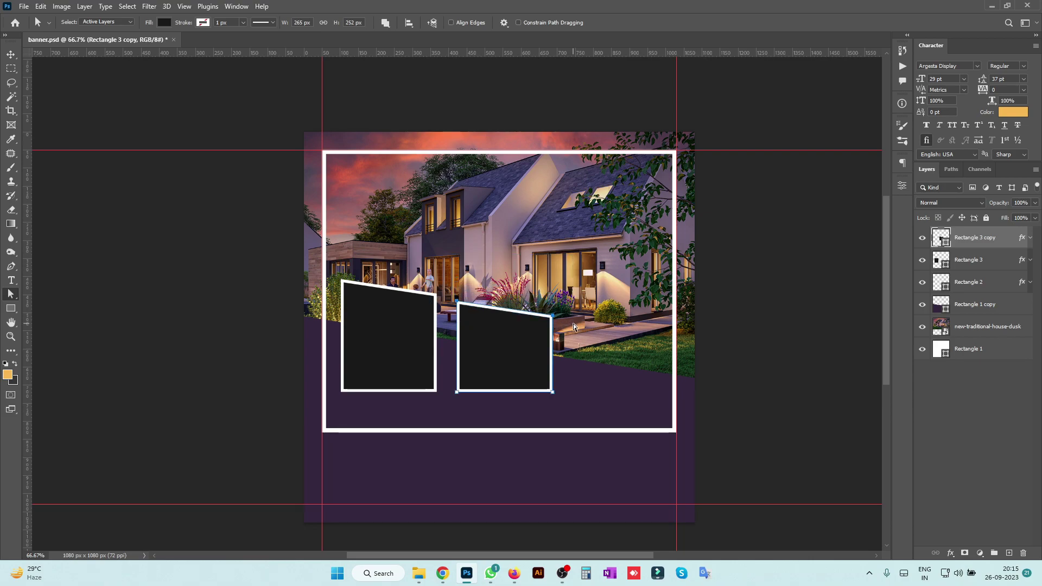
Duplicate the second frame and move the copy about 290 px to the right as a third frame.
key(v)
key(ctrl+j)
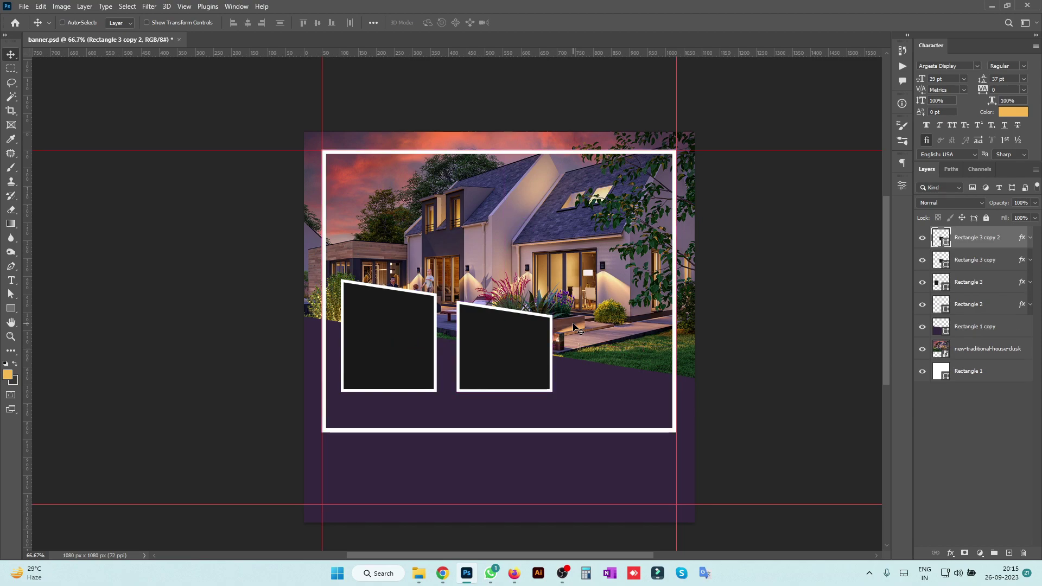
key(shift+Right)
key(shift+Right)
key(shift+Right)
key(shift+Right)
key(shift+Right)
key(shift+Right)
key(shift+Right)
key(shift+Right)
key(shift+Right)
key(shift+Right)
key(shift+Right)
key(shift+Right)
key(shift+Right)
key(shift+Right)
key(shift+Right)
key(shift+Right)
key(shift+Right)
key(shift+Right)
key(shift+Right)
key(shift+Right)
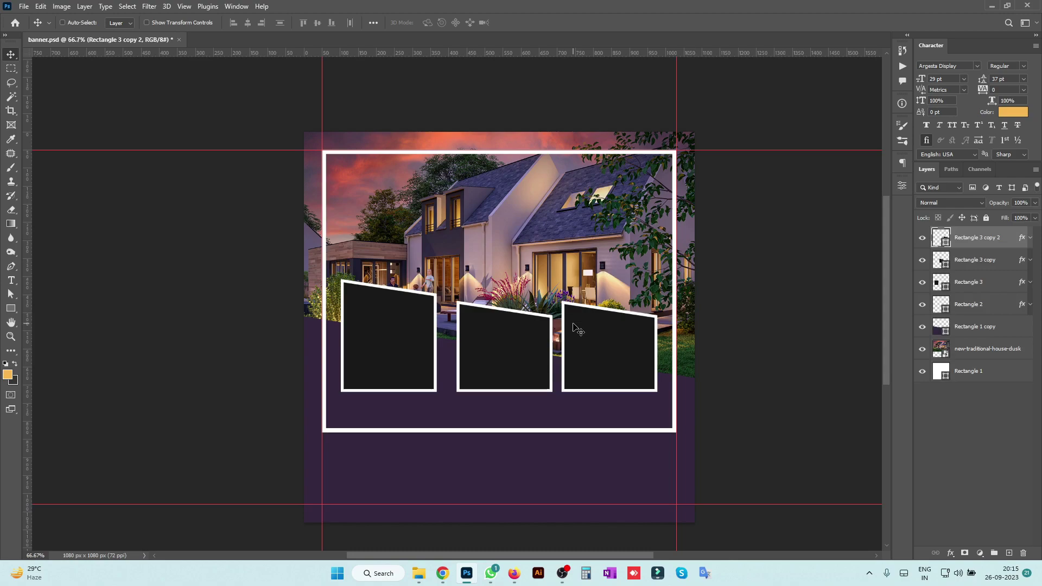
Lower the third frame's slanted upper edge by 50 px so its height is 202 px.
key(a)
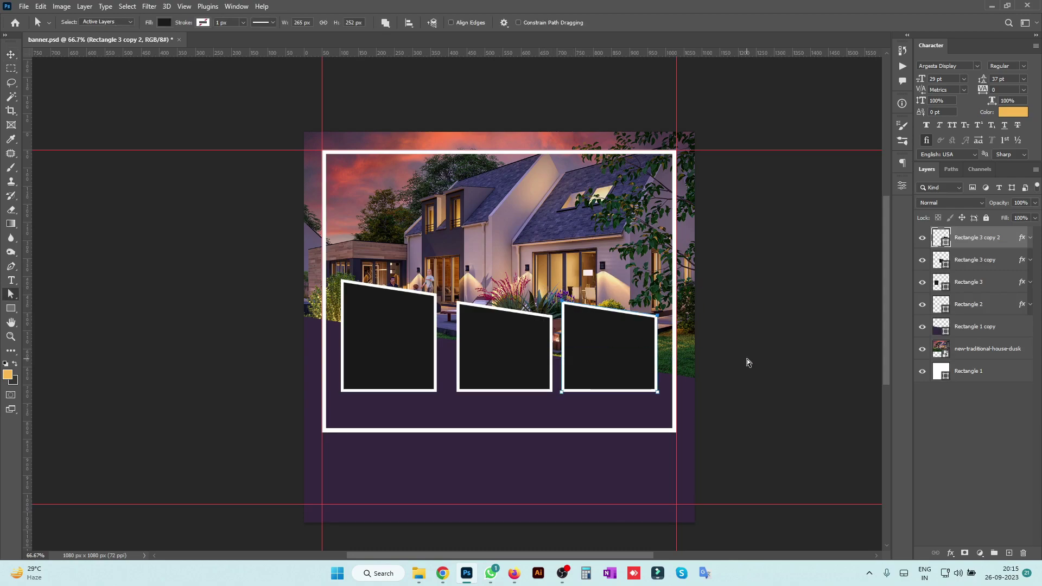
key(shift+Down)
key(shift+Down)
key(shift+Down)
key(shift+Down)
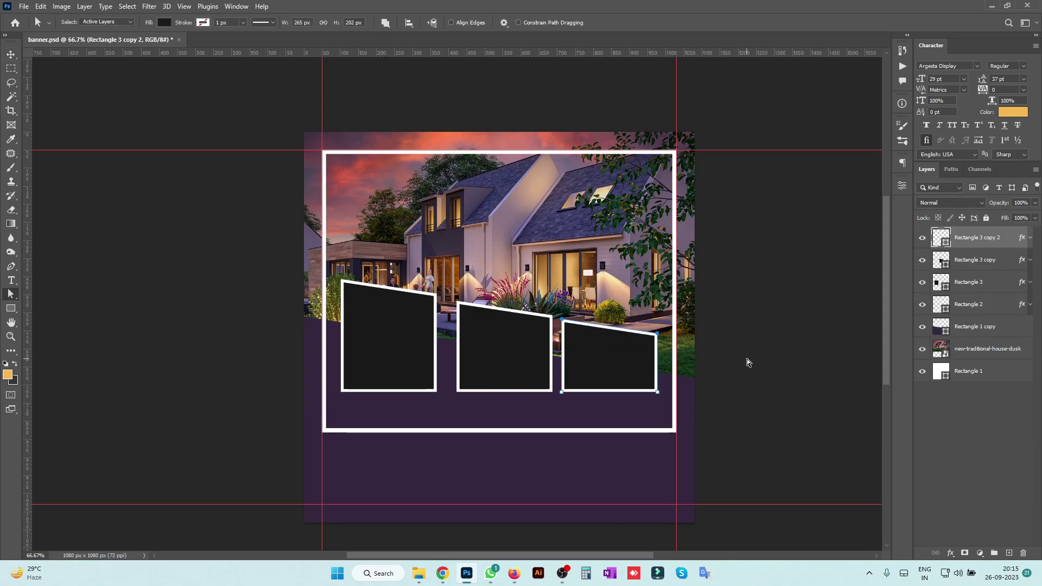
Move the middle frame about 30 px to the left, closer to the first frame.
key(v)
right_click(403, 337)
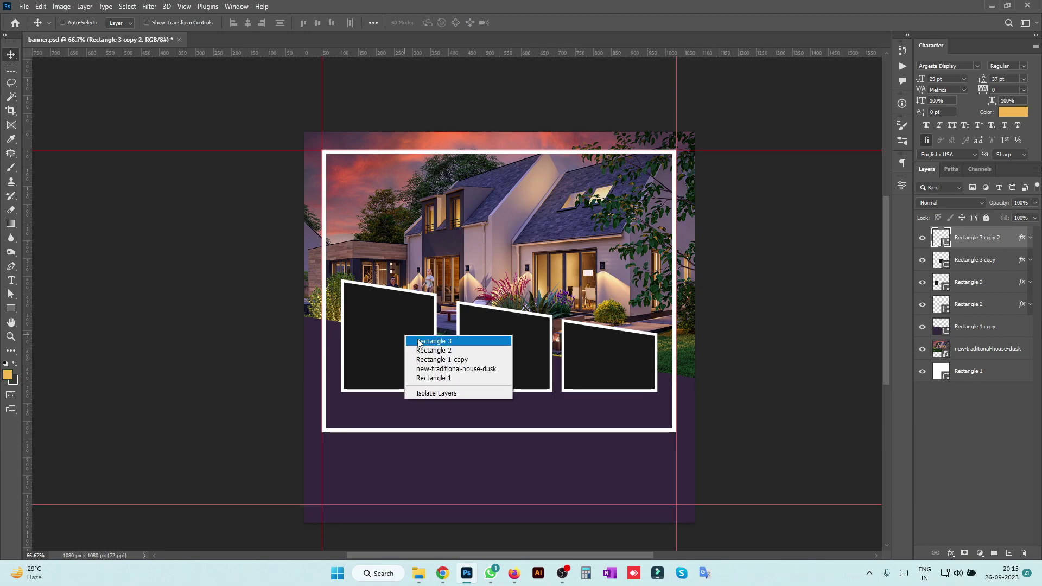
right_click(501, 324)
click(510, 328)
key(shift+Left)
key(shift+Left)
key(shift+Left)
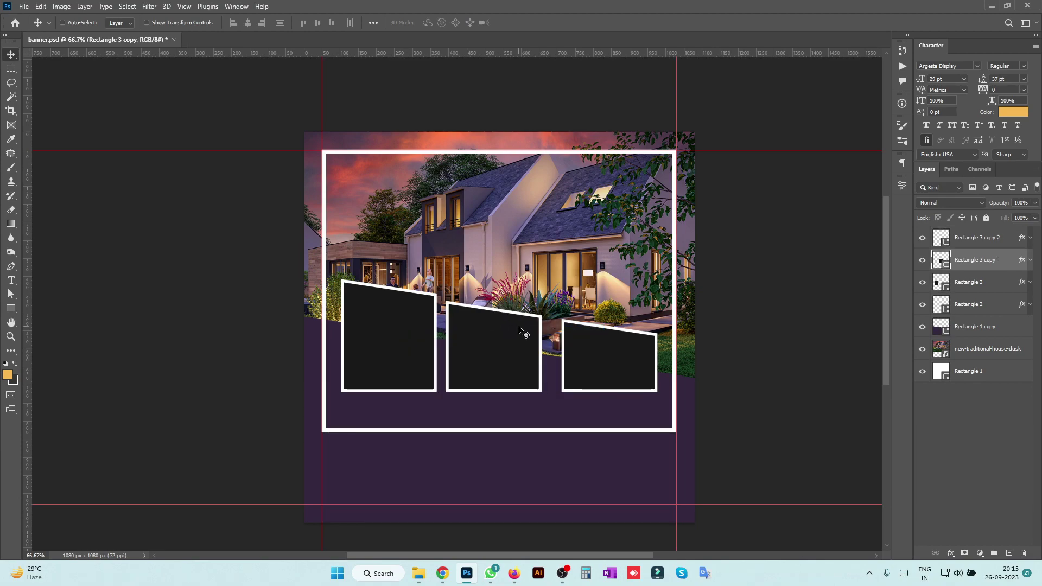
Extend the third frame's left edge outward by 20 px to make it 285 px wide.
right_click(597, 355)
click(601, 356)
key(a)
drag(540, 316, 602, 412)
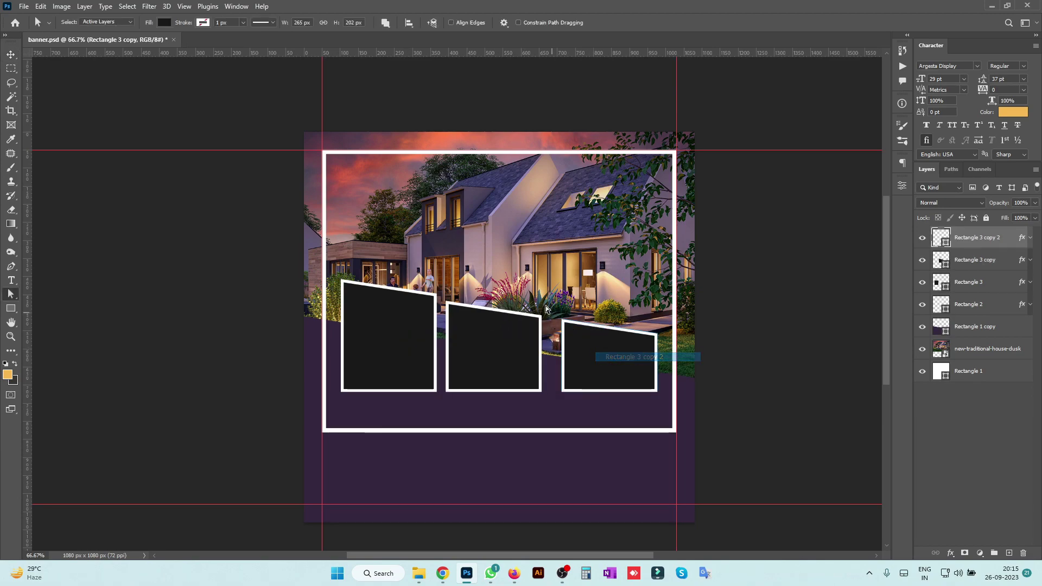
key(shift+Left)
key(shift+Left)
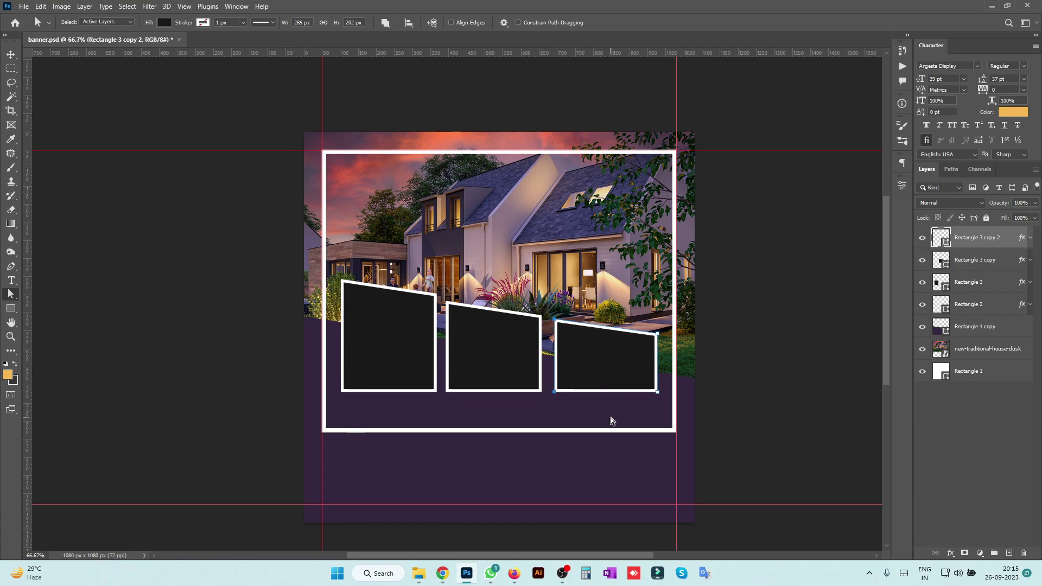
key(v)
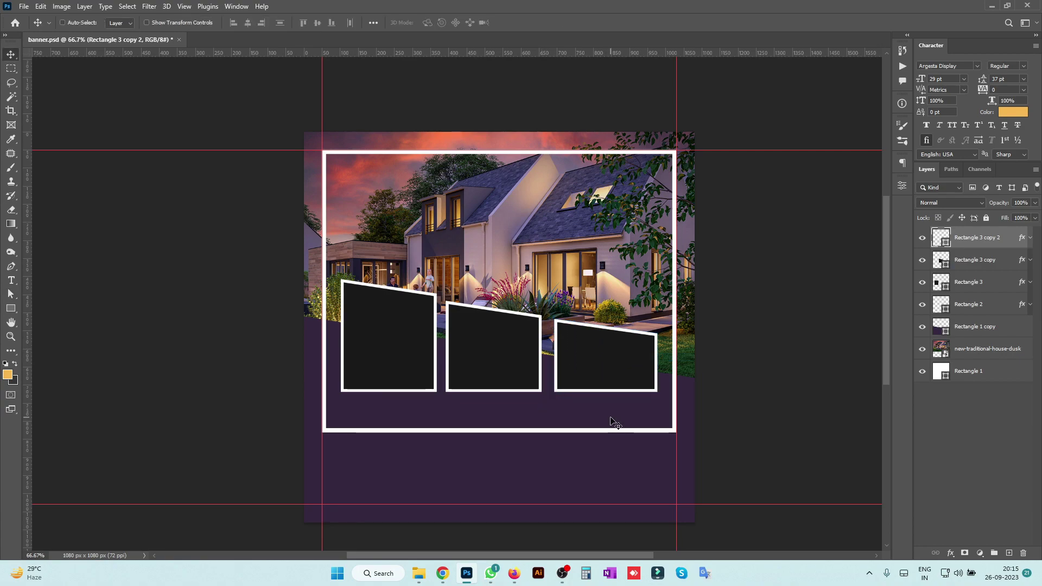
Raise the slanted upper edges of the middle and third frames by about 10 px each.
key(a)
click(974, 259)
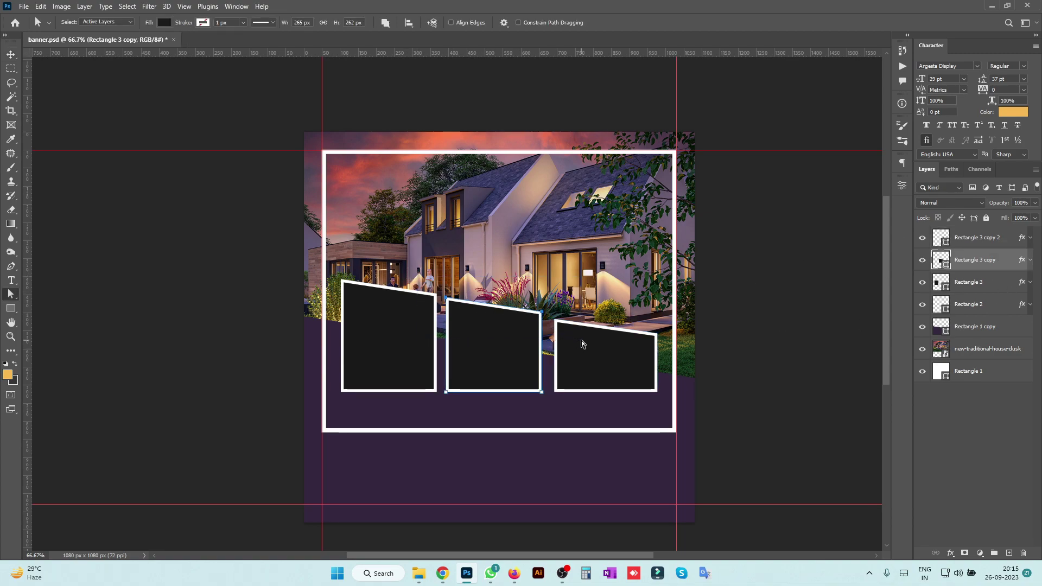
key(v)
right_click(597, 345)
click(608, 350)
key(a)
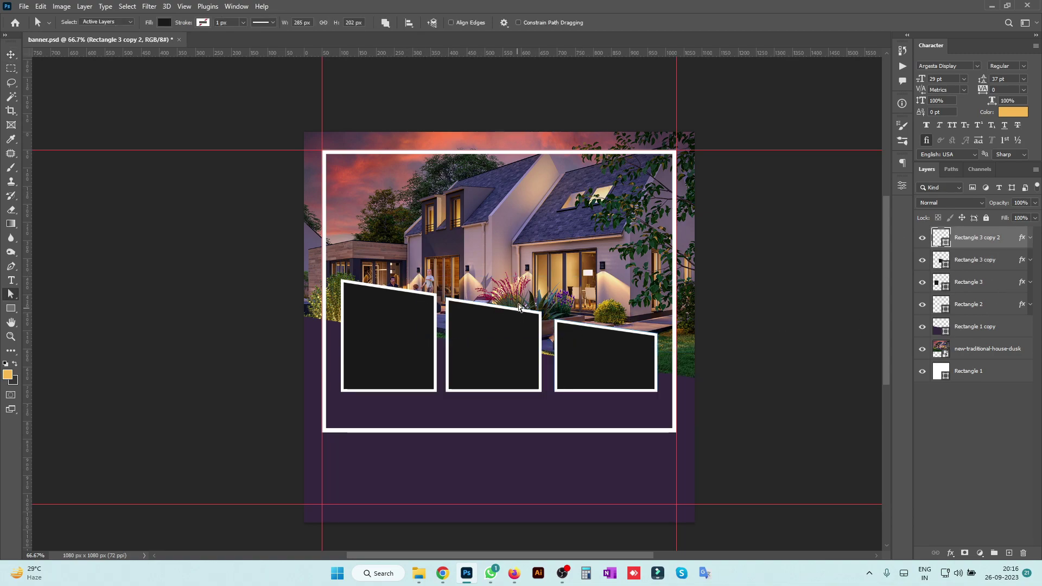
key(v)
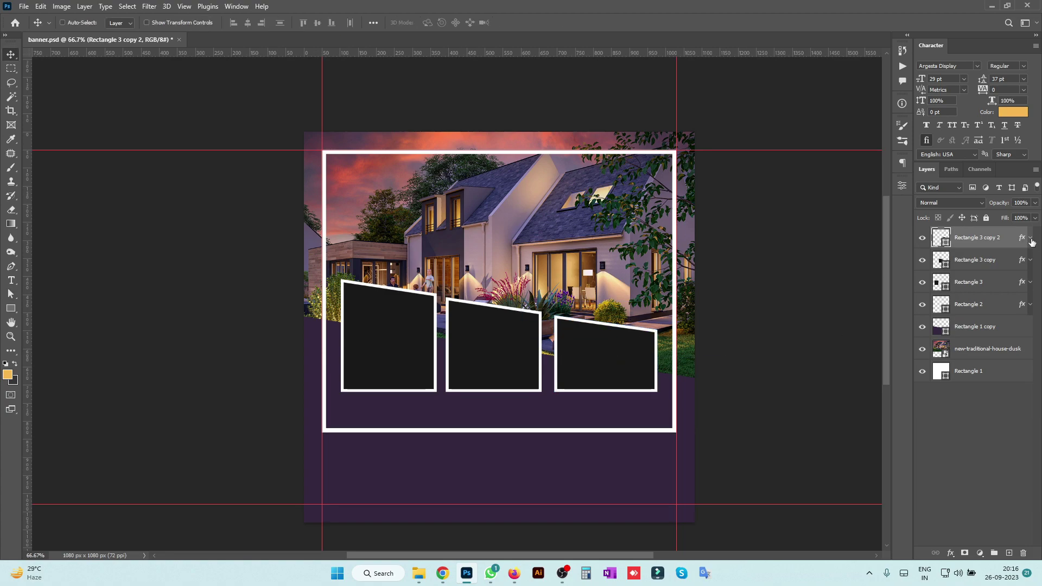
Distribute the three small frames with equal horizontal spacing and group them.
shift+click(976, 292)
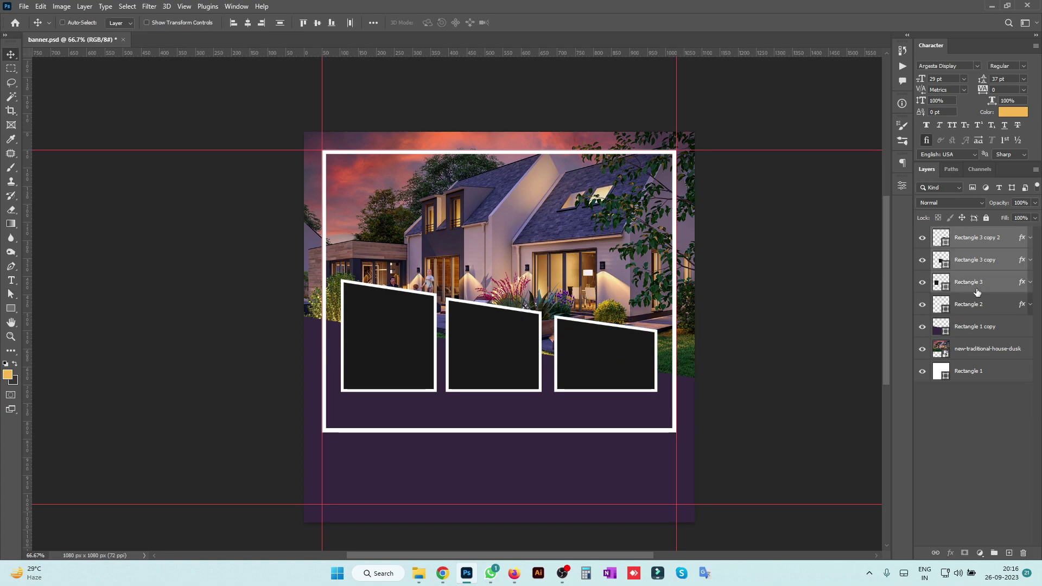
click(350, 23)
key(ctrl+g)
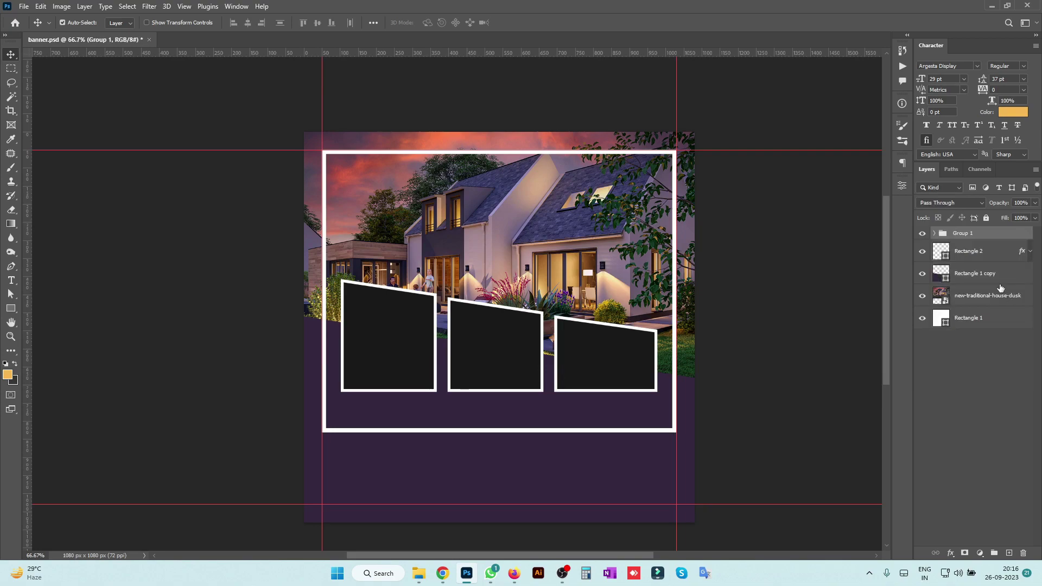
Centre the frame group horizontally on the canvas and move it up 20 px.
key(ctrl+a)
click(258, 22)
key(ctrl+d)
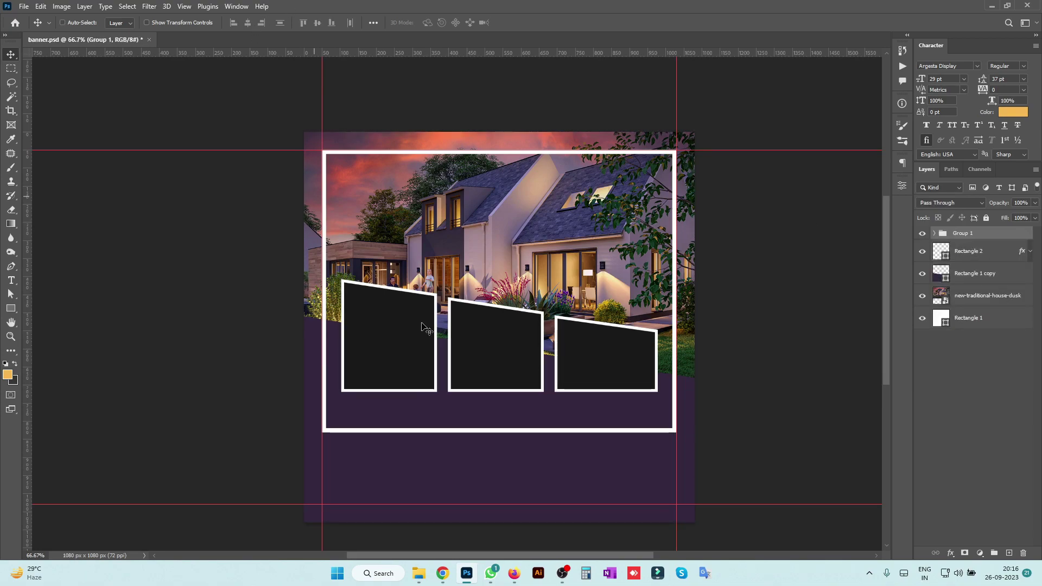
key(shift+Up)
key(shift+Up)
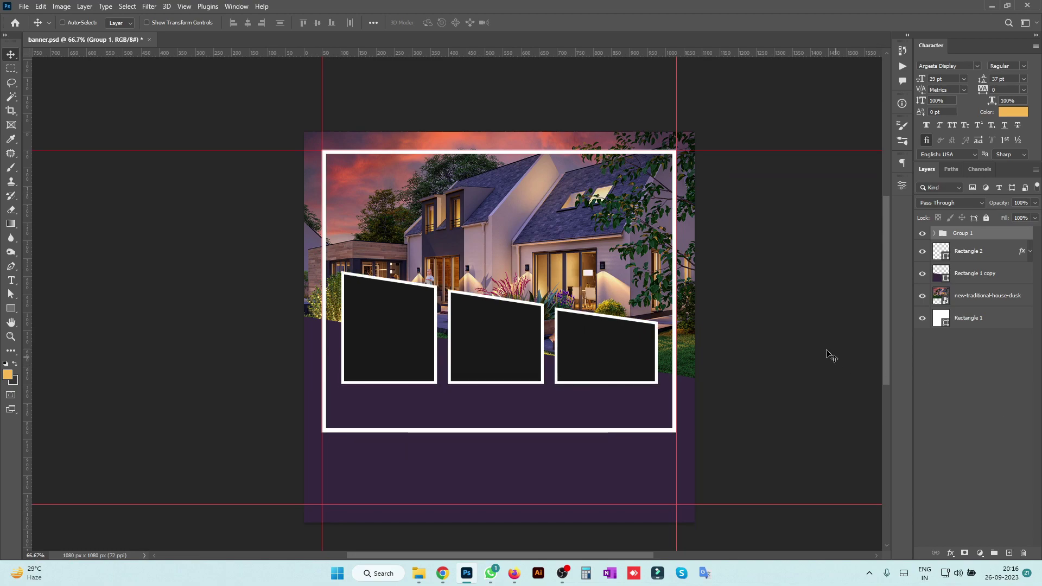
click(971, 252)
key(shift+Up)
key(shift+Up)
key(shift+Up)
key(shift+Down)
key(shift+Down)
key(shift+Down)
Move the house photo up about 30 px and enlarge it slightly.
click(977, 303)
key(shift+Up)
key(shift+Up)
key(shift+Up)
key(shift+Up)
key(shift+Up)
key(shift+Down)
key(shift+Down)
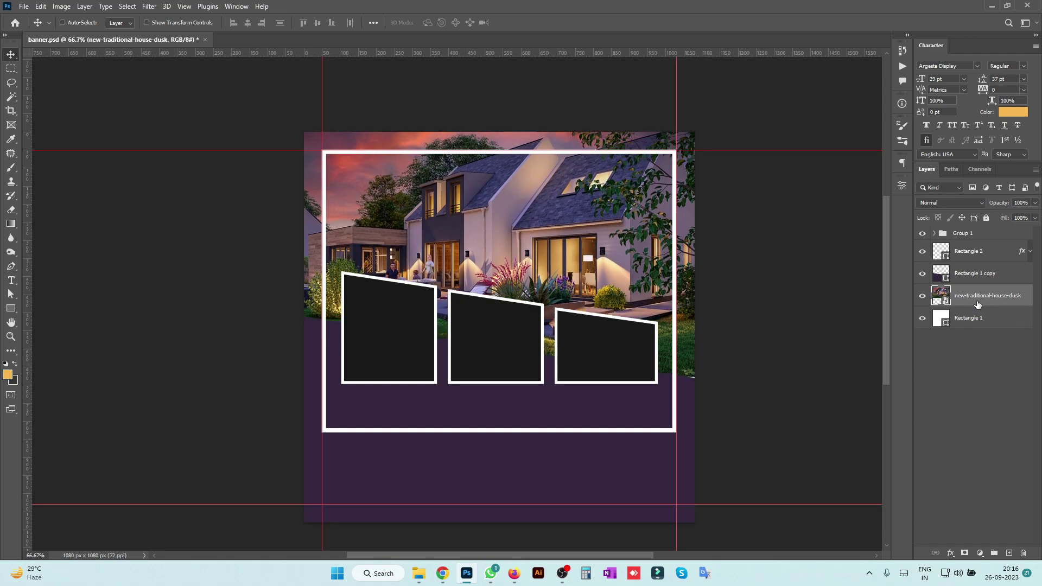
key(ctrl+t)
mouse_move(765, 380)
mouse_down()
mouse_move(786, 390)
mouse_move(771, 392)
mouse_up()
key(Return)
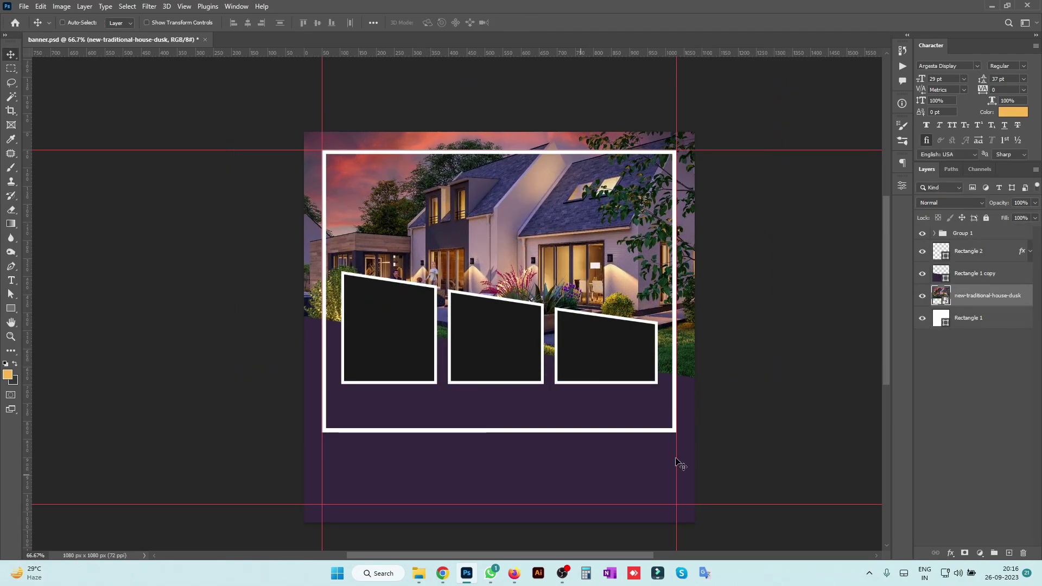
Add the text "Elegant Home" on a new layer, placed beneath the three small frames.
click(1008, 553)
key(t)
click(462, 413)
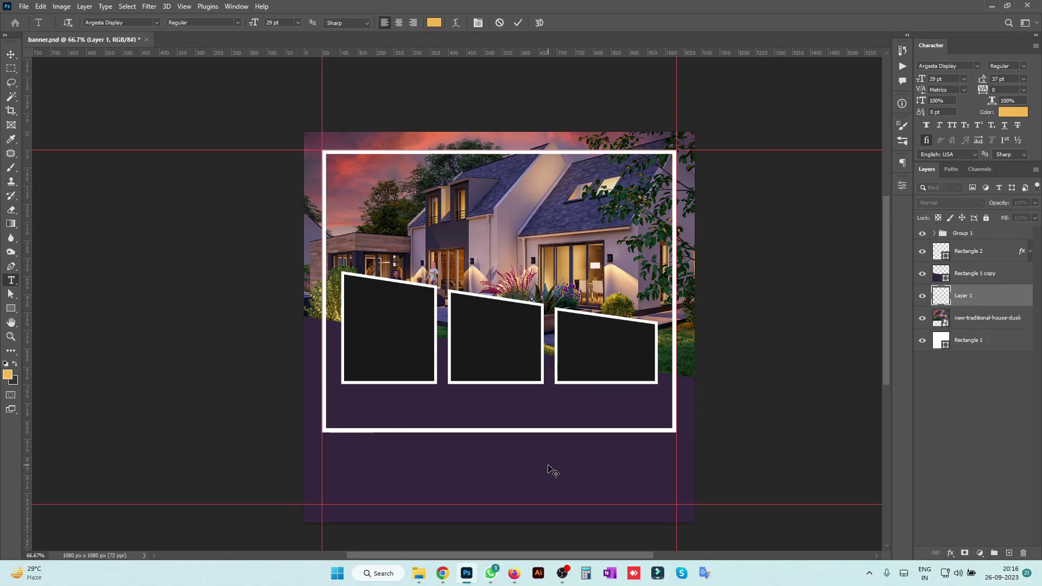
key(BackSpace)
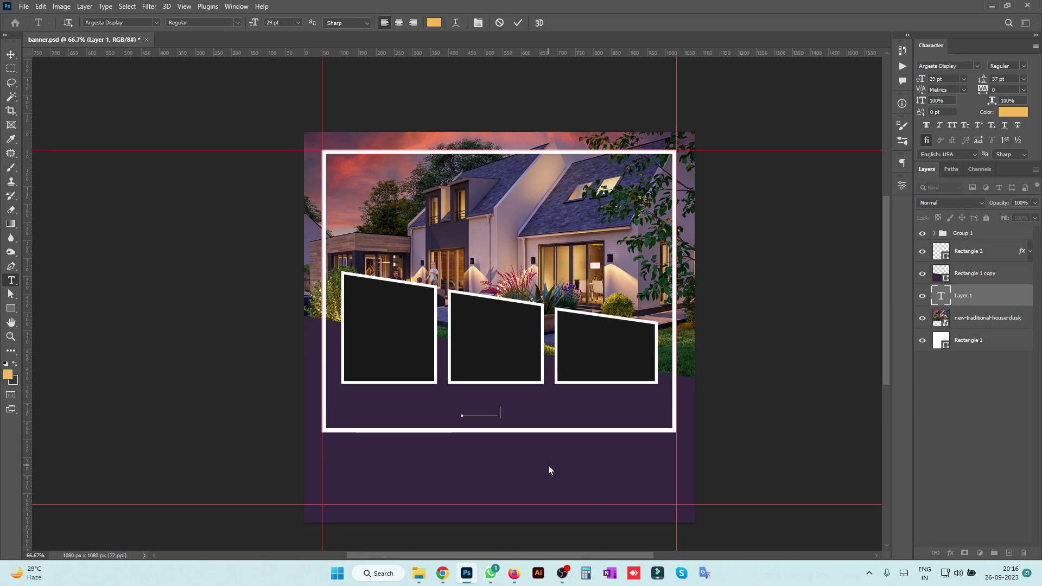
click(548, 469)
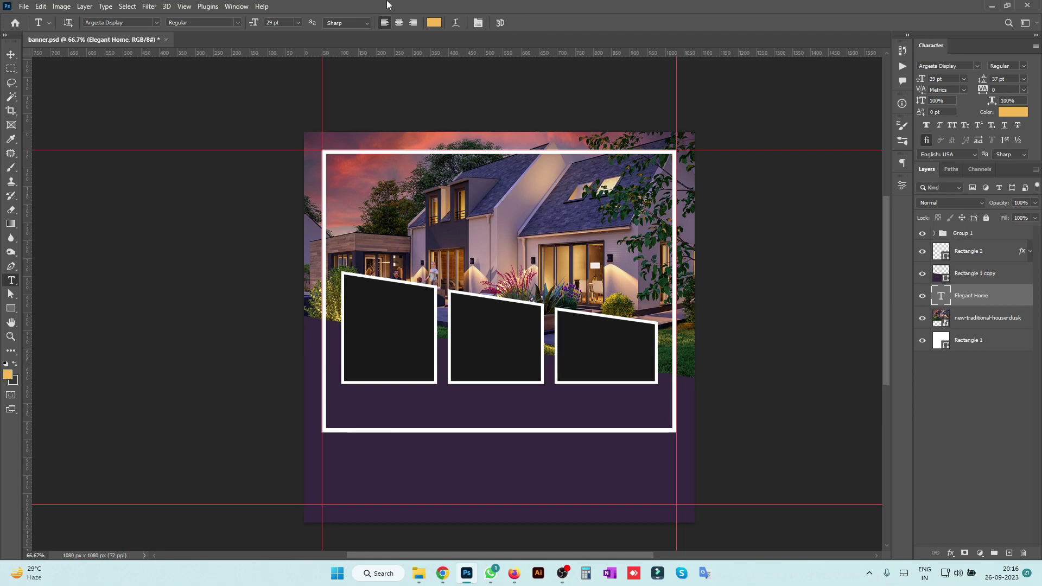
Recolour the Elegant Home text to white and centre-align it.
click(1016, 116)
drag(812, 327, 709, 130)
key(Return)
drag(956, 300, 964, 247)
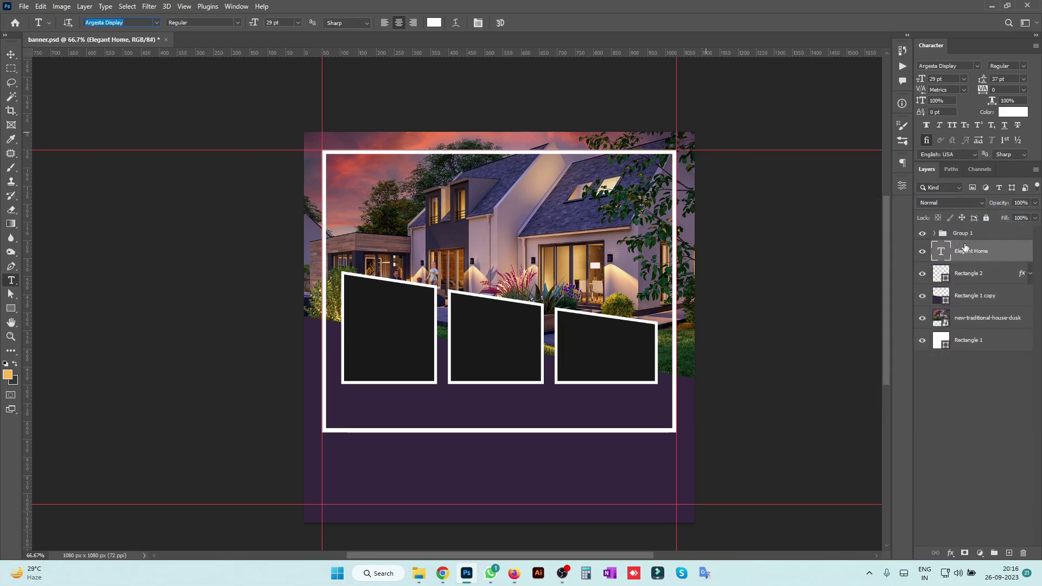
key(v)
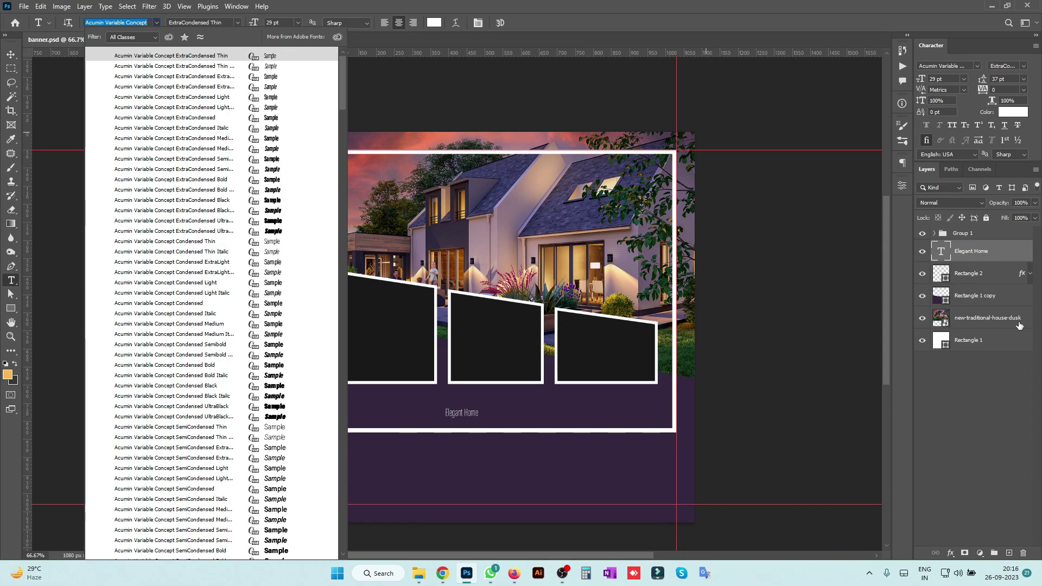
click(10, 59)
key(ctrl+z)
key(ctrl+z)
Bring the Elegant Home text layer to the top of the layer stack, above the frame group.
key(ctrl+])
key(ctrl+])
key(ctrl+])
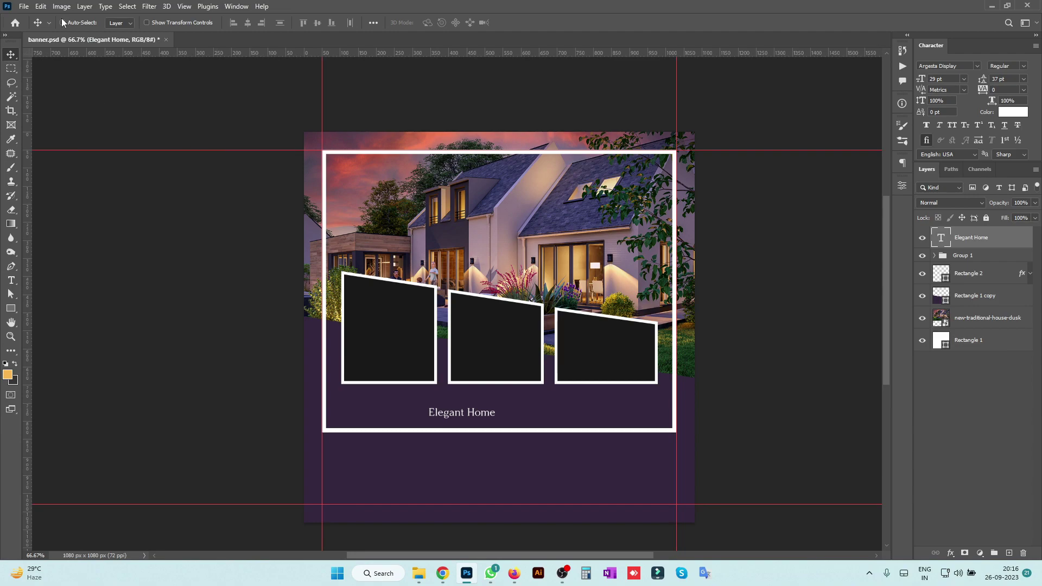
Set the Elegant Home text in Poppins Bold with all caps.
click(976, 65)
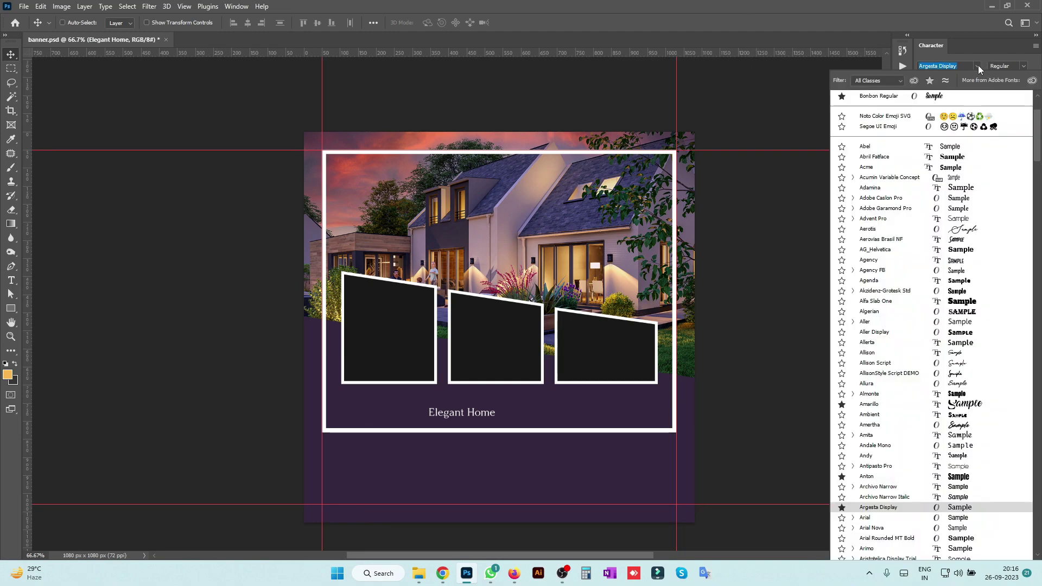
click(929, 80)
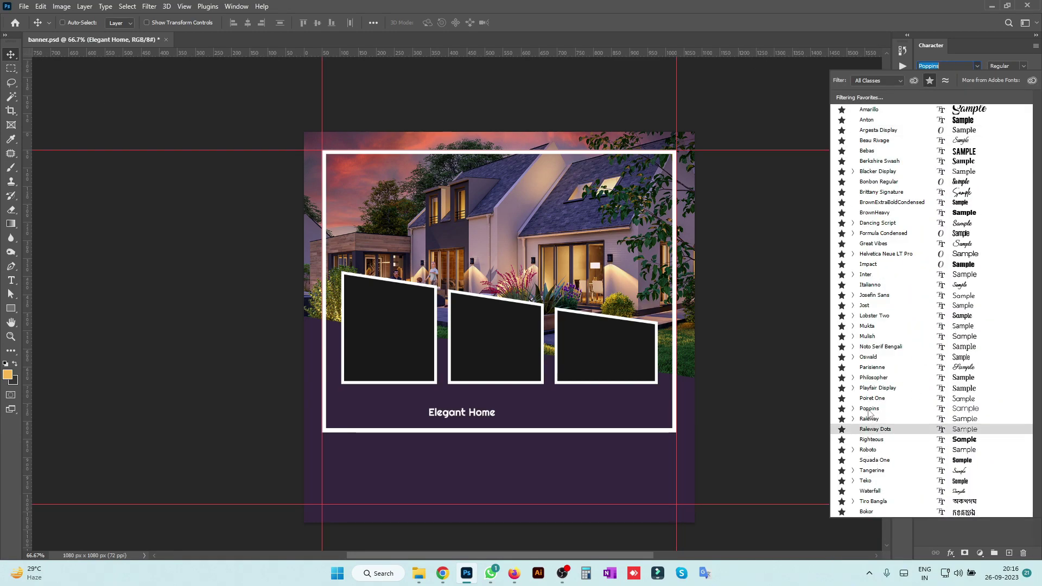
click(869, 409)
click(956, 126)
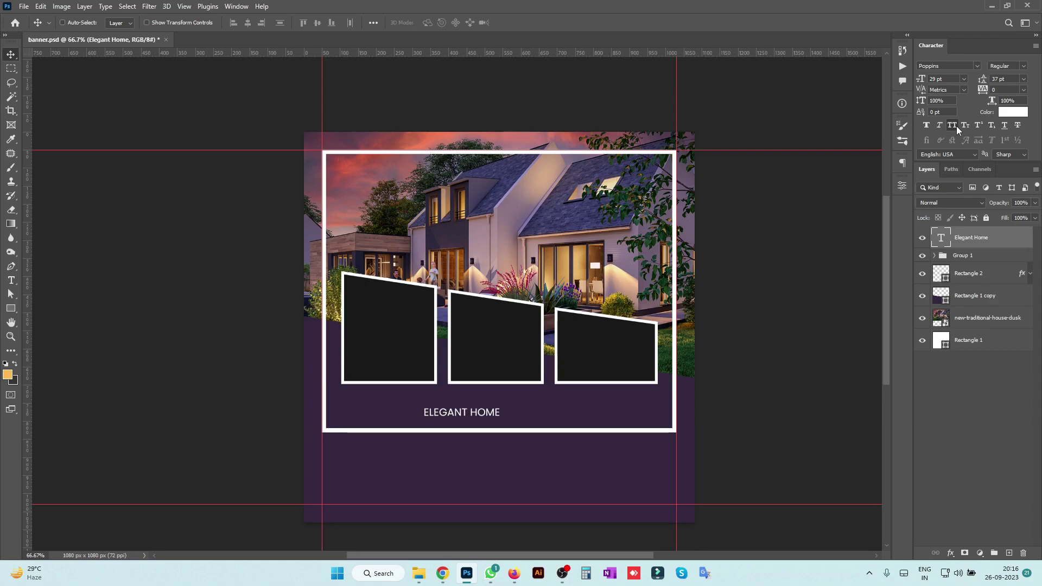
click(1023, 66)
click(977, 181)
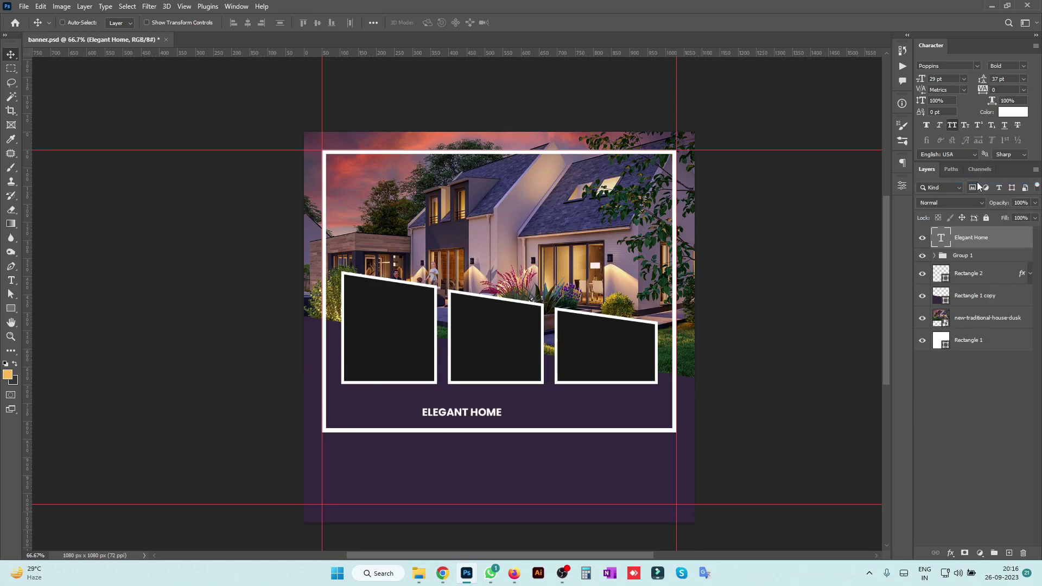
Set the Elegant Home text size to 50 pt and centre it horizontally on the canvas.
text(34)
key(Return)
scroll(945, 81, up, 4)
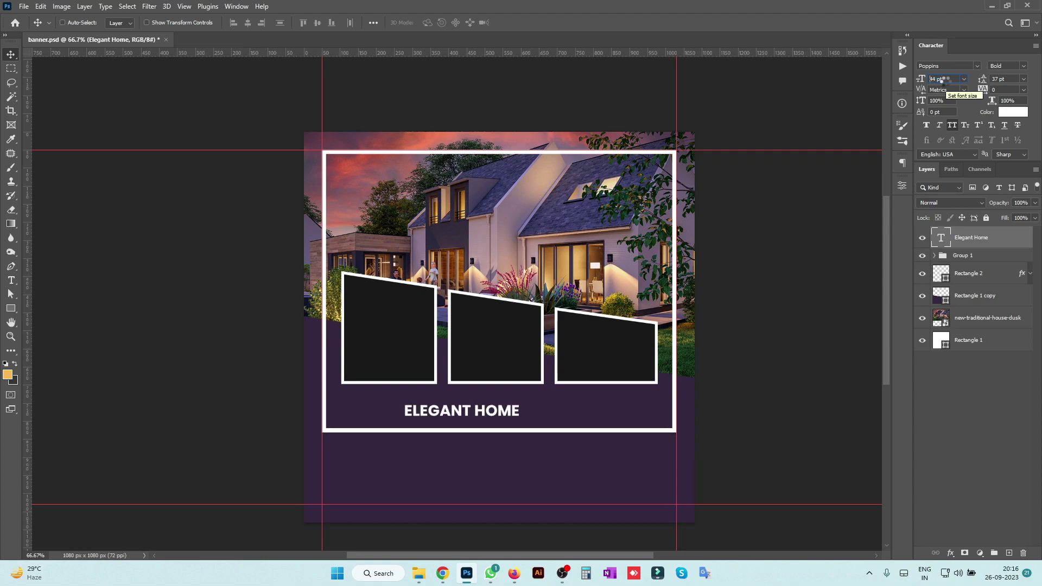
text(5)
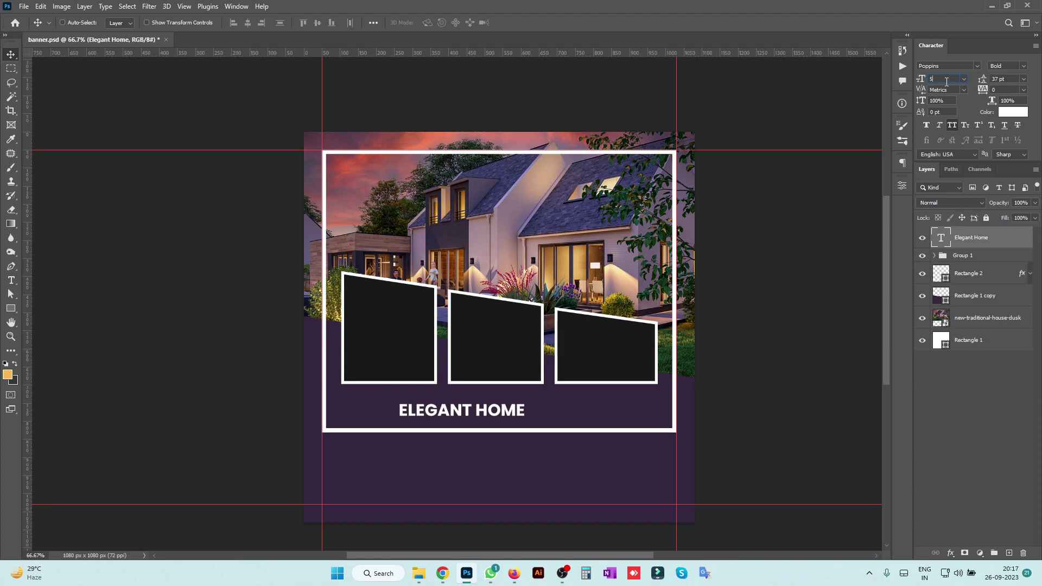
text(0)
key(Return)
key(ctrl+a)
click(247, 23)
key(ctrl+d)
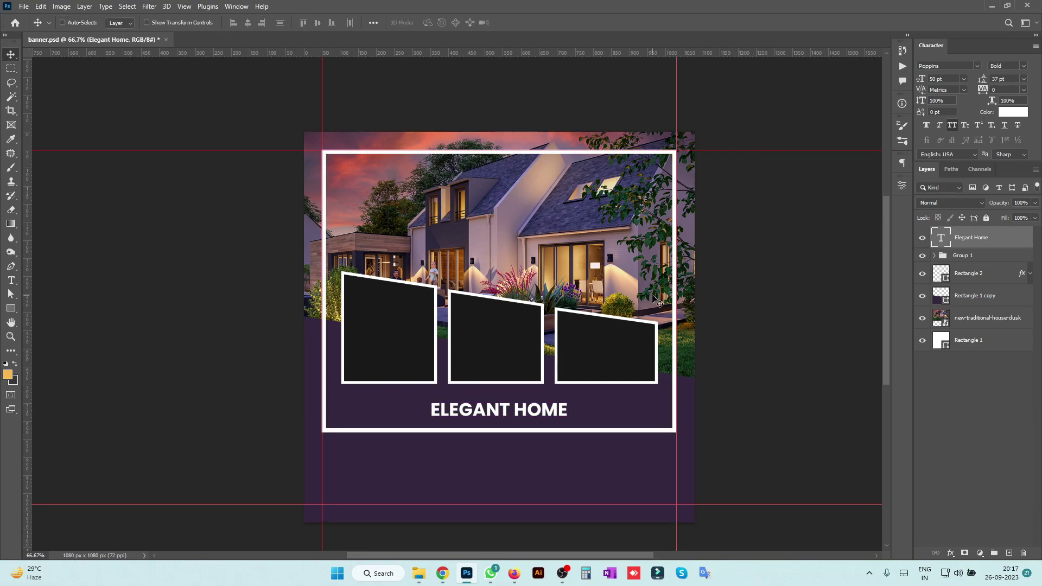
Nudge the Elegant Home text slightly upward, between the three frames and the white frame's lower edge.
key(shift+Up)
key(shift+Up)
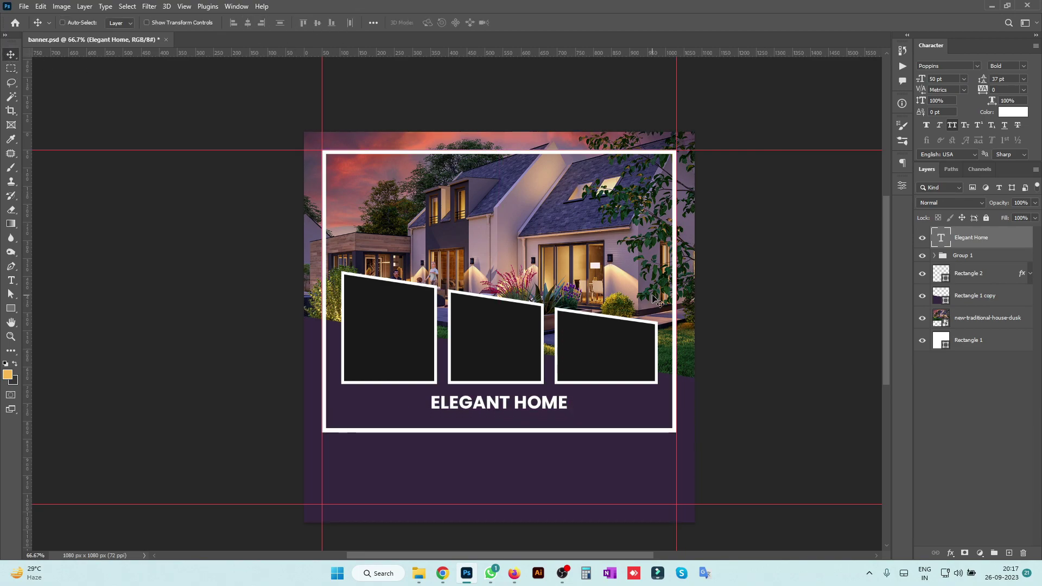
key(shift+Down)
key(shift+Down)
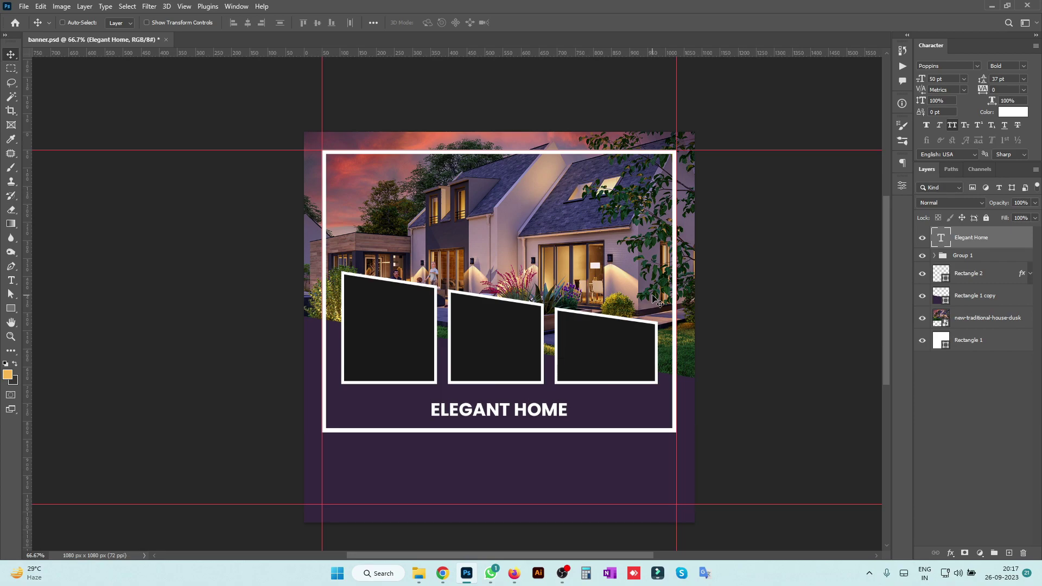
key(Up)
key(Up)
key(Up)
key(Up)
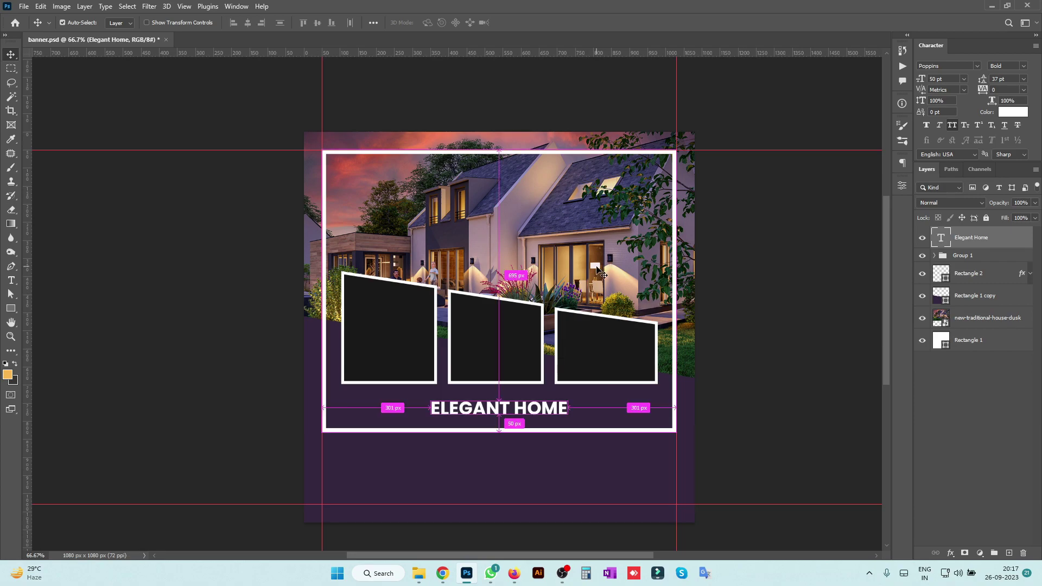
Duplicate the Elegant Home text layer and move the copy about 60 px straight down onto the white frame's lower edge.
key(ctrl+j)
key(shift+Down)
key(shift+Down)
key(shift+Down)
key(shift+Down)
key(shift+Down)
key(shift+Down)
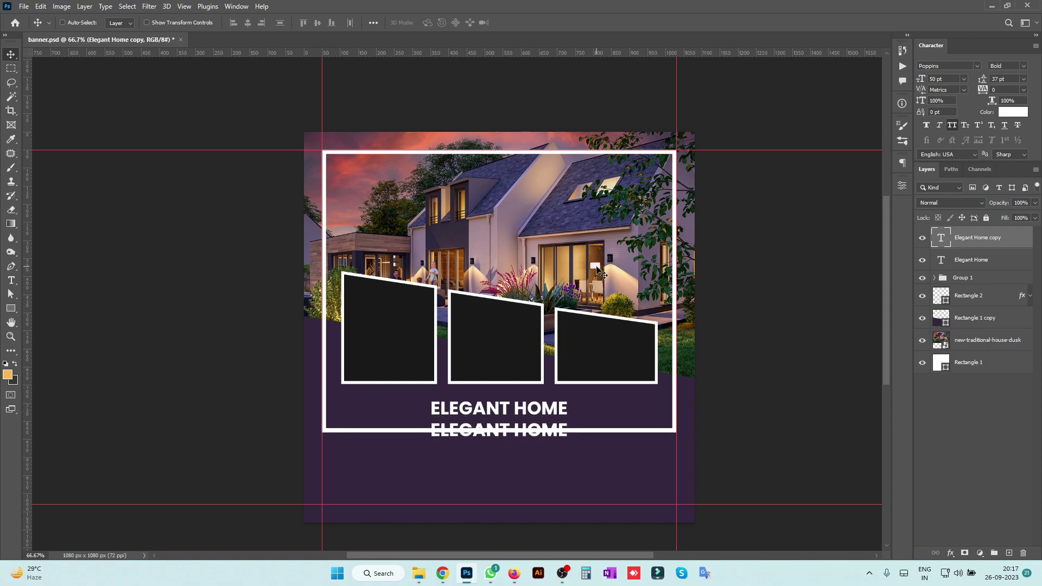
Replace the duplicated text's wording with "For sale".
key(t)
click(475, 434)
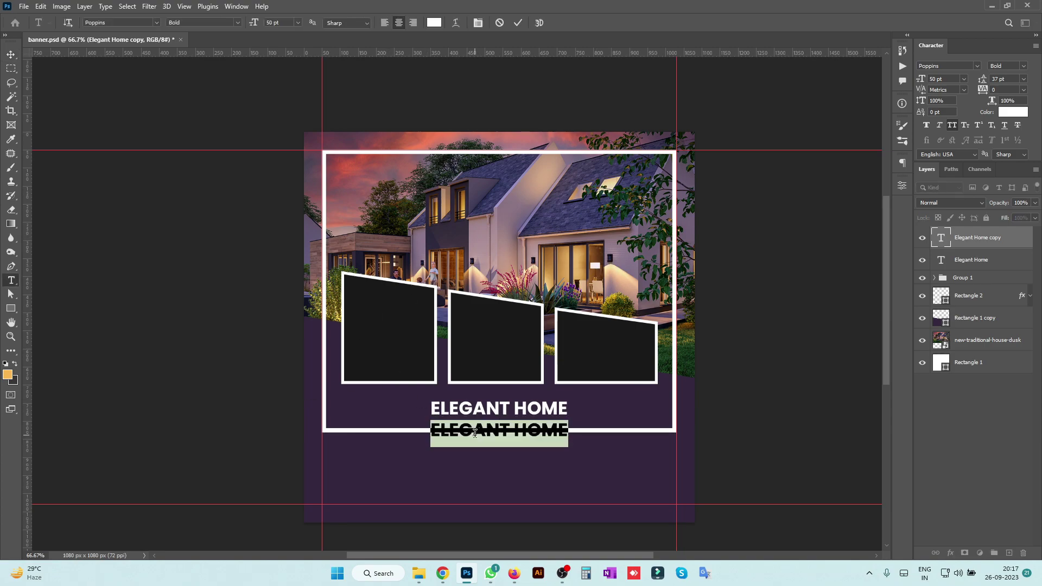
key(ctrl+a)
text(FOR S)
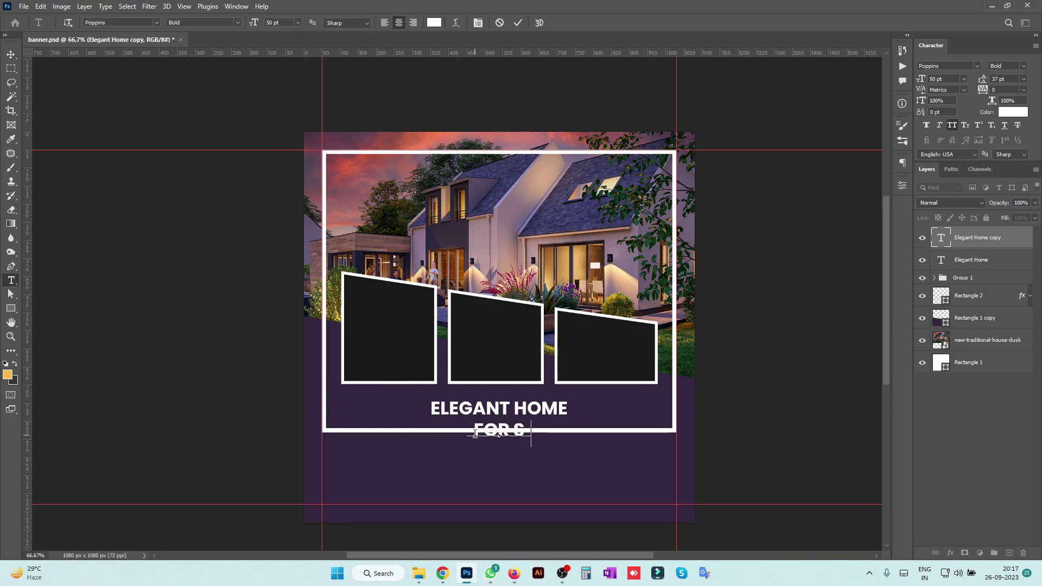
text(ALE)
key(ctrl+Return)
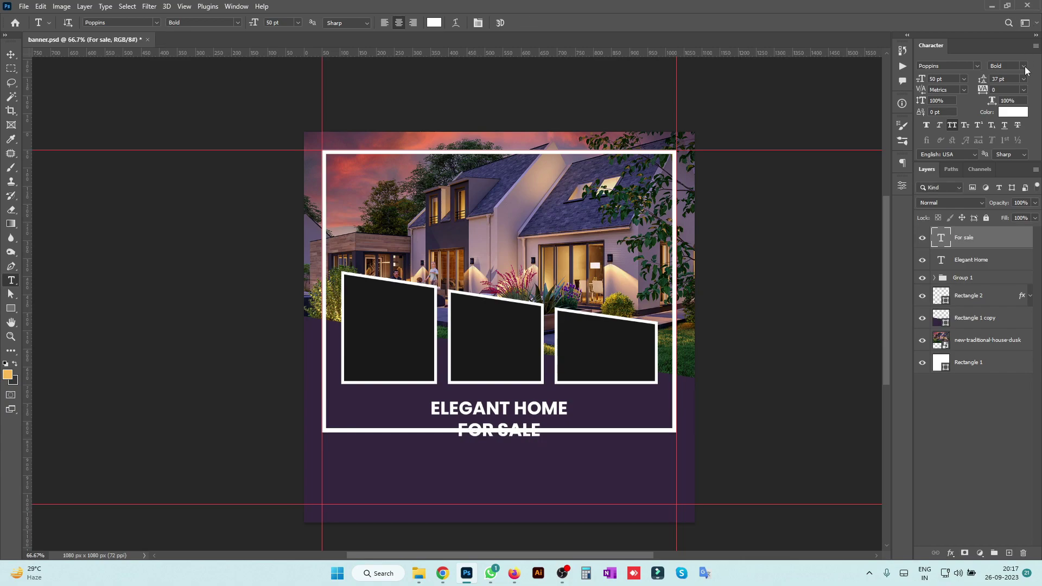
Change the For sale text's font weight to Poppins Medium.
click(1023, 66)
click(970, 145)
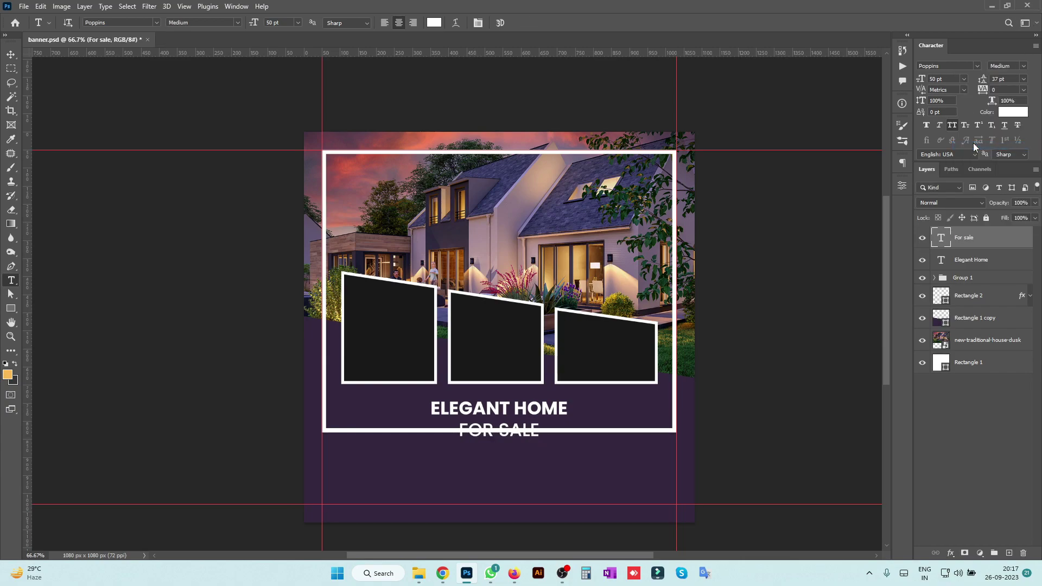
click(11, 55)
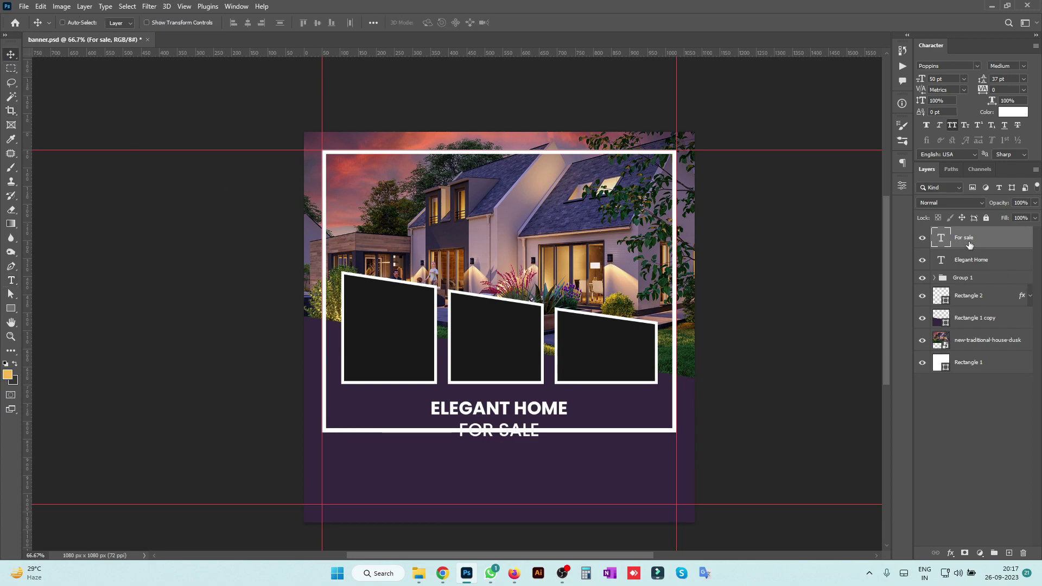
Nudge the Elegant Home text a few pixels down, closer to the For sale line.
click(971, 260)
key(Down)
key(Down)
key(Down)
key(Down)
key(Down)
key(Down)
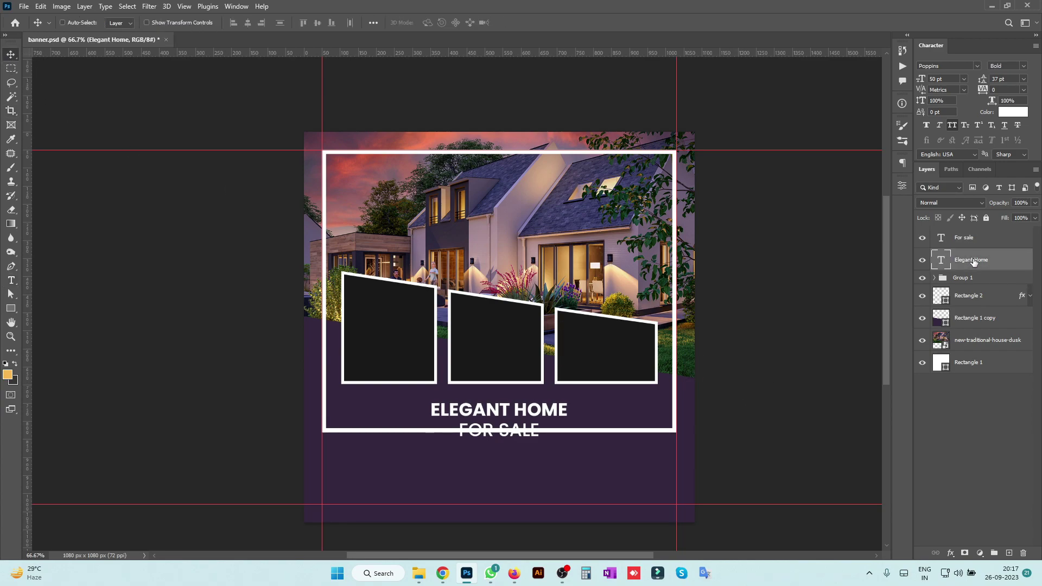
key(Down)
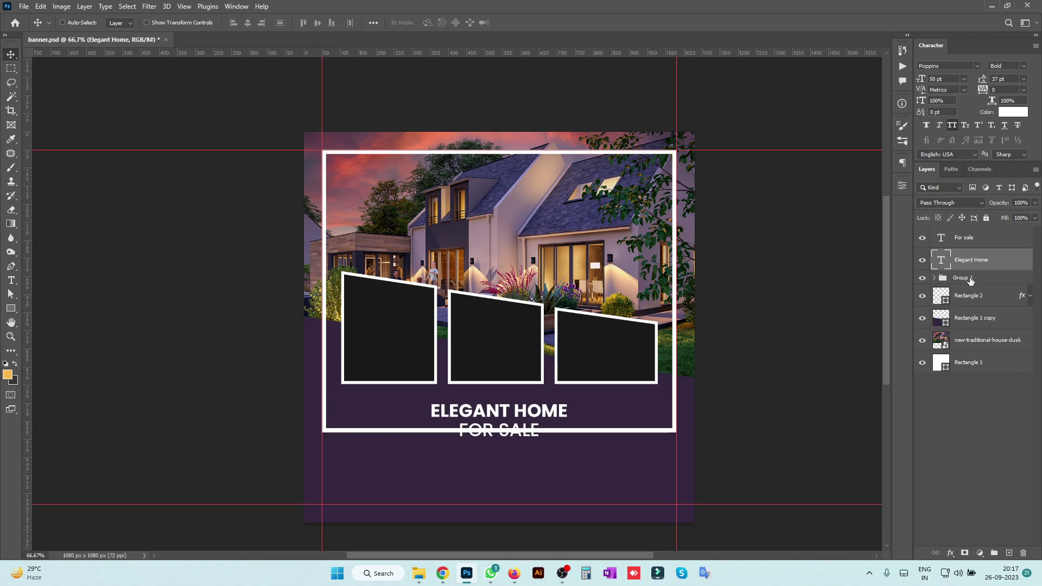
Bring the group of three photo frames to the top of the layer stack and shift it slightly down.
click(970, 278)
key(ctrl+shift+bracketright)
key(shift+Down)
key(shift+Down)
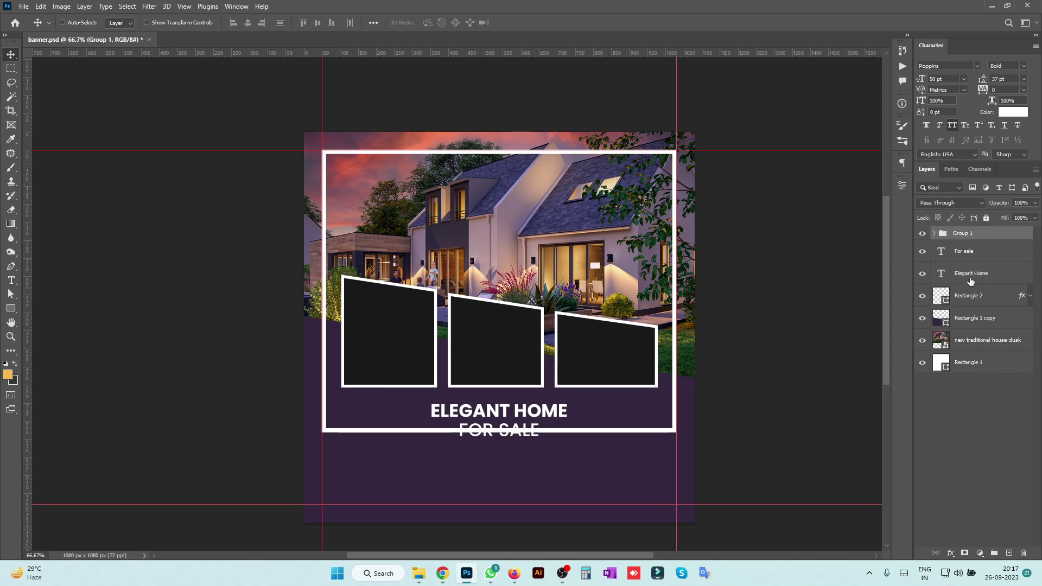
key(Up)
key(Up)
key(Up)
key(Up)
key(Up)
key(Up)
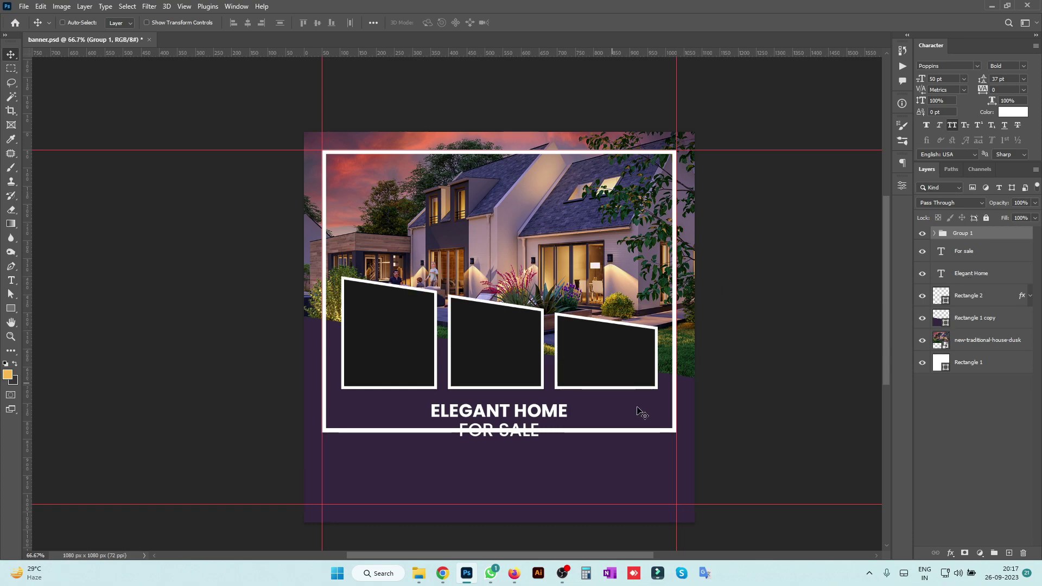
Rasterize the layer of the large white frame (Rectangle 2).
right_click(647, 432)
click(679, 436)
right_click(998, 294)
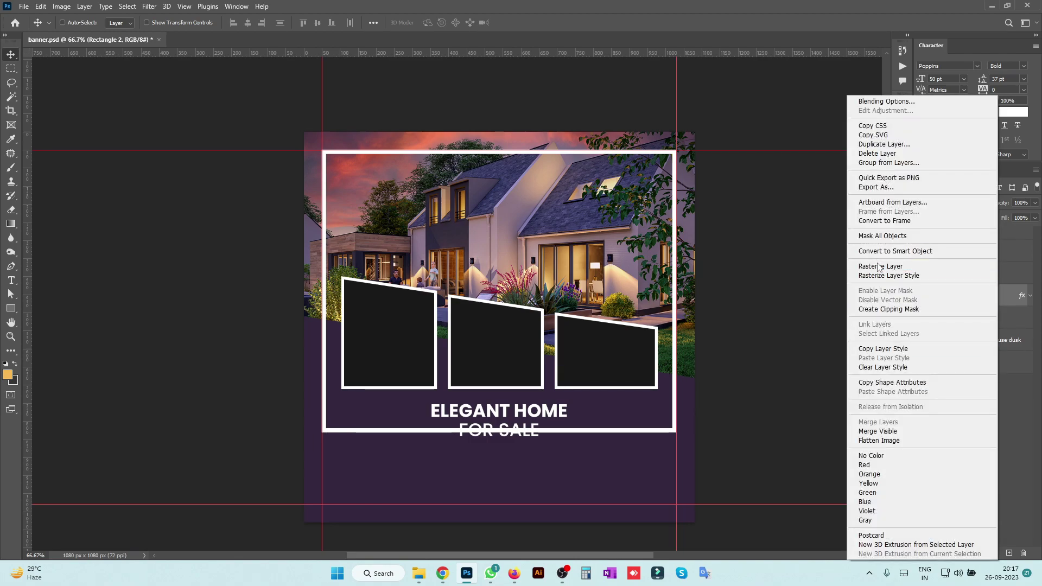
click(882, 270)
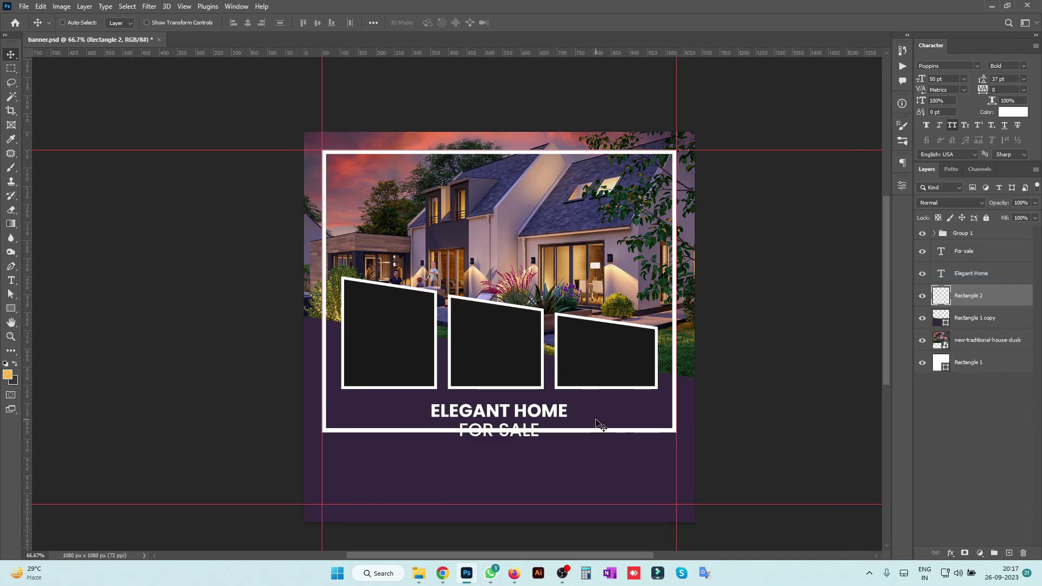
key(m)
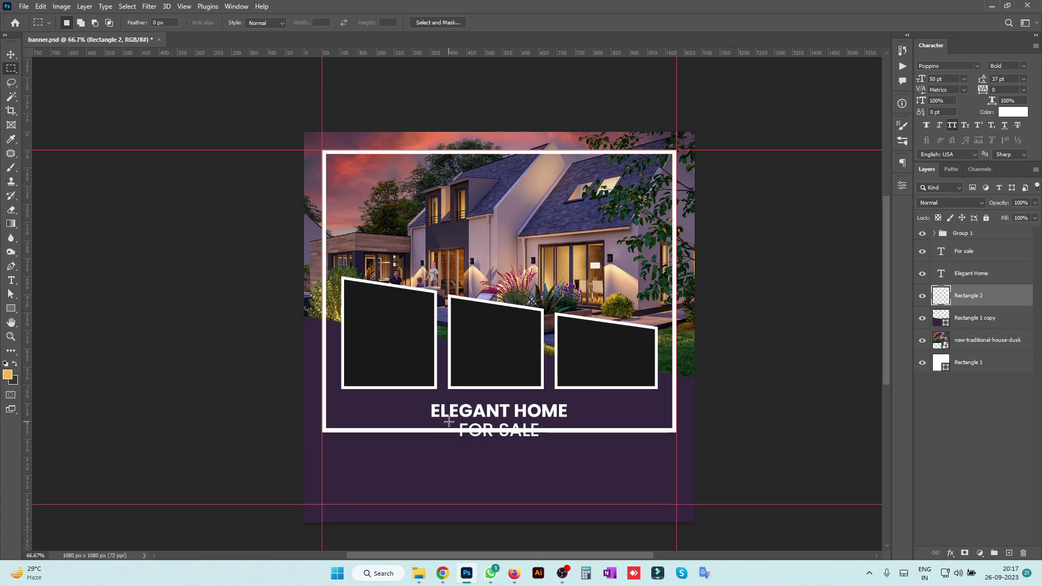
drag(452, 421, 461, 445)
key(ctrl+d)
Draw a 311 × 71 px rectangle over the For sale text on a new layer above the white frame and fill it white.
click(1009, 553)
click(10, 308)
click(403, 399)
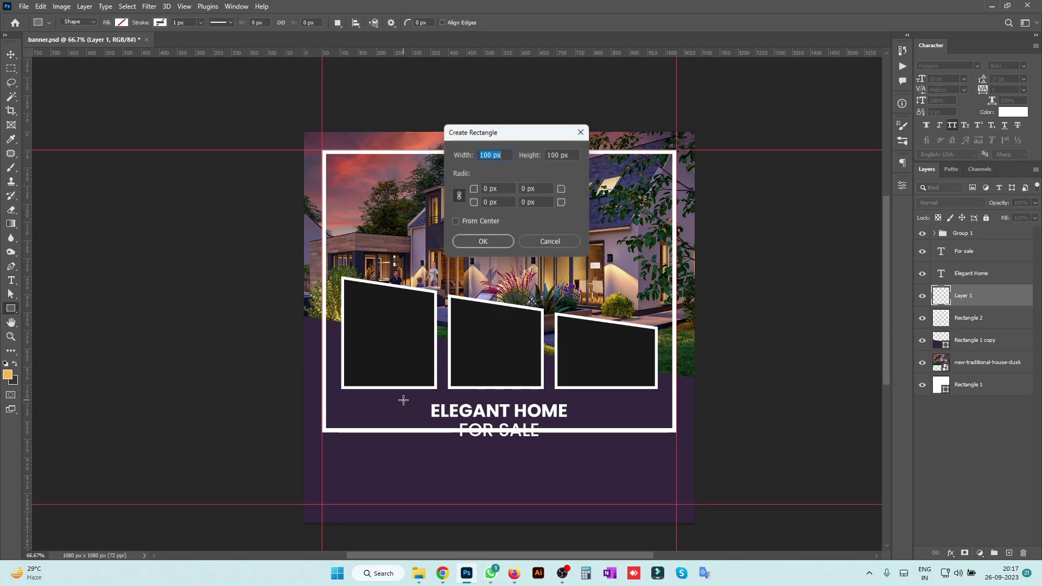
click(547, 242)
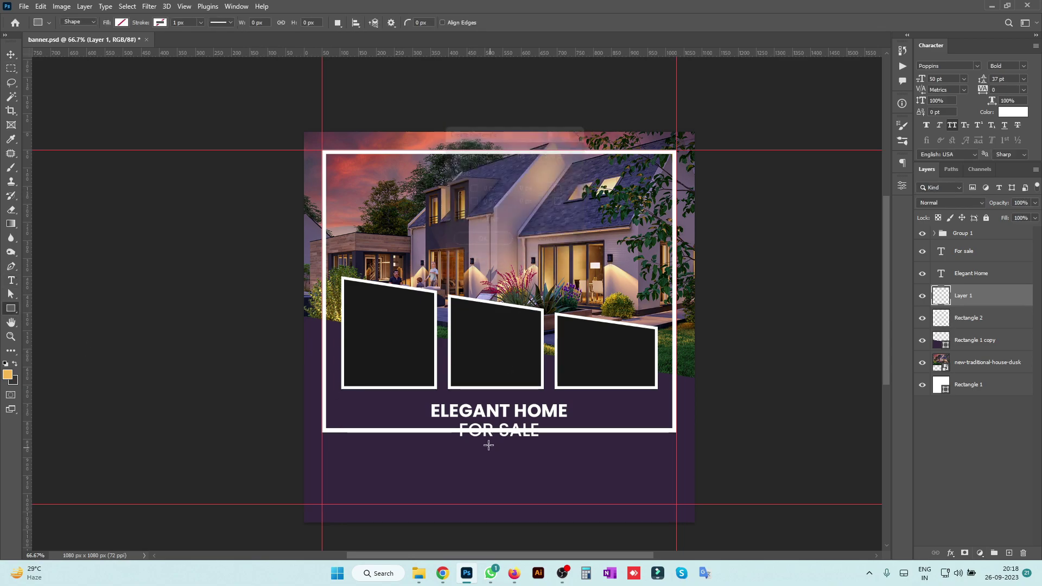
drag(548, 447, 558, 446)
click(120, 24)
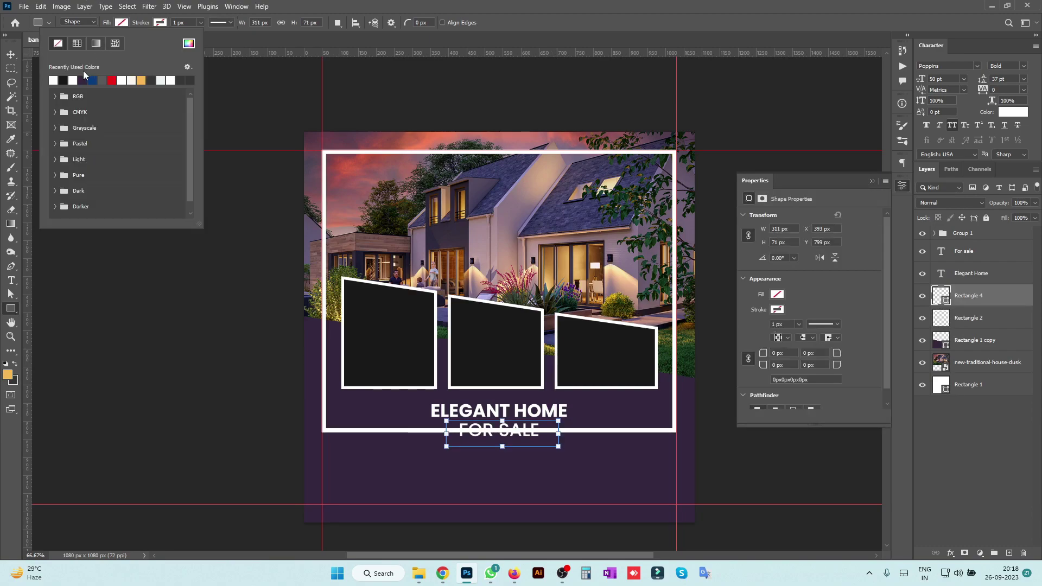
click(77, 80)
Centre the new white rectangle horizontally on the canvas.
key(v)
key(ctrl+a)
click(247, 22)
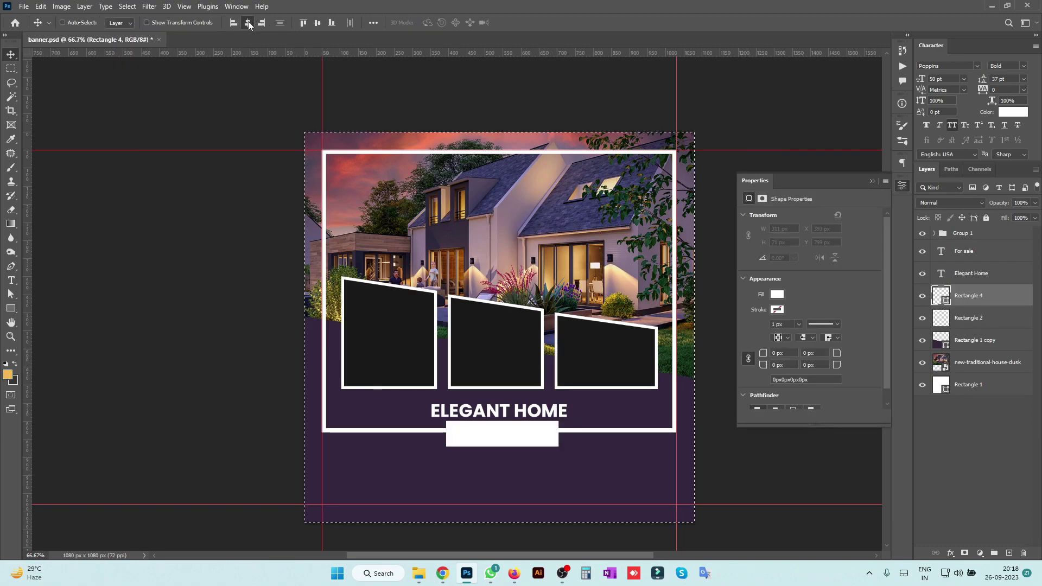
key(ctrl+d)
Load the white rectangle's outline as a selection, hide the rectangle, and erase that area from the white frame layer behind For sale.
ctrl+click(943, 304)
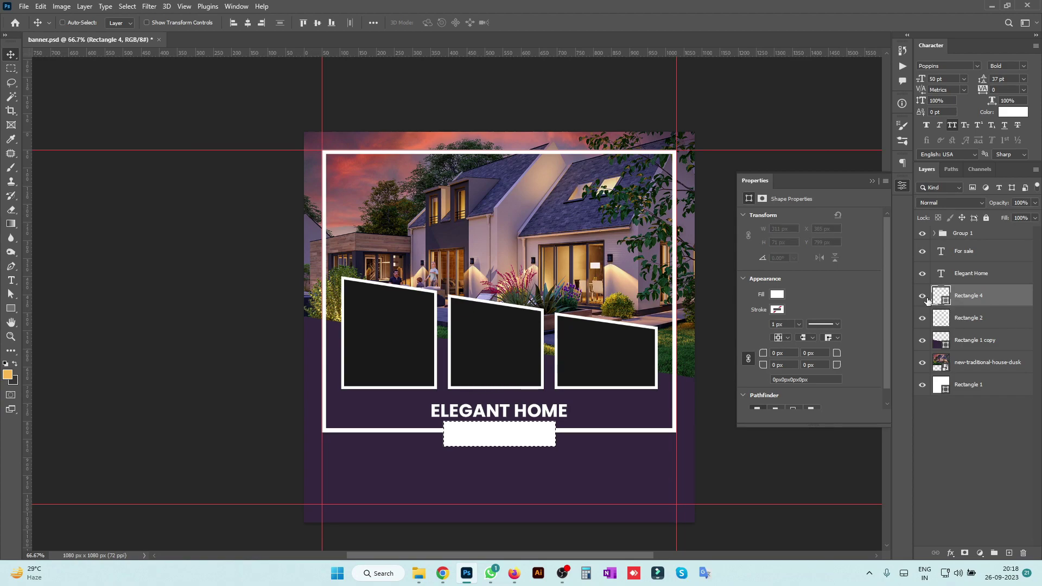
click(922, 296)
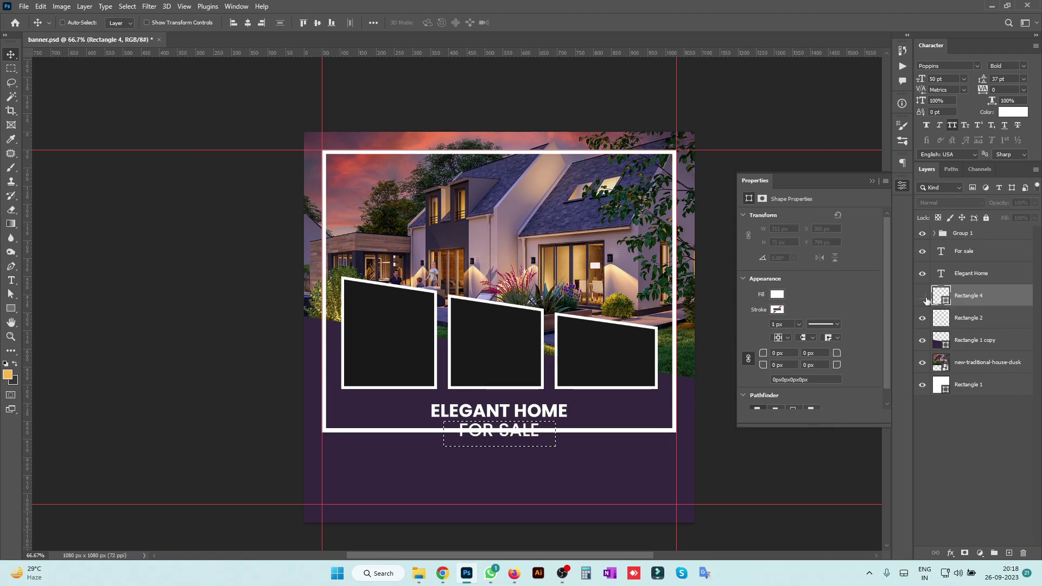
click(968, 320)
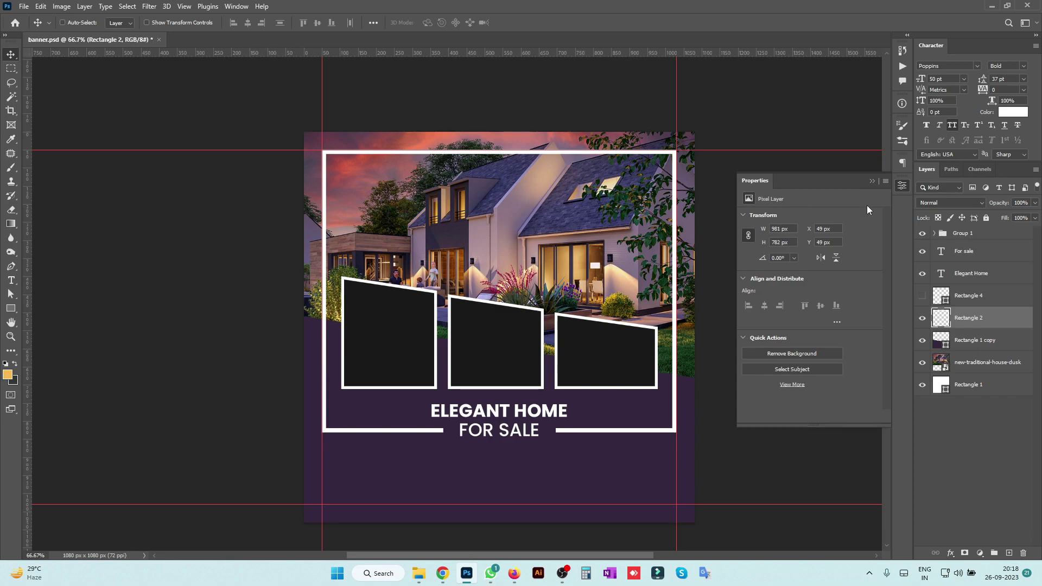
Delete the hidden helper rectangle layer used for the frame gap.
click(903, 187)
click(969, 305)
key(Delete)
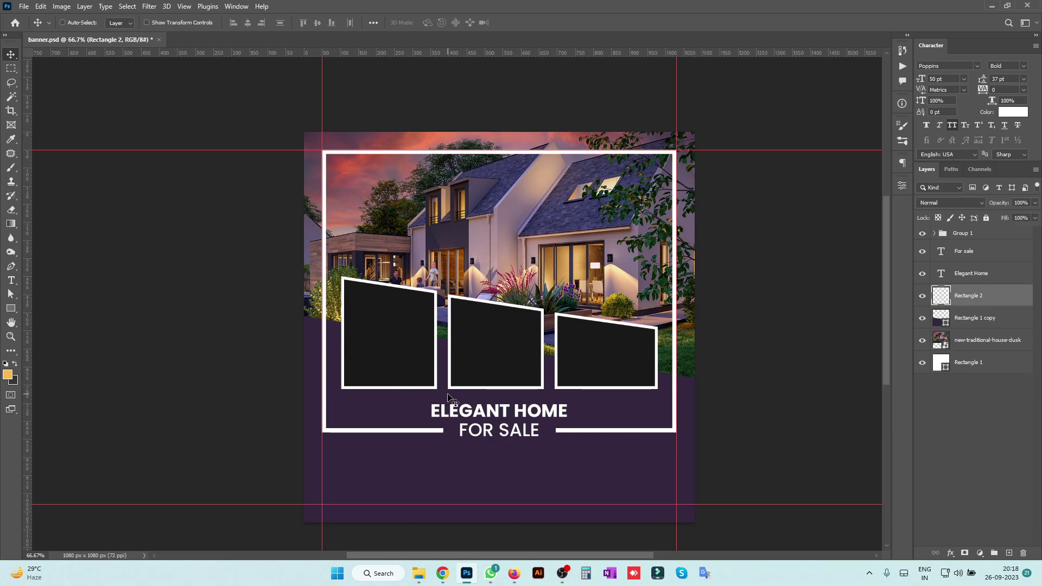
Try the red colour ff0000 on the For sale text.
right_click(504, 428)
click(554, 437)
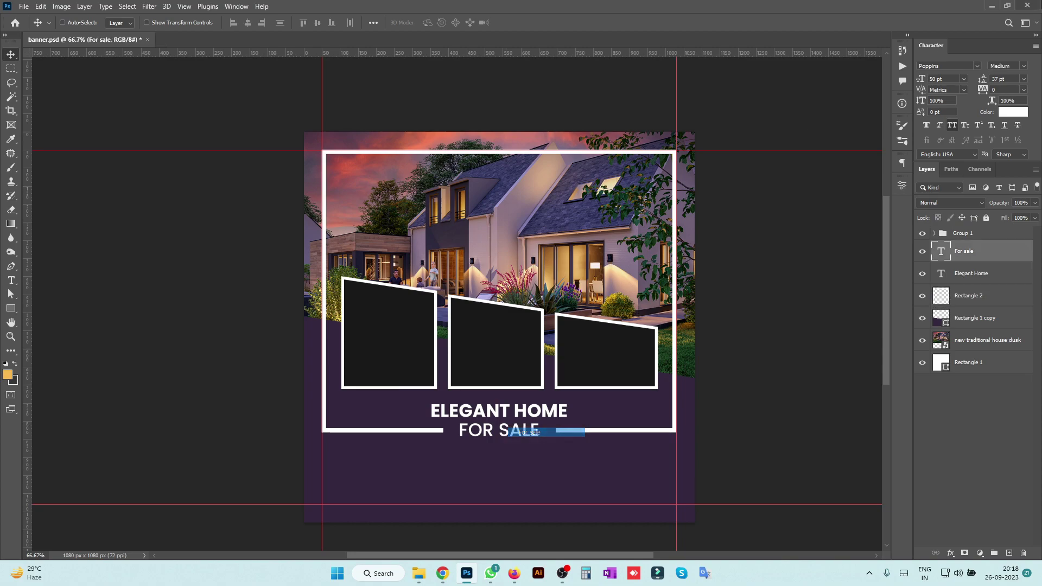
click(1013, 112)
text(ff0000)
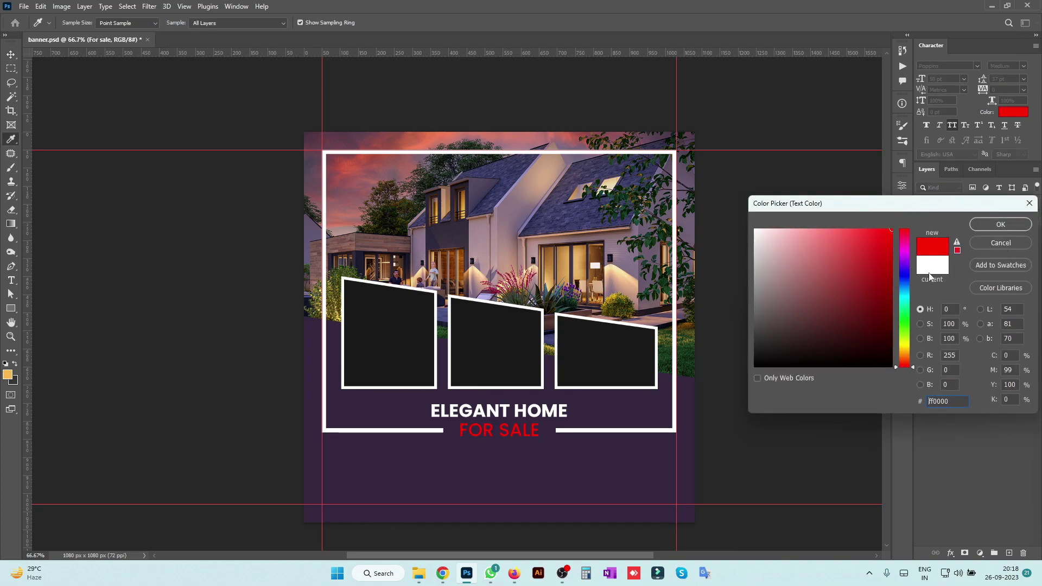
click(1000, 242)
Recolour the slanted purple panel (Rectangle 1 copy) to the dark indigo 221b3b.
right_click(657, 469)
click(681, 473)
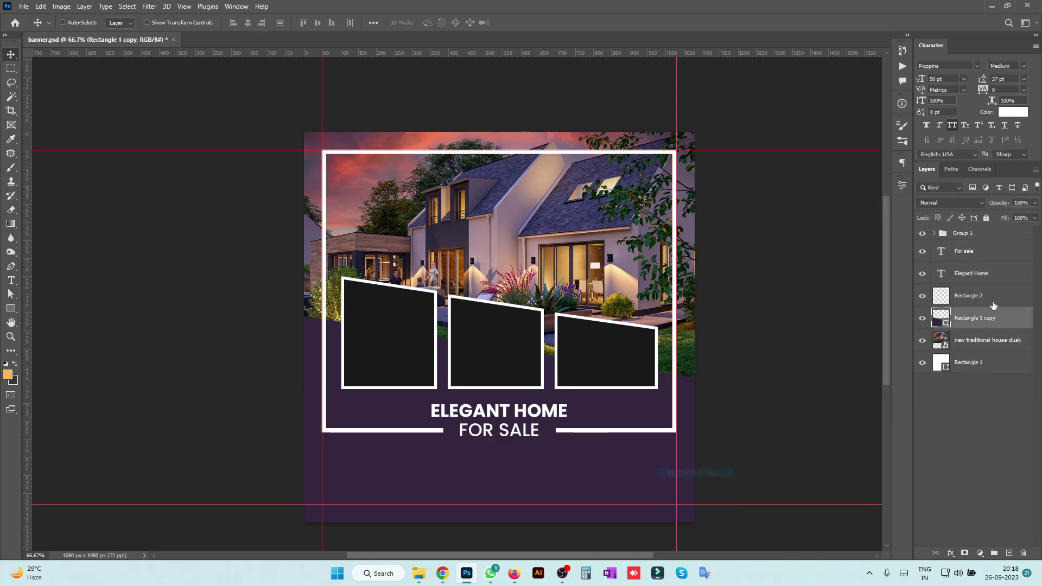
double_click(941, 317)
text(132b51)
mouse_move(858, 325)
mouse_down()
mouse_move(826, 332)
mouse_move(833, 344)
mouse_move(823, 333)
mouse_up()
click(619, 270)
click(565, 293)
click(458, 236)
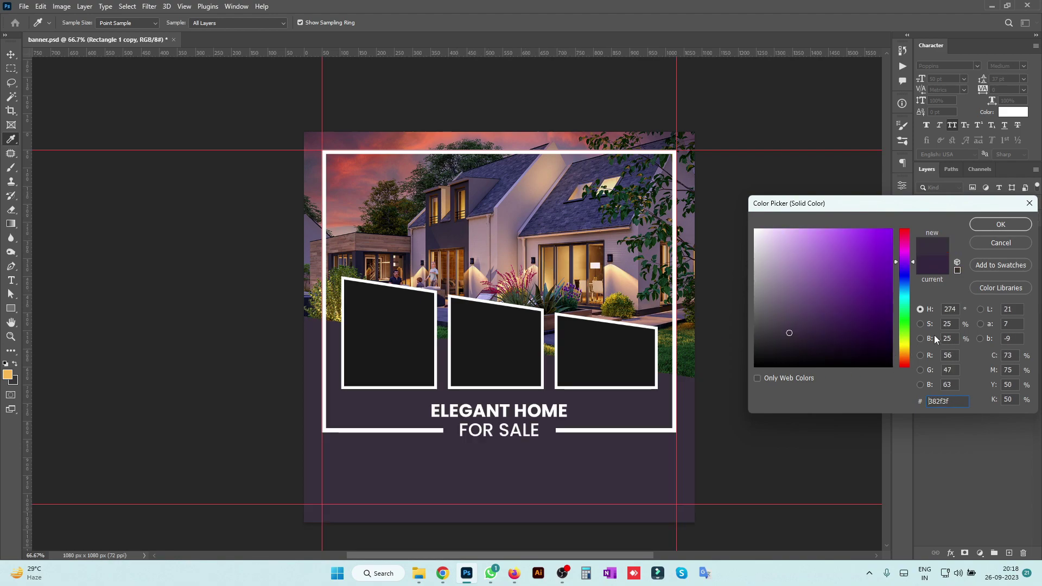
click(905, 269)
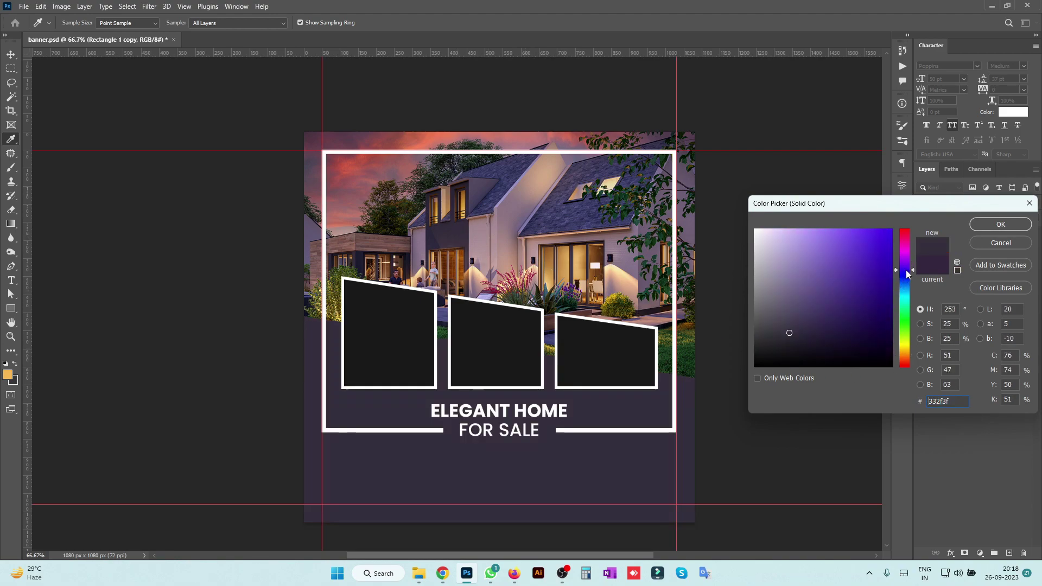
click(828, 335)
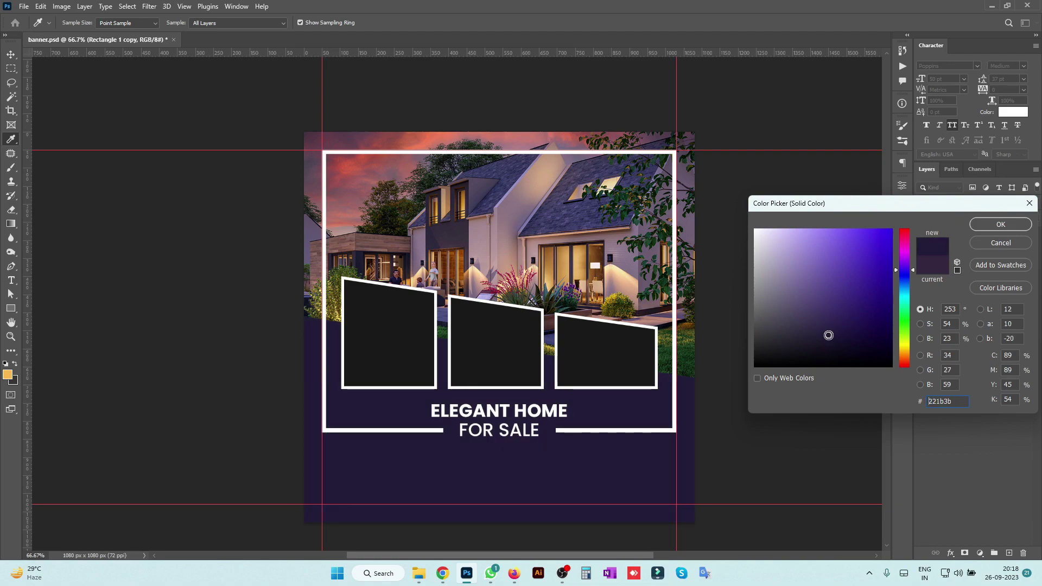
key(Return)
key(v)
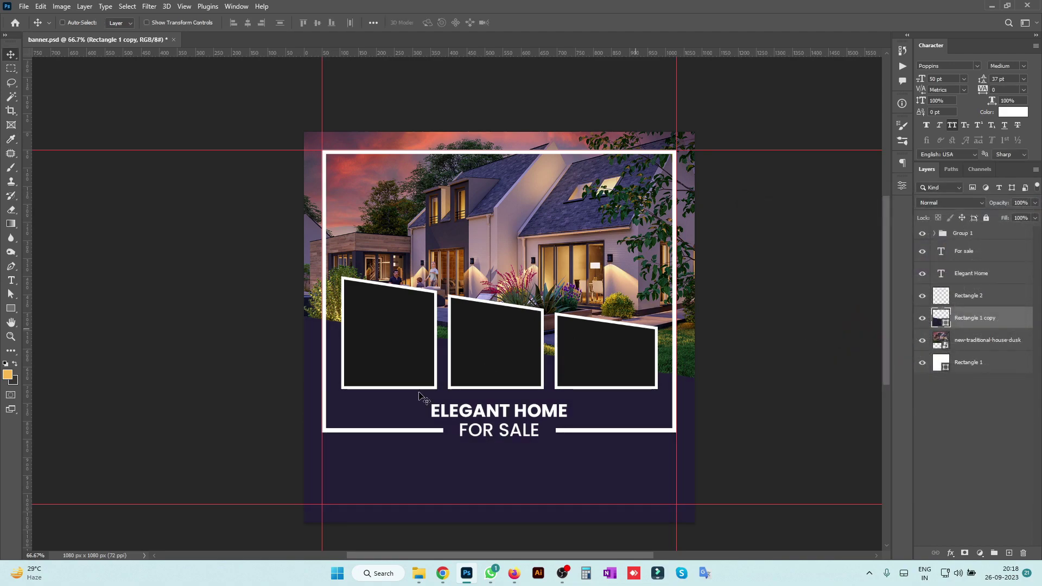
Recolour the For sale text to the yellow ffc600.
right_click(477, 437)
click(491, 441)
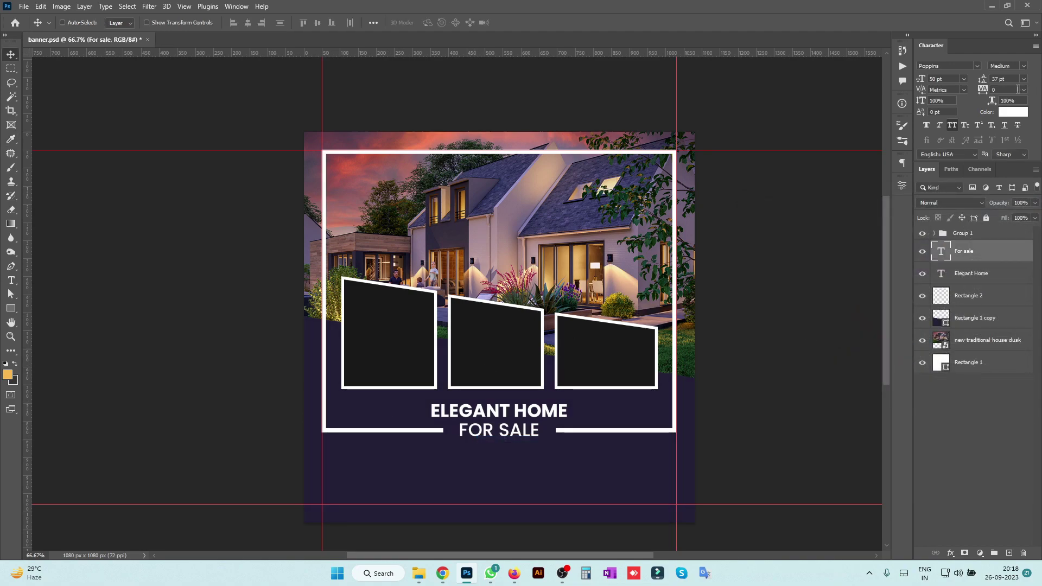
click(1012, 112)
click(891, 230)
click(905, 353)
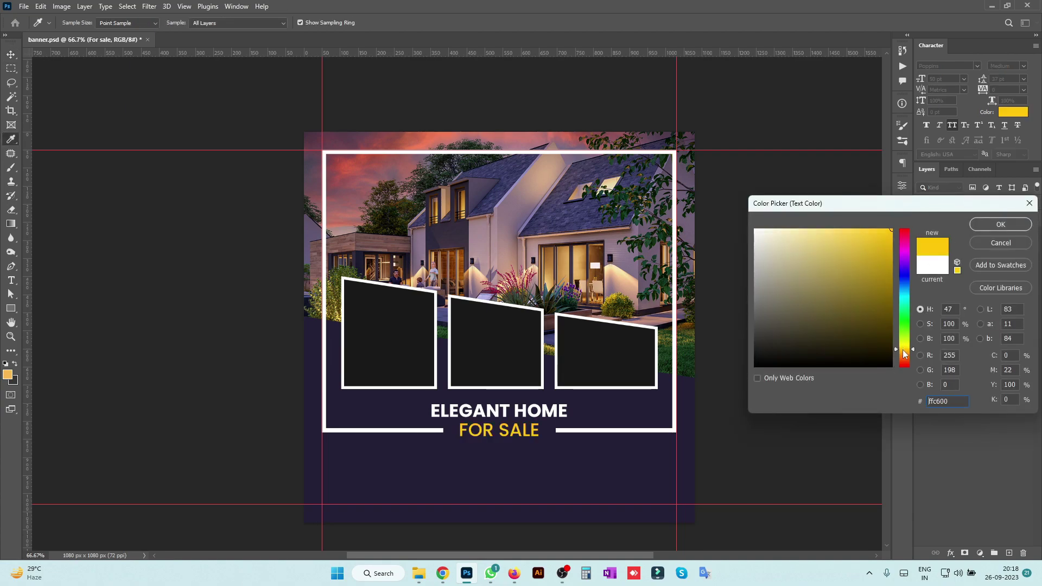
key(Return)
key(v)
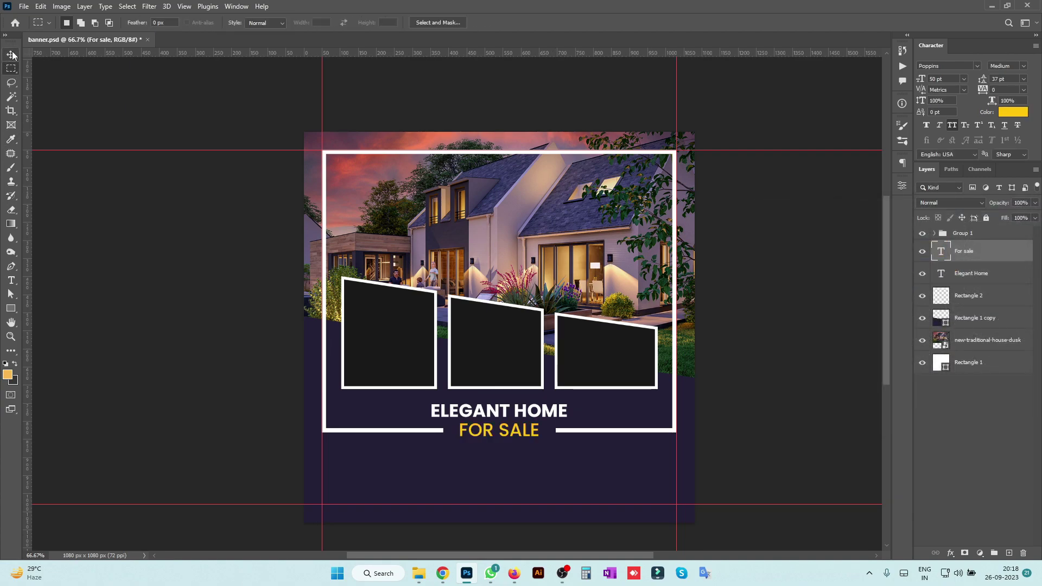
Place the embedded 3d-rendering luxury dining and living room image above the first photo frame and clip it to that frame.
drag(543, 286, 550, 269)
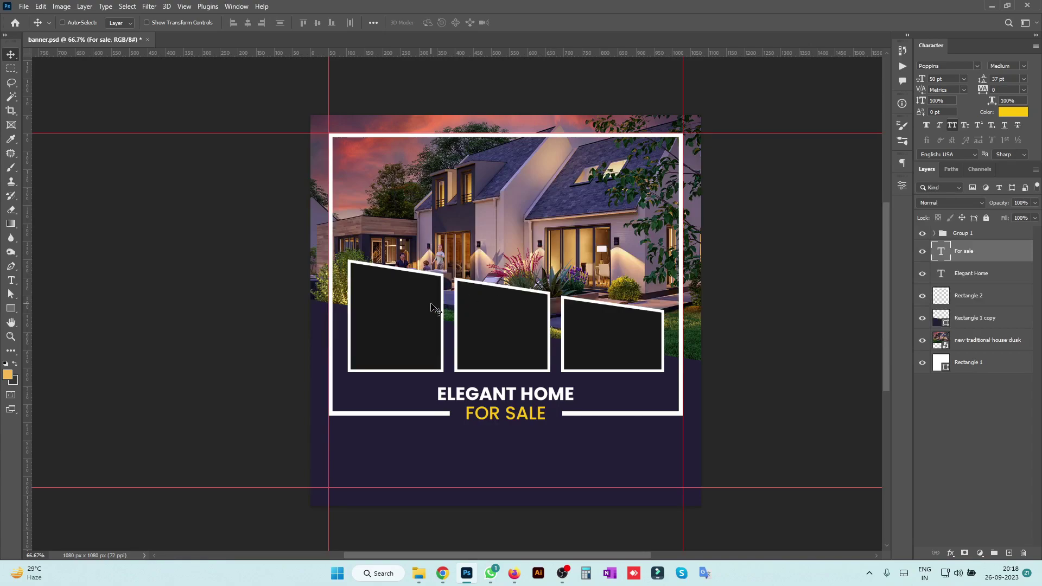
ctrl+click(412, 312)
key(ctrl+shift+p)
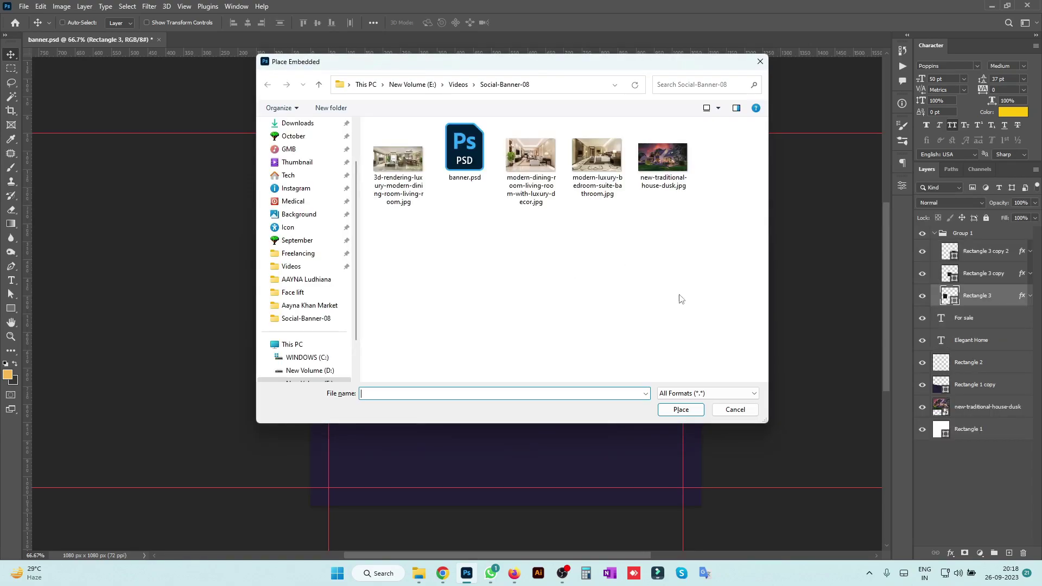
double_click(412, 157)
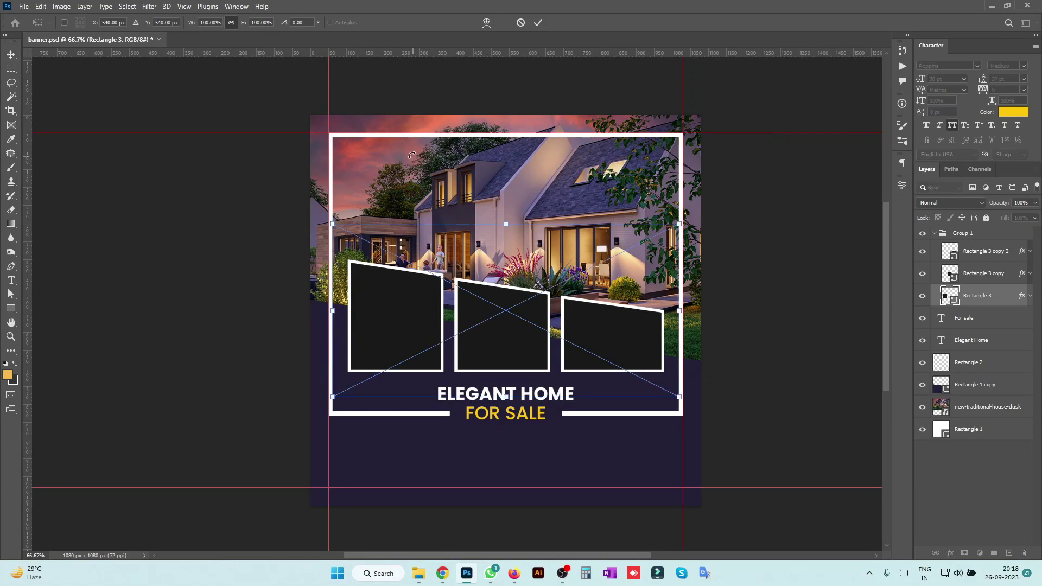
key(Return)
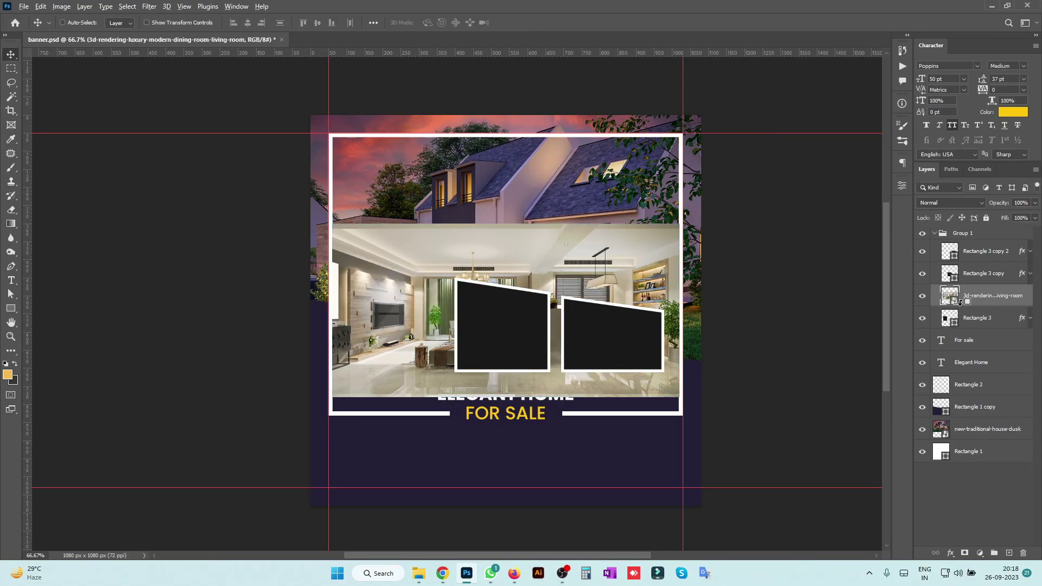
alt+click(960, 301)
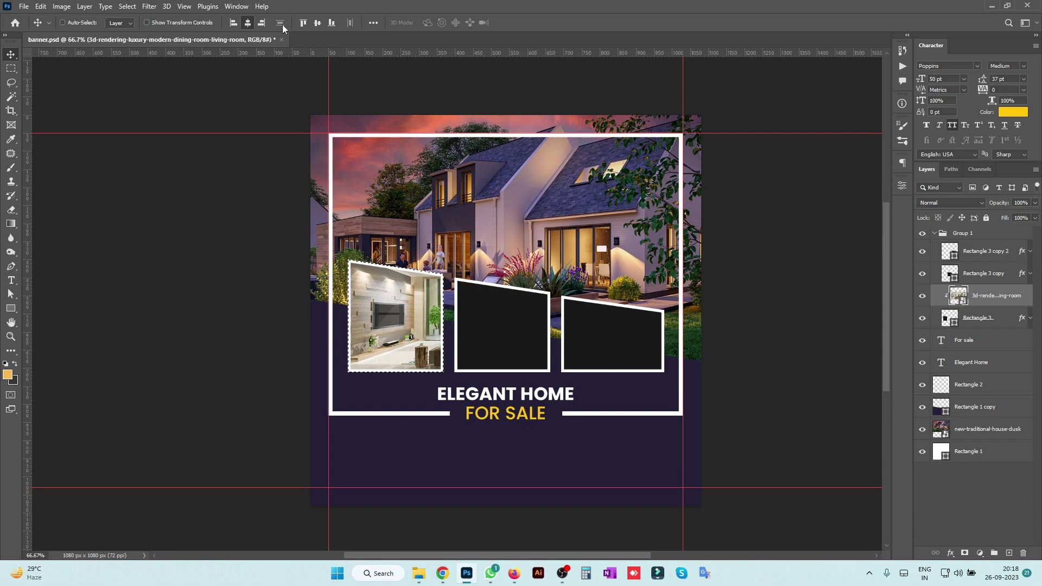
Centre the clipped living-room image on the first photo frame and scale it to about 66%.
key(ctrl+t)
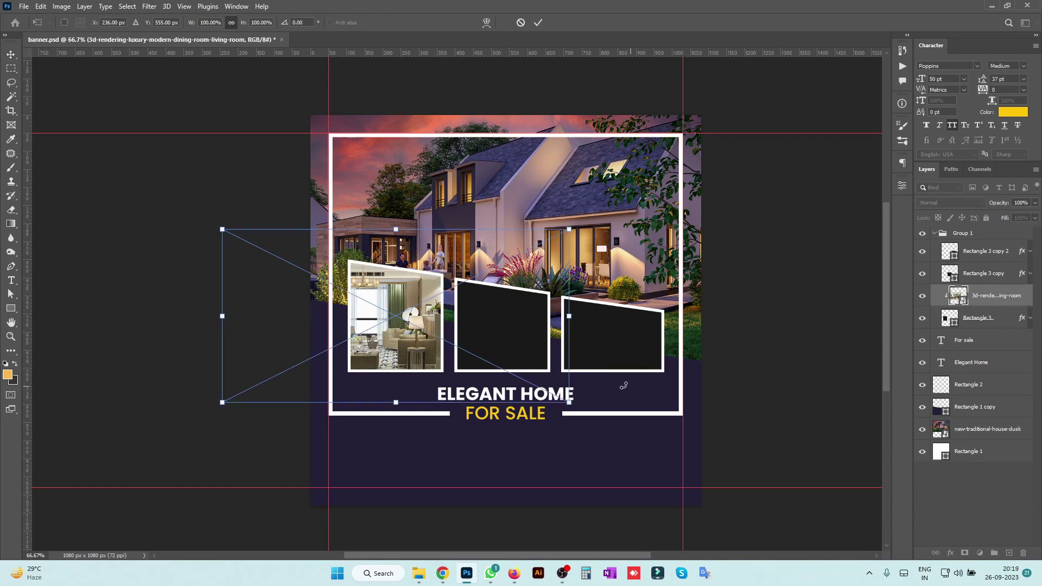
drag(568, 402, 510, 373)
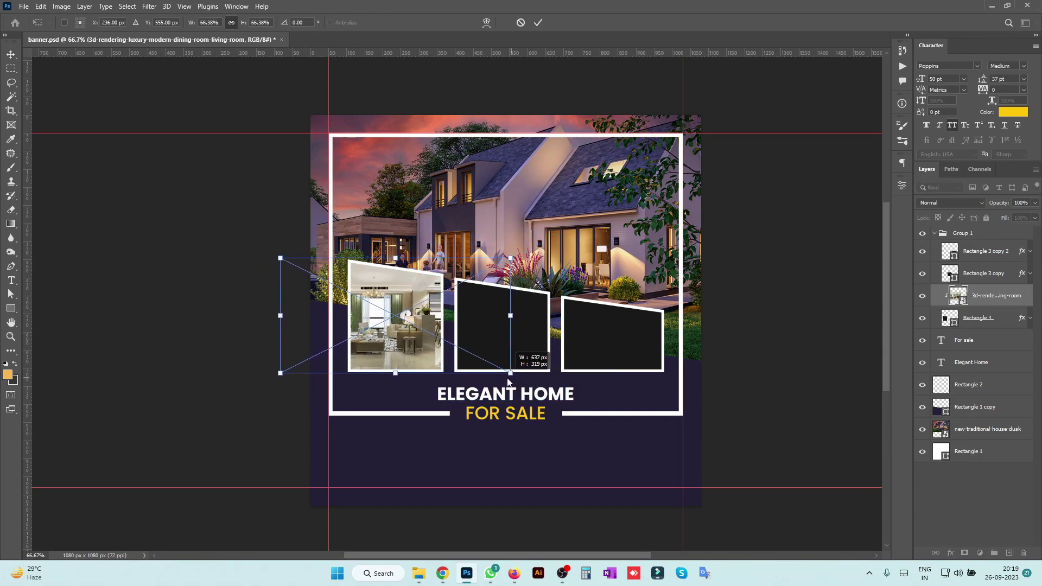
key(Return)
Place the embedded modern-dining-room-living-room-with-luxury-decor image above the middle photo frame and clip it to that frame.
ctrl+click(517, 347)
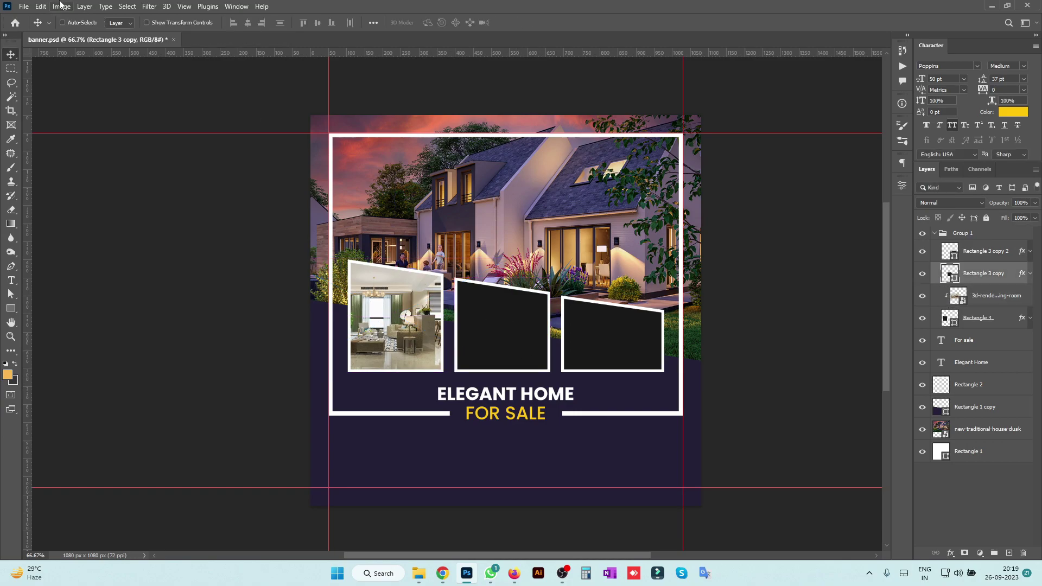
click(24, 6)
click(49, 205)
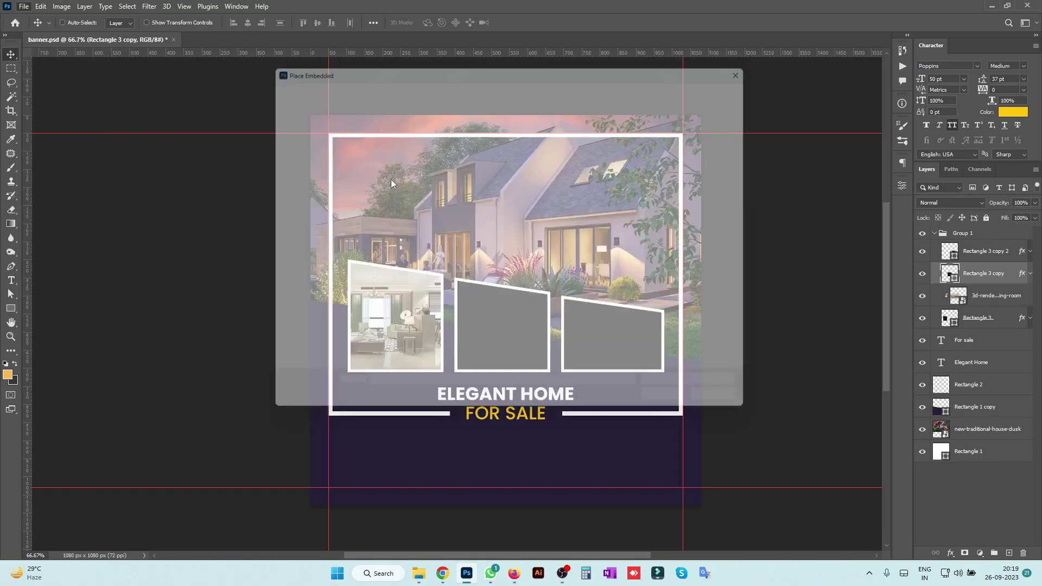
double_click(541, 160)
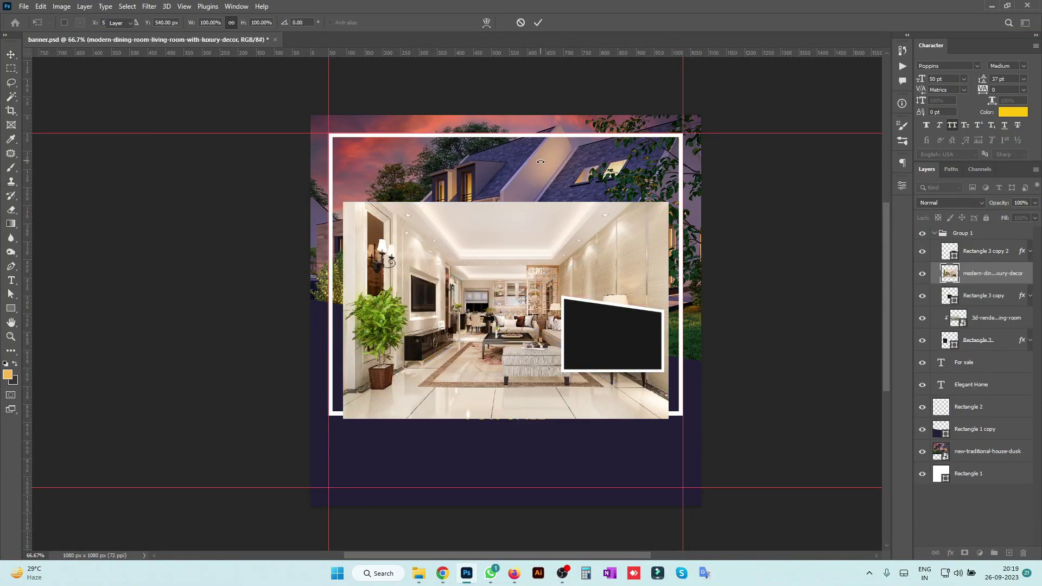
alt+click(969, 277)
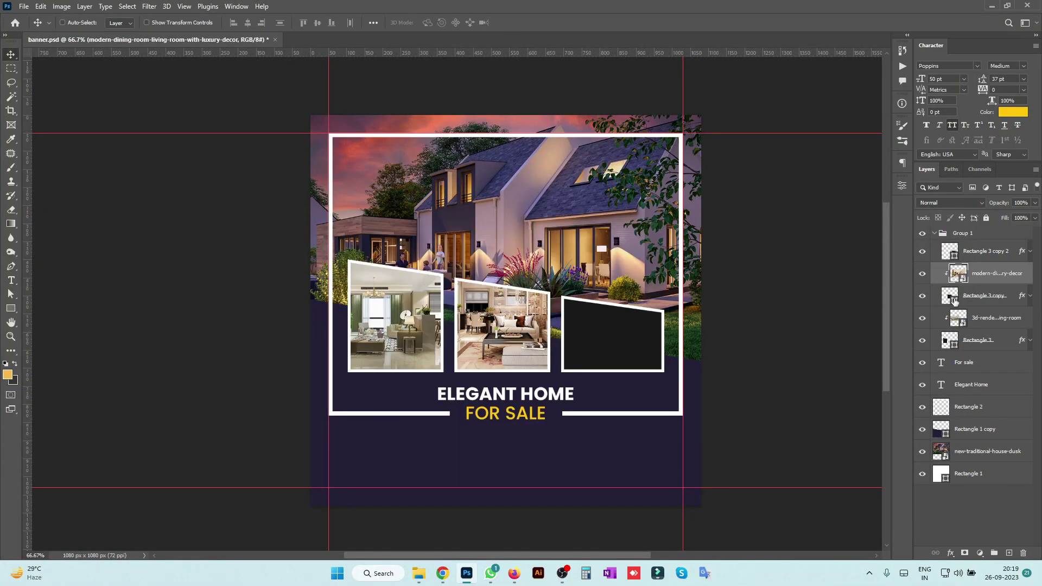
Centre the clipped dining-room image on the middle photo frame and scale it to about 51%.
click(247, 23)
click(317, 22)
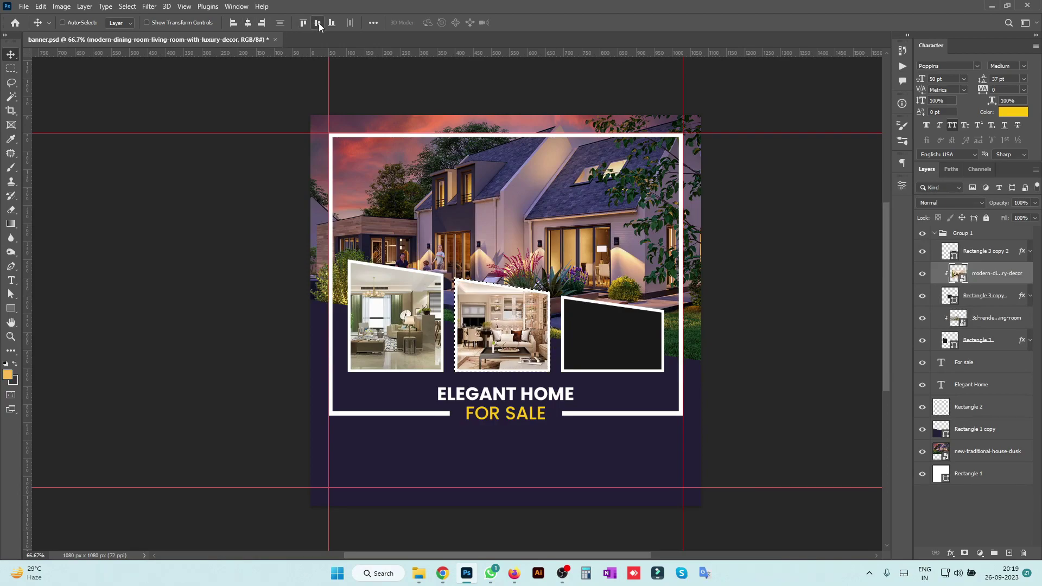
key(ctrl+t)
drag(666, 432, 584, 386)
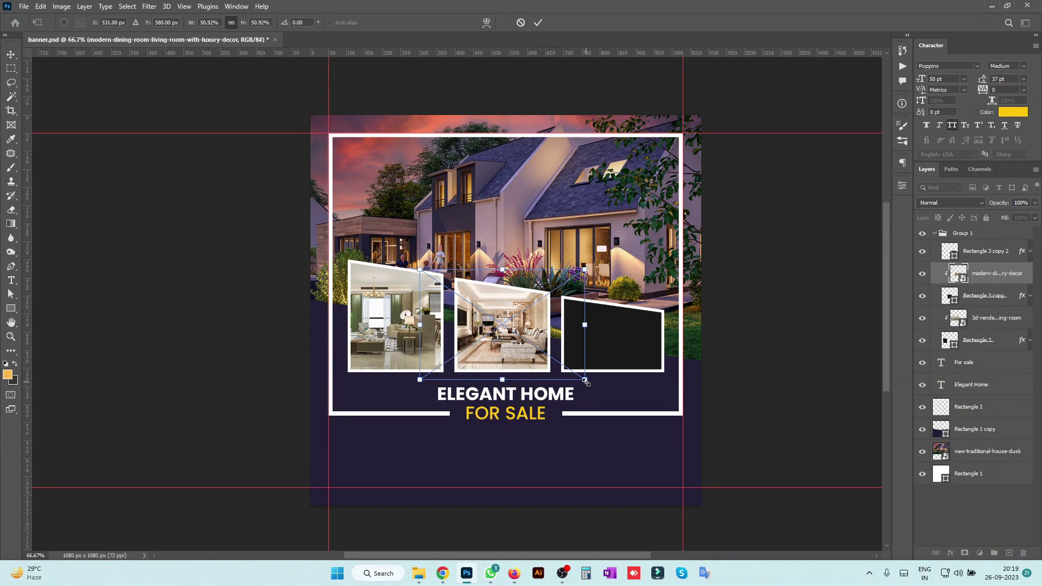
key(Return)
Place the embedded modern-luxury-bedroom-suite-bathroom image above the third photo frame and clip it to that frame.
click(974, 260)
click(24, 6)
click(53, 211)
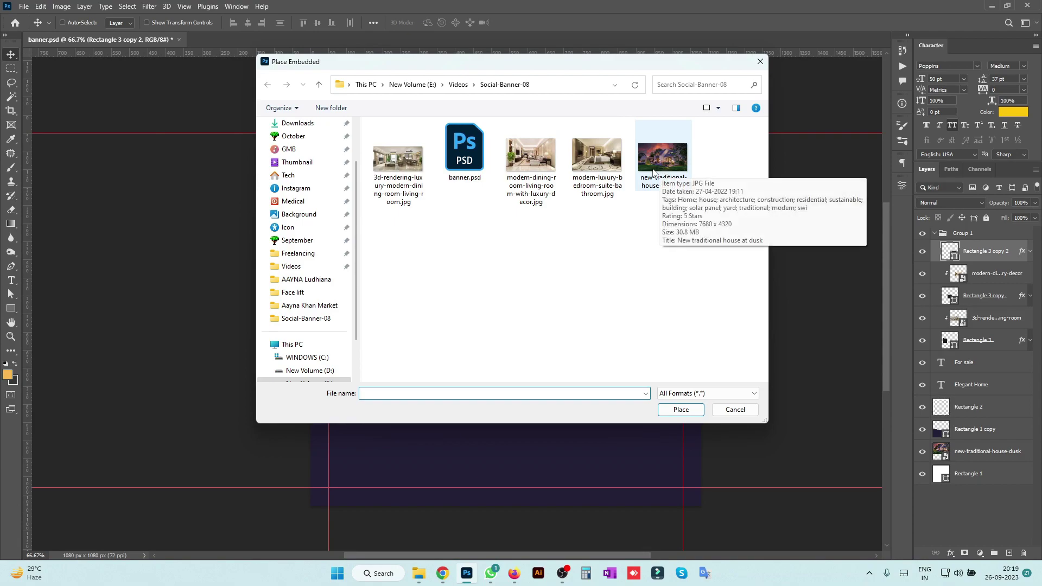
double_click(617, 166)
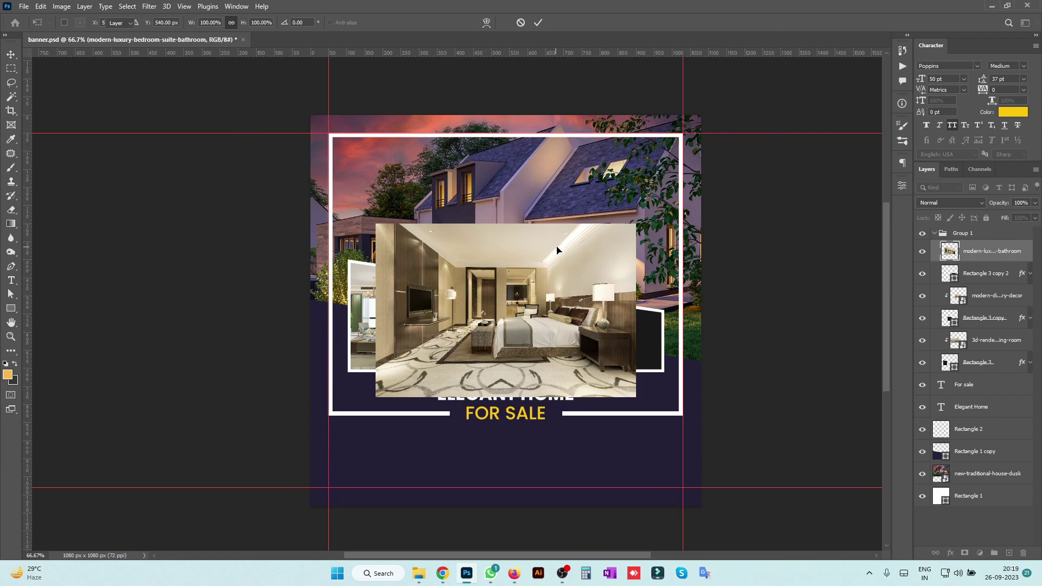
alt+click(961, 260)
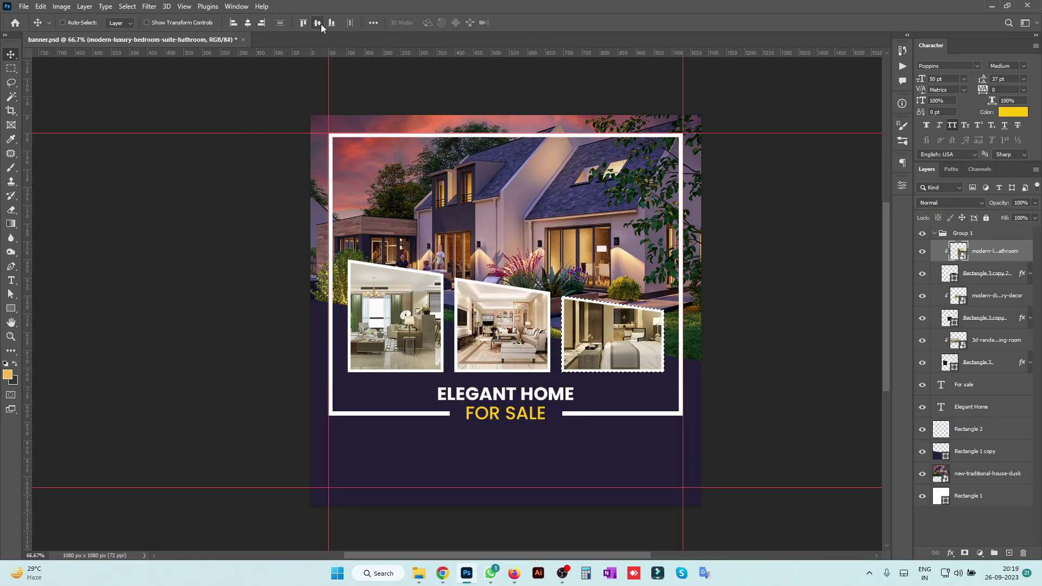
Scale the clipped bedroom image to about 54% within the third photo frame.
key(ctrl+t)
drag(743, 422, 684, 387)
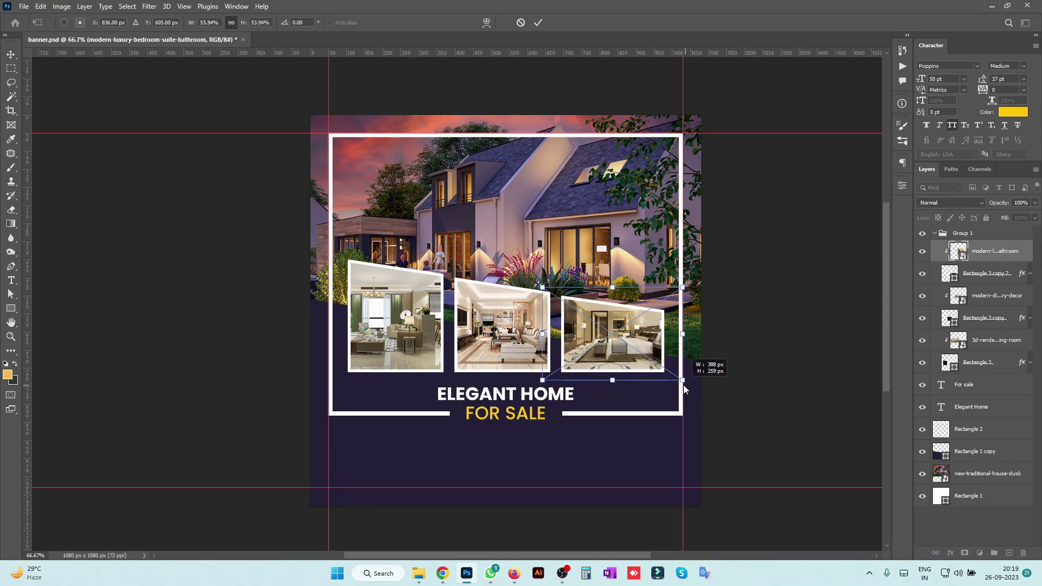
key(Return)
drag(621, 377, 619, 364)
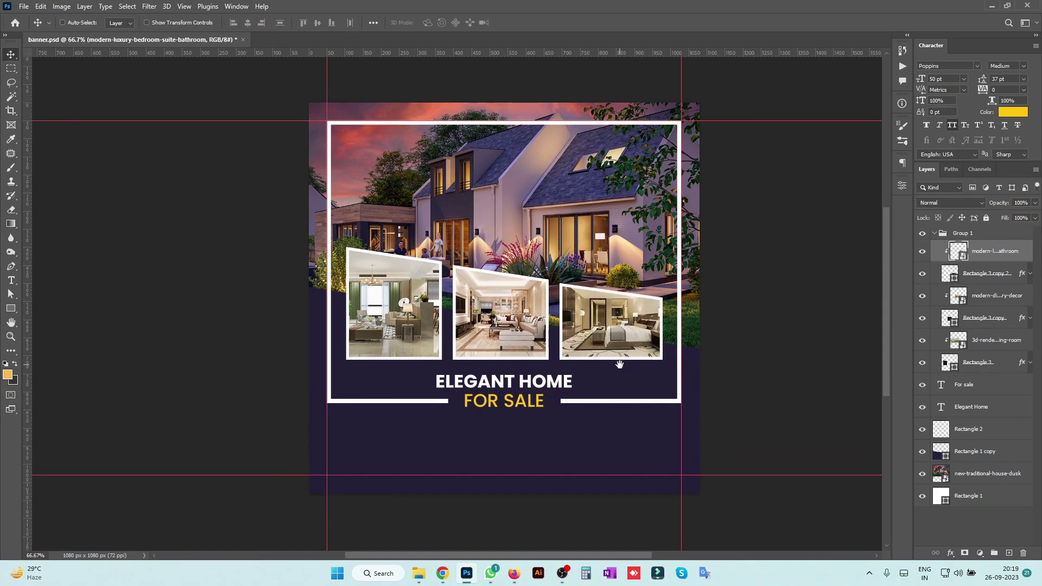
Add a Lorem ipsum paragraph text box below the For sale text, on a layer above the bedroom photo.
ctrl+click(631, 442)
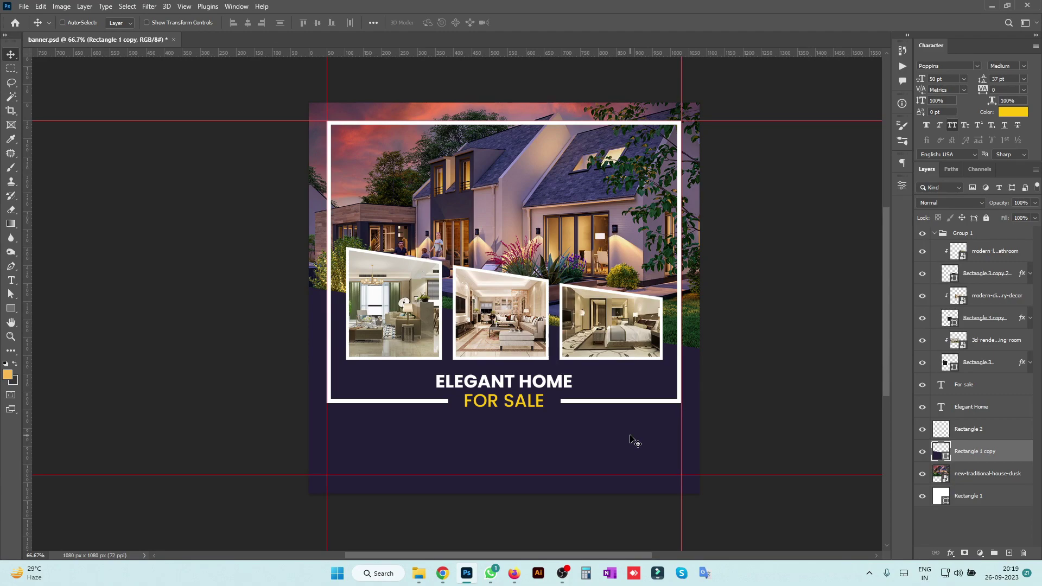
click(986, 251)
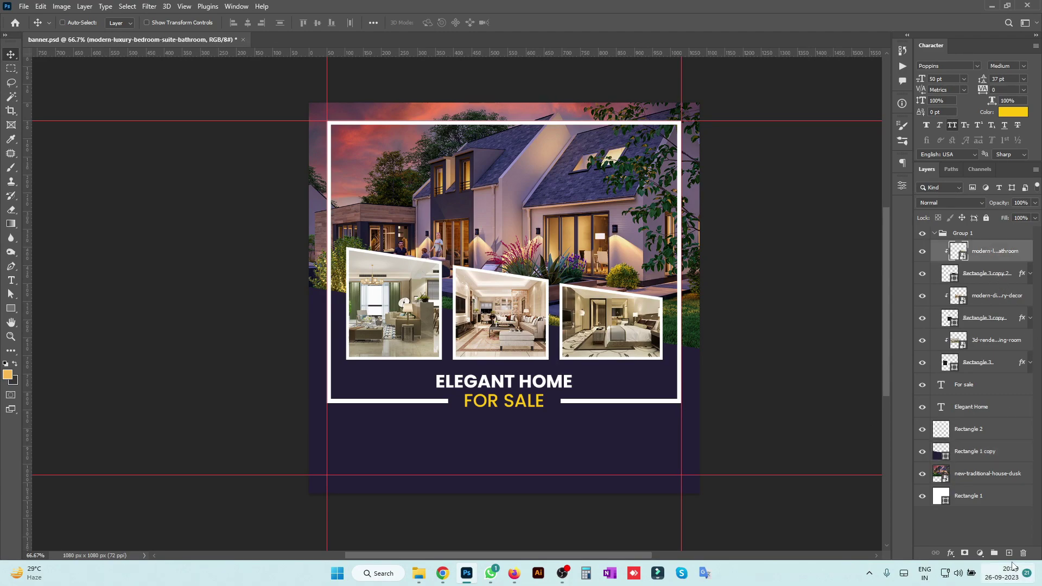
click(1009, 552)
key(t)
drag(375, 416, 642, 457)
key(ctrl+Return)
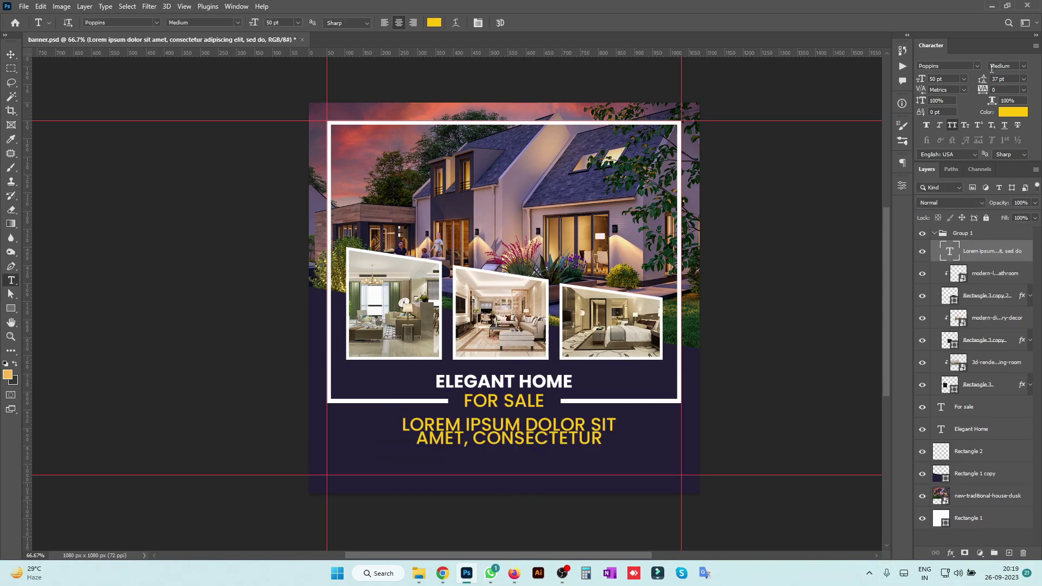
Turn off All Caps for the Lorem ipsum paragraph and set its font size to 18 pt.
click(954, 124)
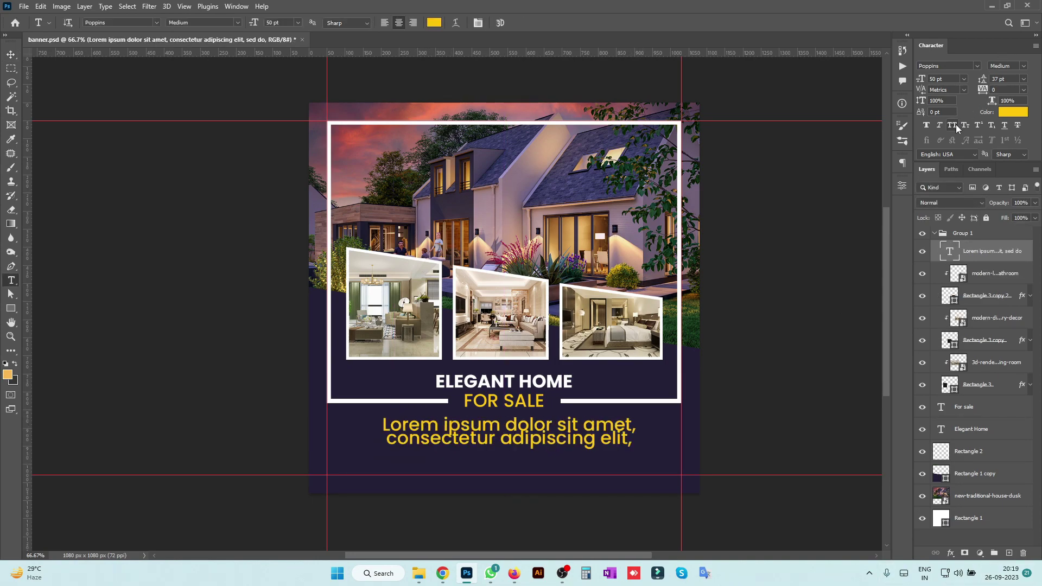
click(963, 79)
click(946, 168)
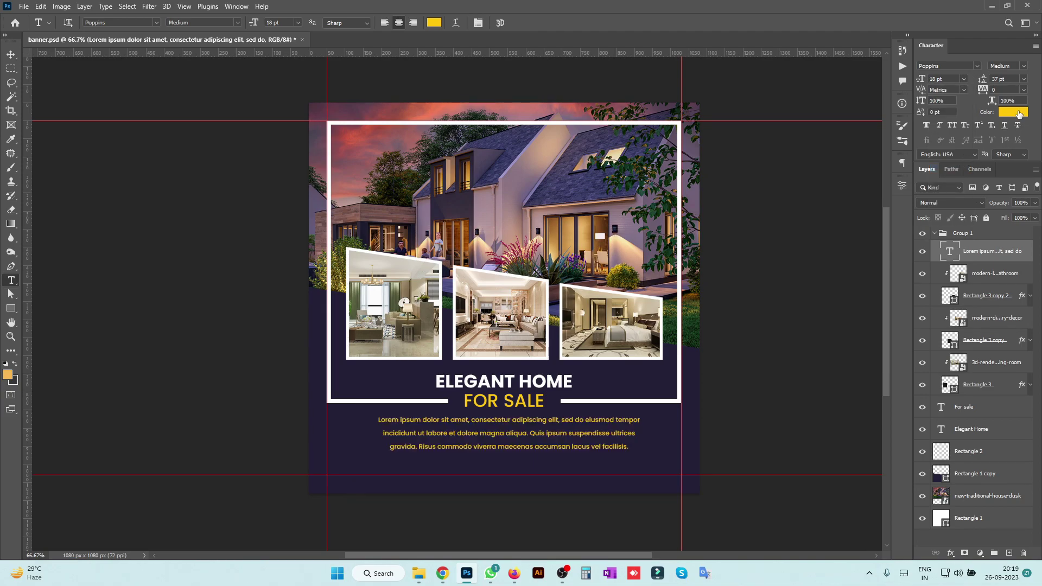
Recolour the Lorem ipsum paragraph to white ffffff.
click(1017, 112)
text(ffffff)
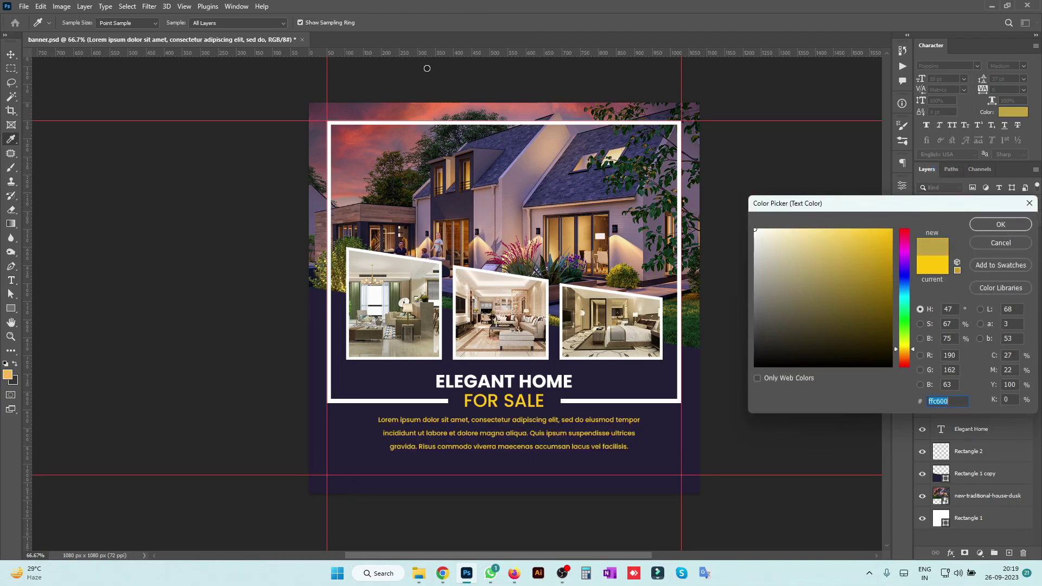
key(Return)
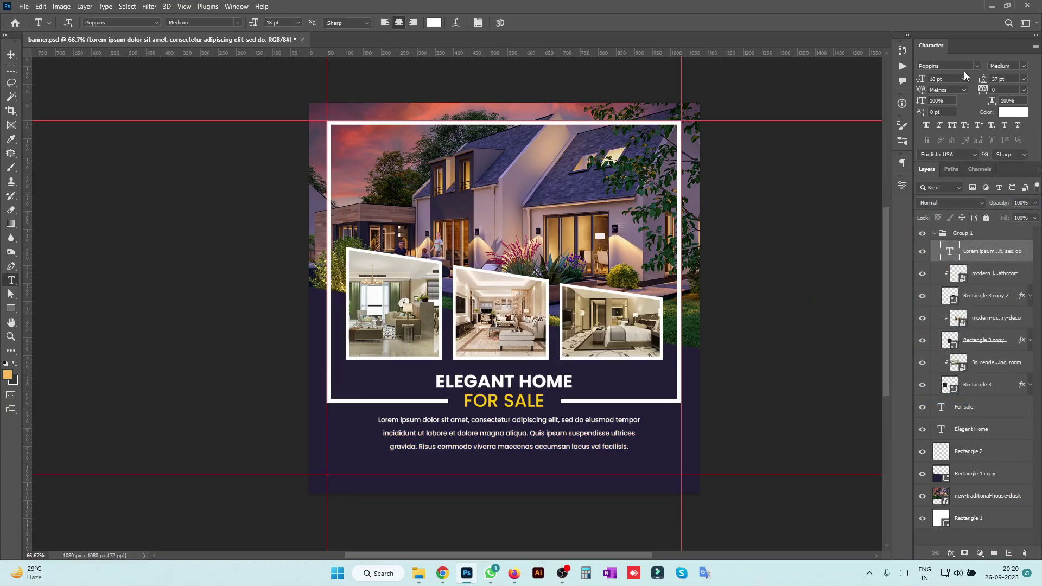
Set the Lorem ipsum paragraph to the Poppins Regular weight and a font size of 21 pt.
click(1024, 66)
click(973, 129)
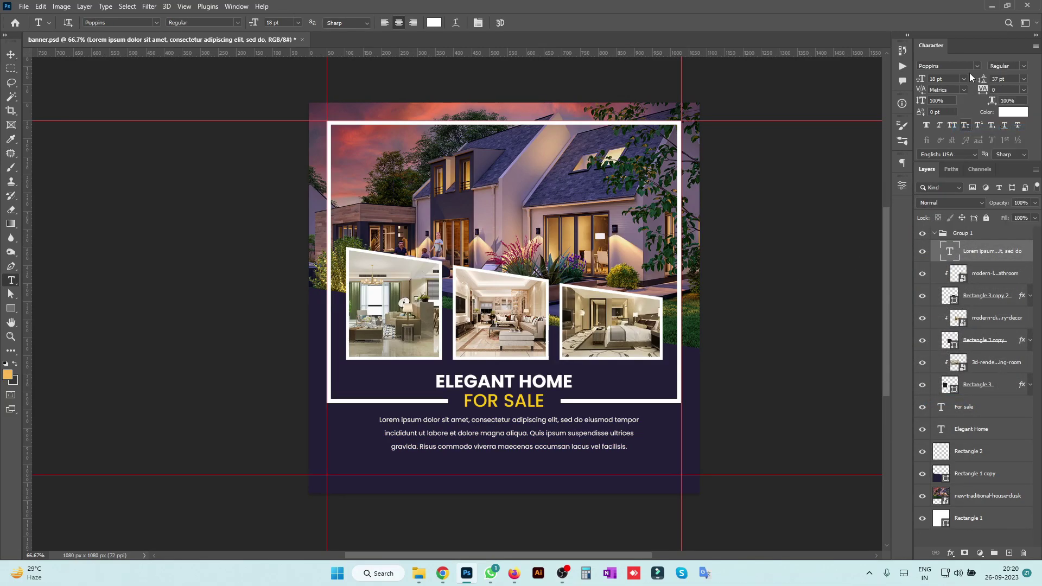
key(Up)
key(Up)
key(Up)
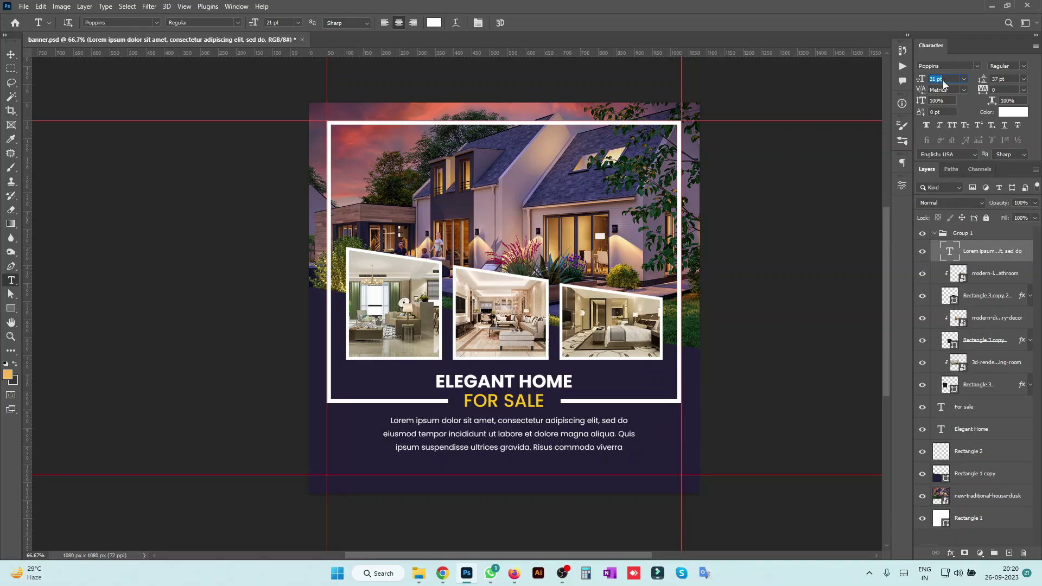
Delete the paragraph's text after "labore et dolore" and shorten the text box to fit the remaining two lines.
drag(559, 433, 740, 517)
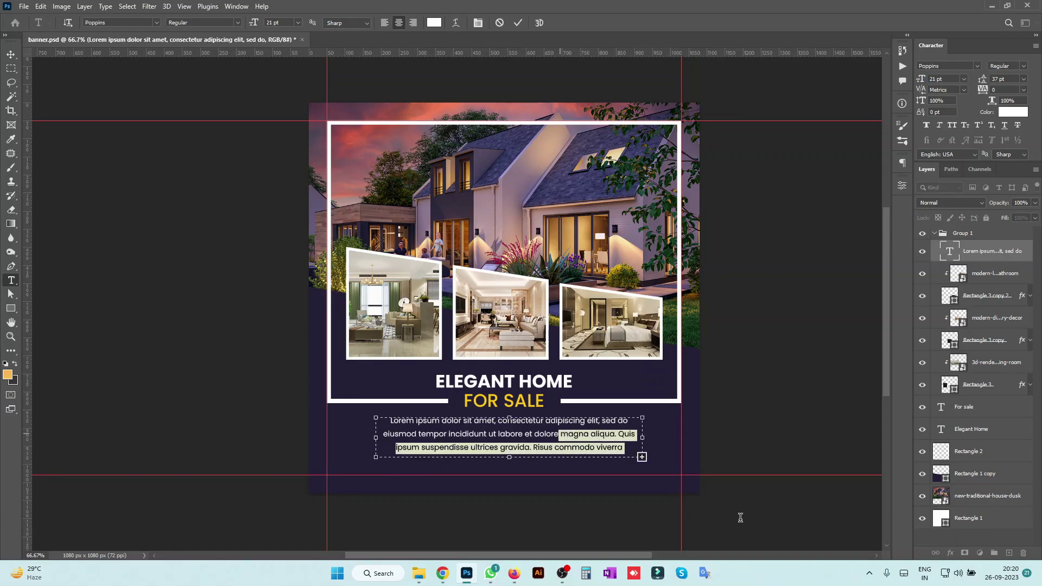
key(BackSpace)
shift+click(579, 452)
key(BackSpace)
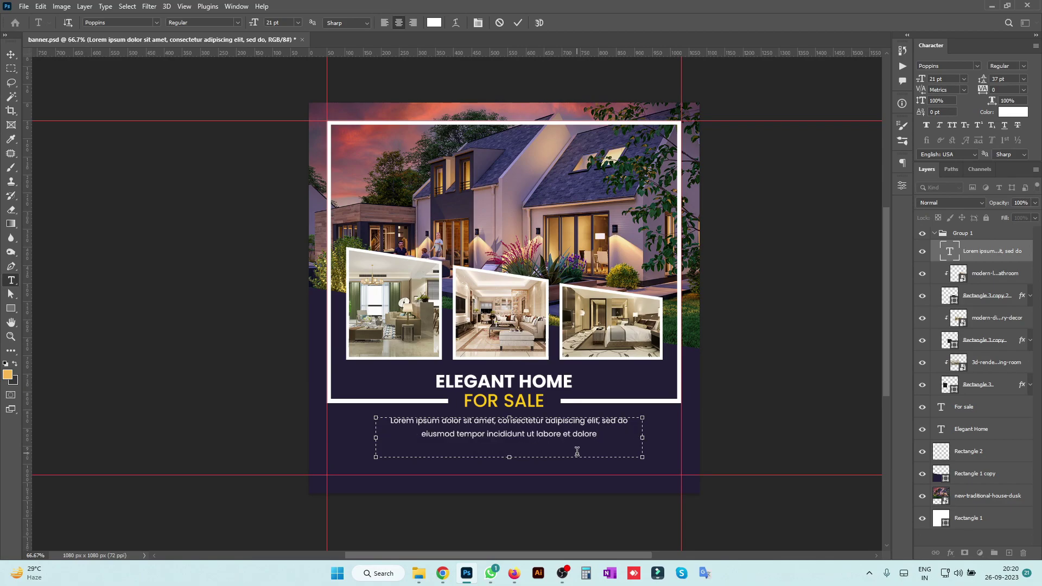
drag(509, 458, 516, 444)
key(ctrl+Return)
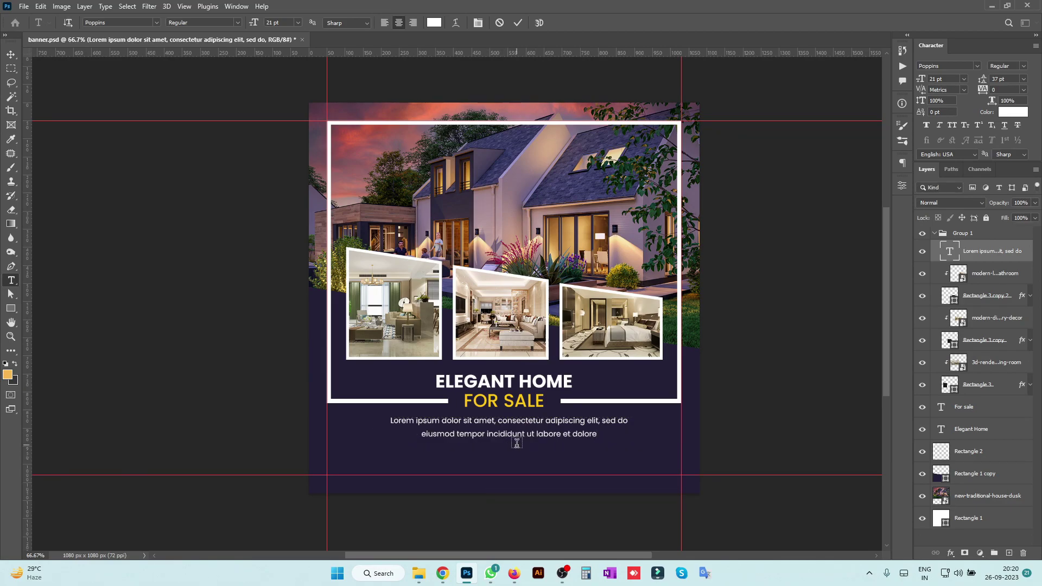
Centre the Lorem ipsum paragraph horizontally on the canvas.
key(v)
key(ctrl+a)
click(248, 23)
key(ctrl+d)
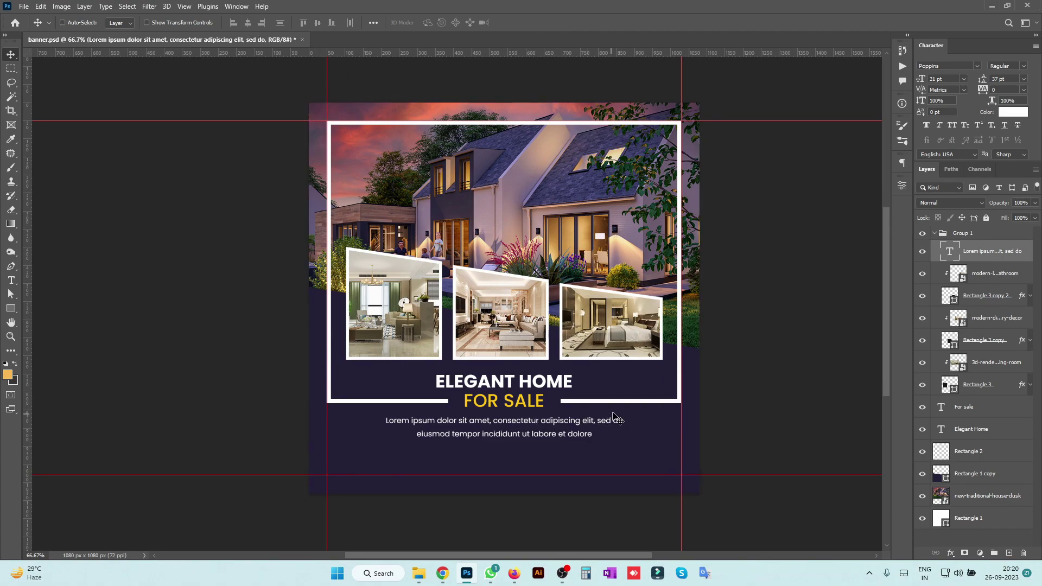
Recolour the Lorem ipsum paragraph to the pale lavender e8e6f5.
click(1016, 113)
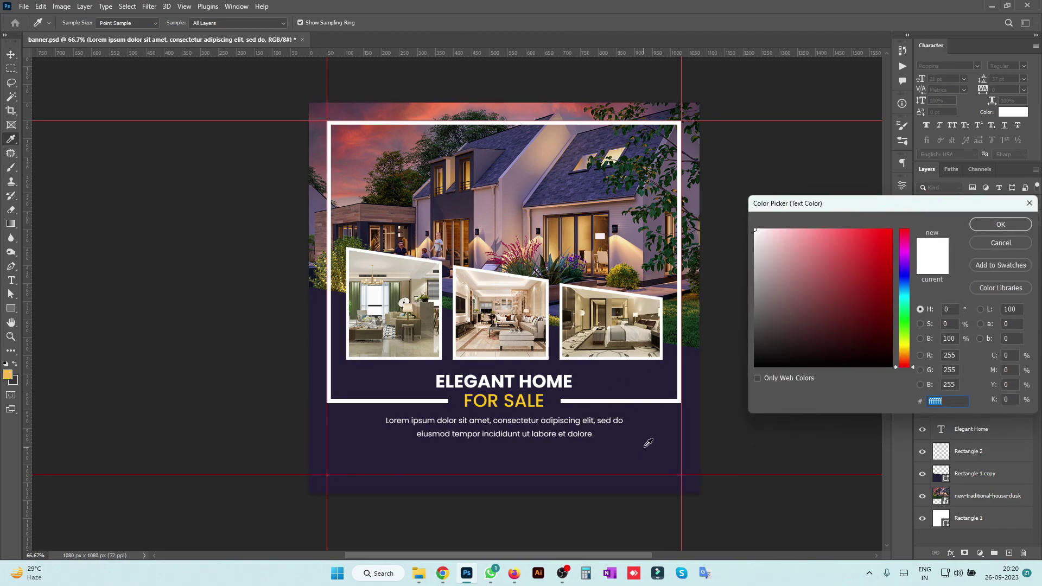
click(647, 441)
click(784, 246)
click(778, 255)
drag(778, 255, 763, 235)
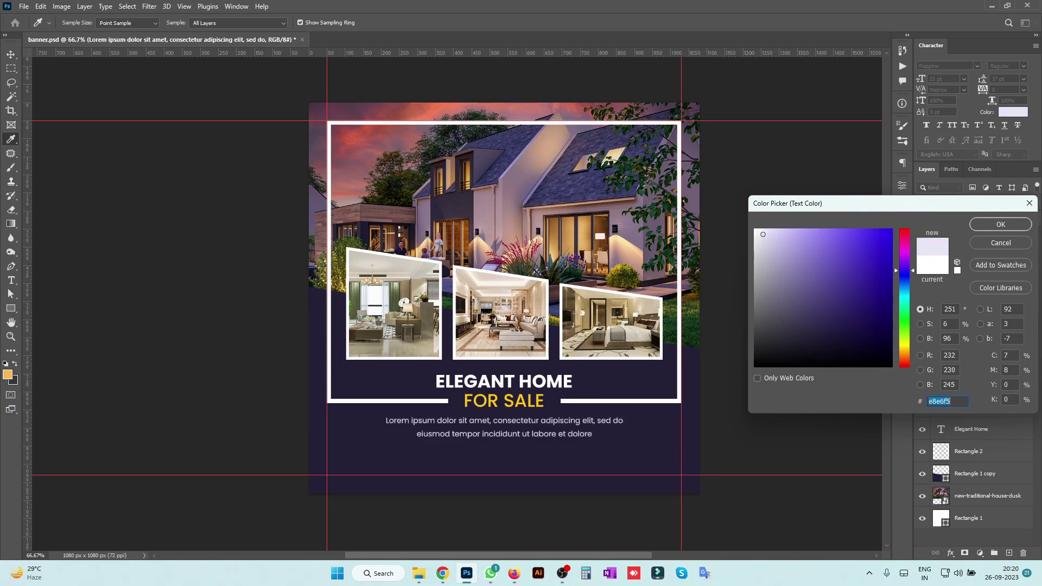
key(Return)
drag(557, 423, 559, 420)
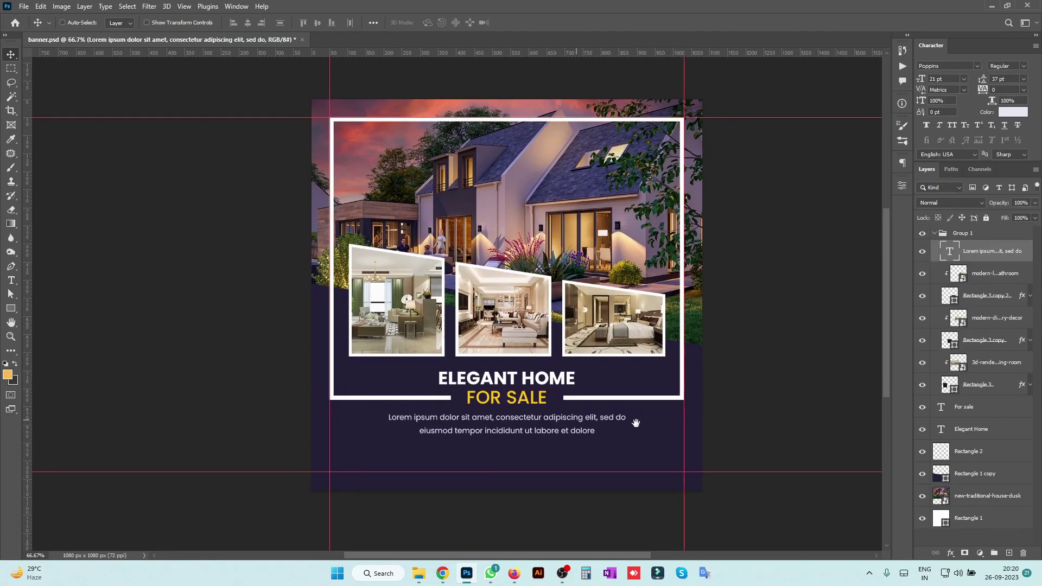
Draw a rectangle about 262 × 54 px below the paragraph on a new layer and fill it with the headline yellow.
click(1009, 553)
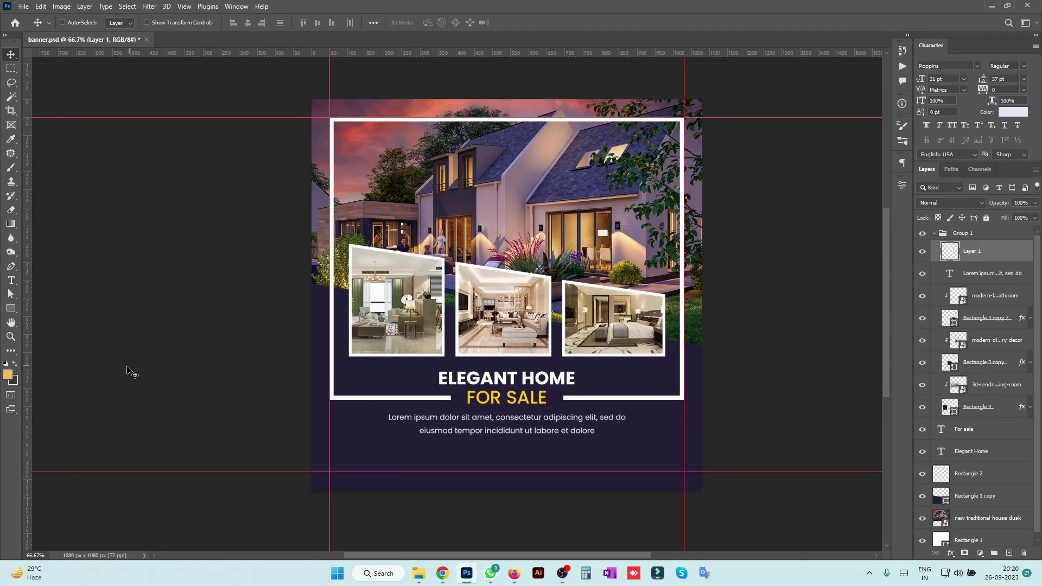
click(11, 310)
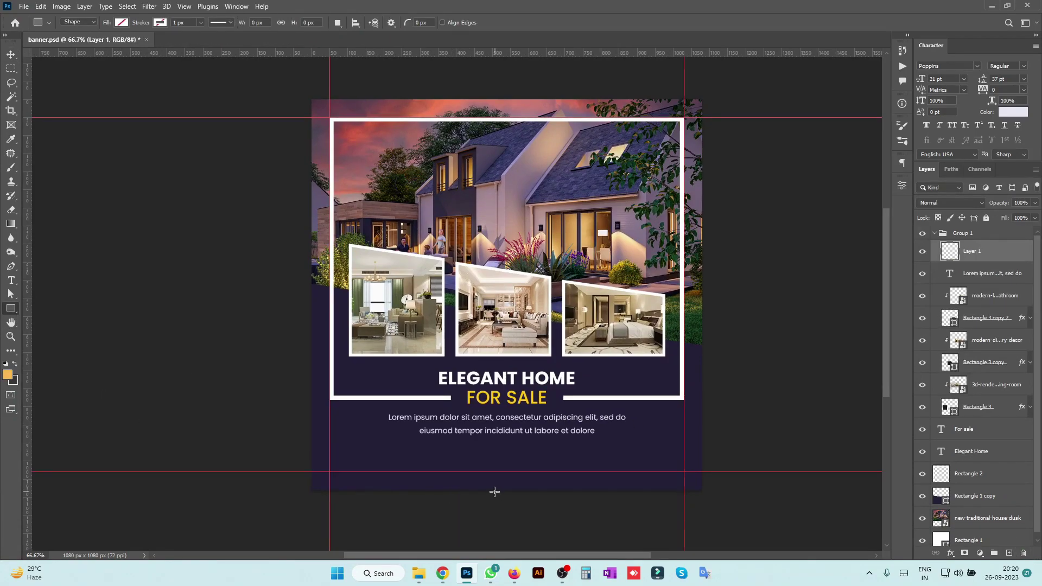
drag(465, 452, 560, 471)
click(121, 22)
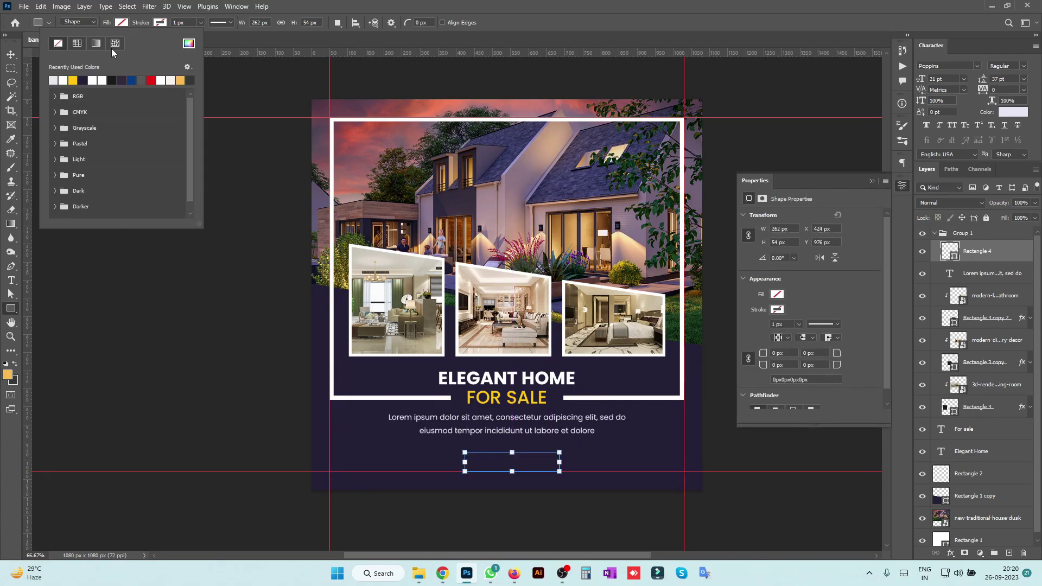
double_click(76, 81)
Centre the yellow rectangle horizontally on the canvas and set its height to 60 px.
key(v)
key(ctrl+a)
click(247, 23)
key(ctrl+d)
key(a)
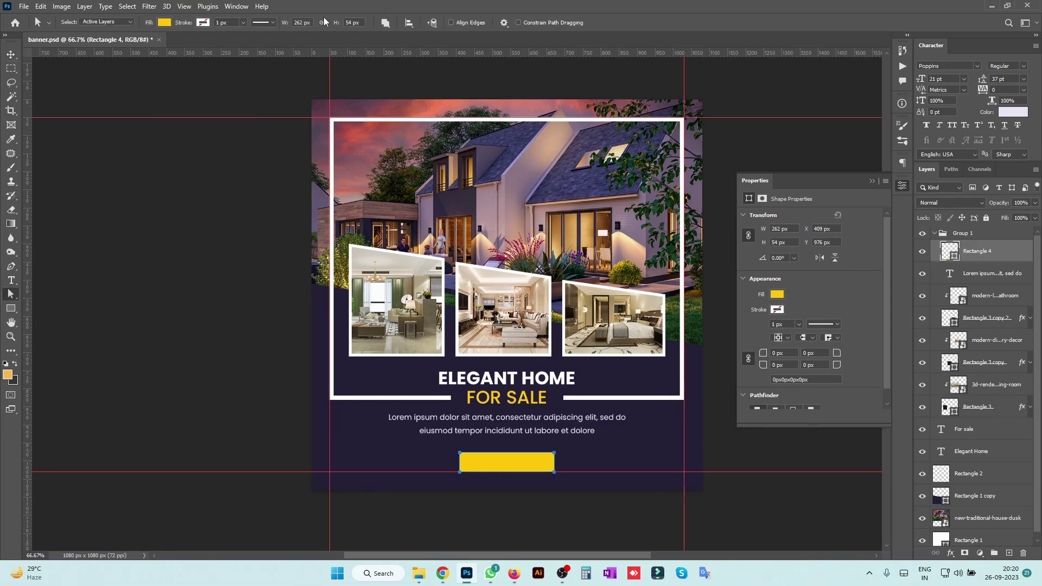
click(348, 24)
text(60)
key(Return)
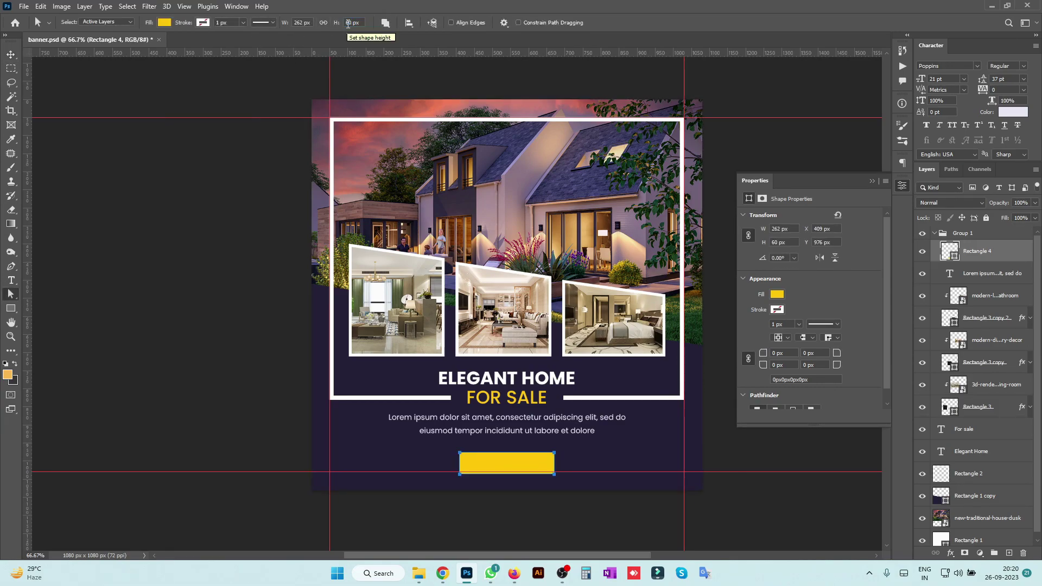
Nudge the yellow rectangle up to a Y position of 969 px.
key(v)
key(shift+Up)
key(Up)
key(Up)
key(Down)
key(Down)
key(Down)
key(Down)
key(Down)
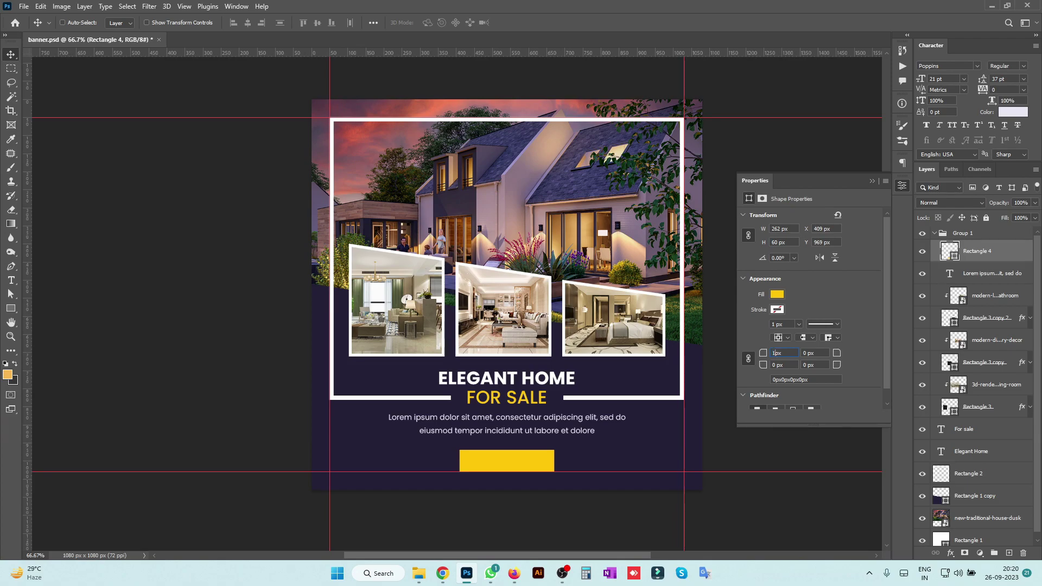
Round all four corners of the yellow rectangle with a 10 px radius.
click(777, 354)
text(10)
key(Return)
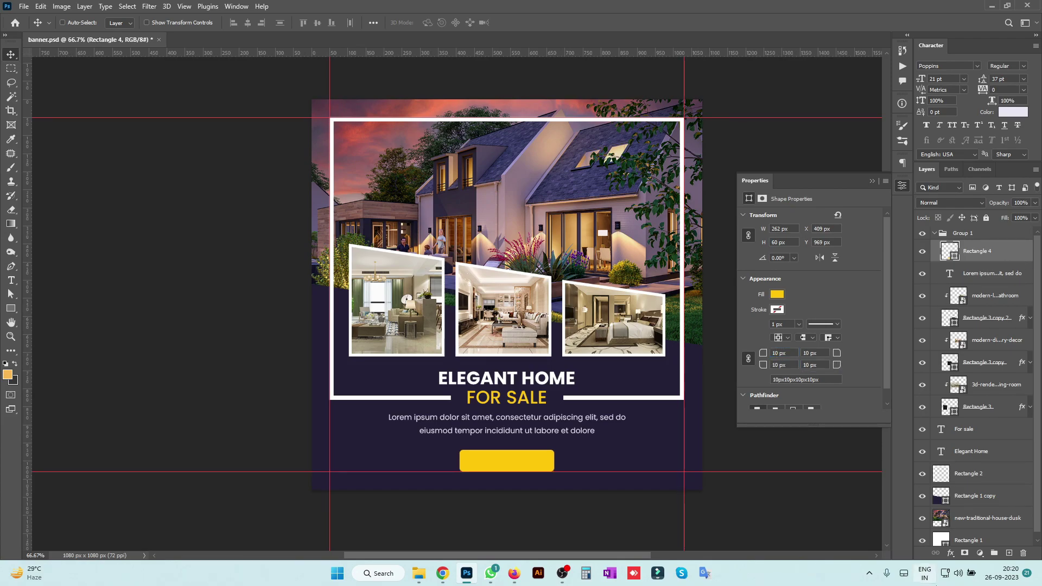
Add the text "Book Now" over the yellow button on a new layer.
click(1008, 553)
key(t)
click(514, 466)
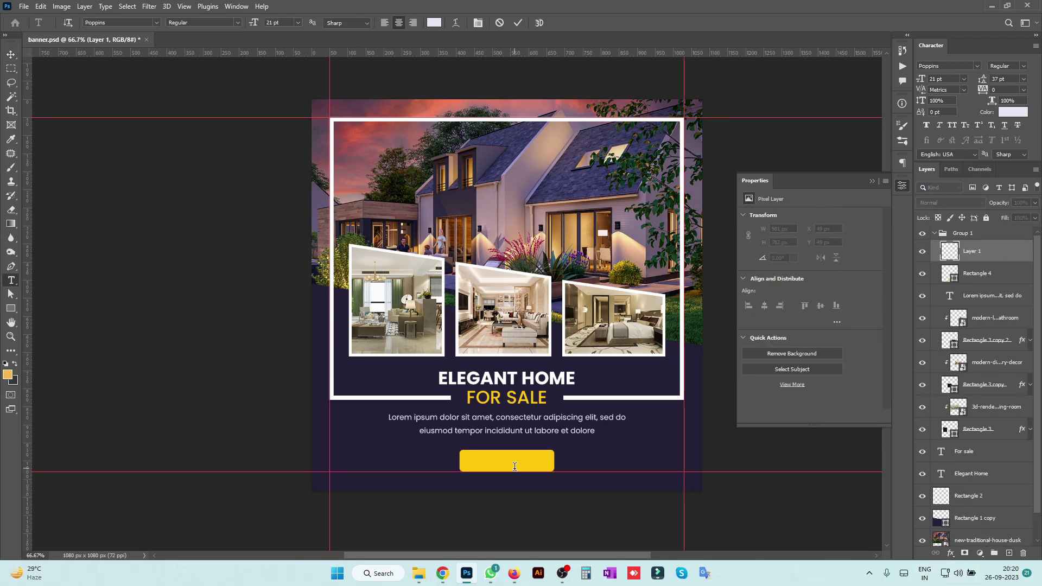
key(BackSpace)
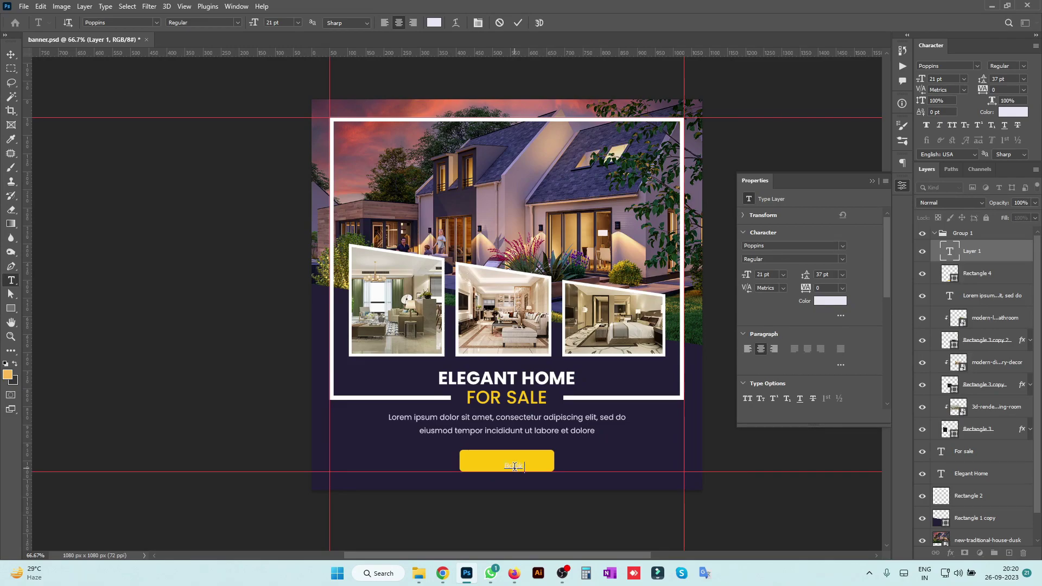
key(Escape)
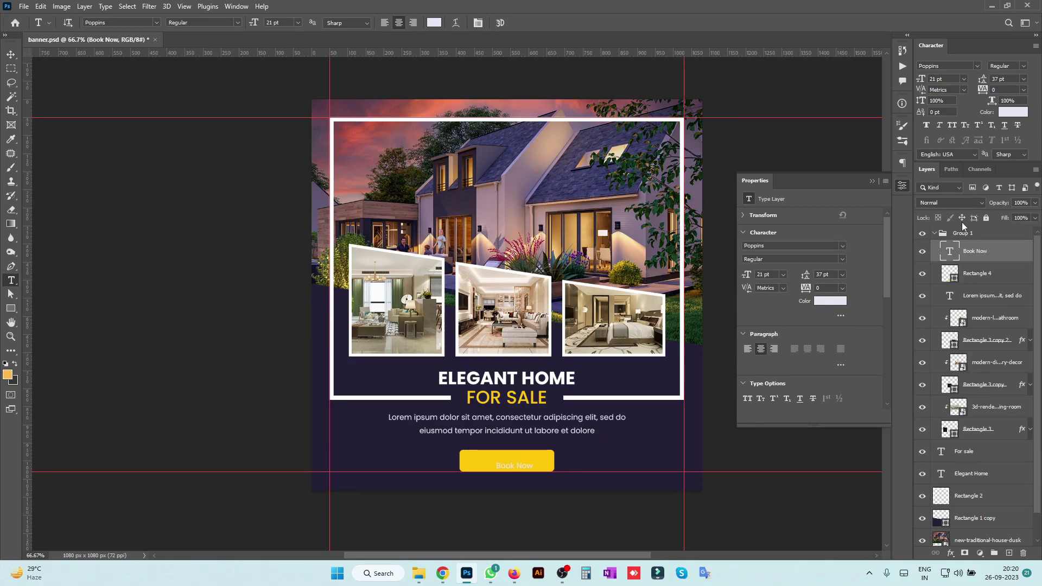
Format the Book Now text as Poppins Bold in all caps and colour it black.
click(1023, 66)
click(998, 179)
click(1016, 113)
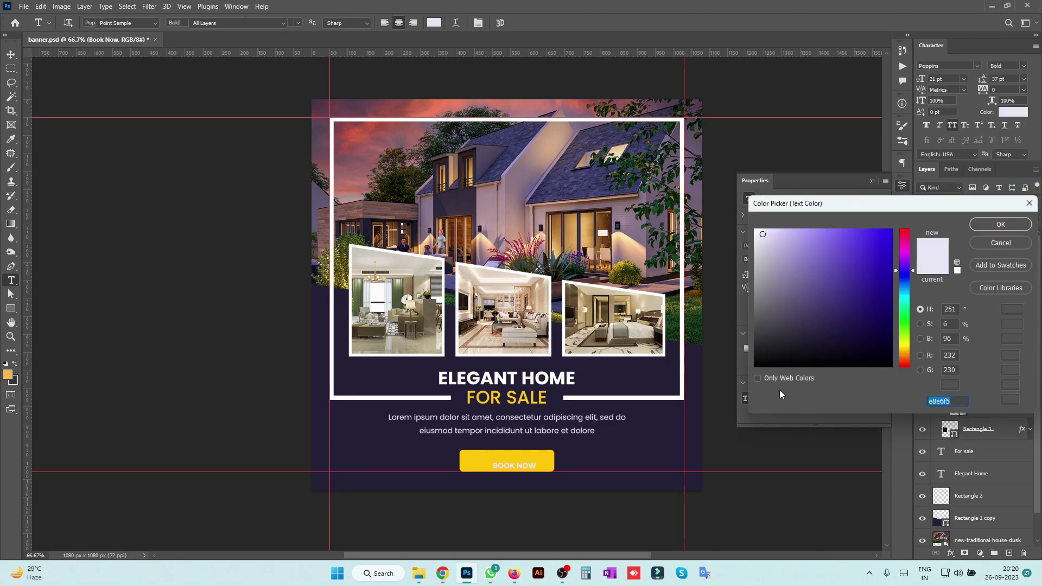
click(779, 396)
click(1000, 226)
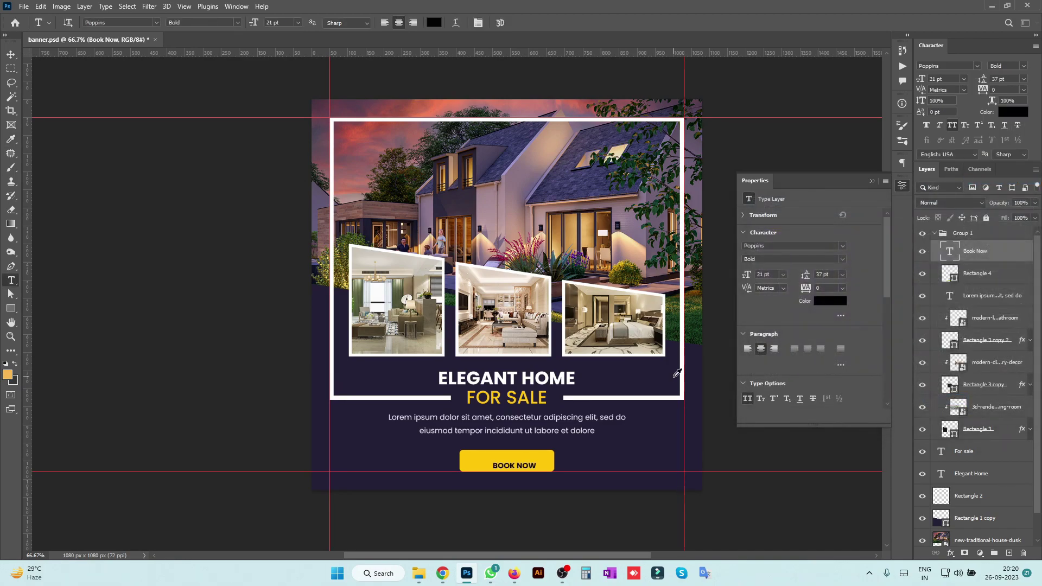
Centre the Book Now text vertically and horizontally within the yellow button.
click(11, 54)
ctrl+click(956, 275)
click(318, 23)
click(247, 22)
key(ctrl+d)
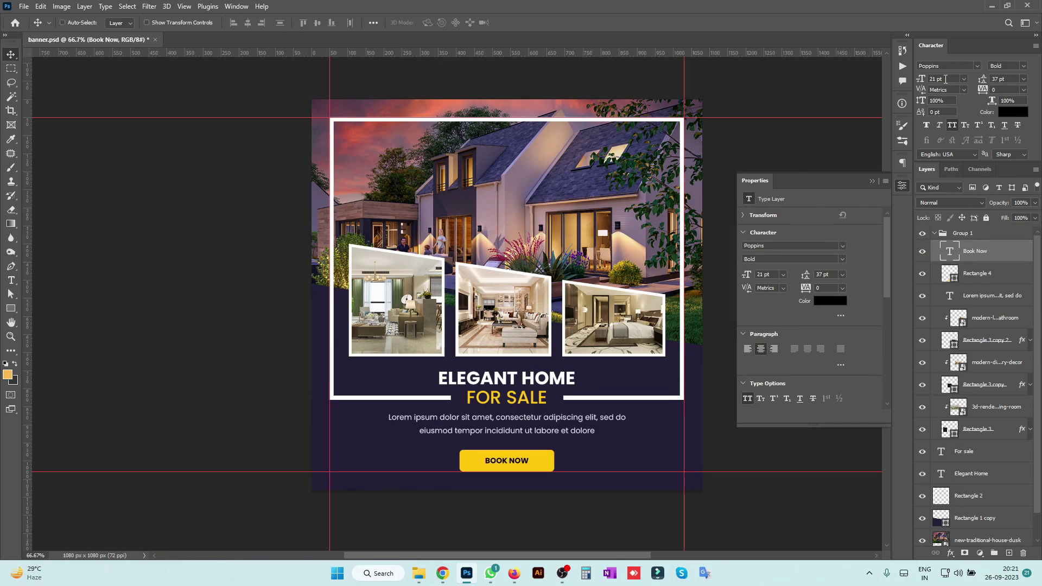
Set the Book Now text's font size to 26 pt and recentre it vertically in the button.
key(Up)
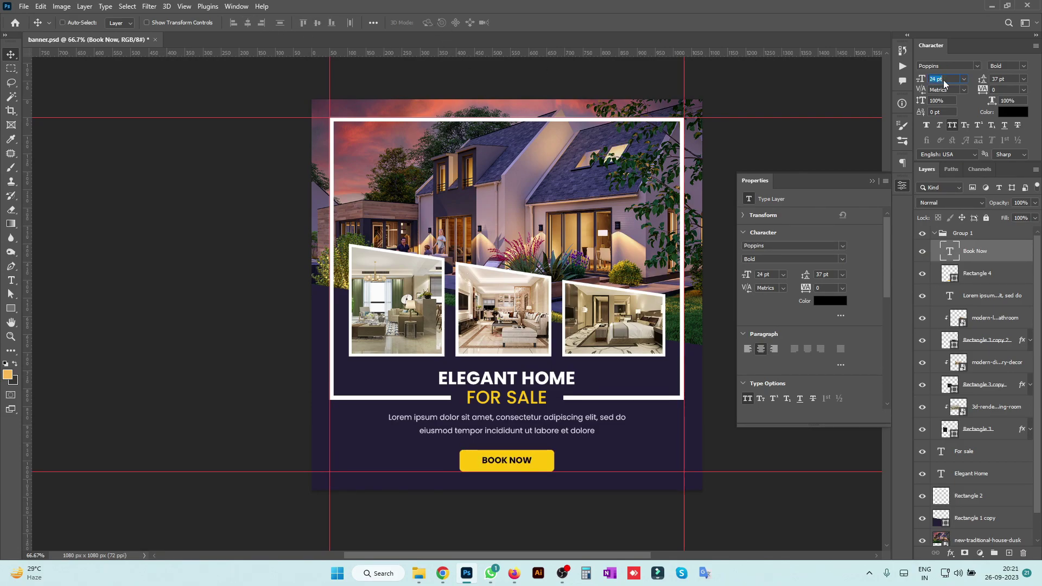
click(13, 69)
key(v)
ctrl+click(950, 274)
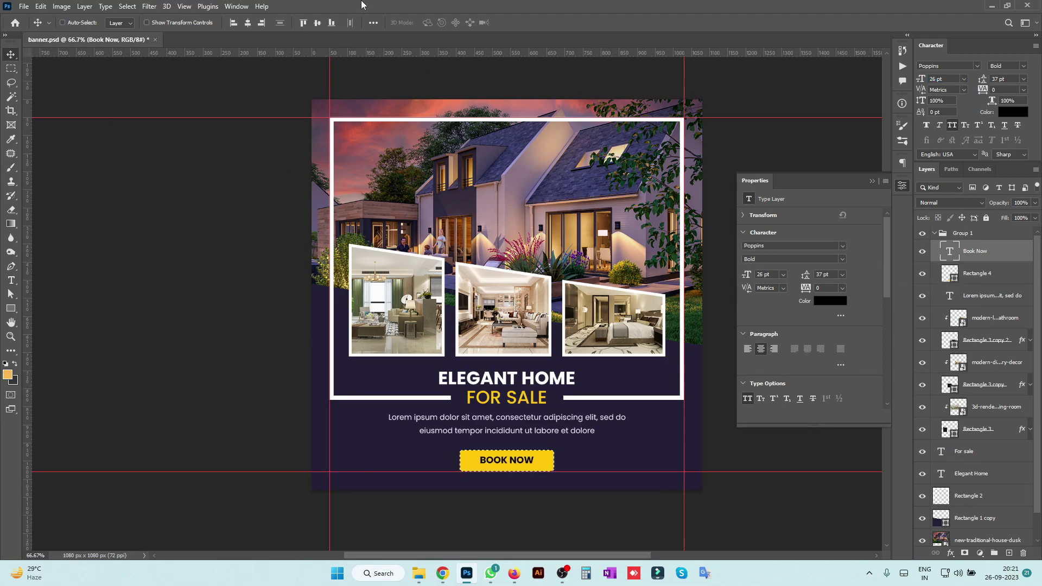
click(318, 22)
key(ctrl+d)
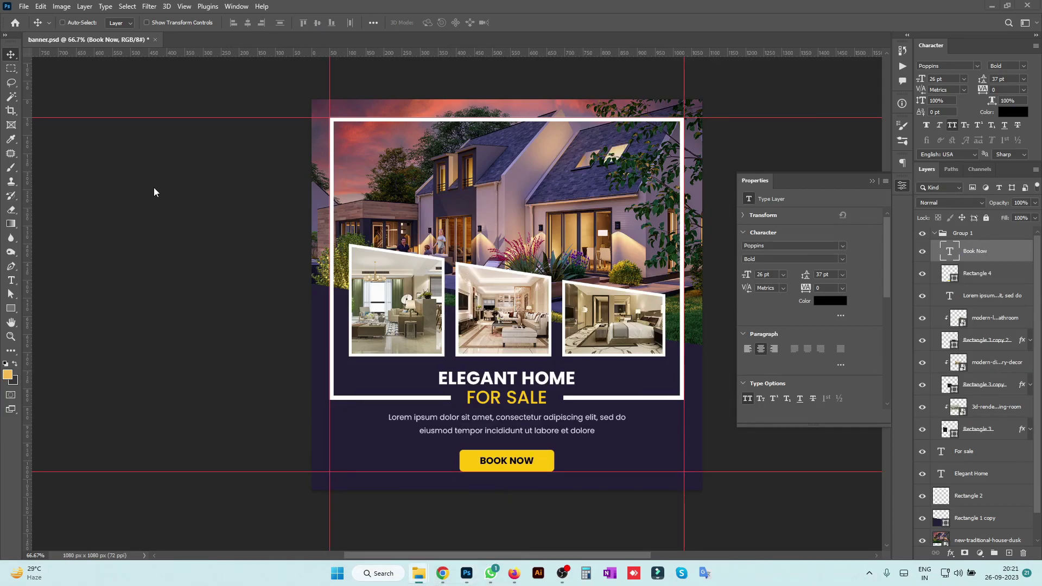
Place fast-forward-double-right-arrows-symbol.svg from the Icon folder as an embedded object, scaled to 5%.
click(24, 6)
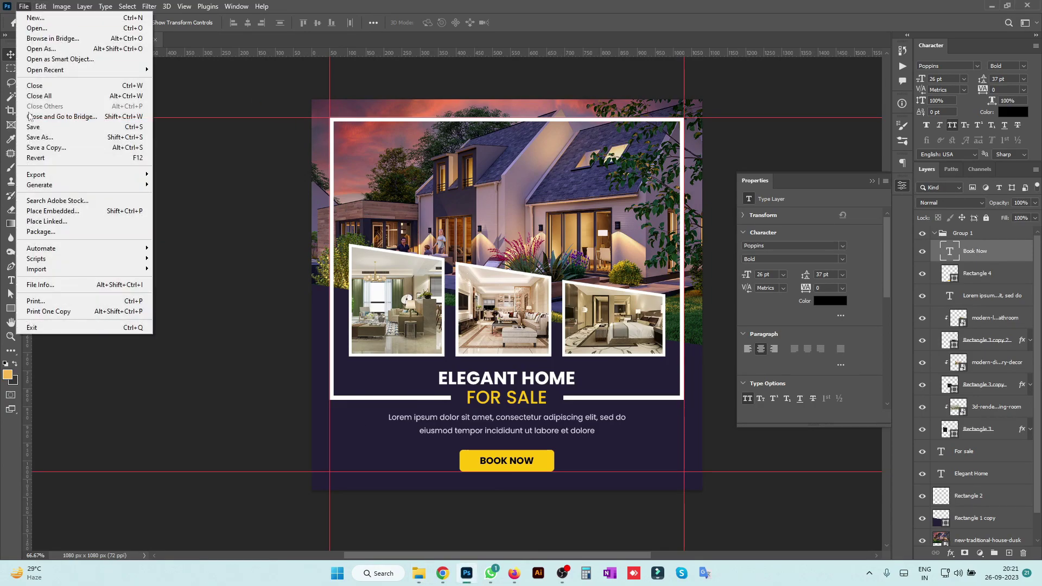
click(43, 201)
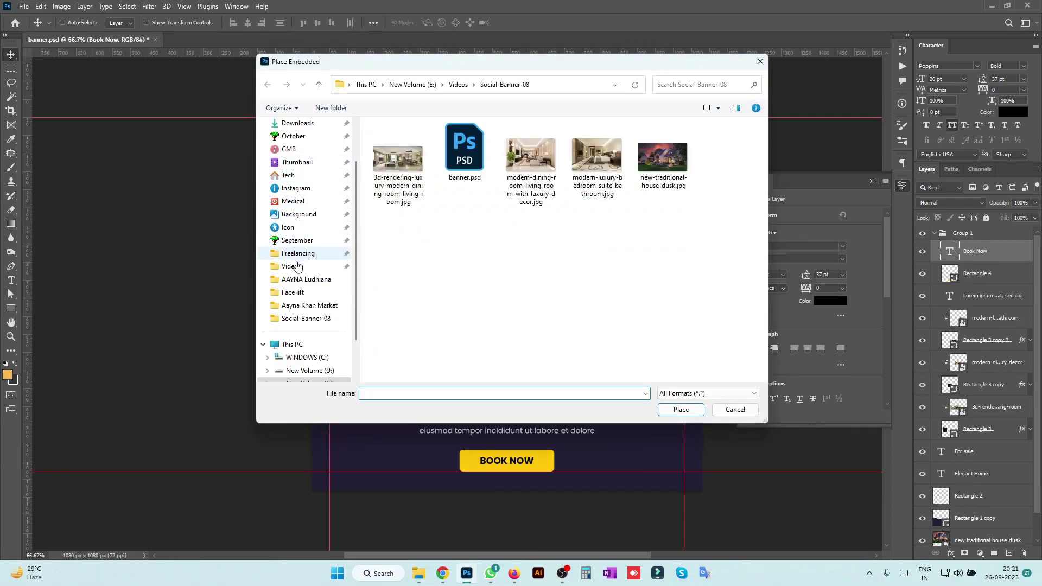
click(289, 228)
scroll(583, 236, down, 4)
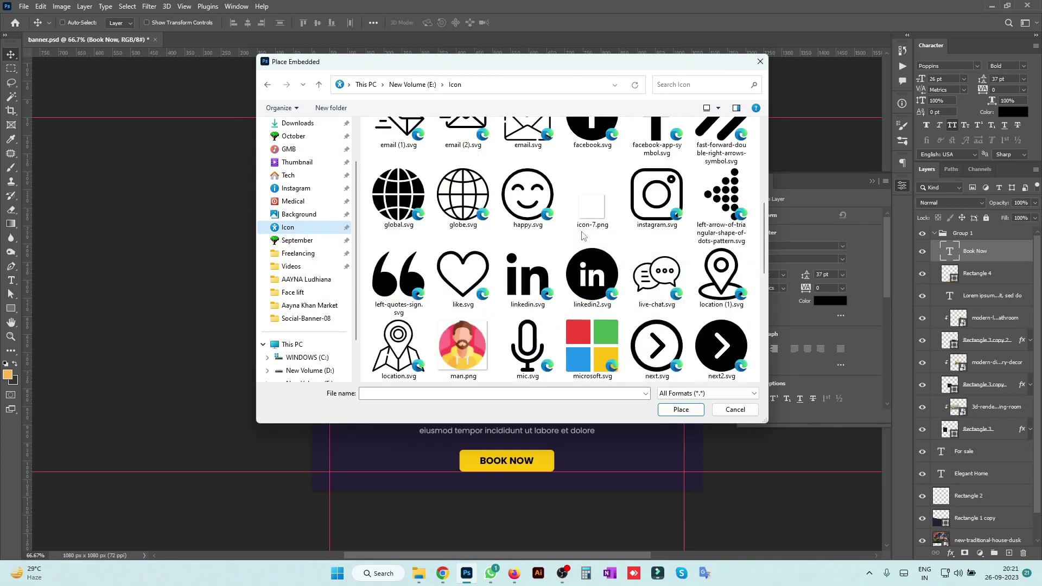
scroll(580, 235, down, 5)
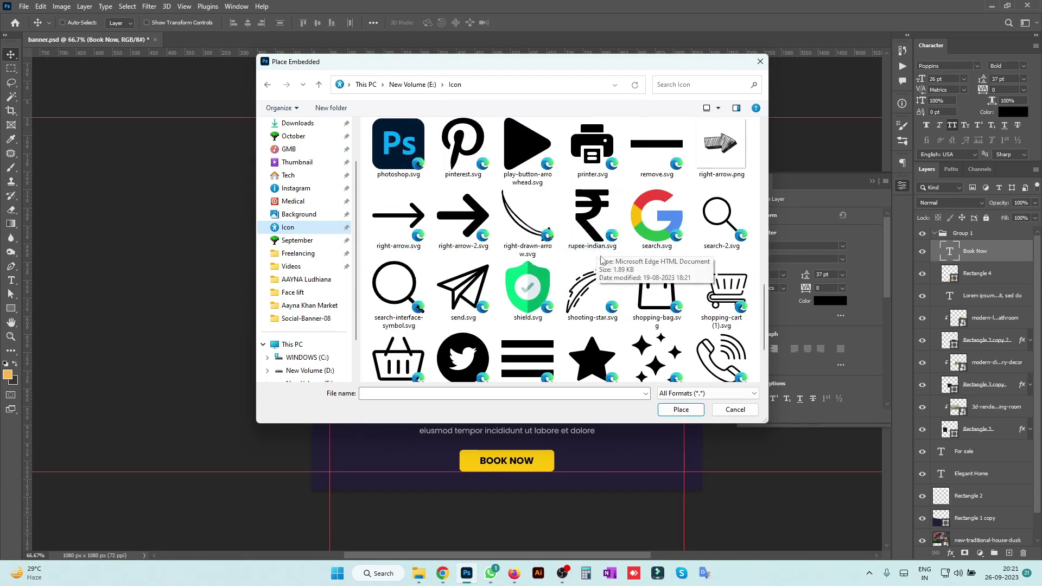
scroll(599, 255, up, 10)
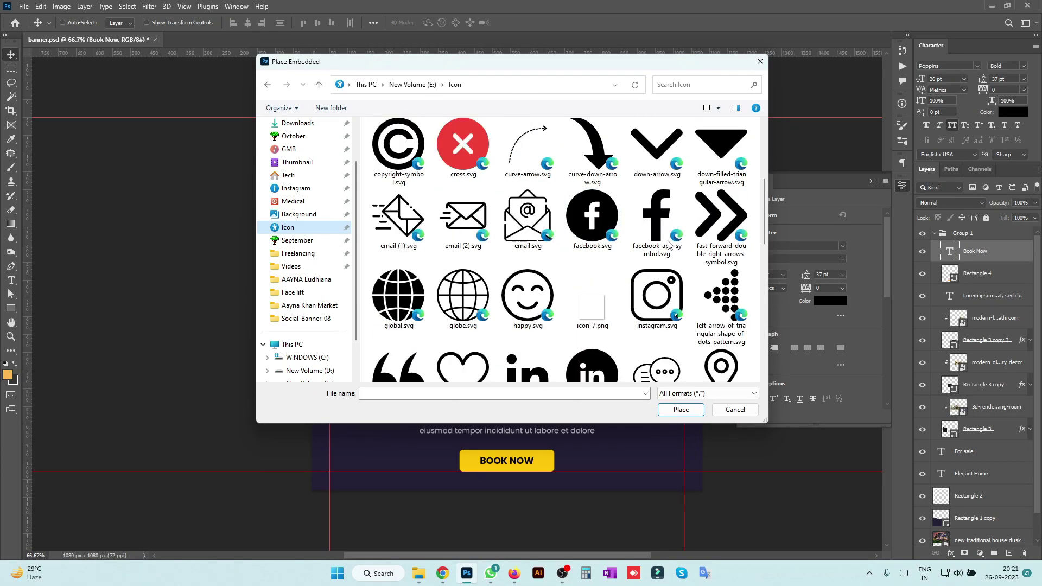
double_click(730, 218)
click(262, 22)
text(5)
key(Return)
key(Return)
Align the double-arrow icon to the yellow button's vertical middle and right edge.
ctrl+click(949, 295)
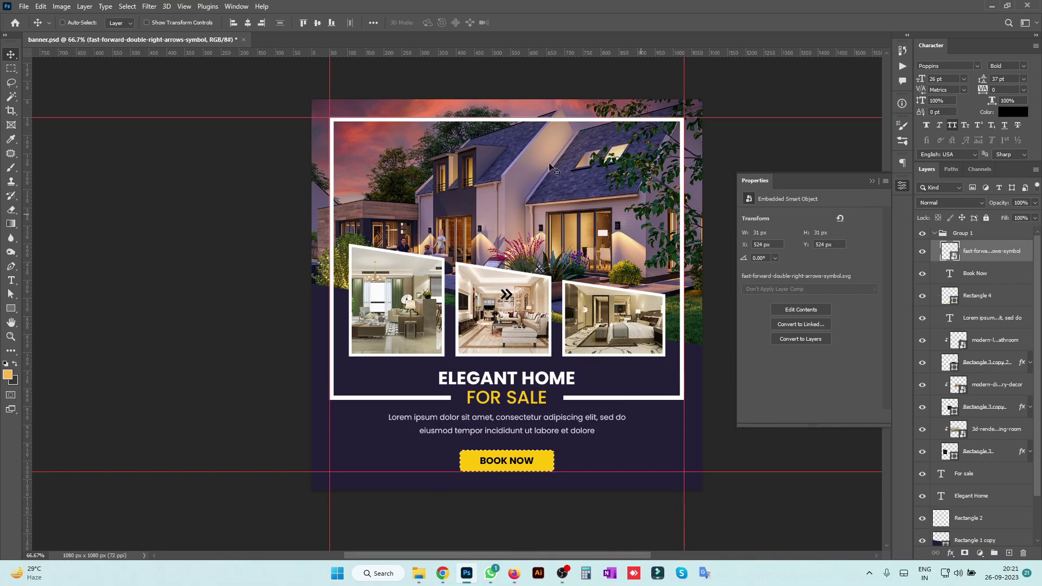
click(303, 22)
click(261, 23)
key(ctrl+d)
Scale the double-arrow icon to 4% and nudge it left to an X position of 627 px.
key(ctrl+t)
key(Return)
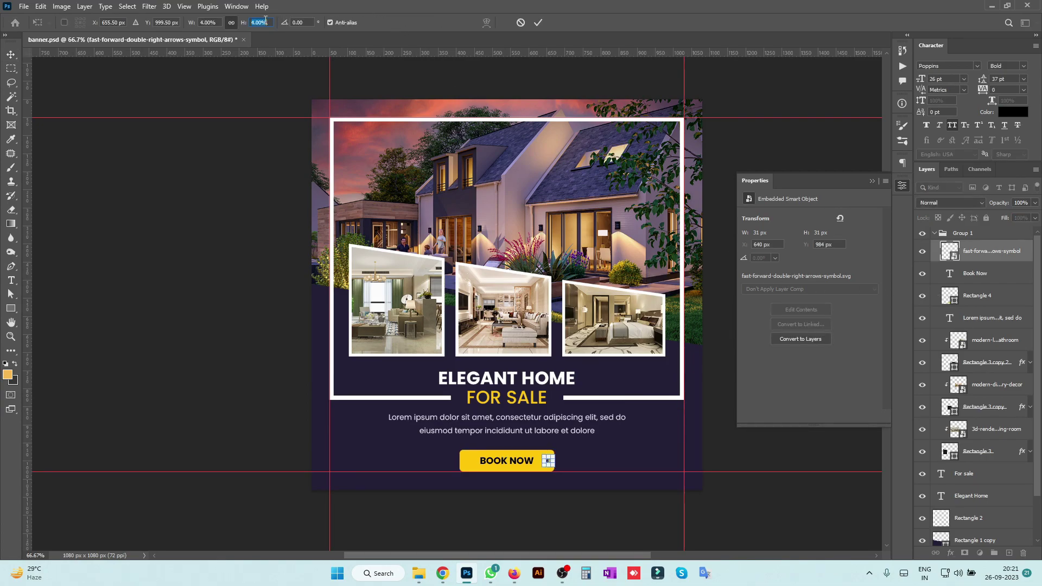
key(shift+Left)
key(shift+Left)
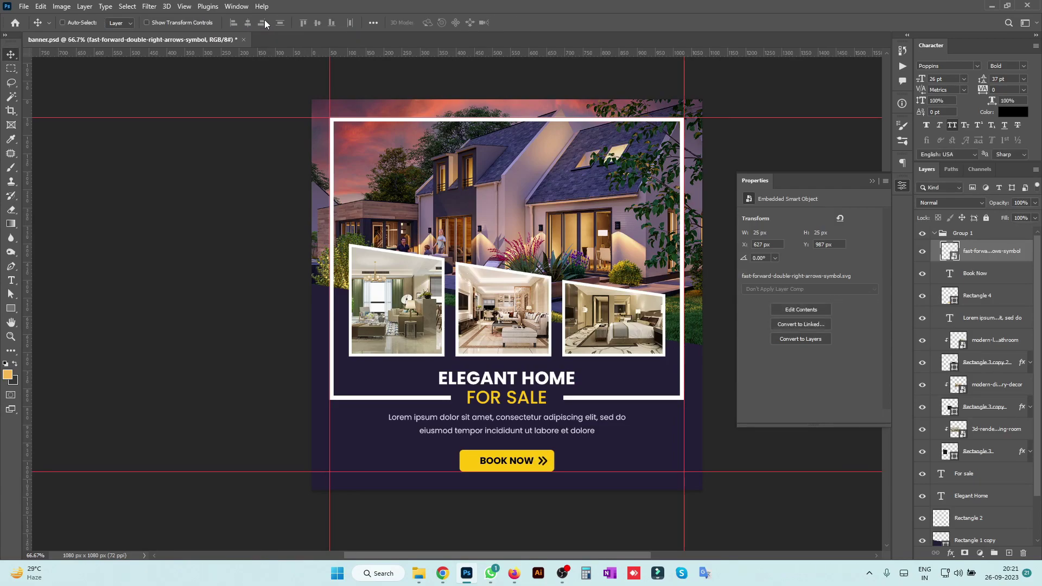
Group the double-arrow icon with the Book Now text and centre the group horizontally within the yellow button.
shift+click(1003, 274)
key(ctrl+g)
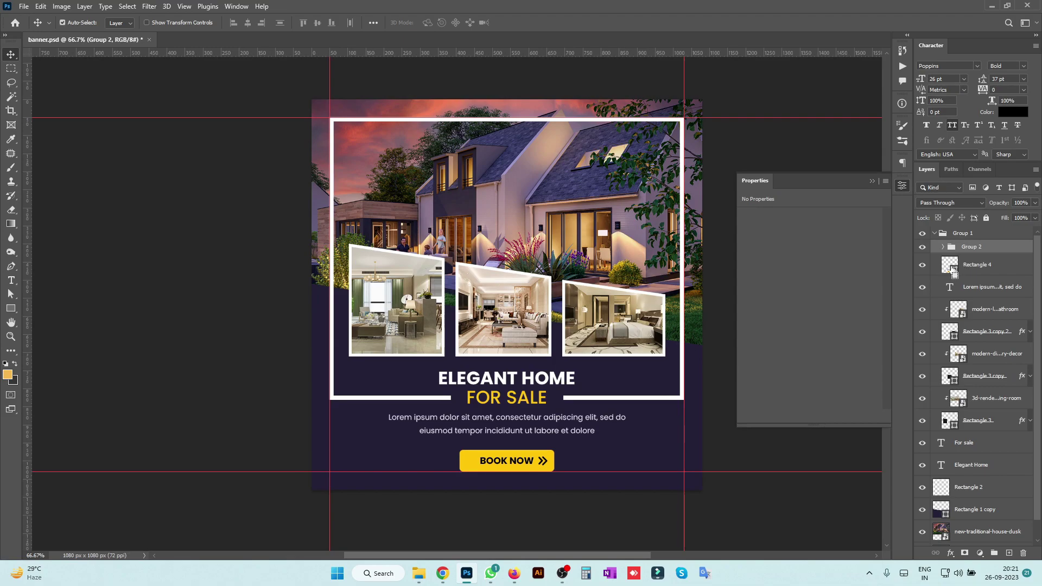
click(246, 24)
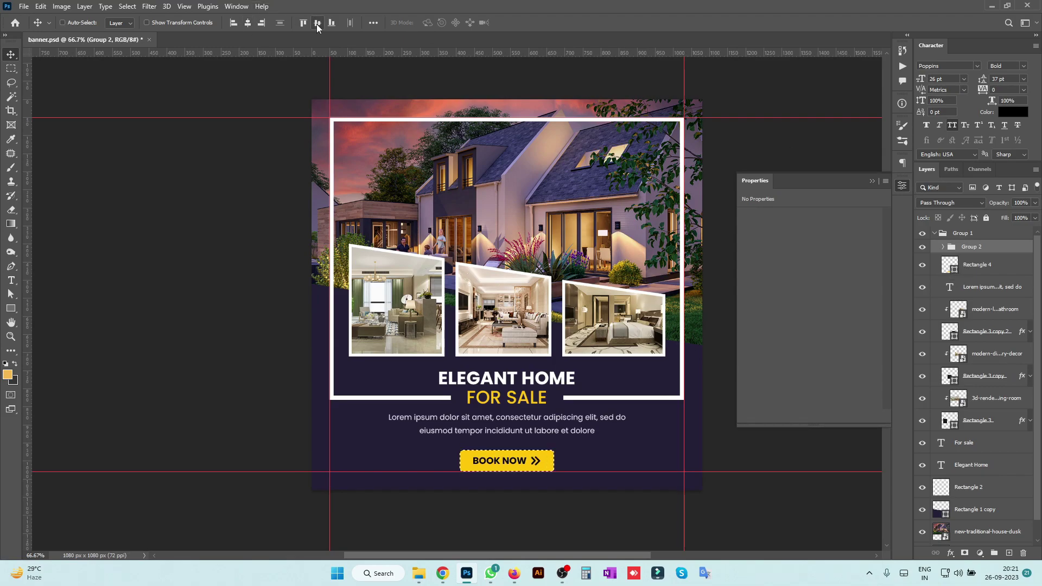
Group the button's label group with its yellow rectangle and name the new group "btn".
click(899, 186)
shift+click(970, 271)
key(ctrl+g)
double_click(967, 247)
text(btn)
key(Return)
Group the three interior photos with their frame shapes and name the group "3 box".
click(1000, 295)
shift+click(966, 400)
key(ctrl+g)
double_click(970, 283)
text(3 box)
key(Return)
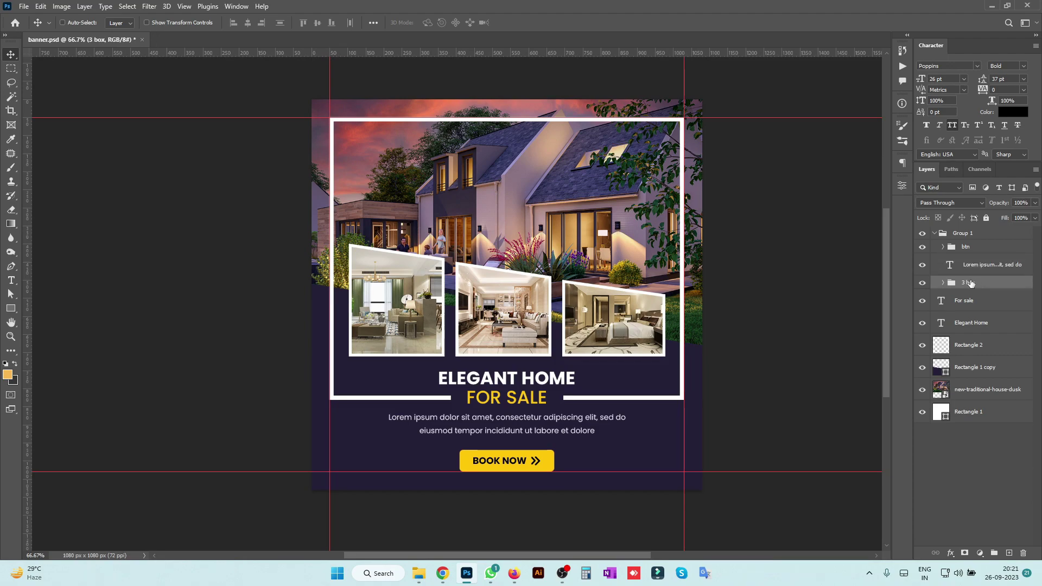
Add a left-aligned "More Info" text on a new layer above the indigo panel, left of the Book Now button.
click(970, 307)
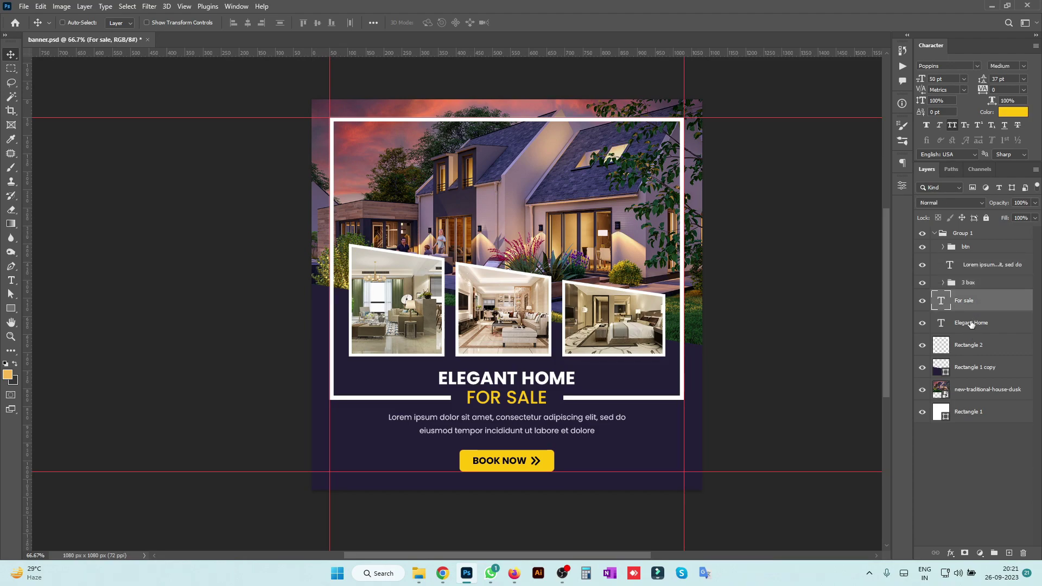
click(995, 365)
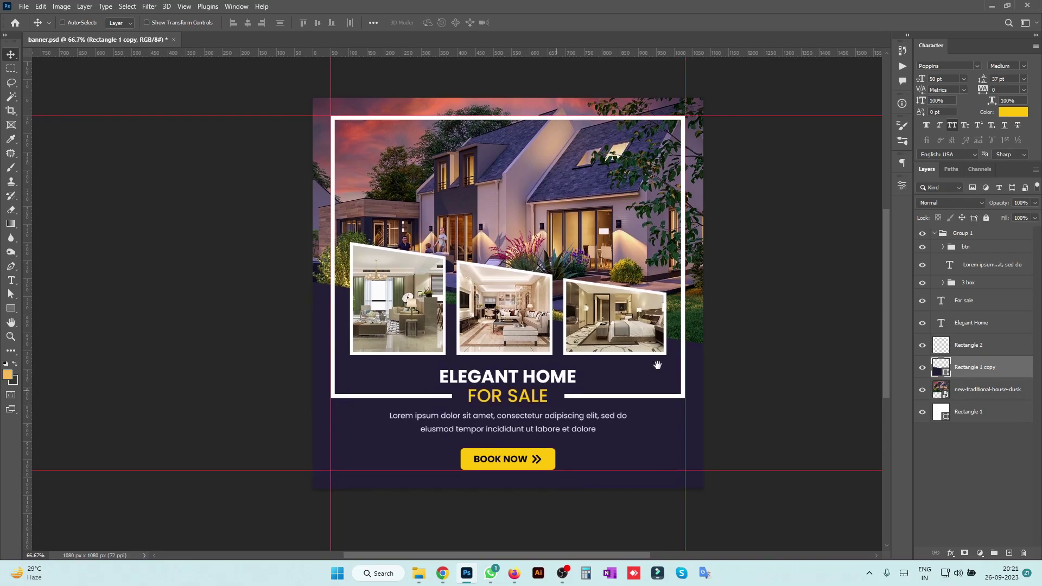
key(t)
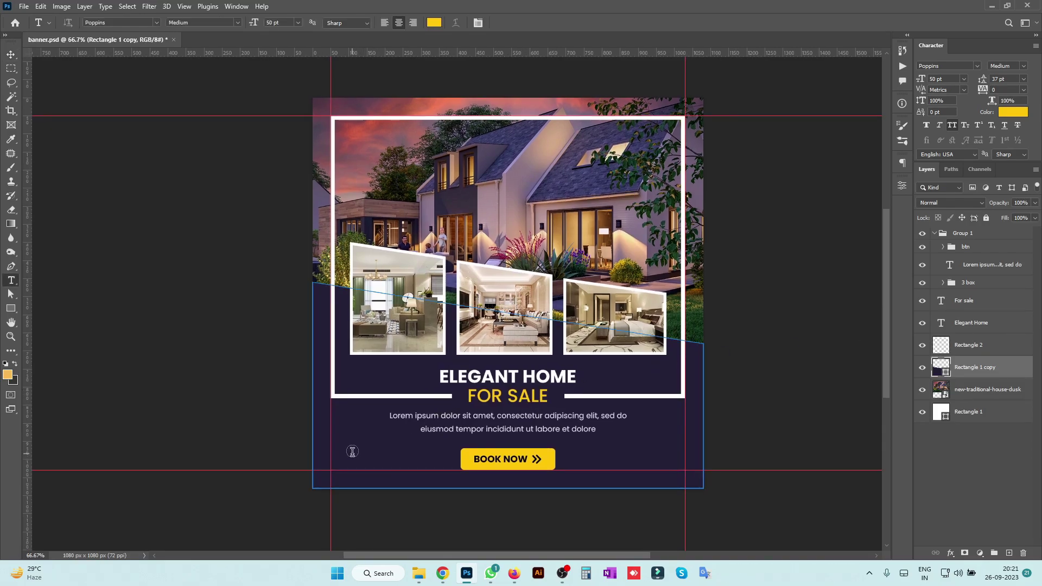
click(1008, 552)
click(352, 447)
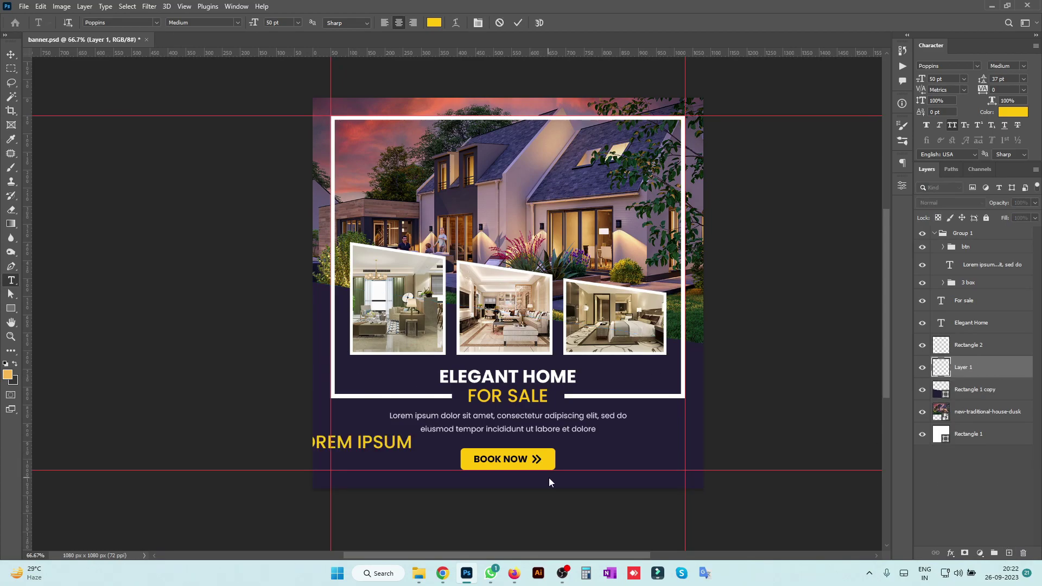
text(MORE)
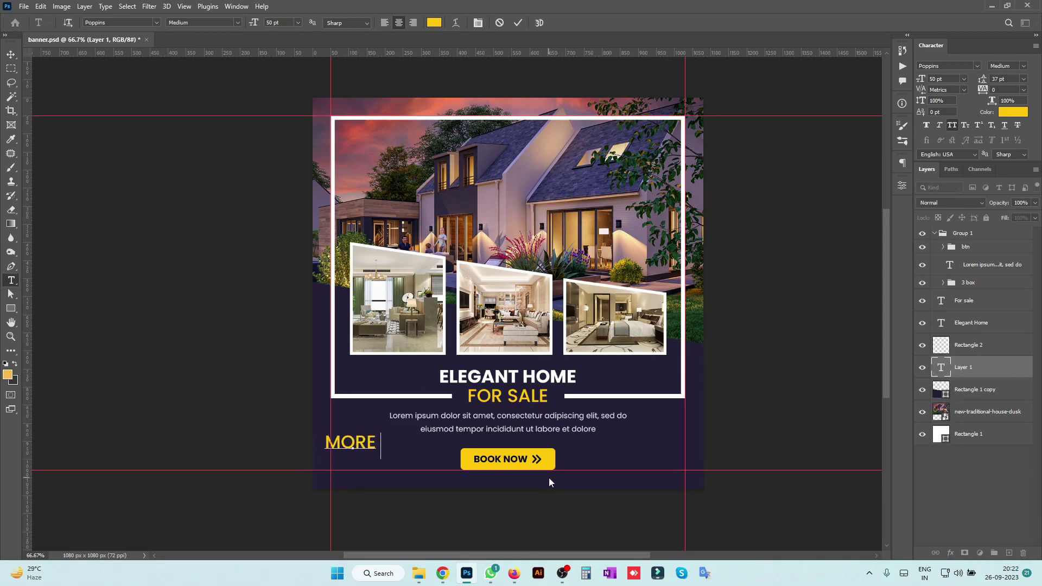
text( Info)
key(ctrl+Return)
click(385, 22)
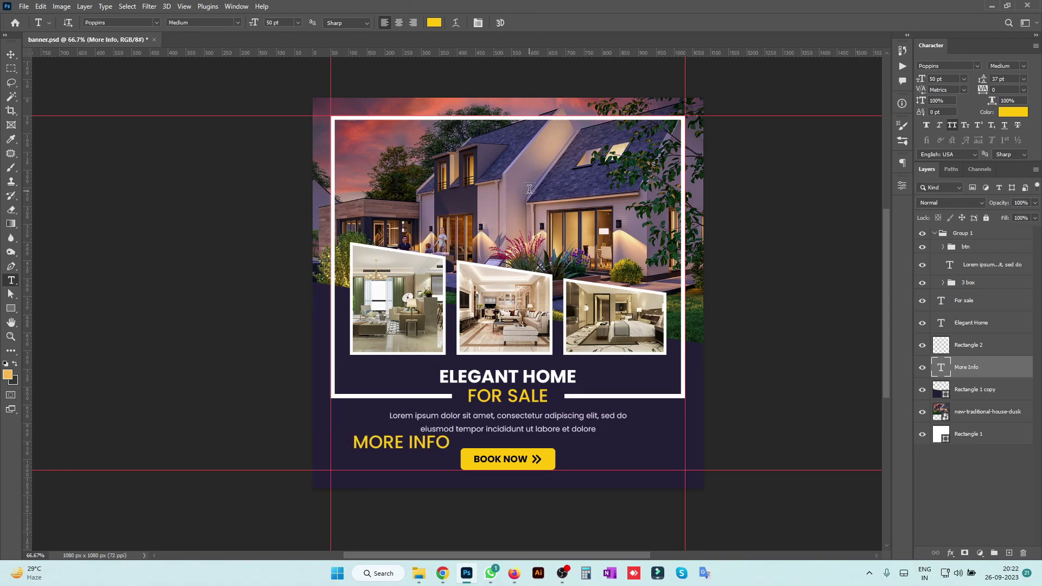
Set the More Info text to 20 pt without all caps and move it to the left margin guide.
click(964, 79)
click(955, 185)
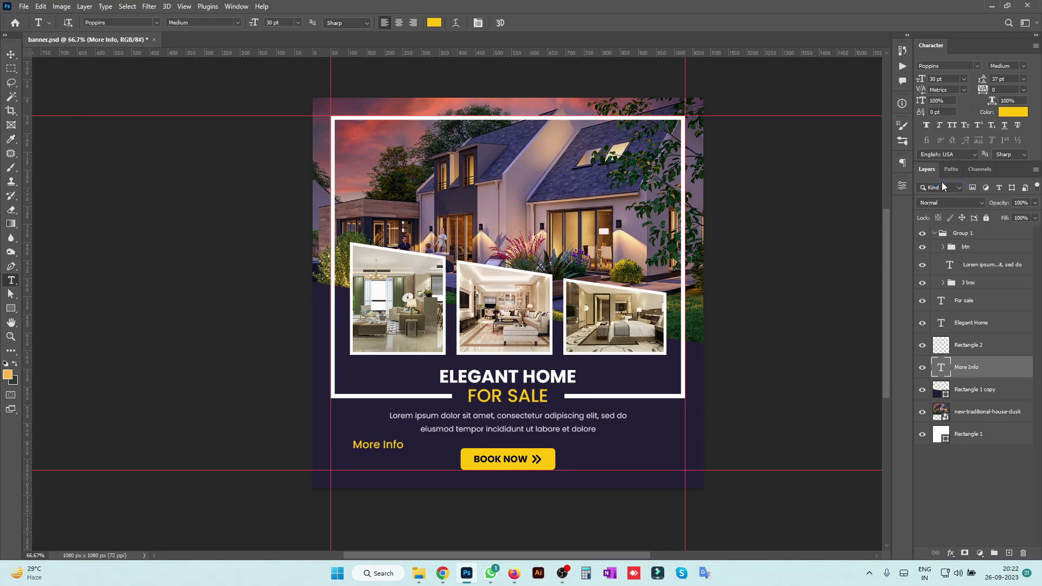
click(944, 83)
text(23)
key(Return)
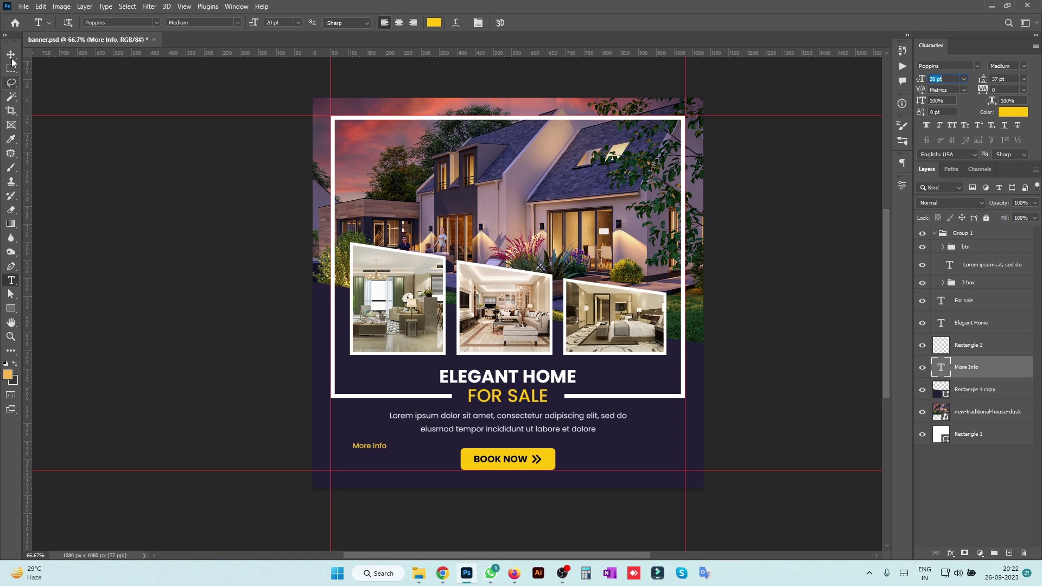
click(11, 54)
drag(381, 448, 359, 448)
Duplicate the More Info text, move the copy 30 px down and replace its wording with the contact phone number.
key(ctrl+j)
key(shift+Down)
key(shift+Down)
key(shift+Down)
key(t)
triple_click(344, 457)
key(BackSpace)
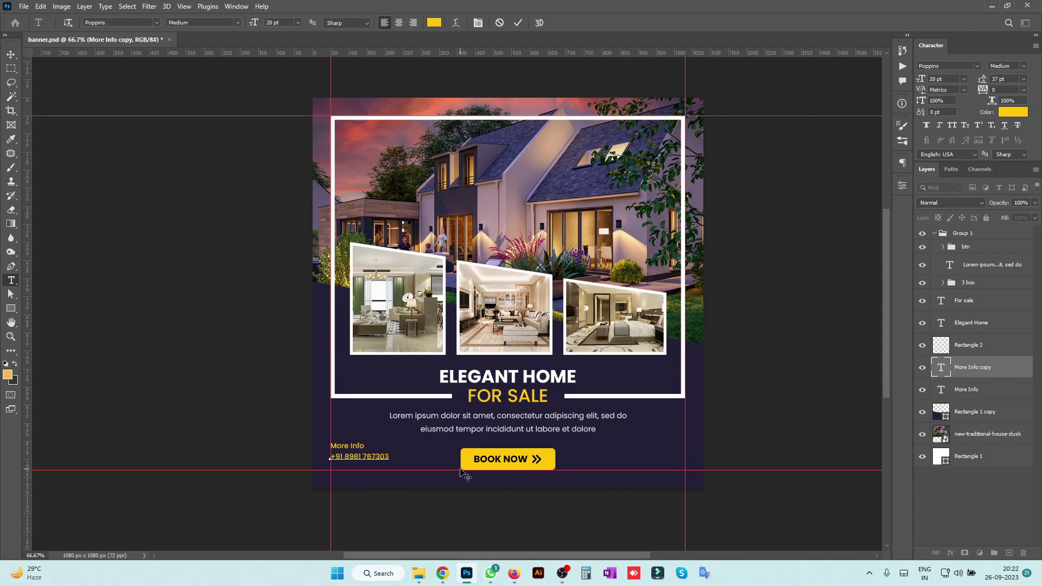
key(ctrl+Return)
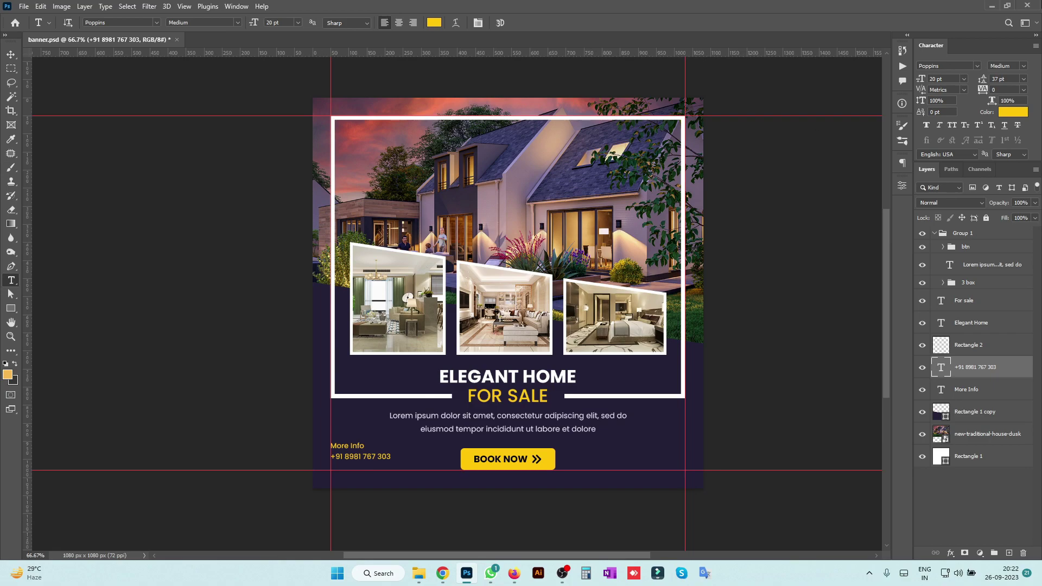
Format the phone number text in white, 27 pt, Bold.
click(1021, 115)
drag(848, 308, 476, 5)
key(Return)
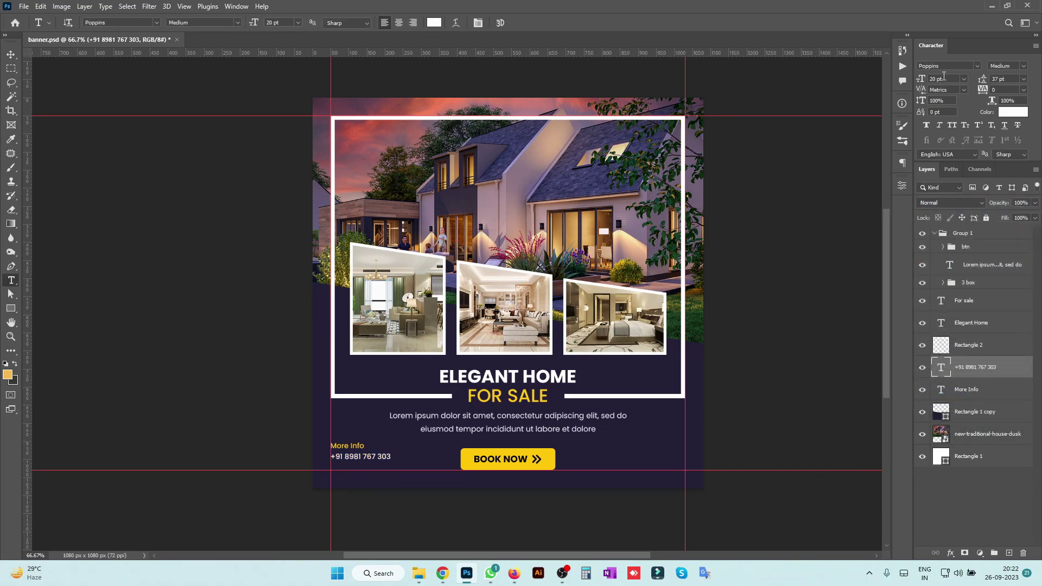
scroll(947, 79, up, 6)
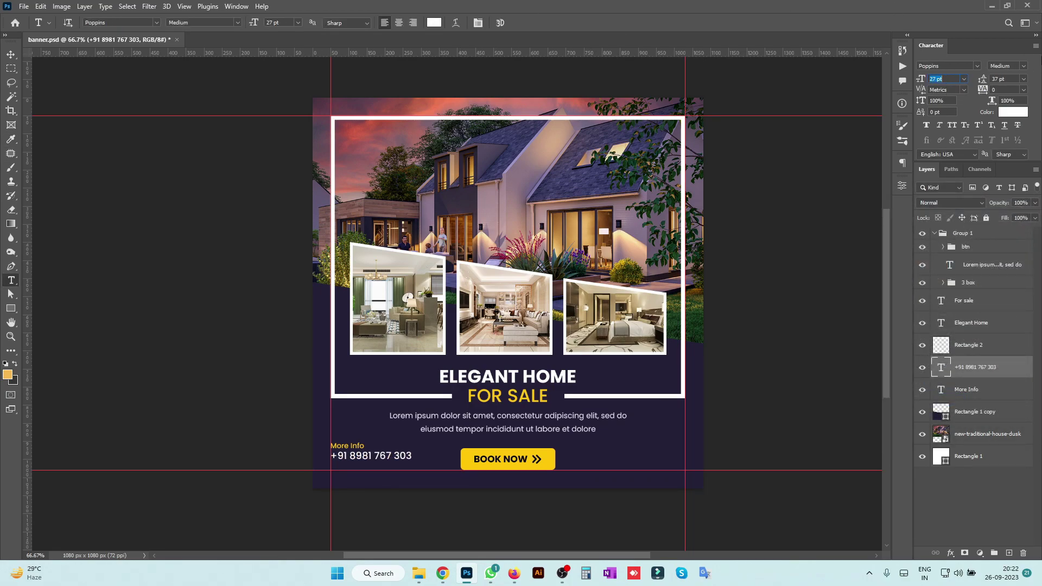
click(1022, 66)
click(993, 184)
Nudge the phone number down until it sits clear below the More Info label.
click(11, 54)
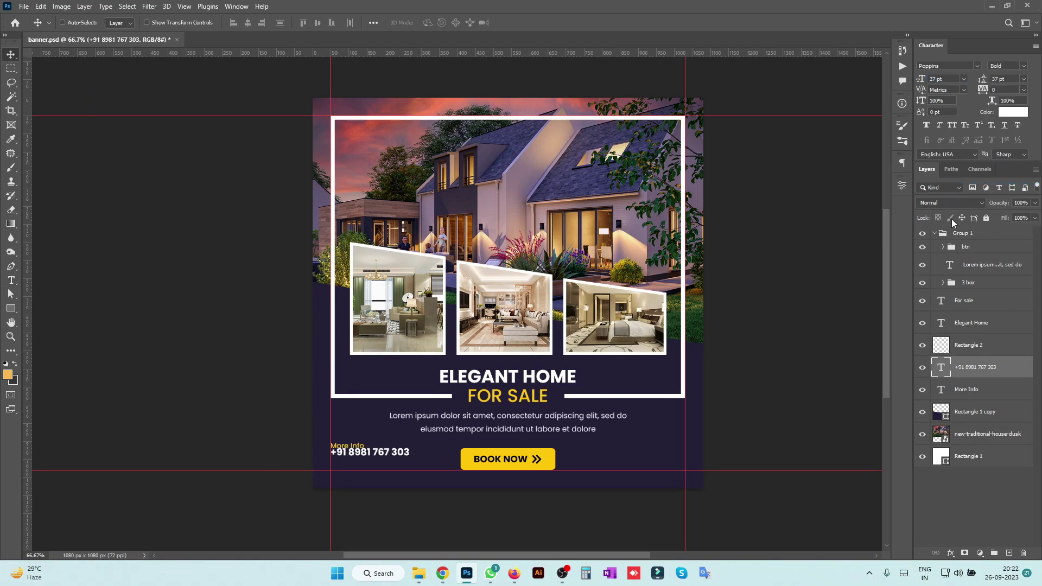
key(Down)
key(Down)
key(Down)
key(Down)
key(Down)
key(Down)
key(Down)
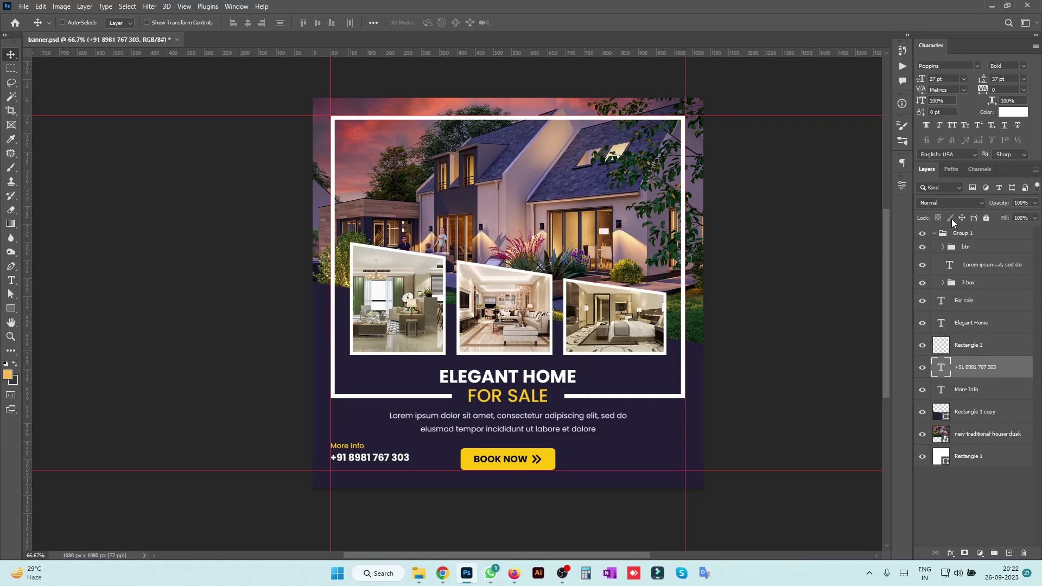
key(Up)
Place the telephone icon from the Icon folder as an embedded image and scale it down to a small contact icon.
click(24, 6)
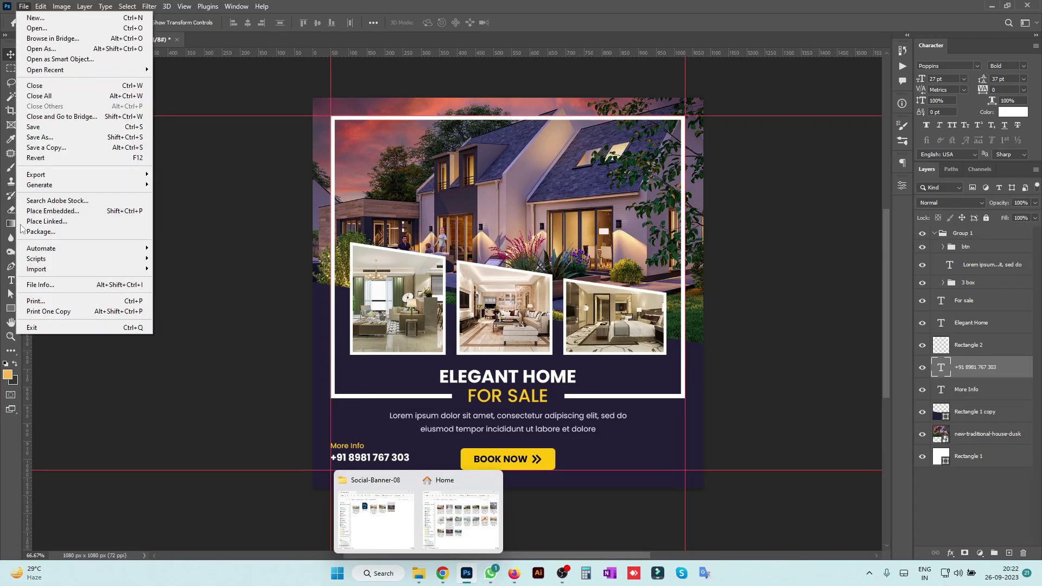
click(55, 211)
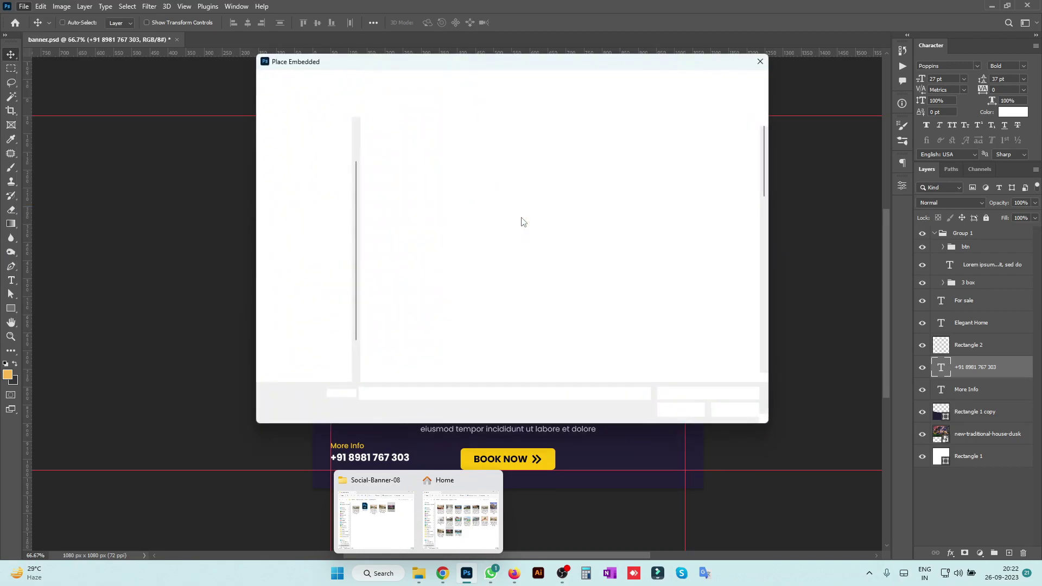
scroll(742, 301, down, 10)
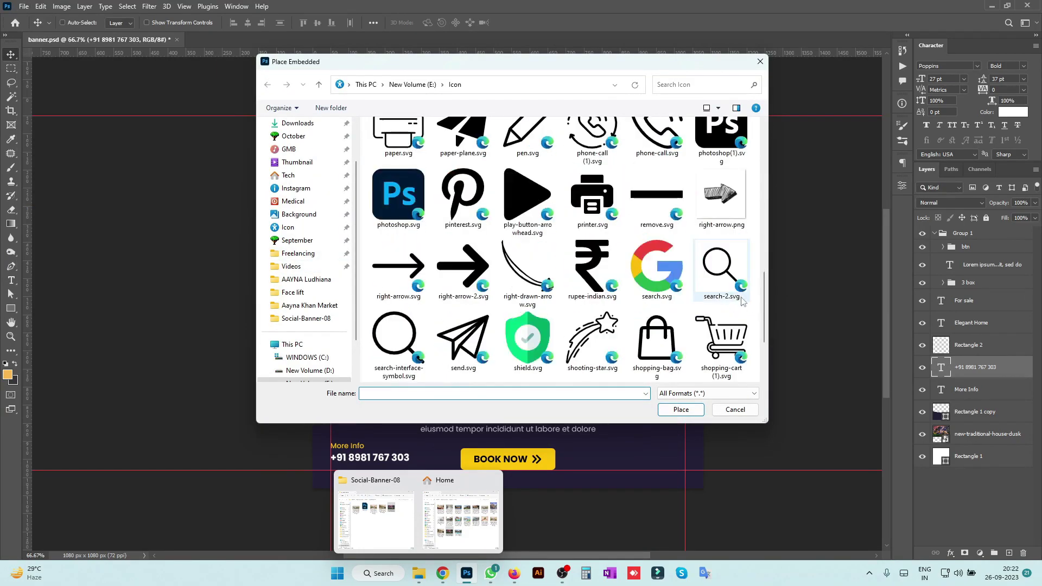
scroll(742, 301, down, 3)
double_click(711, 277)
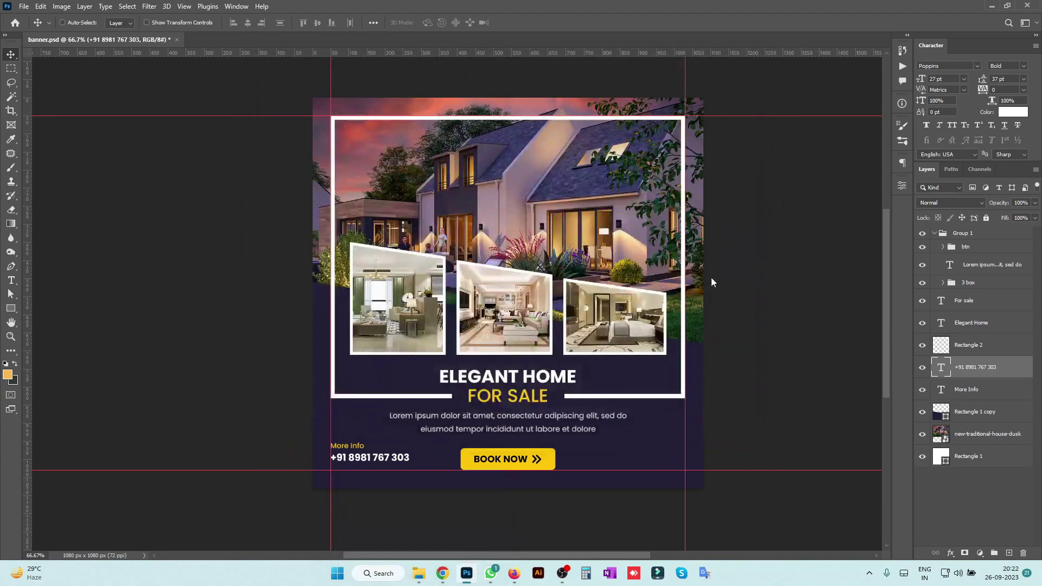
click(272, 20)
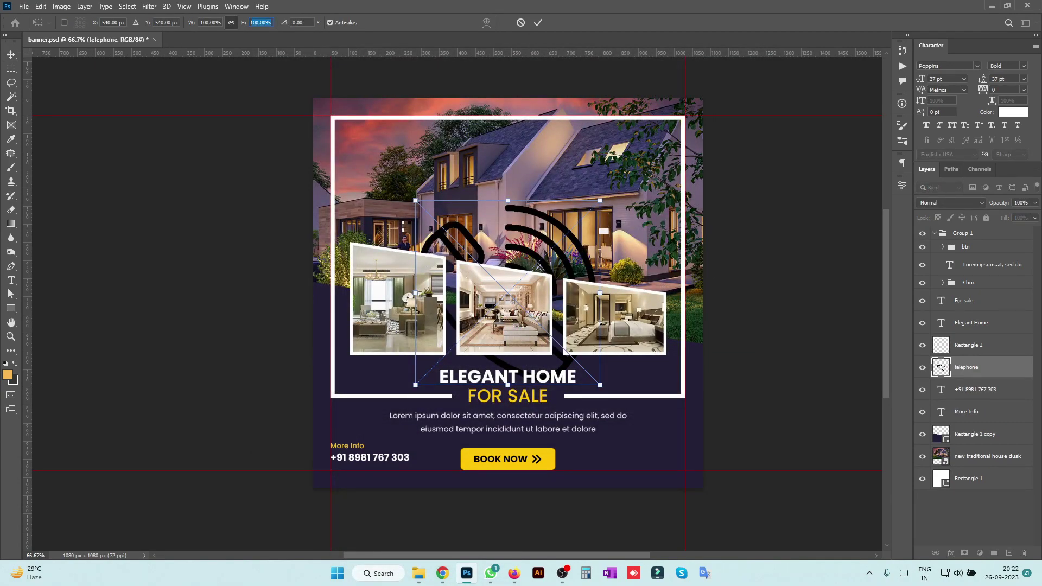
key(Return)
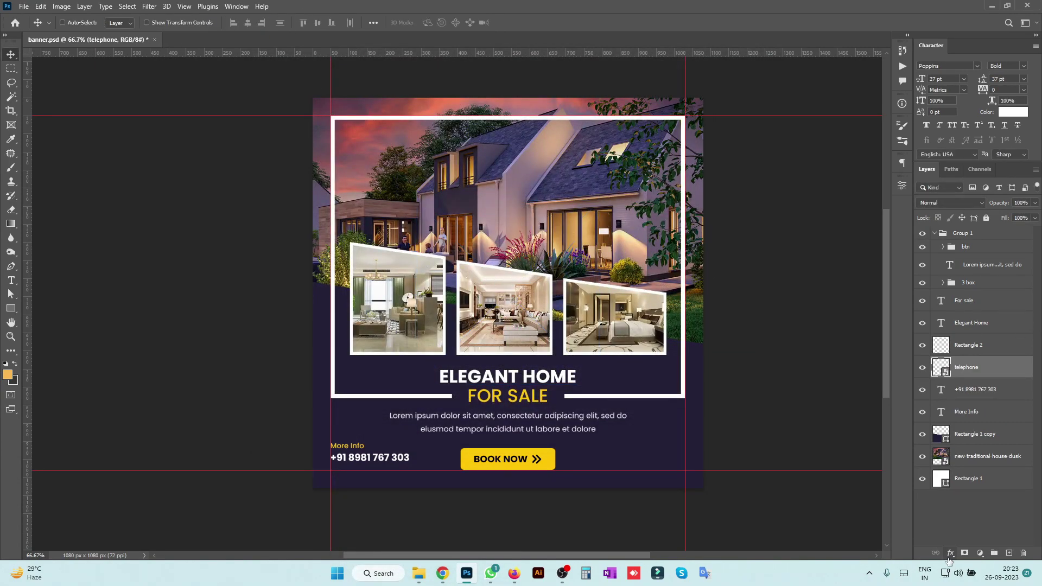
Apply a white (ffffff) Color Overlay to the telephone icon.
click(949, 555)
click(972, 514)
click(873, 215)
text(ffffff)
key(Return)
key(Return)
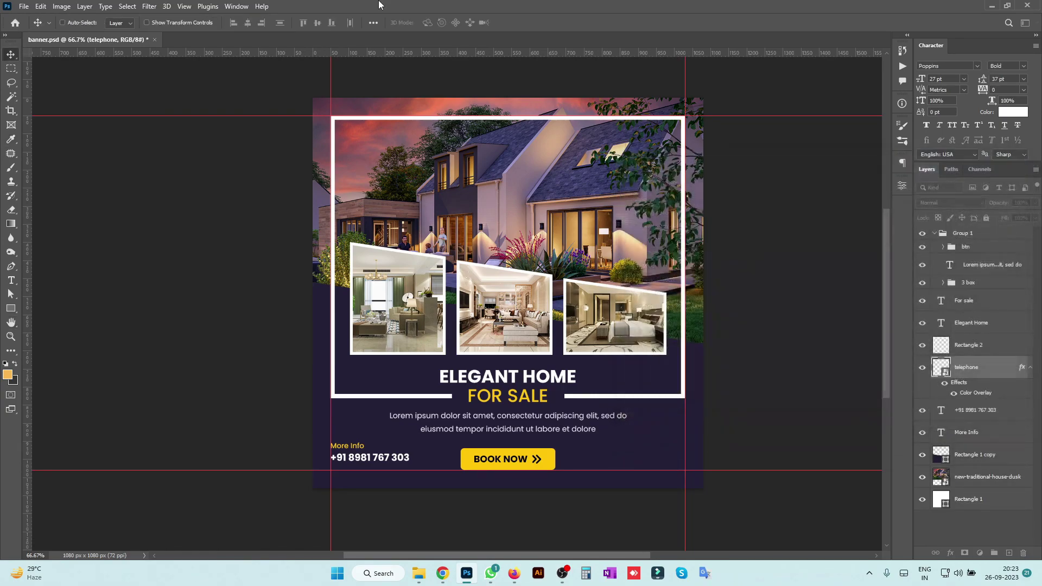
click(1028, 369)
Align the telephone icon to the left edge and vertical centre of an area selected around the More Info and phone number texts.
key(m)
drag(331, 441, 402, 463)
key(v)
click(318, 23)
click(235, 24)
key(ctrl+d)
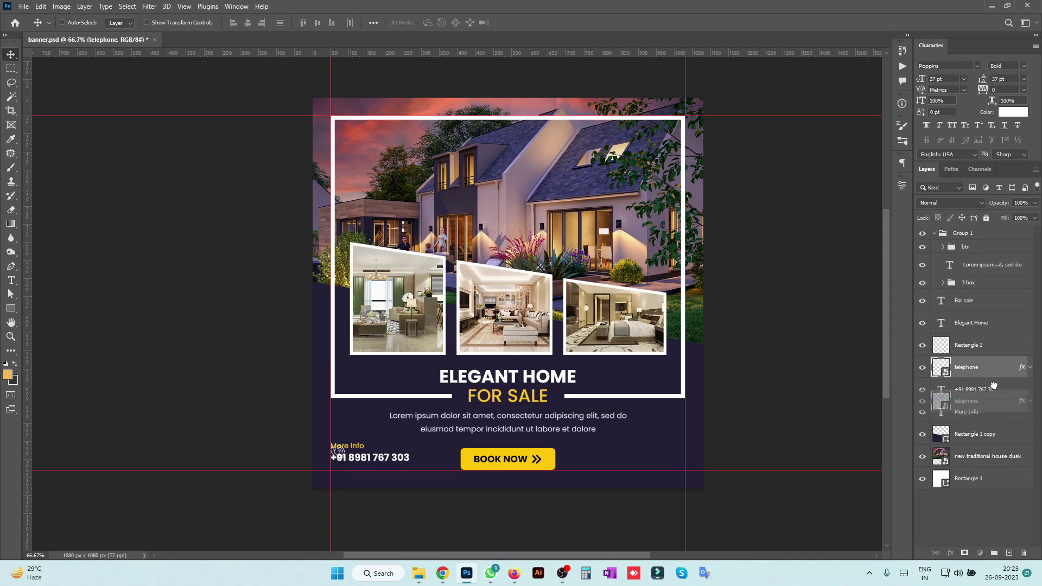
Move the phone number and More Info texts together 50 px to the right to make room for the icon.
click(974, 390)
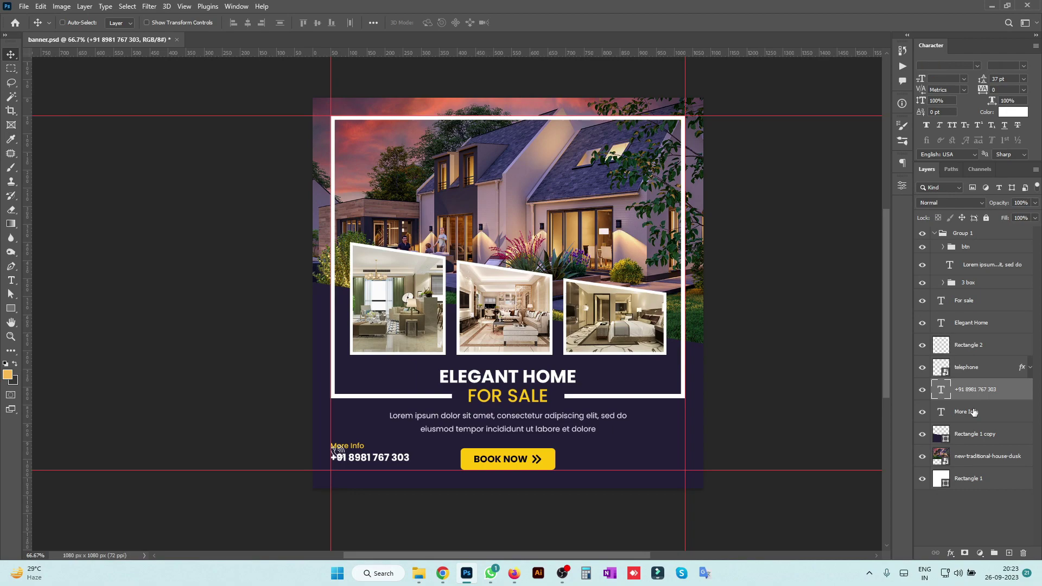
shift+click(973, 412)
key(shift+Right)
key(shift+Right)
key(shift+Right)
key(shift+Right)
key(shift+Right)
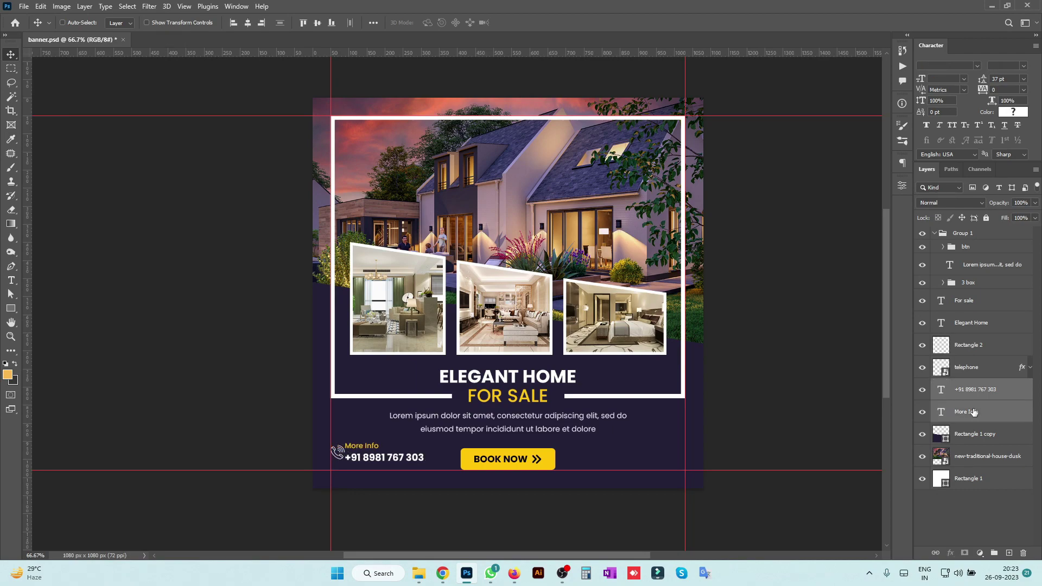
Enlarge the telephone icon slightly and nudge it 6 px right to meet the left margin guide.
click(975, 377)
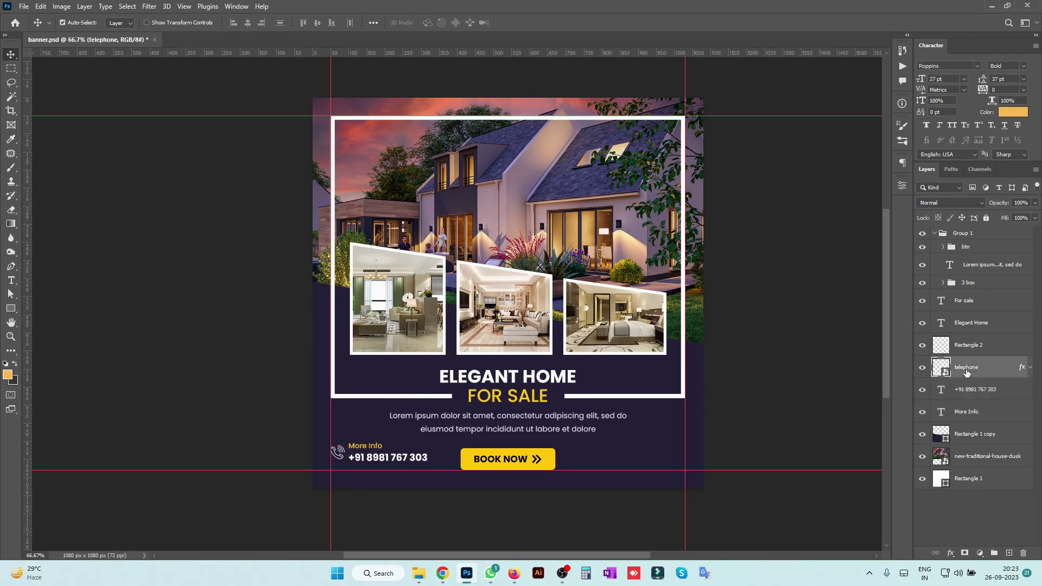
key(ctrl+t)
click(262, 24)
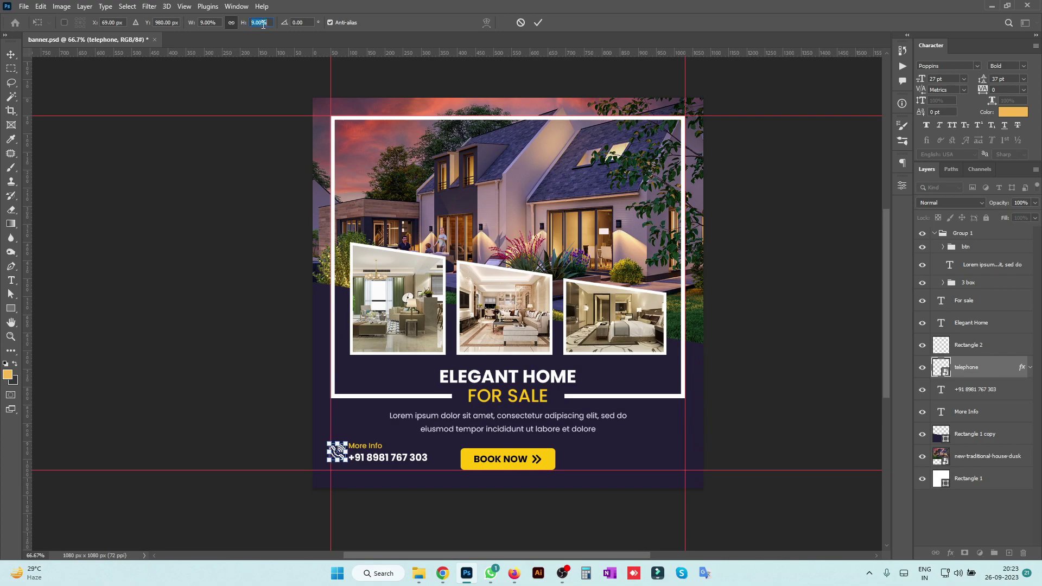
key(Return)
key(shift+Right)
key(Left)
key(Left)
key(Left)
key(Left)
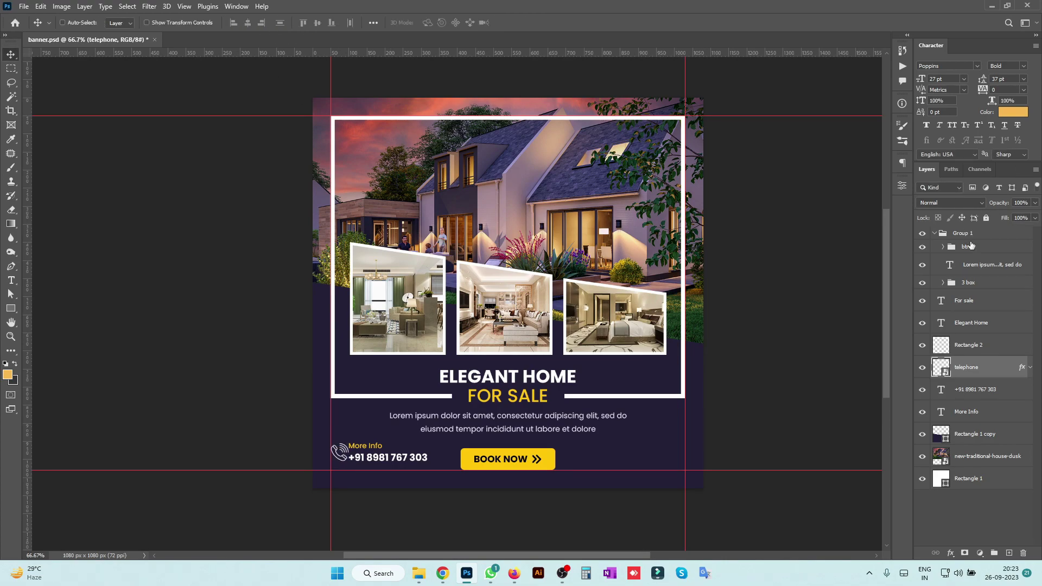
Nudge the phone number and More Info texts about 15 px right to leave a gap beside the telephone icon.
click(986, 394)
shift+click(986, 409)
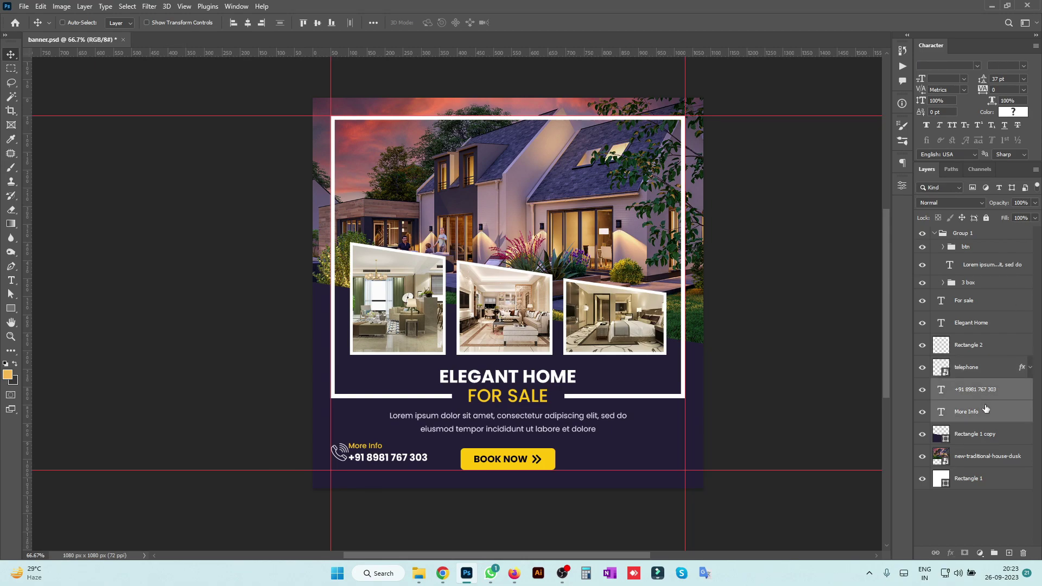
key(Right)
key(Right)
key(Right)
key(Right)
key(Right)
key(Right)
key(Right)
key(Right)
key(Right)
key(Right)
key(Right)
key(Right)
key(Right)
key(Right)
key(Right)
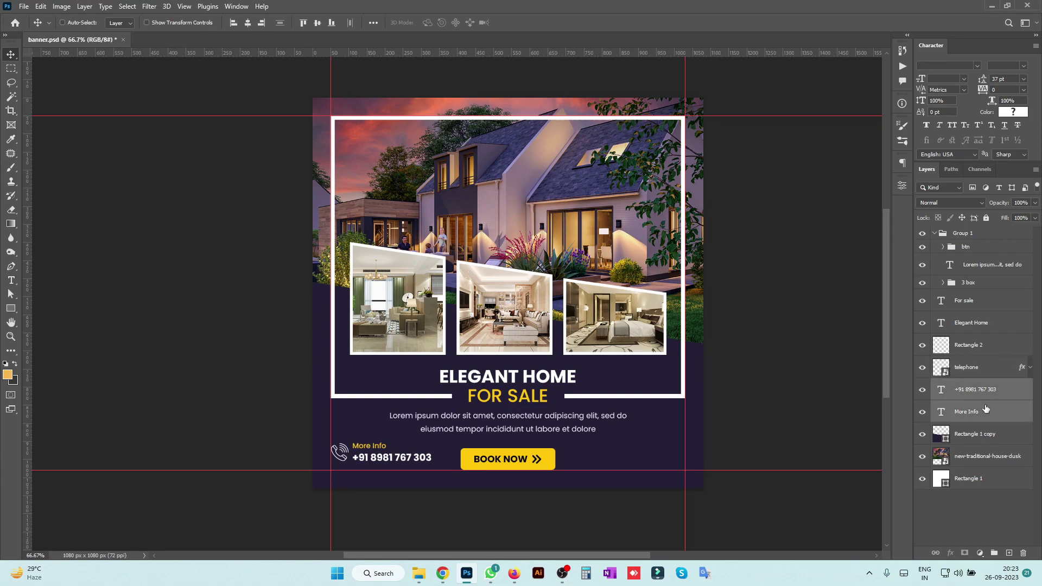
Group the telephone icon with the phone number and More Info texts and name the group "call".
ctrl+click(971, 369)
key(ctrl+g)
double_click(961, 363)
text(call)
key(Return)
Duplicate the "call" group and align the copy to the right margin guide.
key(ctrl+j)
key(m)
drag(643, 422, 684, 492)
key(v)
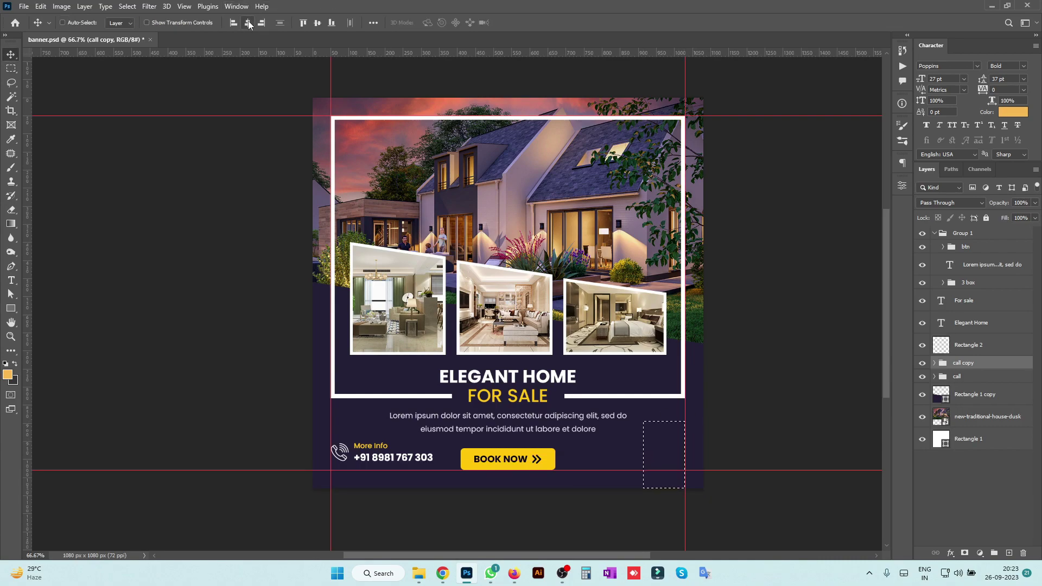
click(261, 23)
key(ctrl+d)
key(t)
click(665, 459)
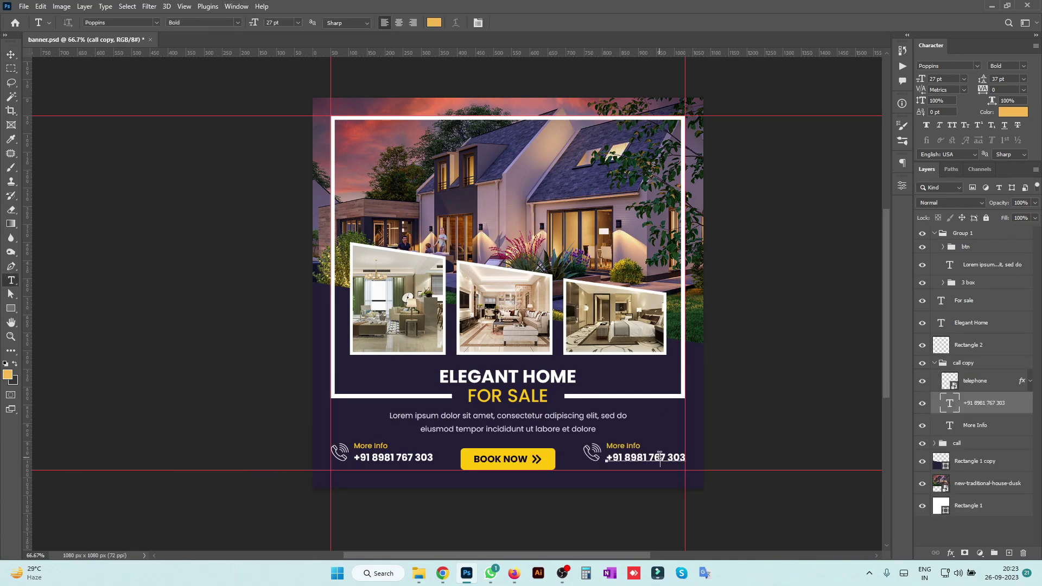
key(ctrl+a)
text(ww)
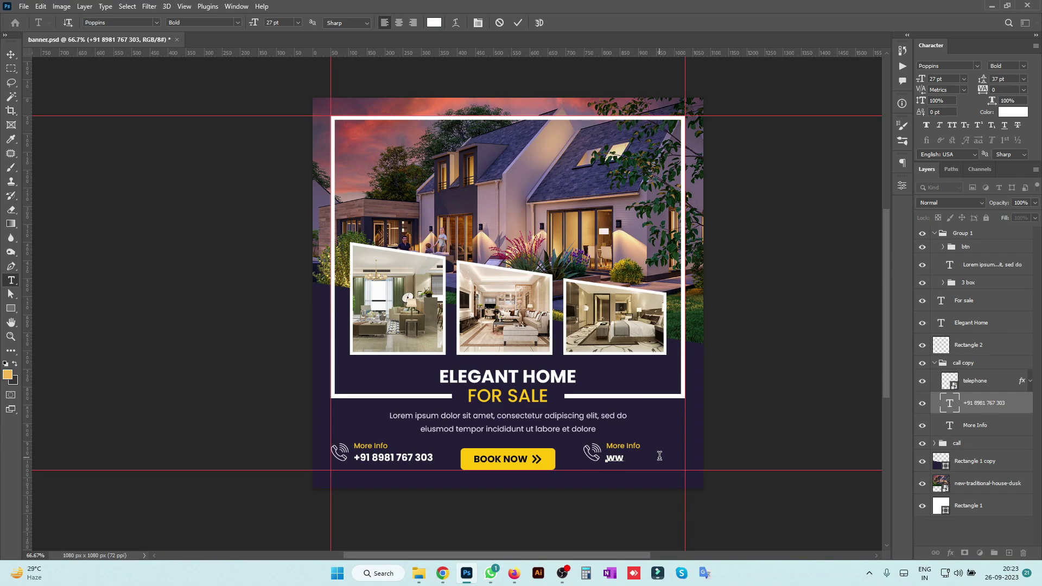
text(w.yourcompany.com)
key(ctrl+Return)
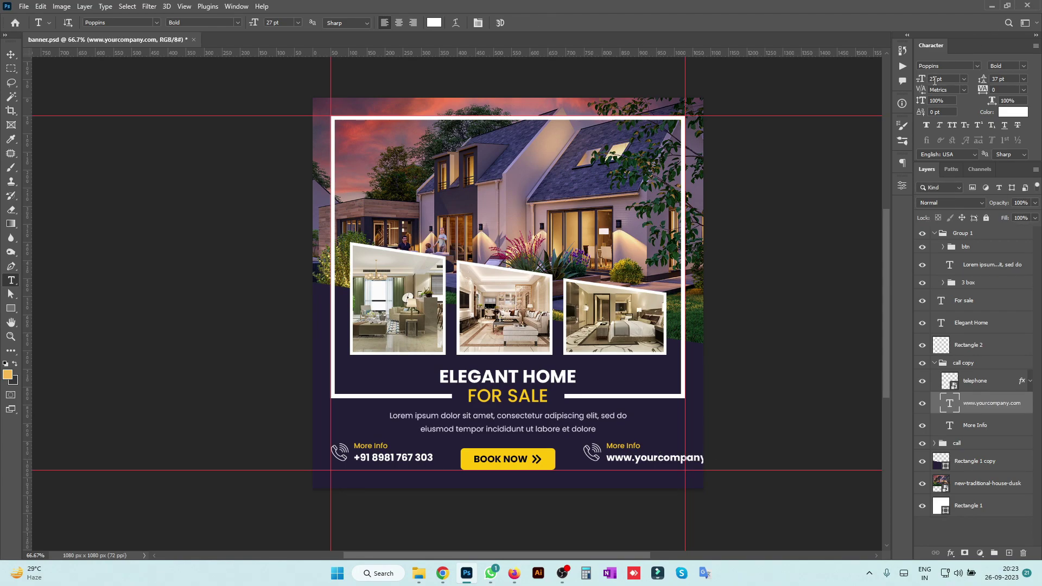
key(Down)
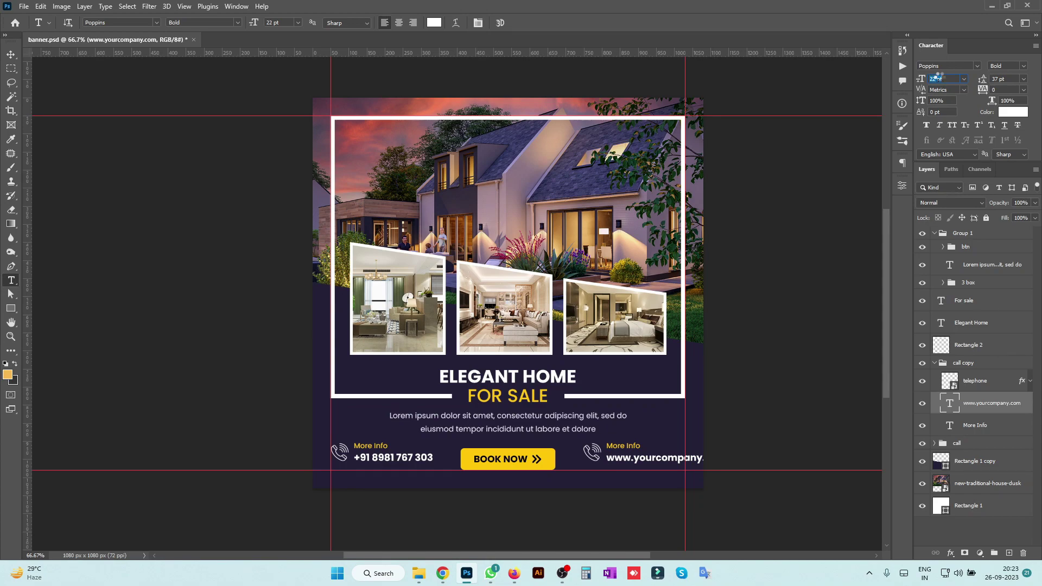
key(Down)
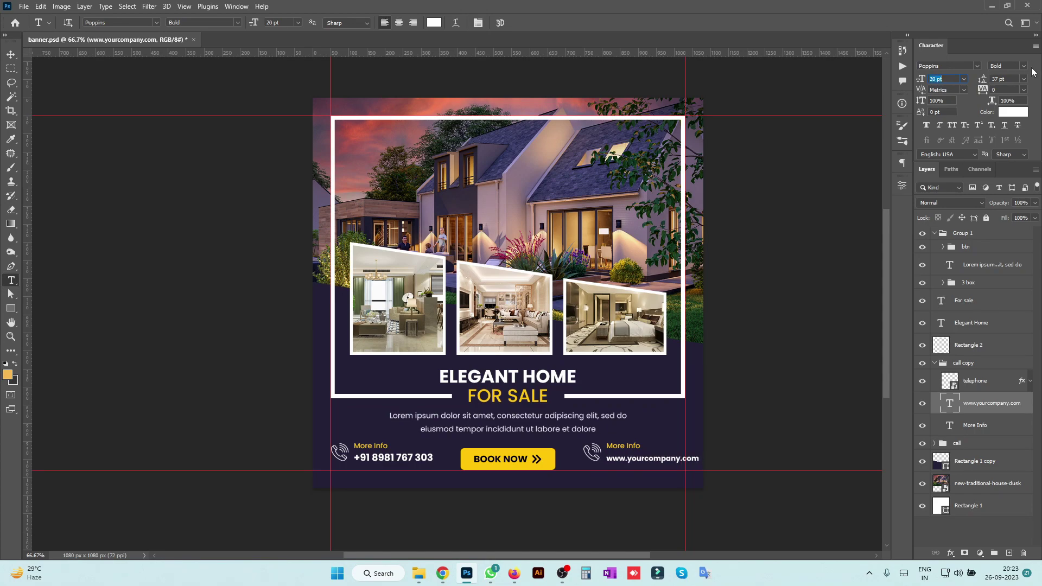
click(1025, 66)
click(980, 155)
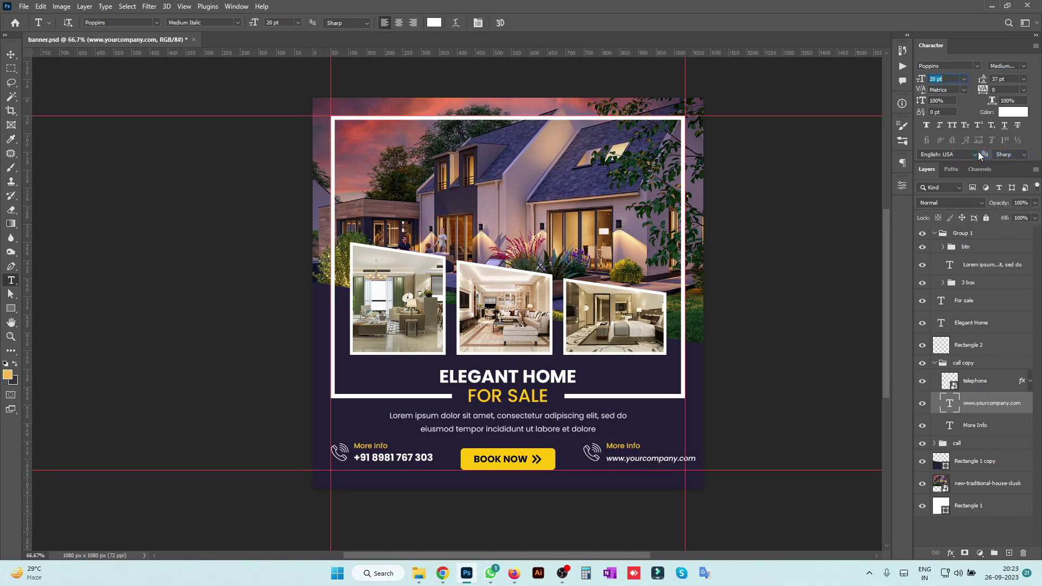
click(1024, 67)
click(984, 148)
Replace the More Info label above the website address with "Visit Us".
triple_click(612, 442)
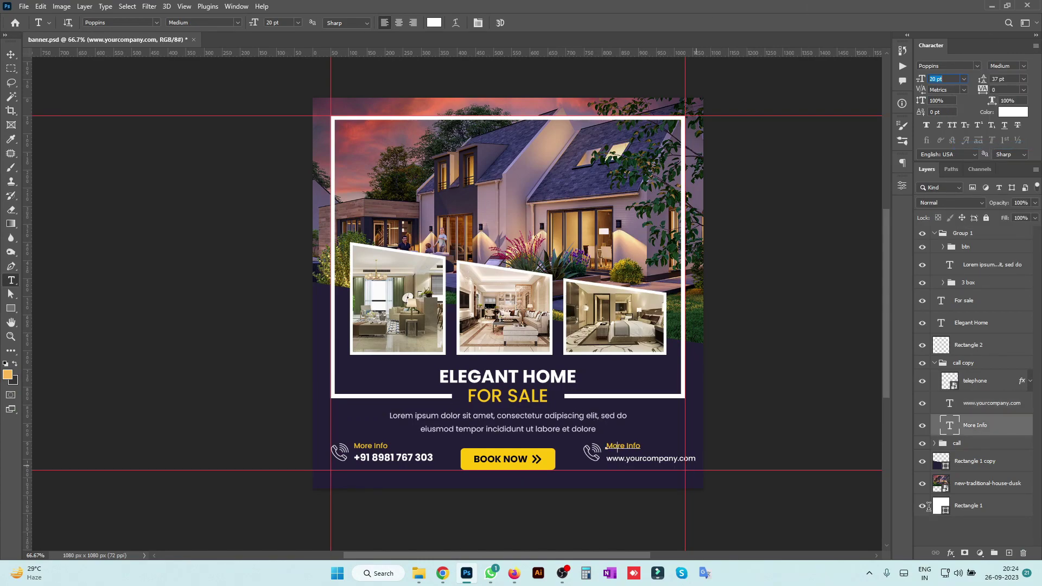
text(Visit us)
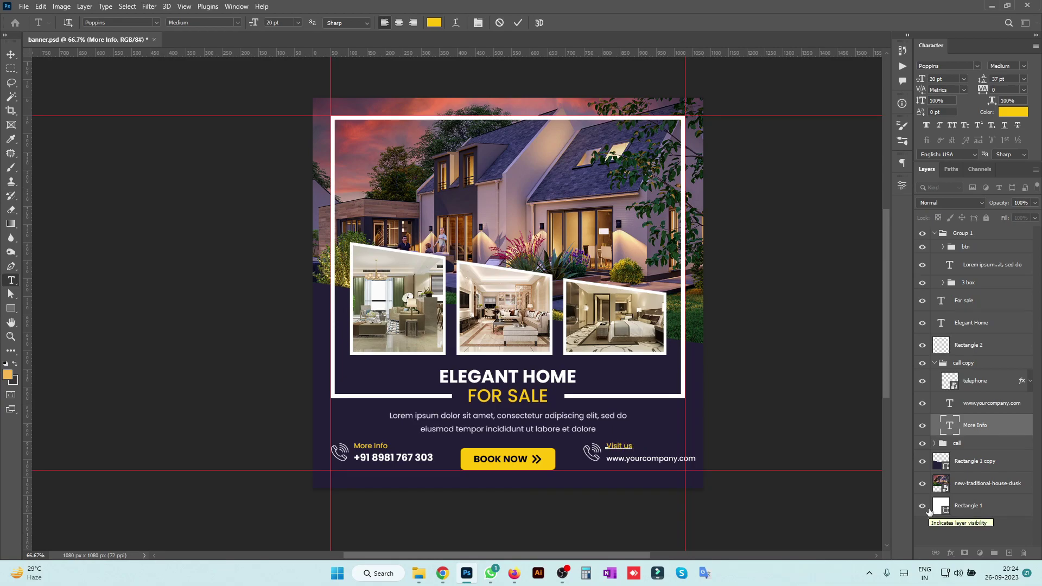
key(BackSpace)
key(ctrl+Return)
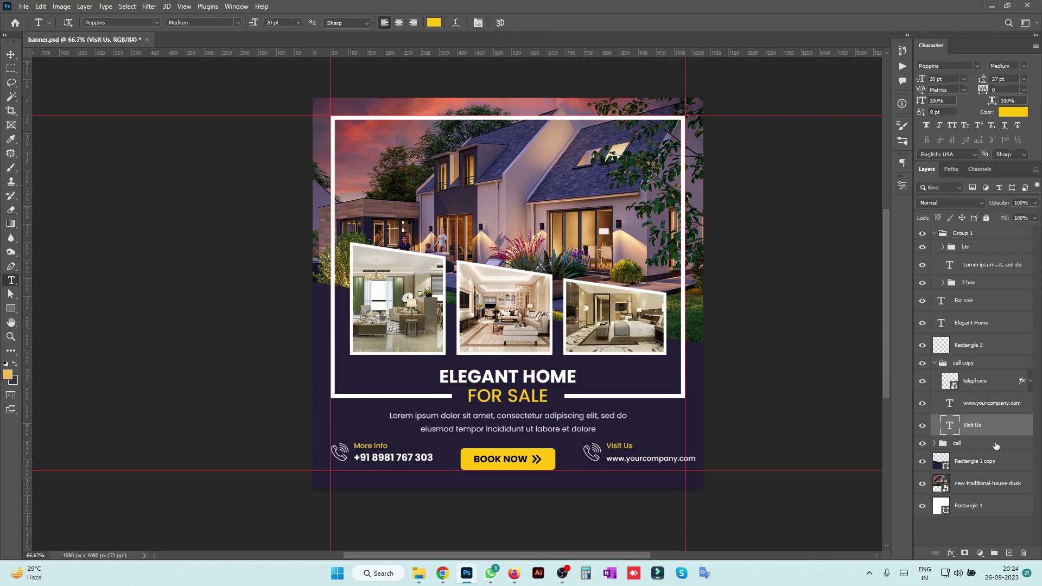
Place globe.svg from the Icon folder as an embedded object in the banner.
click(24, 7)
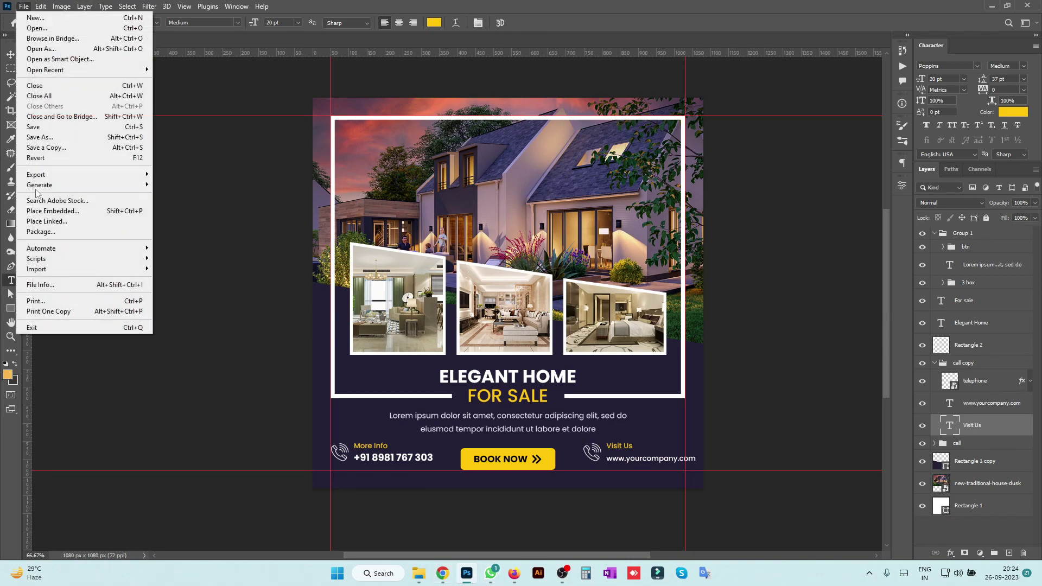
click(49, 211)
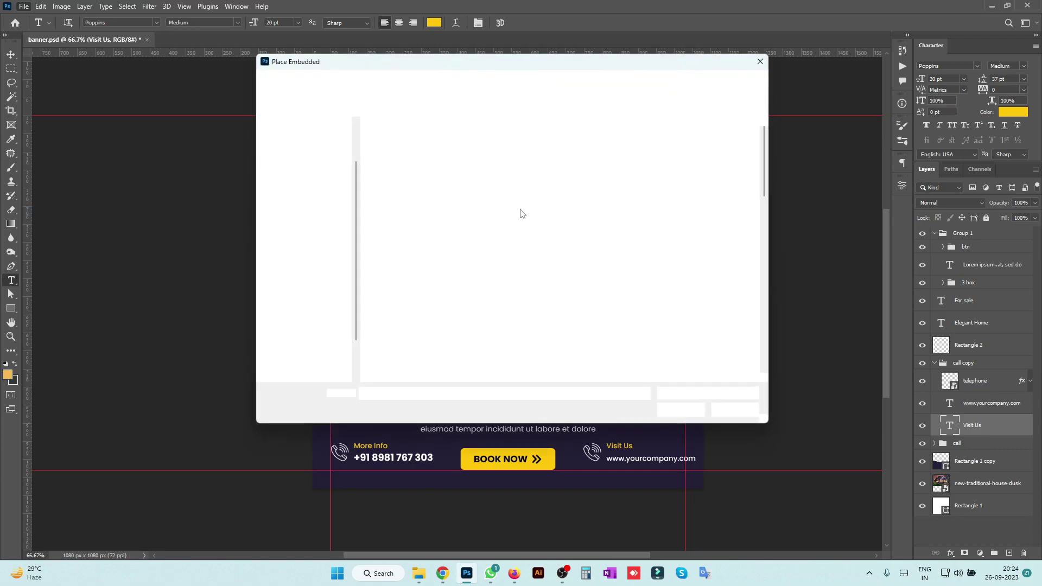
scroll(577, 263, down, 10)
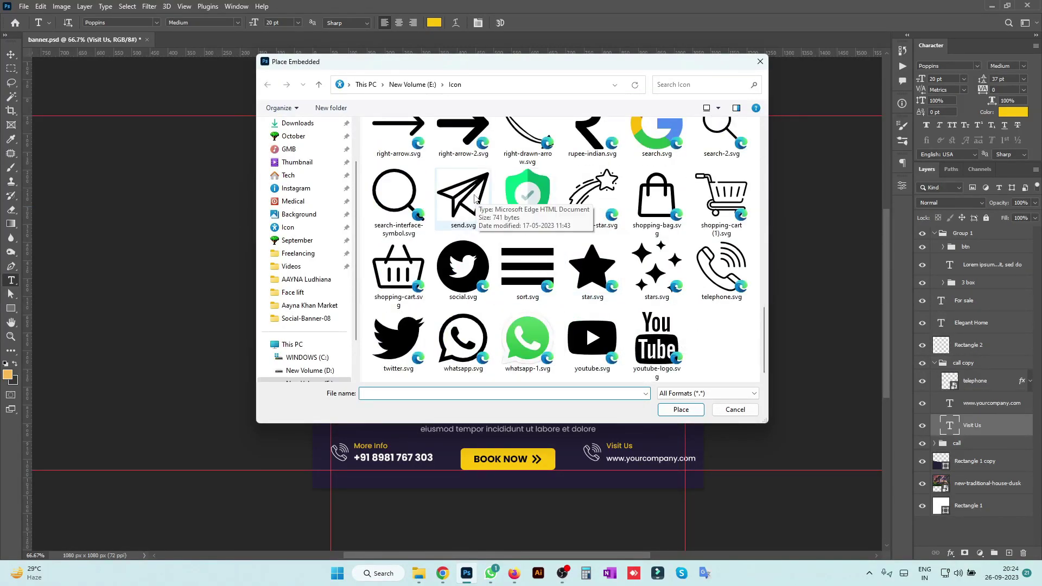
scroll(472, 197, up, 3)
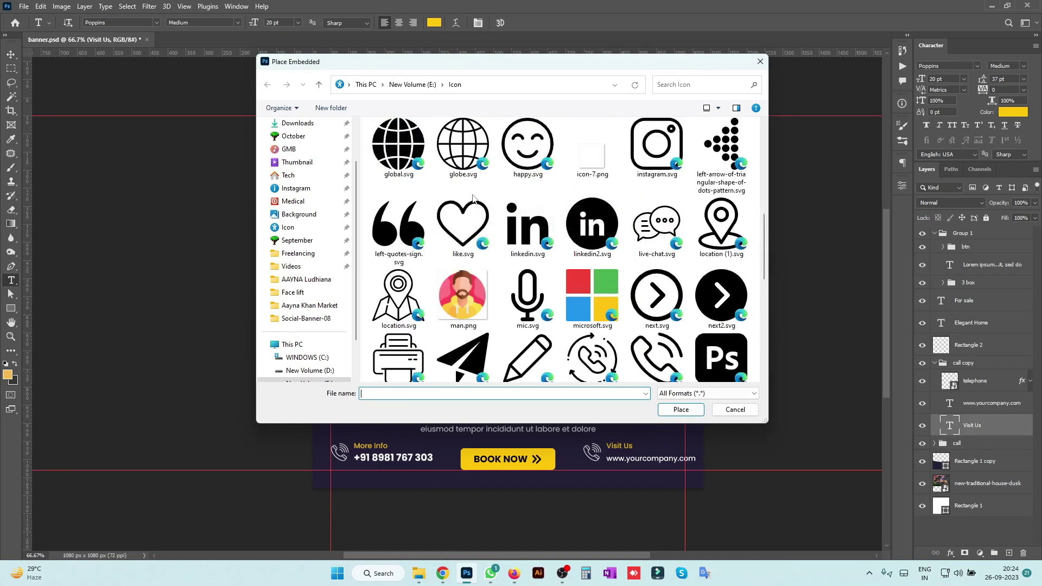
scroll(655, 256, down, 2)
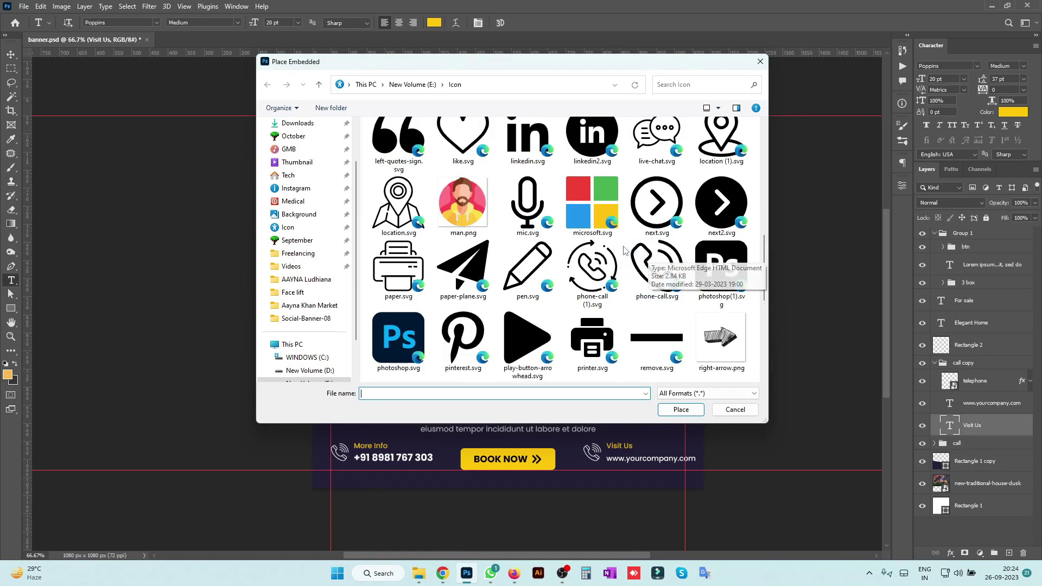
scroll(696, 291, down, 5)
scroll(695, 288, up, 4)
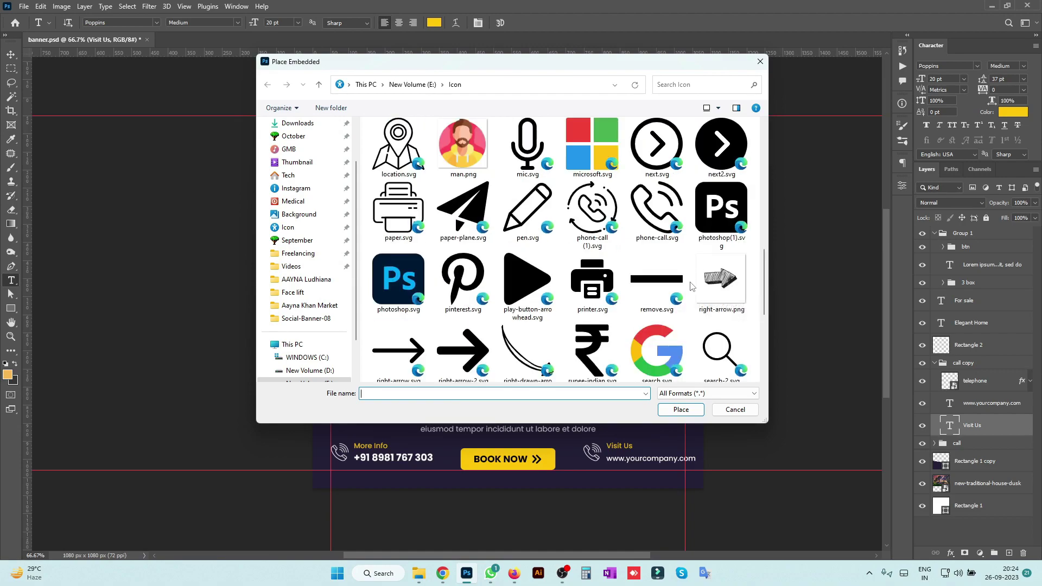
scroll(692, 286, up, 3)
double_click(471, 152)
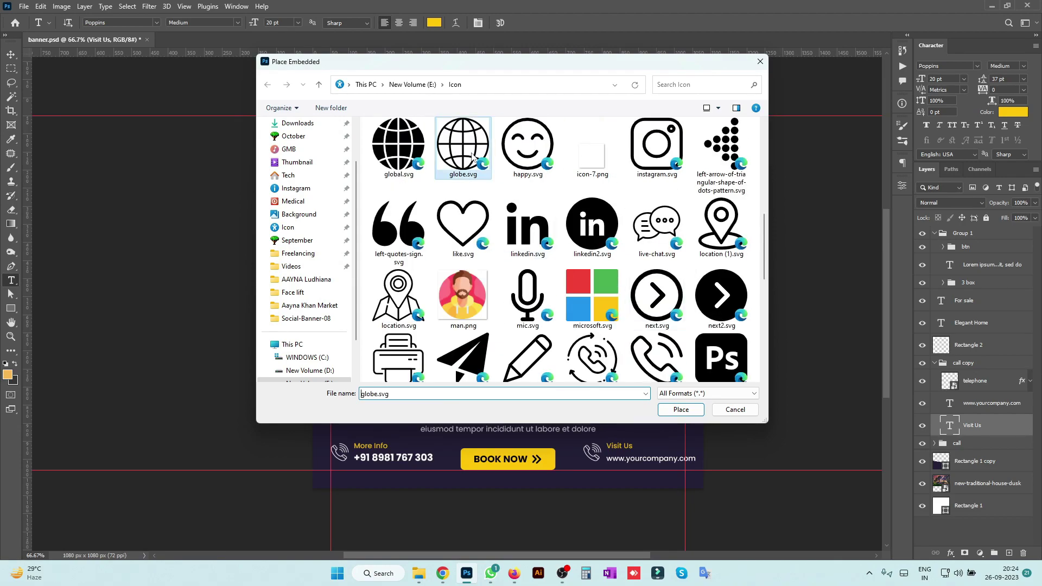
Scale the globe icon to about 10.26% and position it over the telephone icon beside the website address.
drag(484, 227, 572, 310)
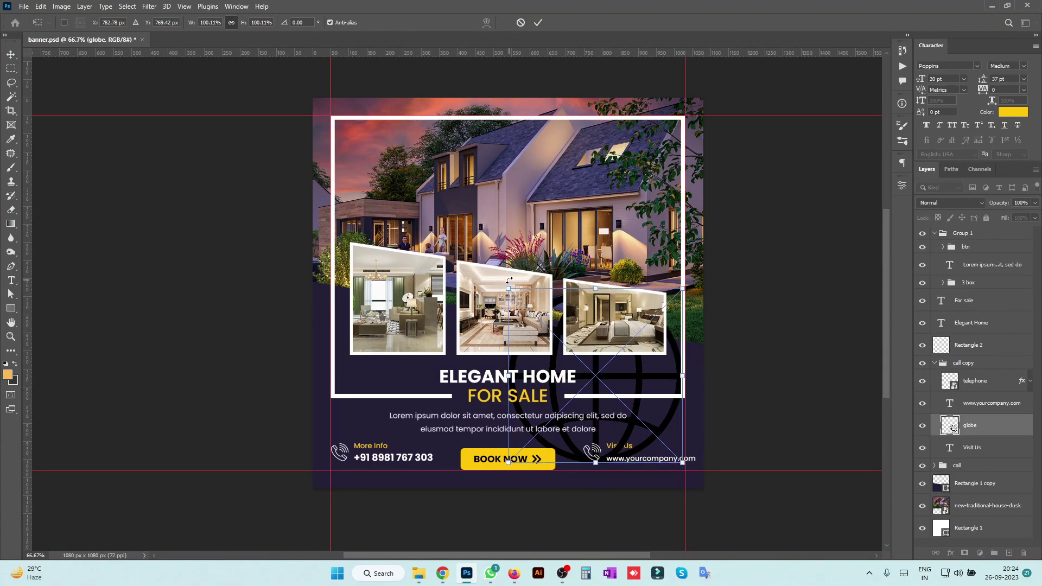
drag(682, 288, 583, 488)
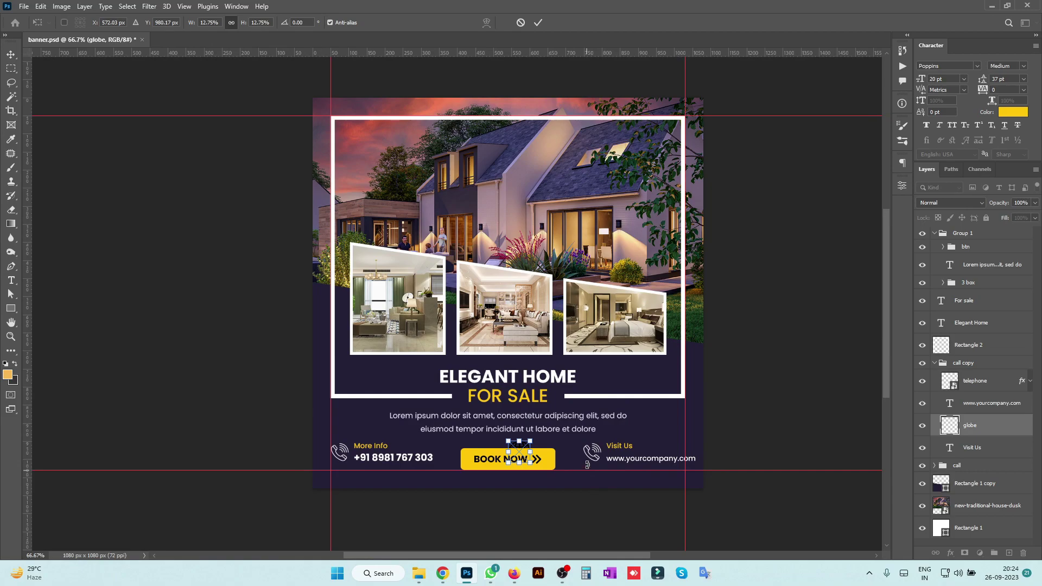
drag(520, 454, 592, 456)
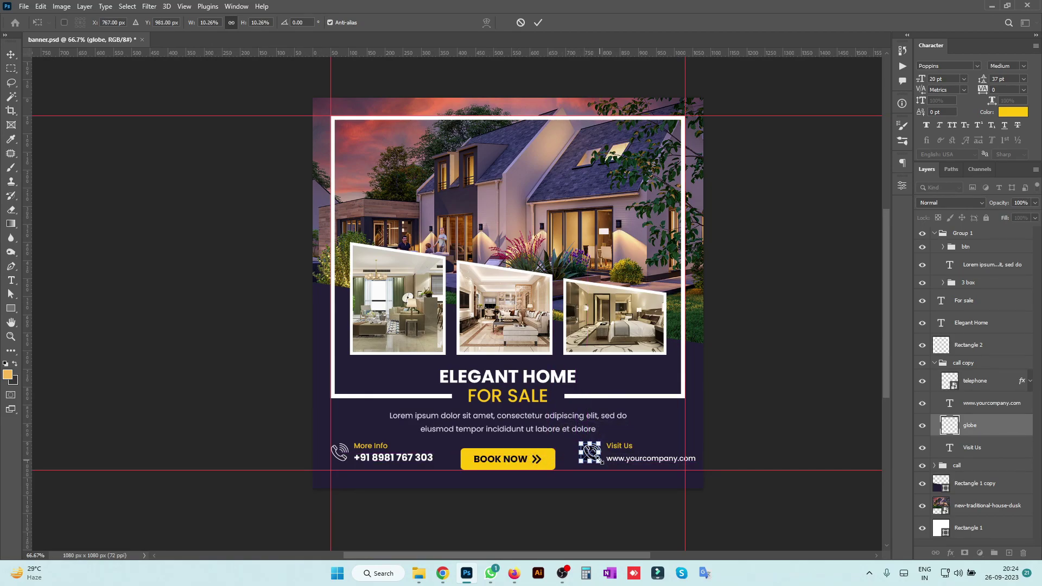
key(Return)
Copy the telephone icon's layer style in the call copy group and paste it onto the globe icon.
click(1008, 379)
right_click(1008, 380)
click(902, 371)
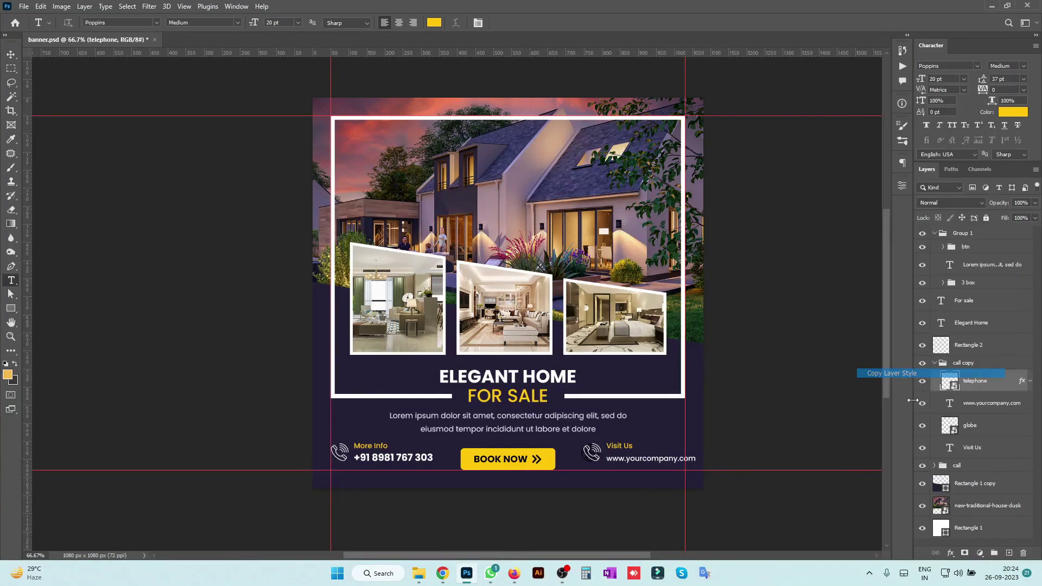
right_click(971, 425)
click(850, 382)
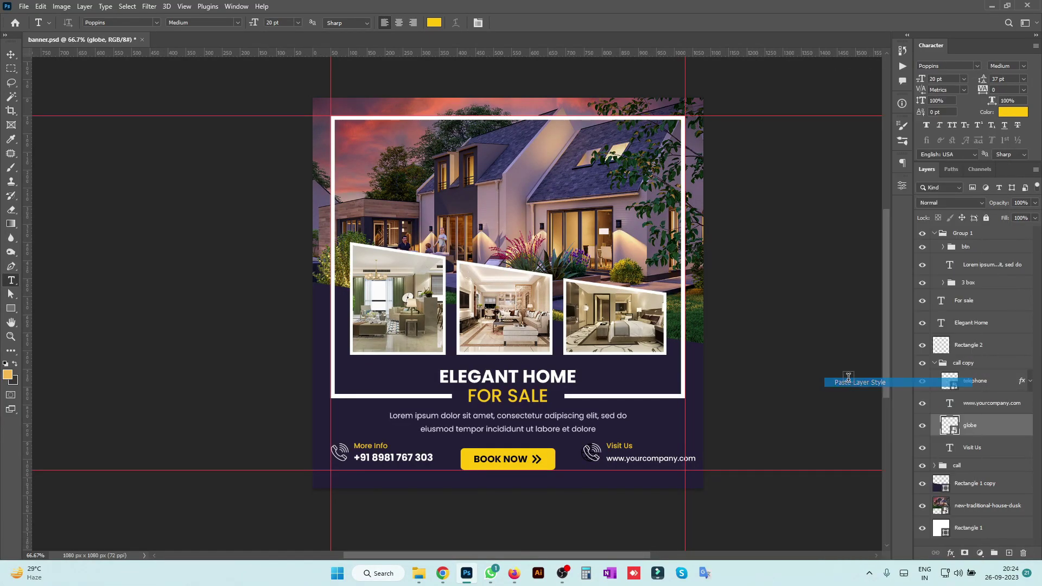
click(1031, 426)
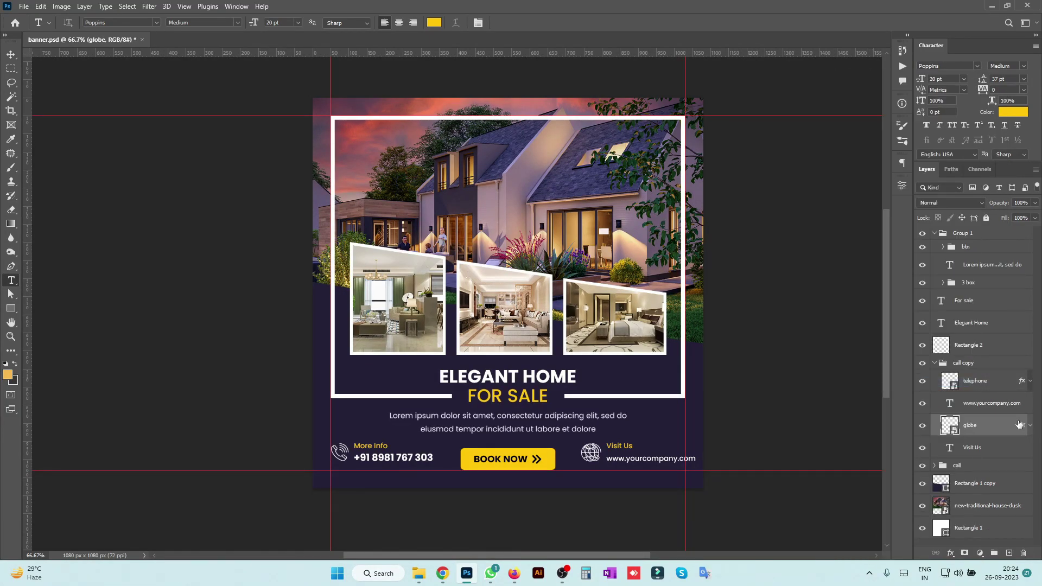
Align the globe icon to the centre of the copied telephone icon and delete that telephone icon.
click(958, 390)
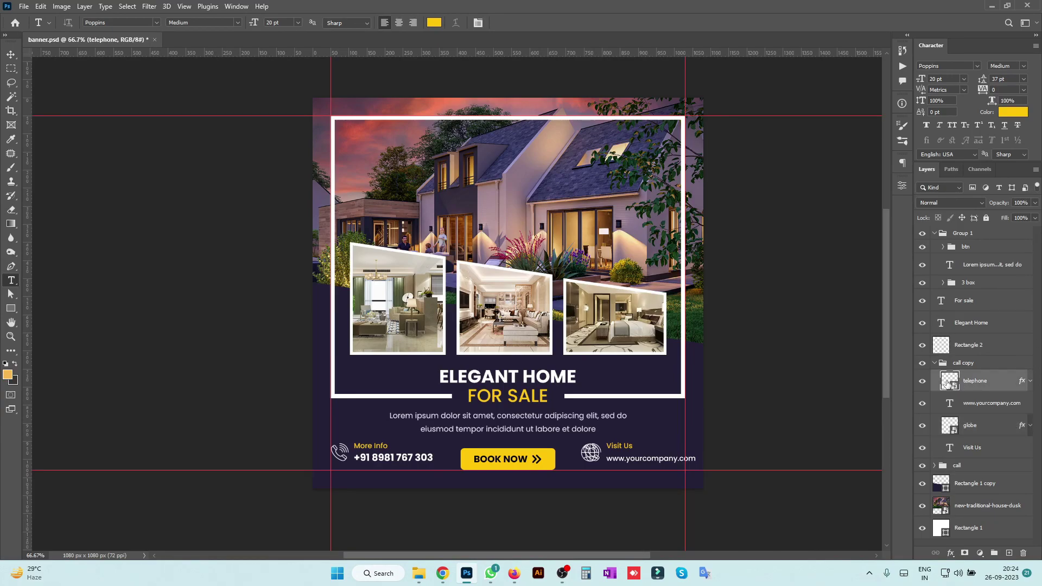
key(super)
key(super)
click(958, 426)
click(16, 52)
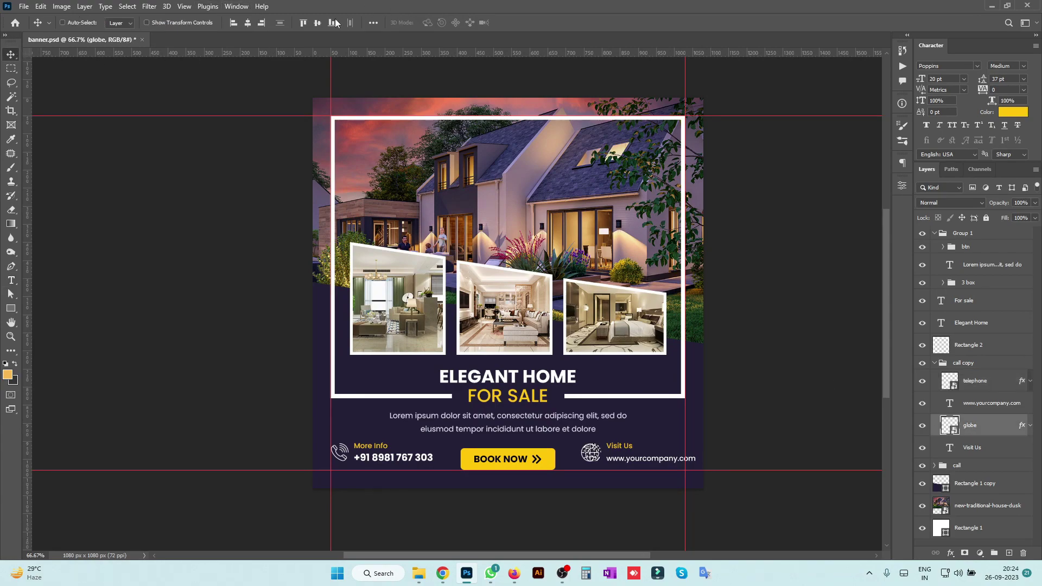
click(247, 23)
key(ctrl+d)
click(989, 383)
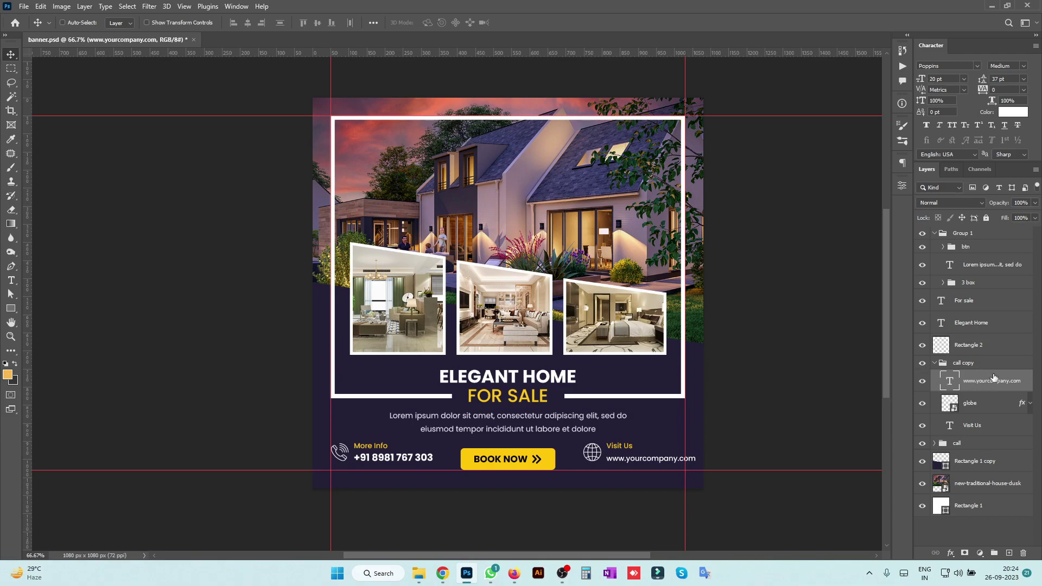
click(985, 407)
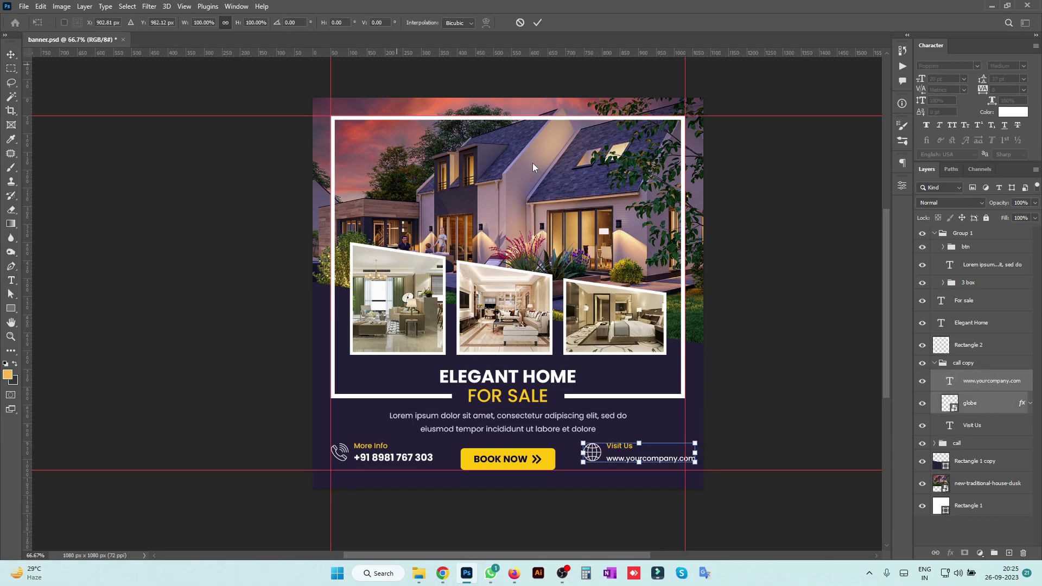
key(ctrl+t)
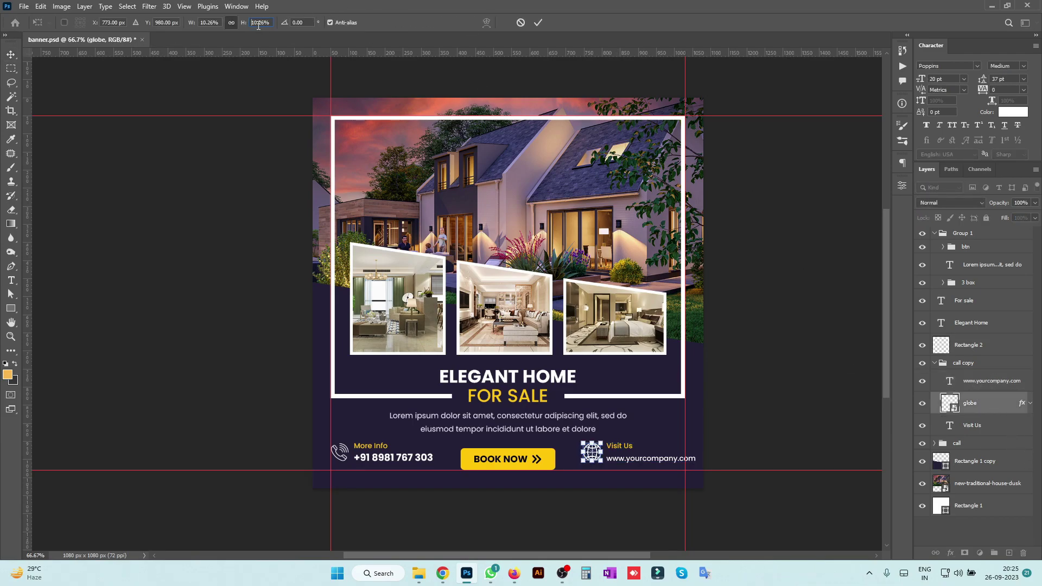
key(Return)
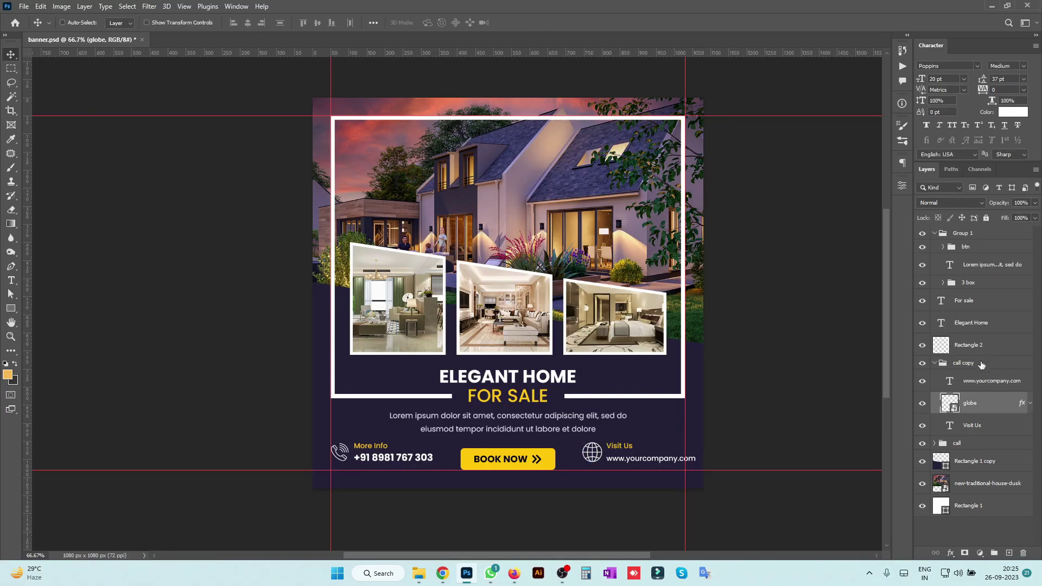
Nudge the globe icon about 3 px left to widen its gap from the website text.
key(Right)
key(Right)
key(Right)
key(Right)
key(Right)
key(Right)
key(Right)
key(Right)
key(Right)
key(Right)
key(Right)
key(Right)
key(Left)
key(Left)
key(Left)
key(Left)
key(Left)
key(Left)
key(Left)
key(Left)
key(Left)
key(Left)
key(Left)
key(Left)
key(Left)
key(Left)
key(Left)
Collapse the call copy group and rename it "web".
click(933, 362)
click(945, 364)
double_click(962, 362)
text(web)
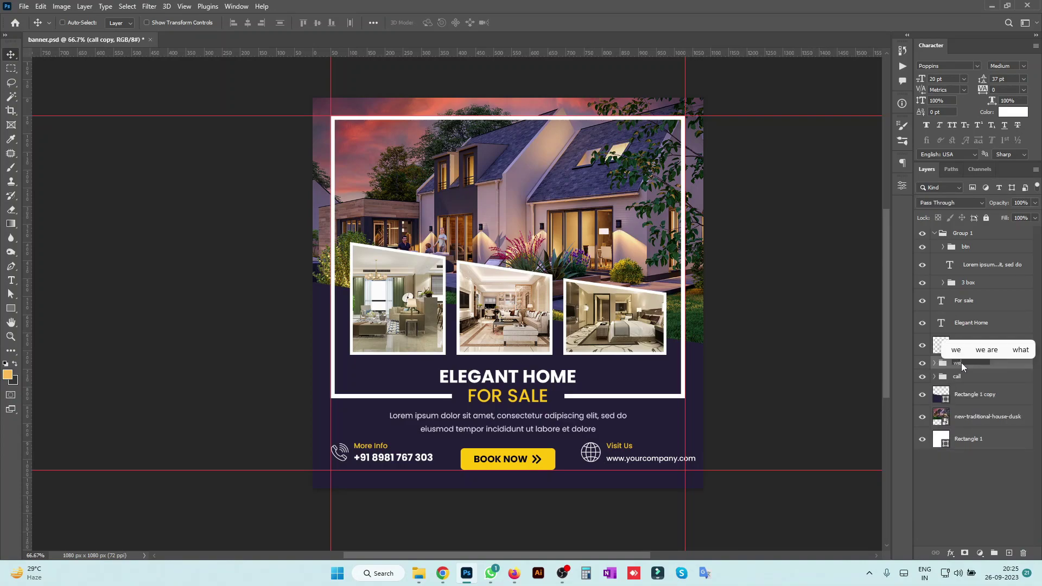
key(Return)
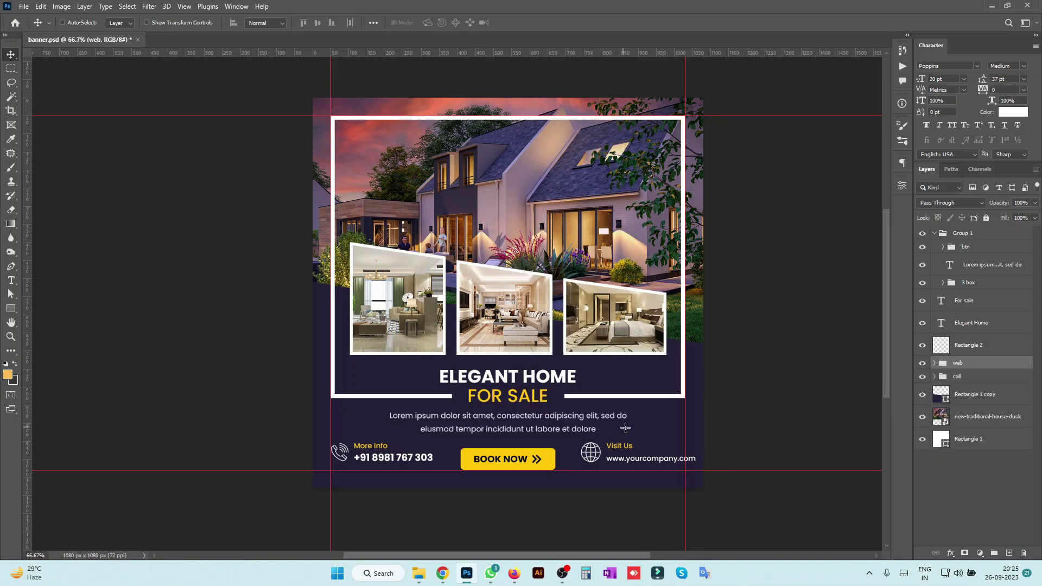
Shift the web group about 30 px left so its website text ends at the right margin guide.
key(m)
key(v)
key(shift+Left)
key(shift+Left)
key(shift+Left)
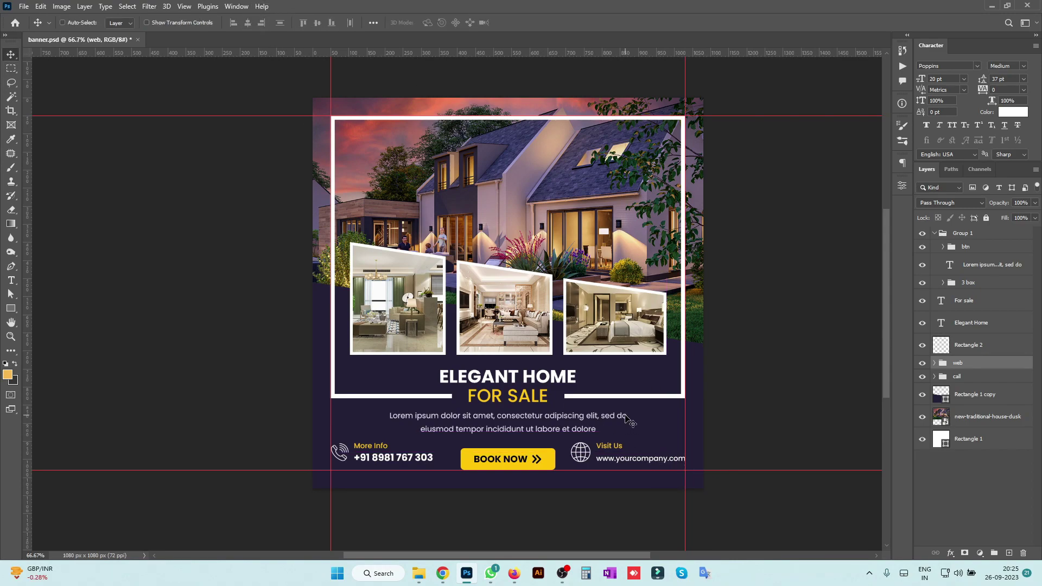
Nudge the globe icon inside the web group a few pixels right, closer to the website text.
click(934, 363)
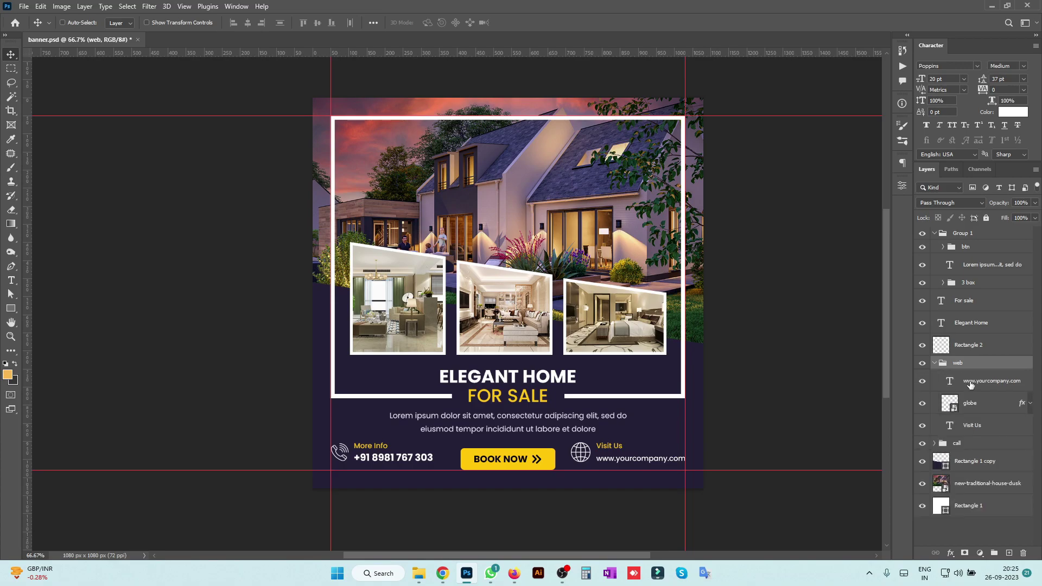
click(971, 381)
click(970, 404)
key(Right)
key(Right)
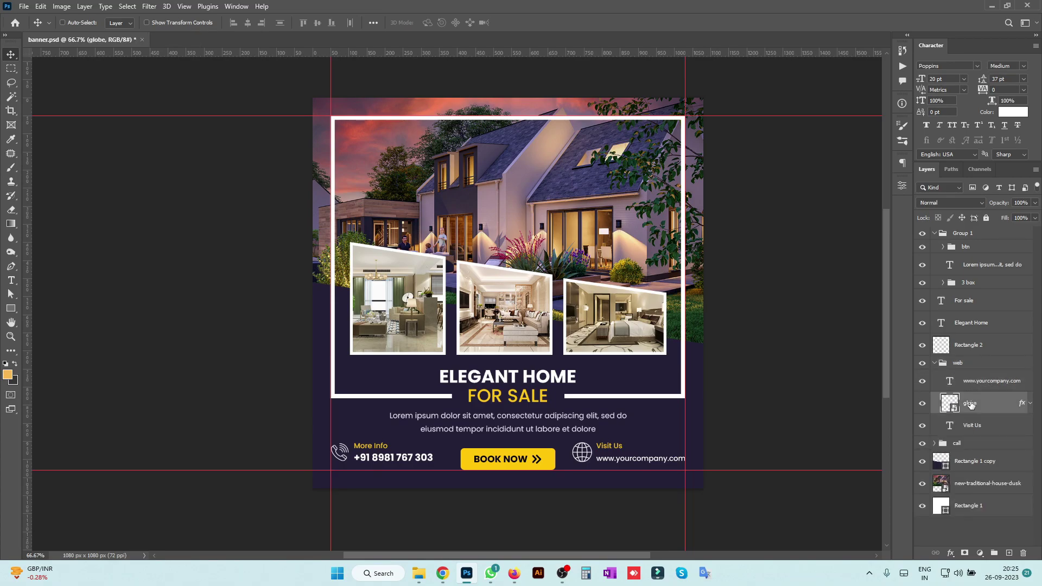
click(935, 364)
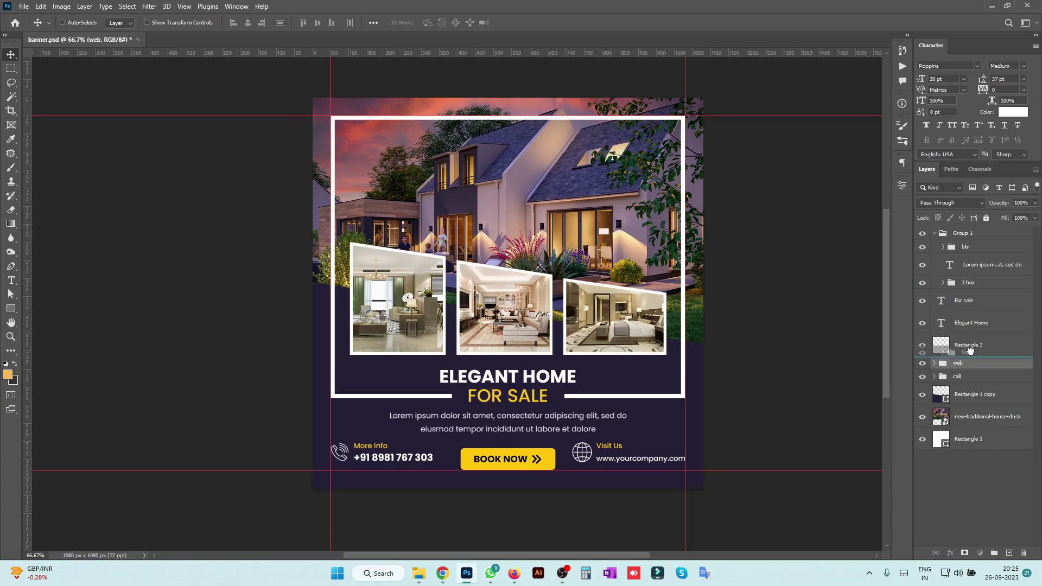
Move the btn group out of Group 1 to just above web; distribute btn, web and call vertically and align their vertical centers.
drag(970, 350, 970, 354)
shift+click(966, 379)
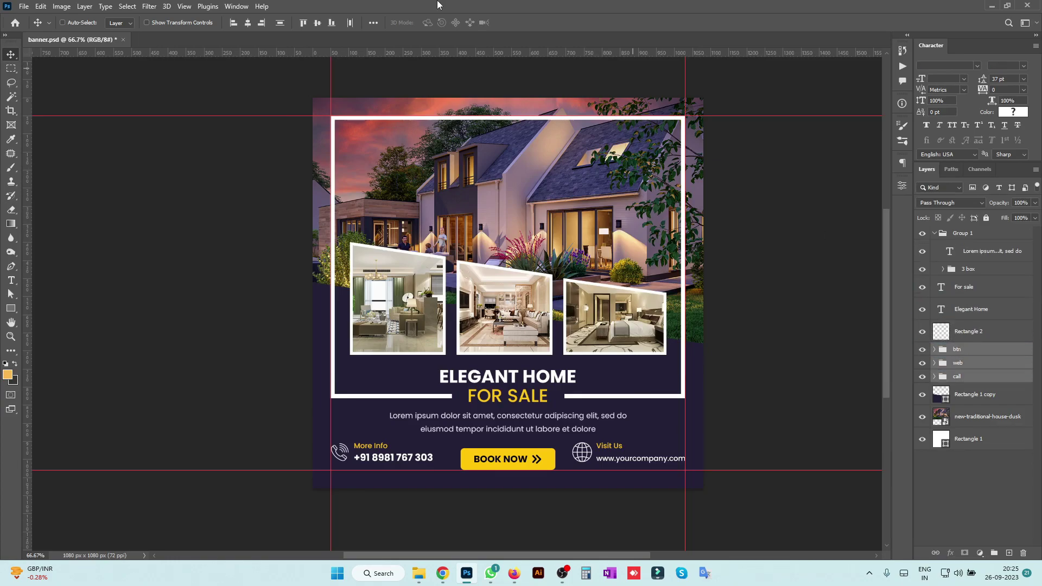
click(373, 22)
click(322, 121)
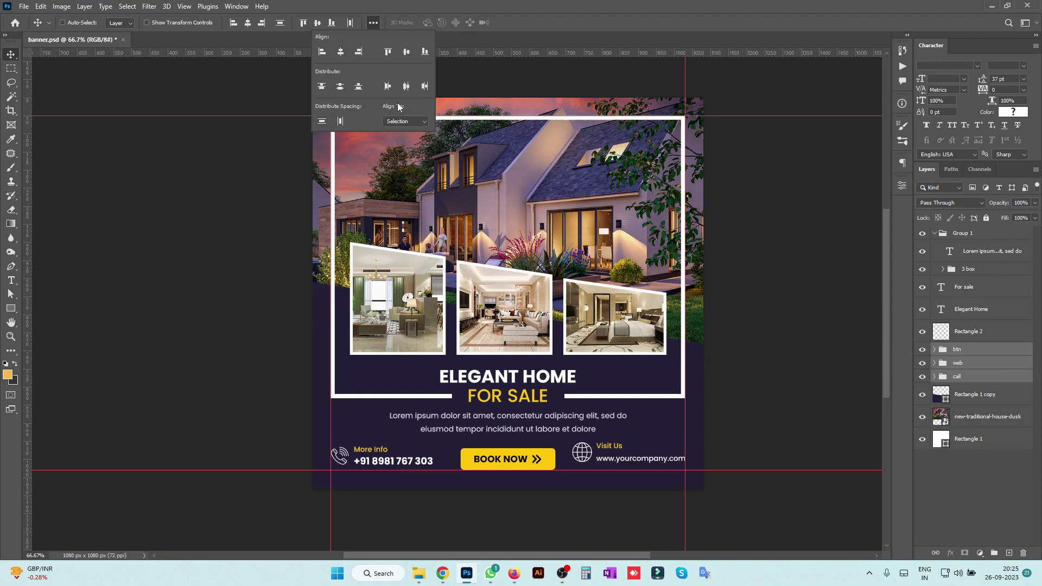
click(405, 53)
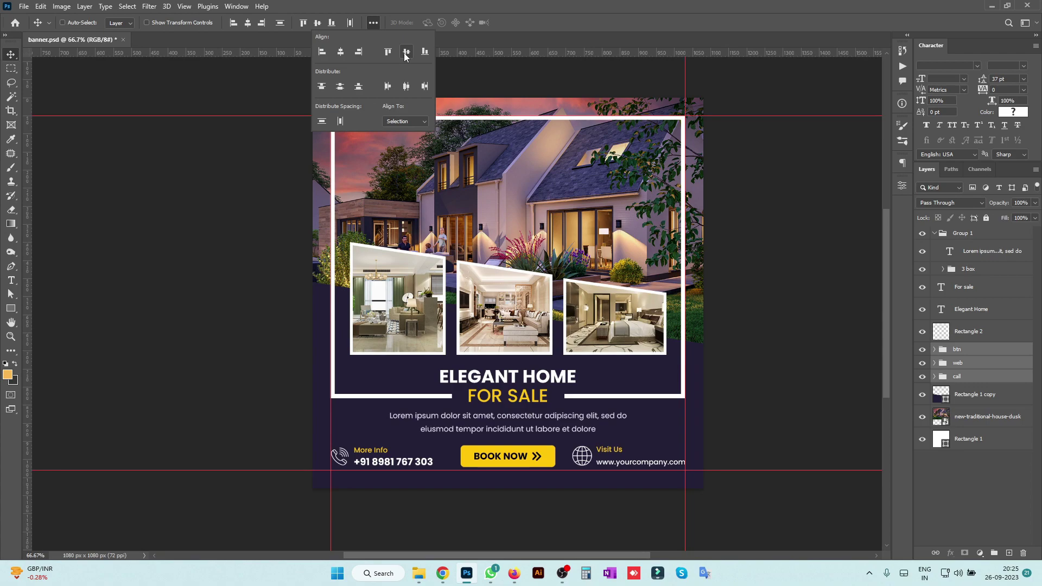
Hide the guides and nudge the btn, web and call groups down about 4 px.
key(ctrl+semicolon)
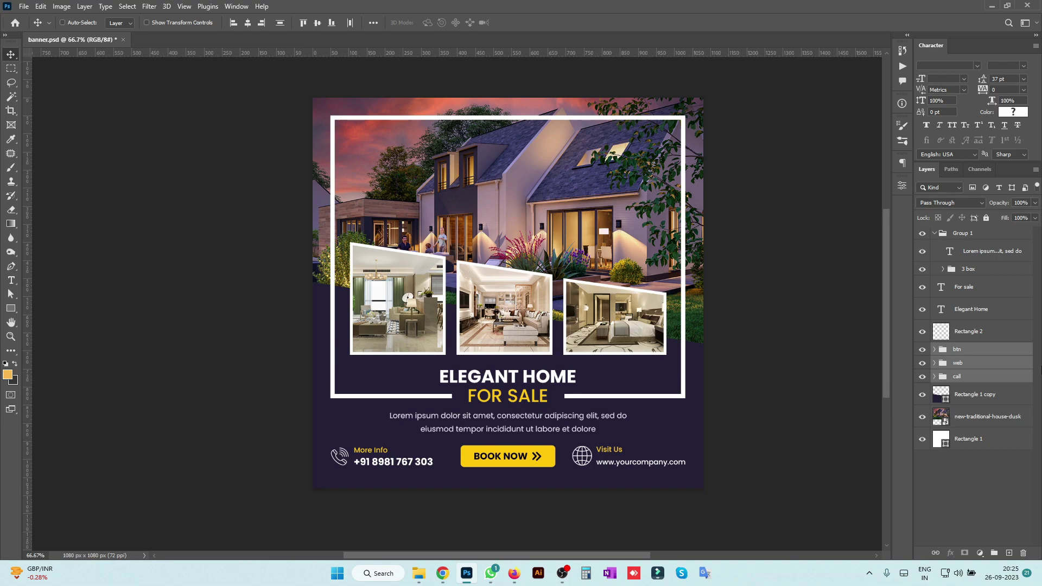
key(ctrl+semicolon)
key(ctrl+semicolon)
key(Down)
key(Down)
key(Down)
key(Down)
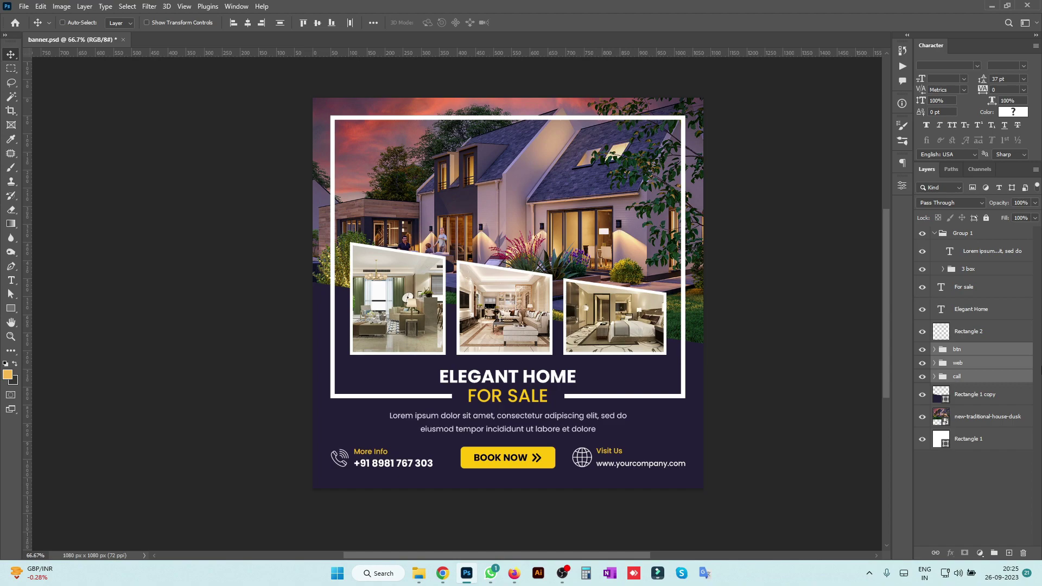
Set the leading of the lorem ipsum paragraph to 32 pt and nudge the paragraph up about 4 px.
right_click(549, 422)
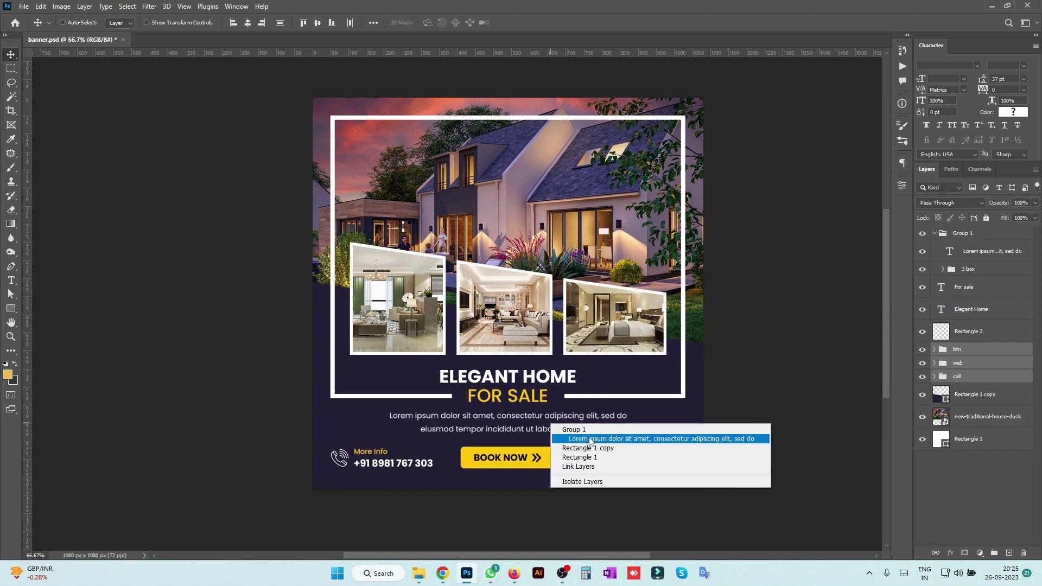
click(558, 438)
click(1009, 79)
text(32)
key(Return)
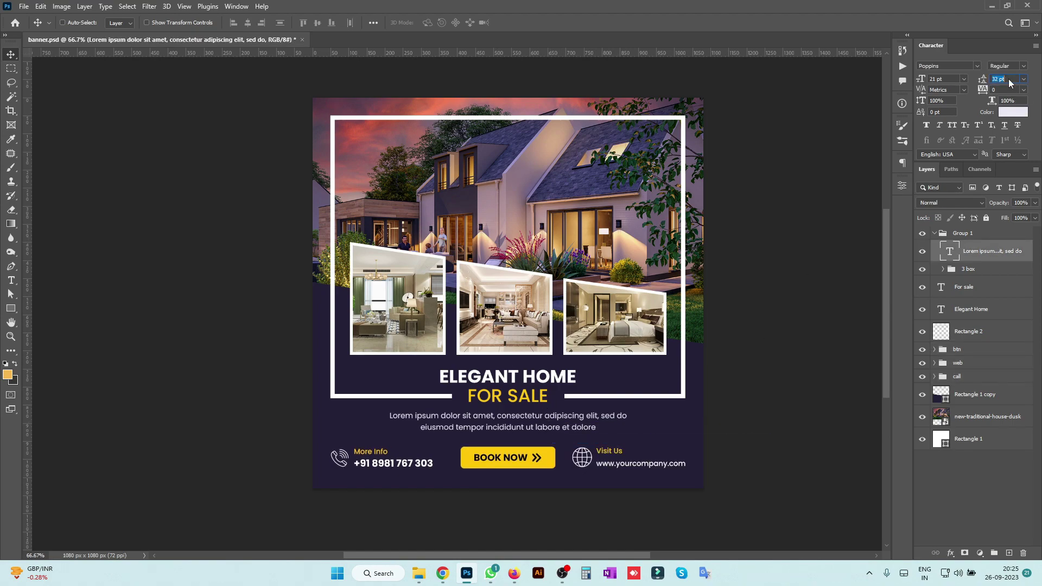
click(11, 68)
click(11, 55)
key(Up)
key(Up)
key(Up)
key(Up)
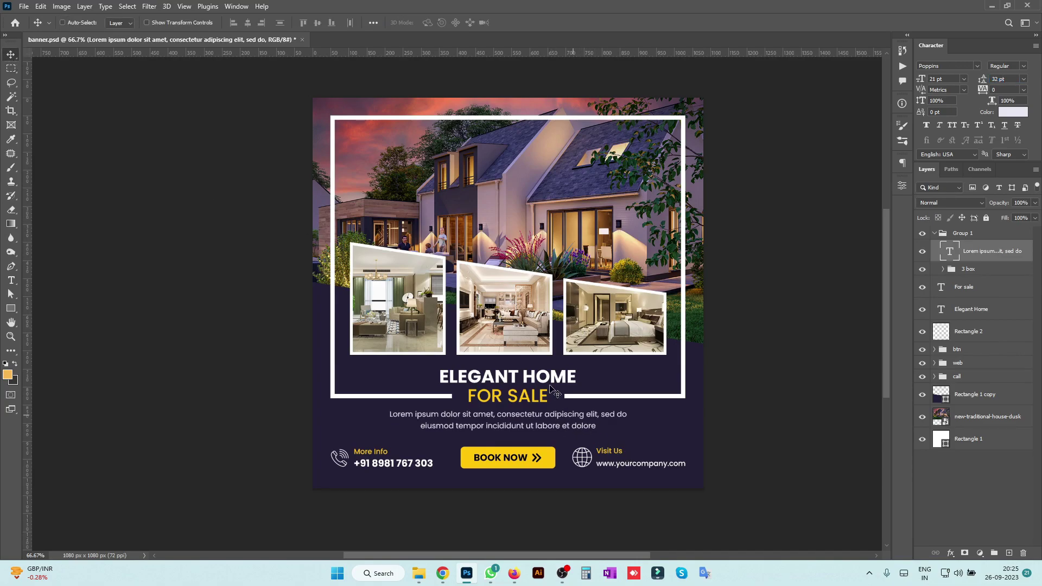
right_click(496, 371)
click(630, 330)
drag(614, 289, 626, 287)
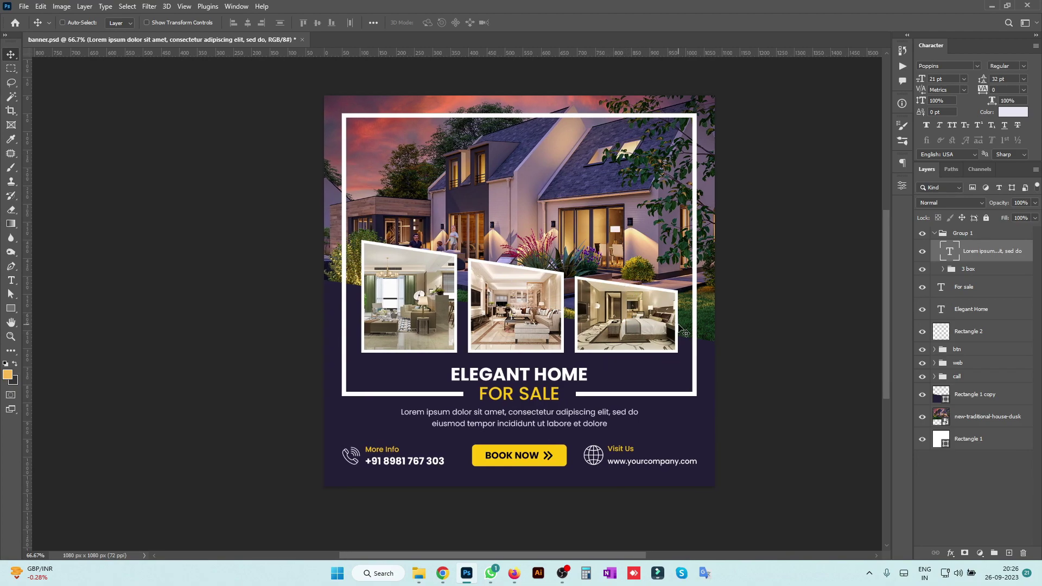
drag(760, 437, 752, 430)
ctrl+click(696, 416)
drag(711, 254, 690, 262)
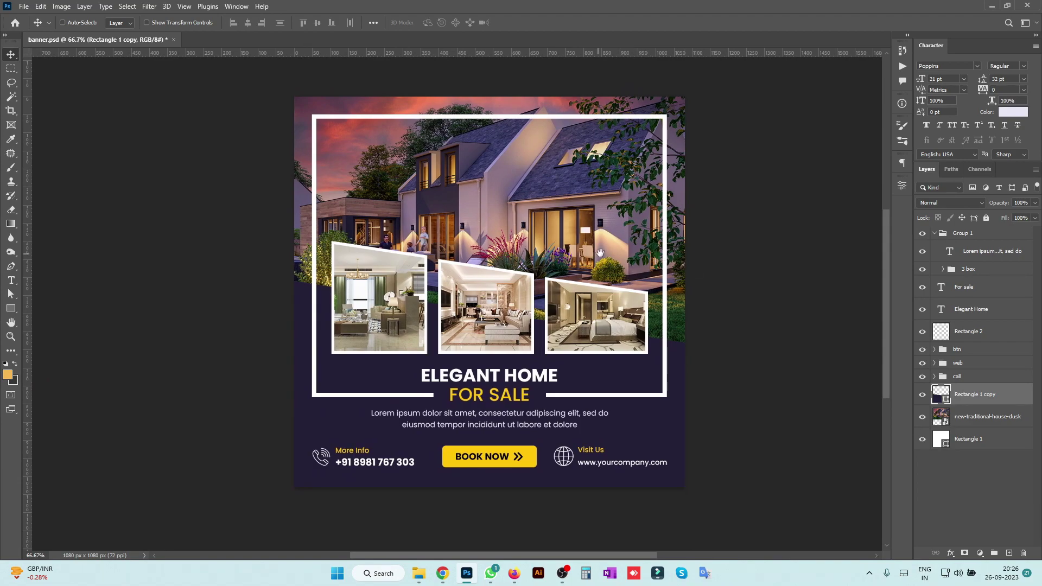
scroll(597, 253, right, 2)
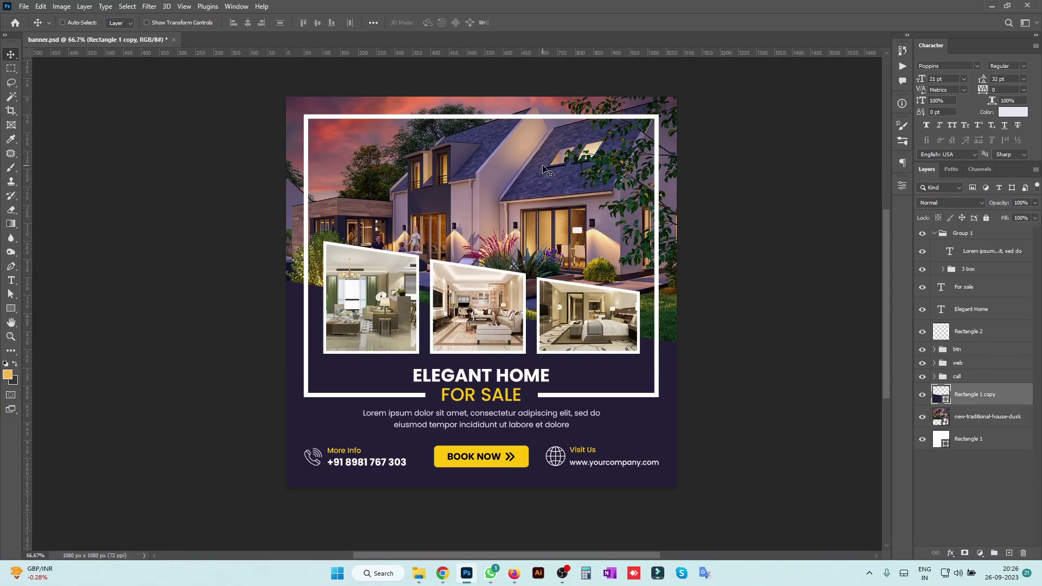
Start placing an embedded file and check the logo files in the PixelArt Logo folder on drive E.
click(24, 6)
click(52, 210)
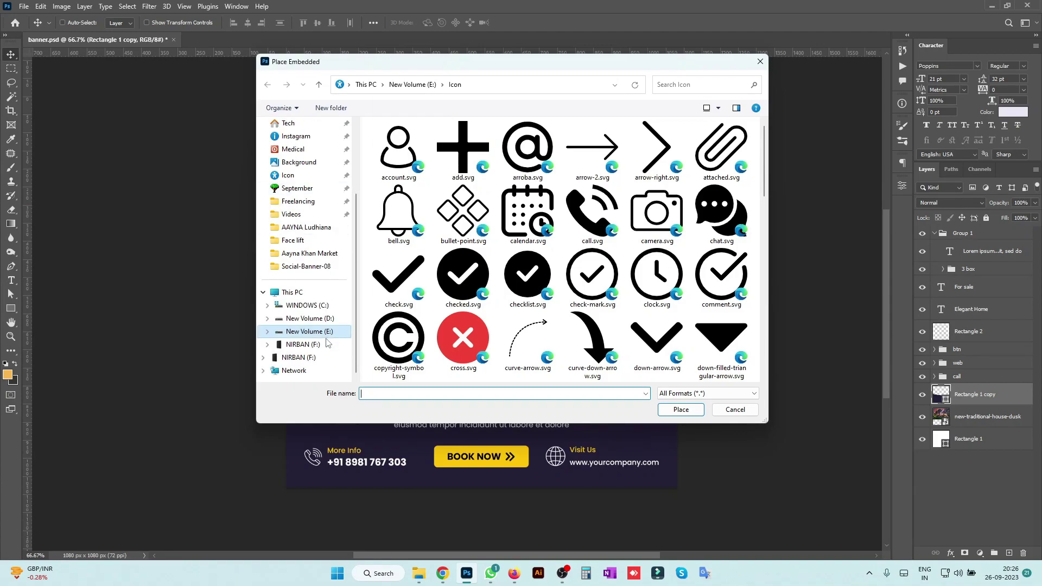
click(325, 332)
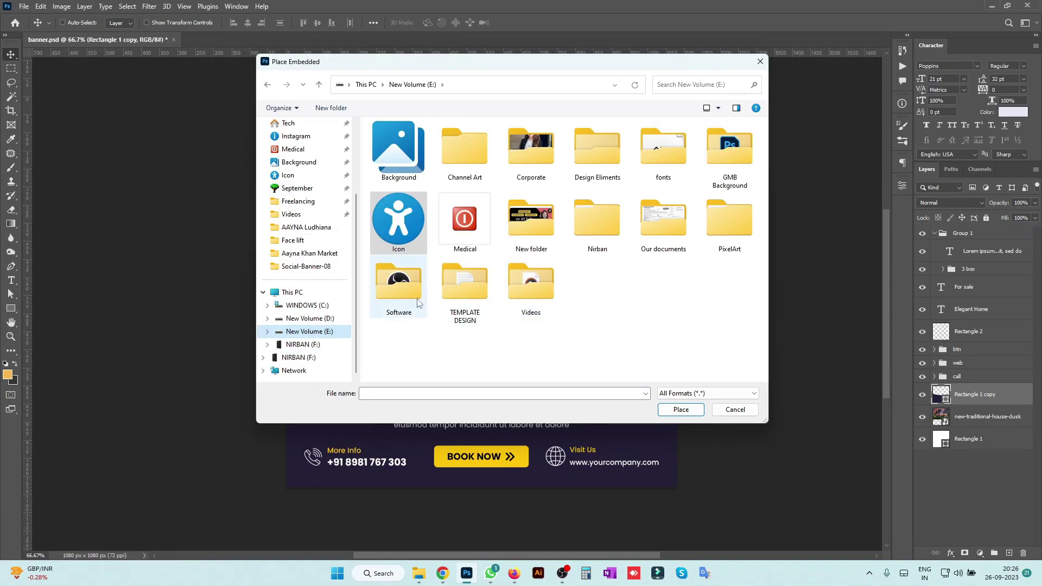
double_click(721, 228)
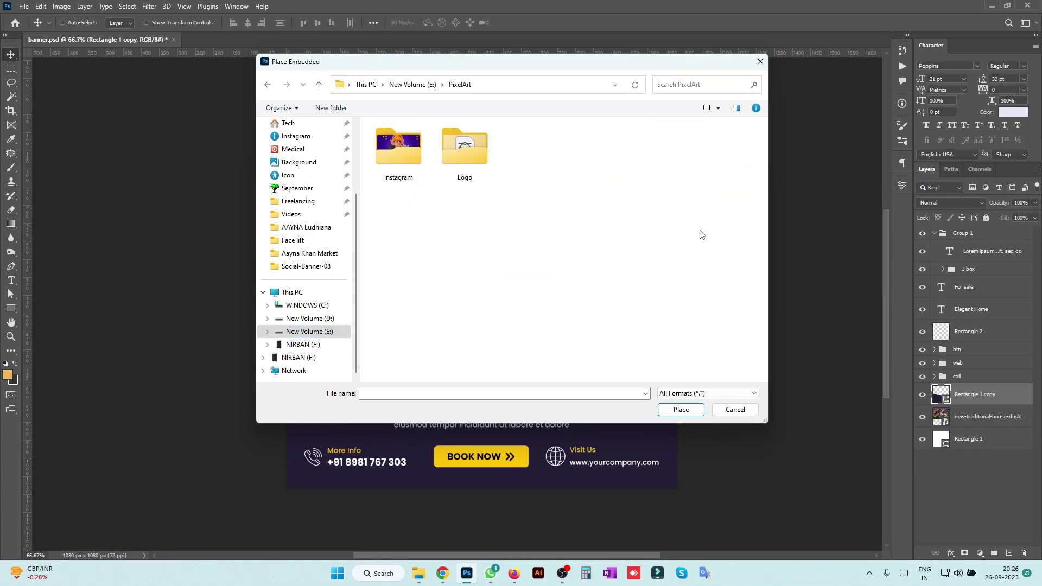
double_click(468, 157)
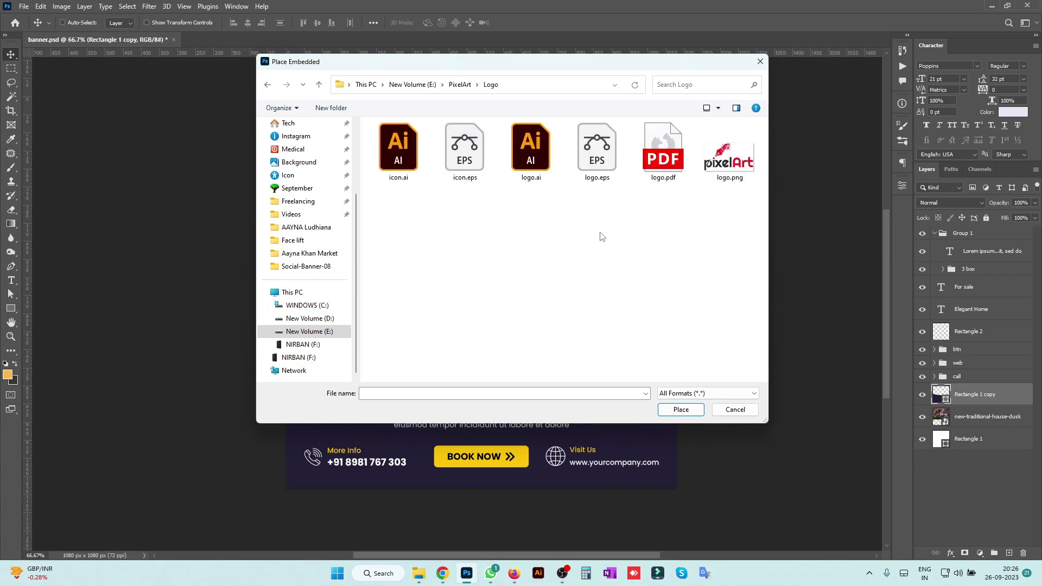
click(738, 170)
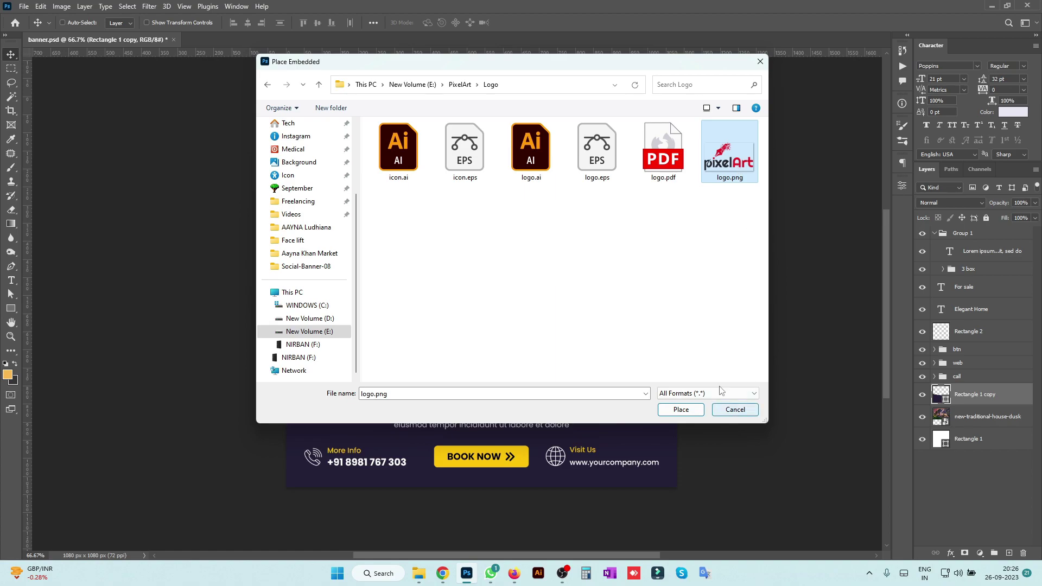
scroll(310, 208, up, 2)
Look through the Icon folder for a symbol suitable as the banner's logo.
click(299, 214)
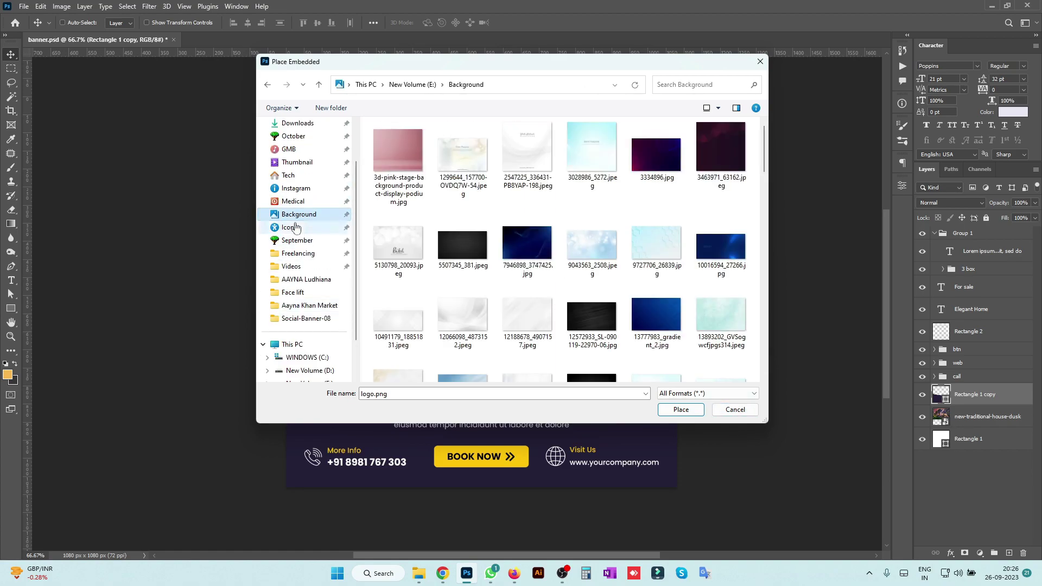
scroll(500, 224, down, 10)
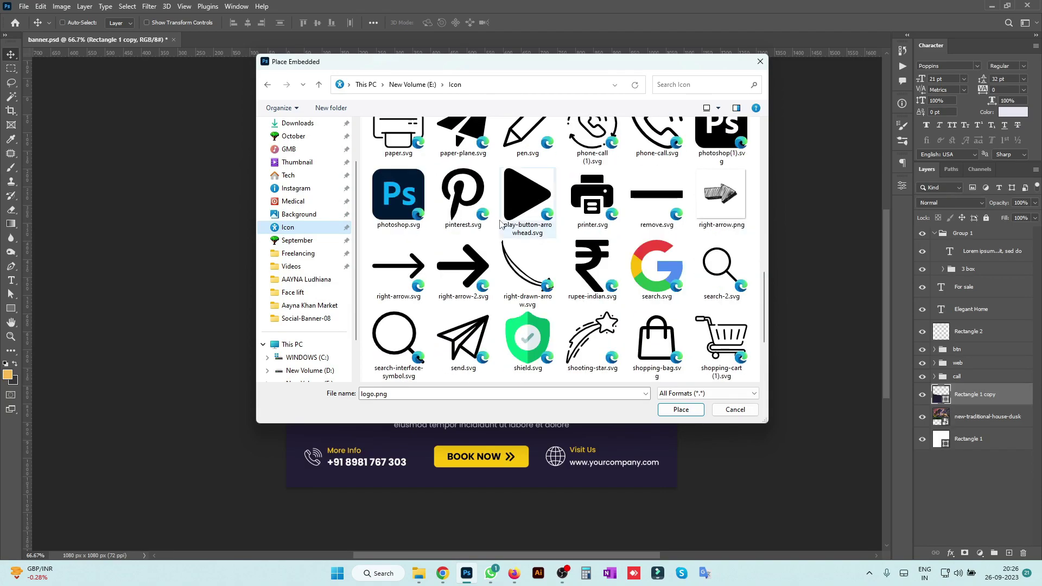
scroll(500, 223, up, 10)
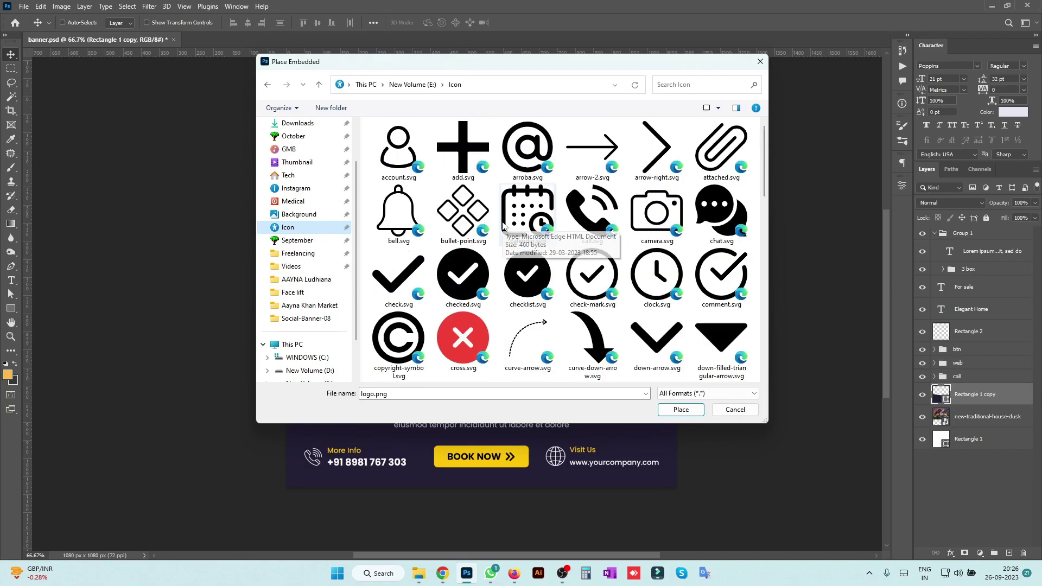
scroll(503, 226, down, 10)
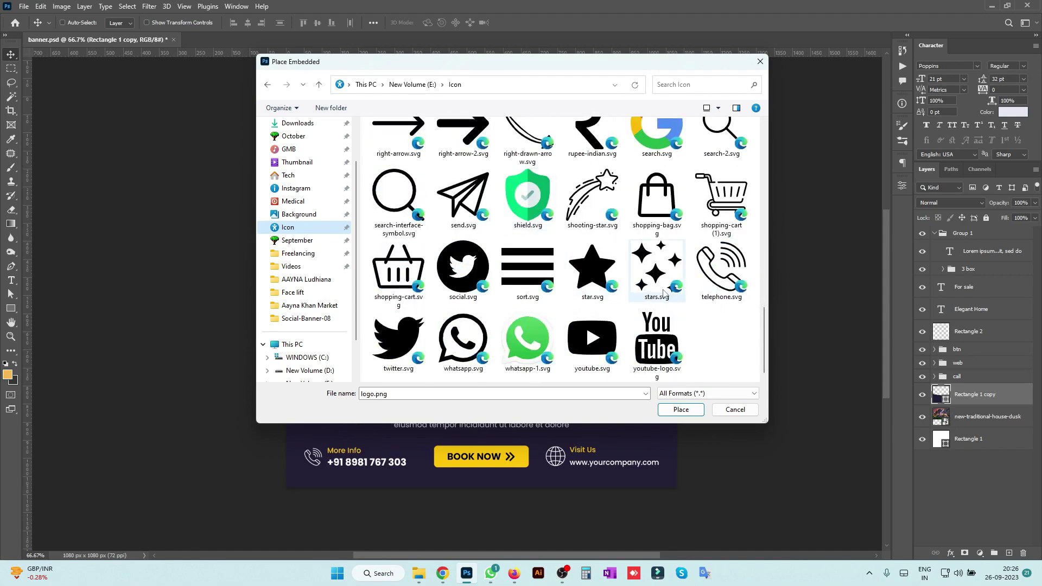
scroll(663, 295, up, 6)
scroll(666, 295, up, 3)
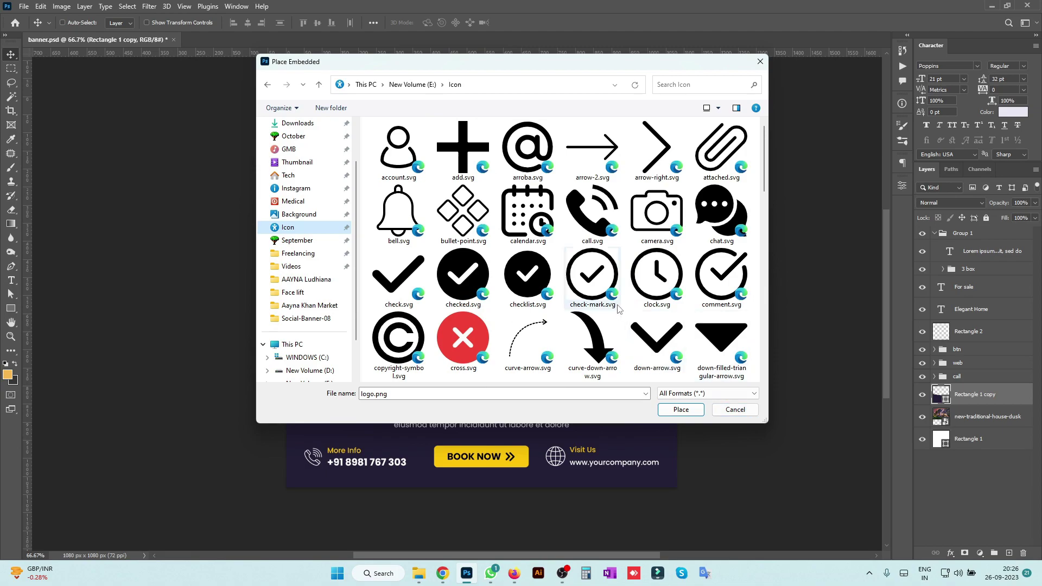
scroll(619, 308, down, 5)
scroll(619, 308, down, 3)
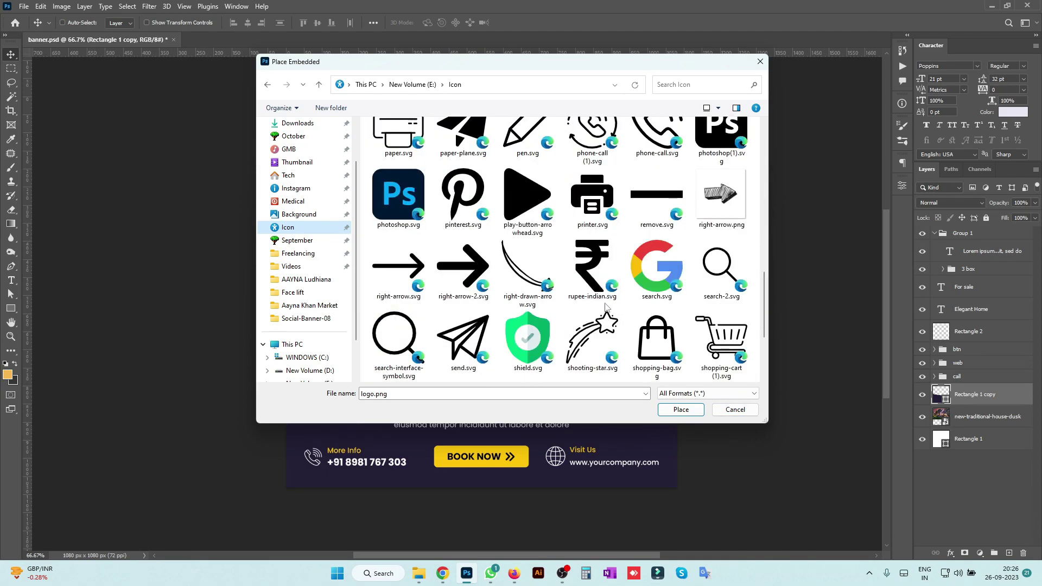
Place paper-plane.svg, scaled to about 10.6%, just inside the white frame's upper-left corner.
click(483, 149)
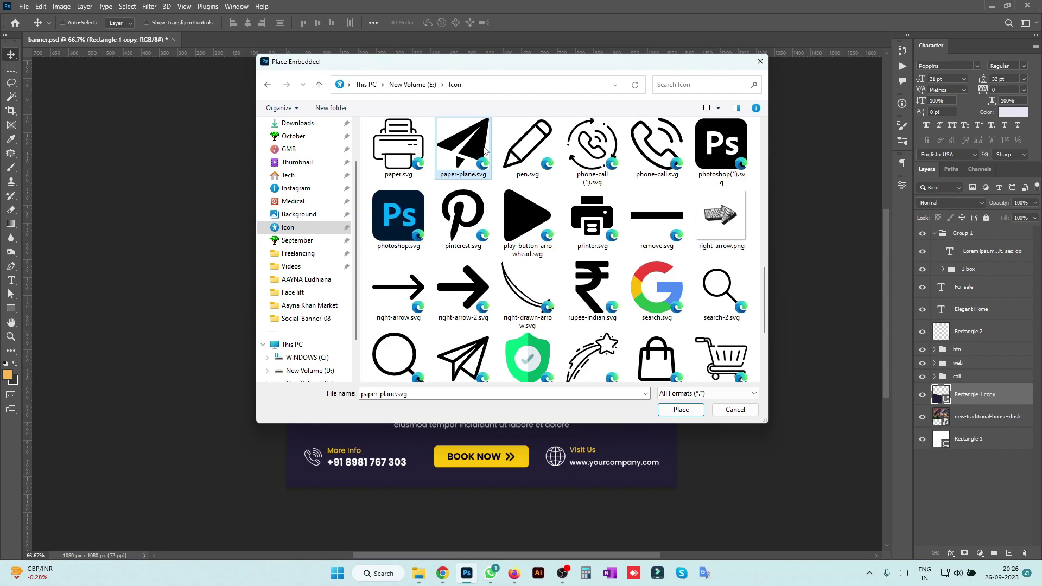
double_click(484, 148)
drag(402, 135, 464, 155)
drag(495, 303, 336, 145)
key(Return)
key(ctrl+t)
key(Return)
Give the paper-plane a color overlay in the yellow sampled from the Book Now button and collapse its effects list.
click(950, 553)
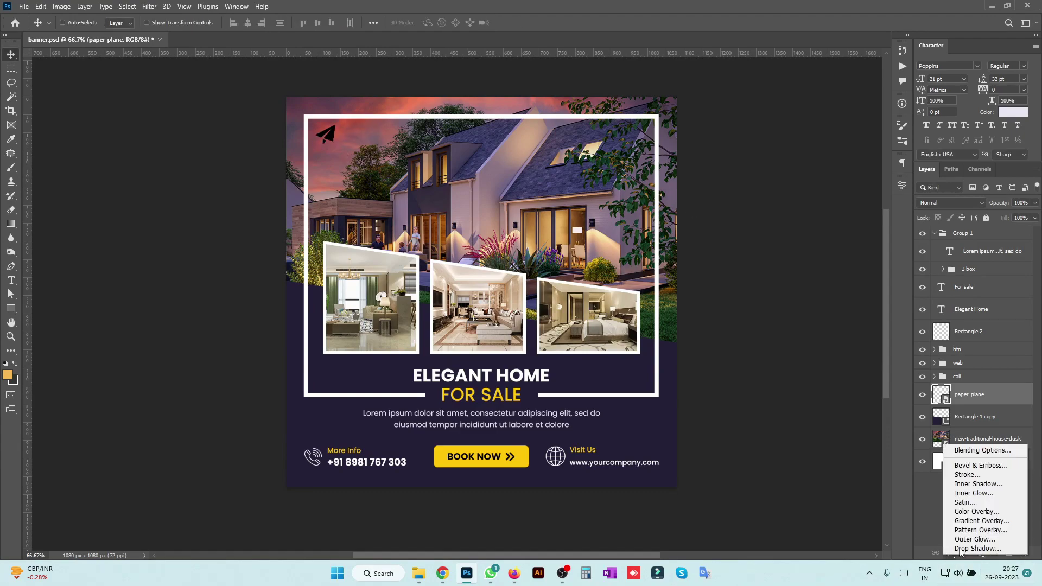
click(987, 512)
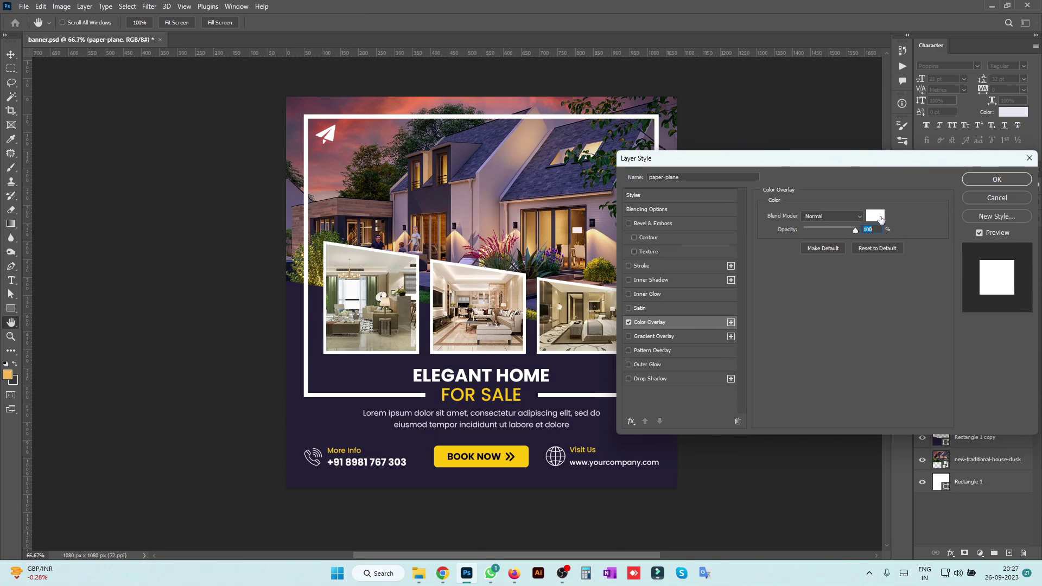
click(875, 216)
click(518, 455)
key(Return)
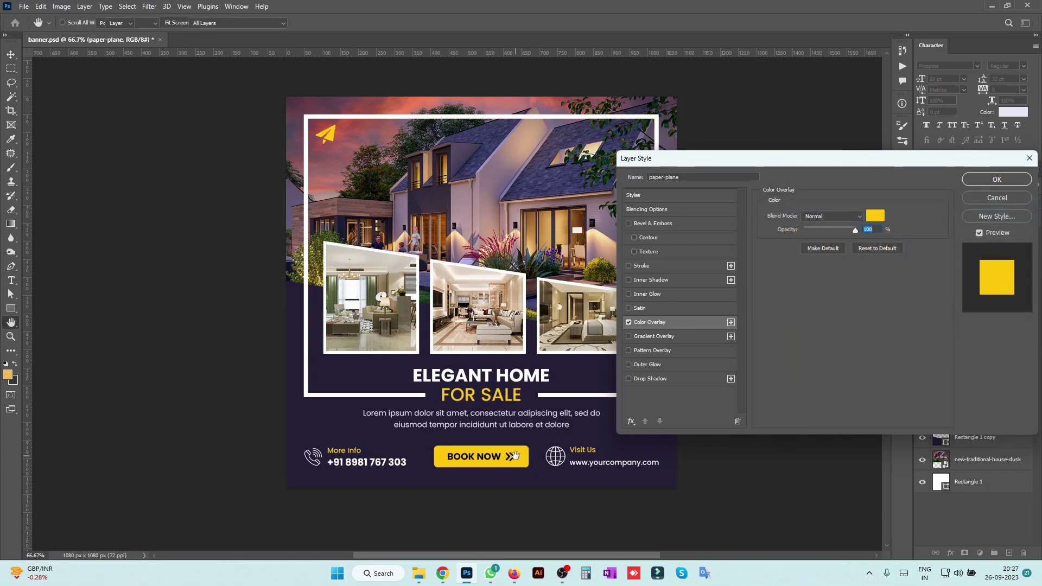
key(Return)
click(1029, 395)
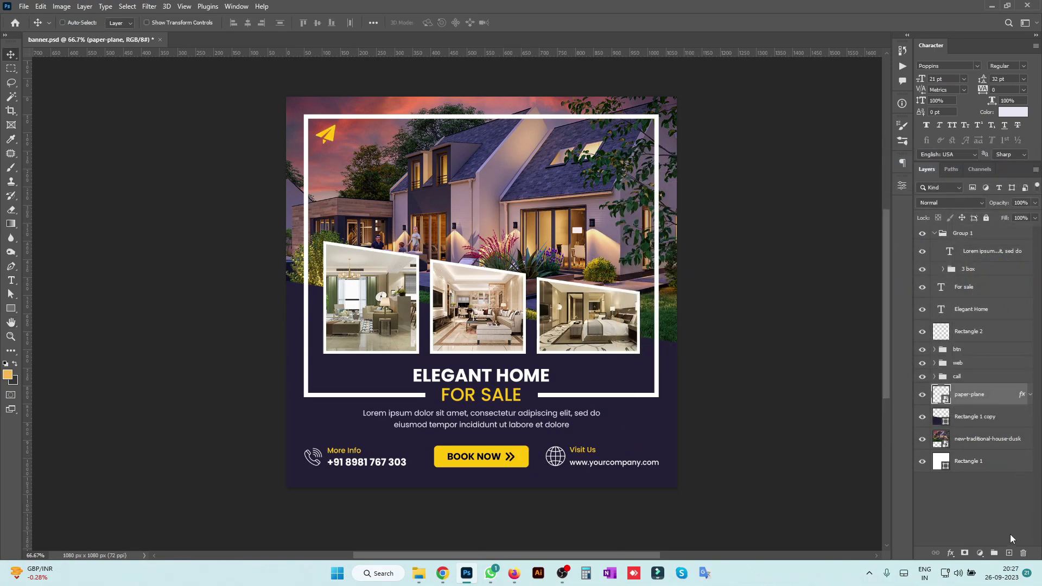
Add the text "Home" over the house photo as a new text layer.
key(t)
click(360, 151)
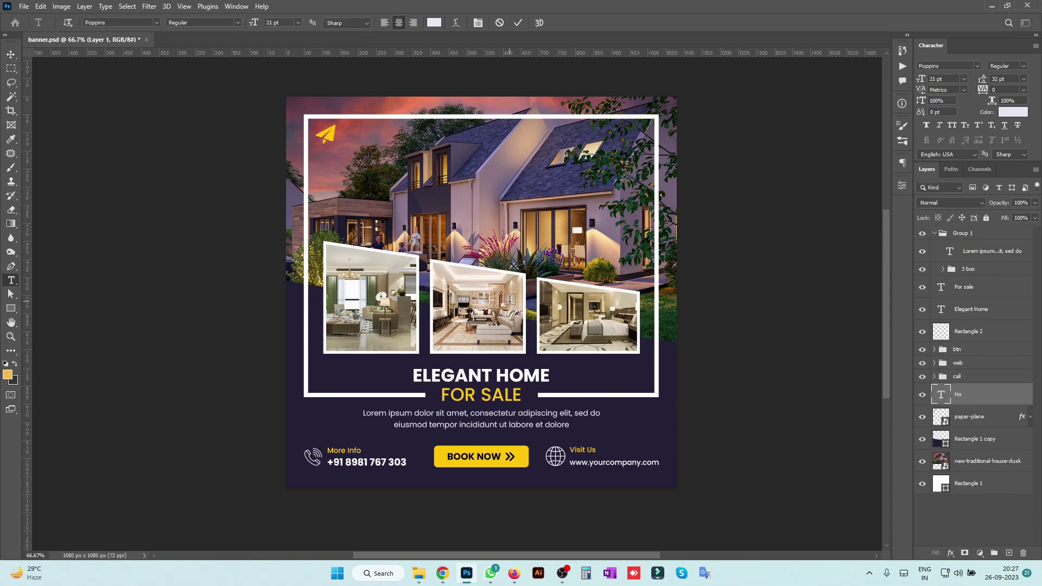
key(Escape)
click(423, 162)
text(Home)
key(ctrl+Return)
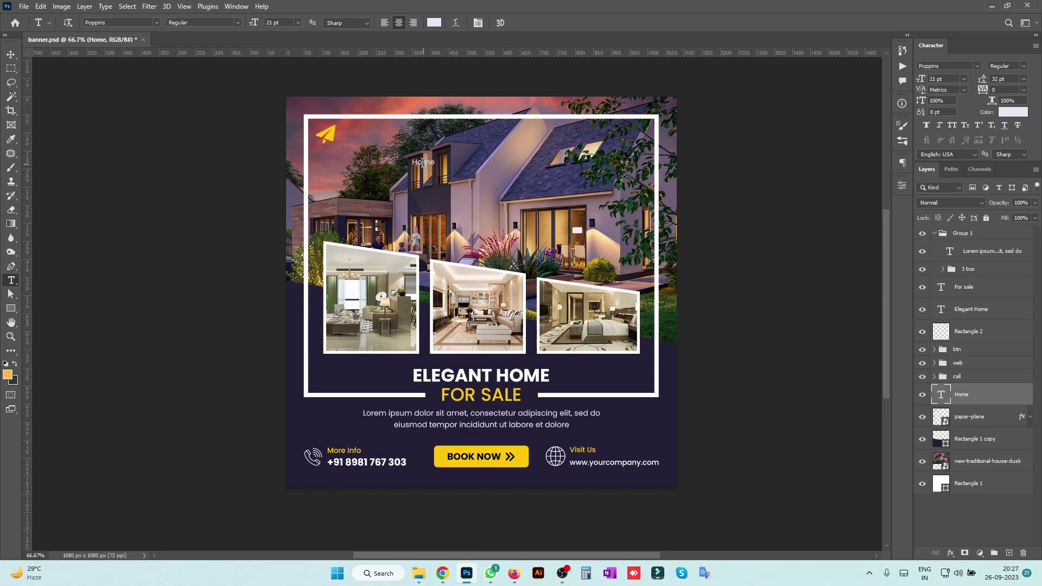
Format the Home text as Poppins Bold, all caps, 44 pt and move it beside the paper-plane icon.
click(1008, 66)
click(976, 185)
click(941, 79)
scroll(942, 80, up, 14)
scroll(942, 79, up, 7)
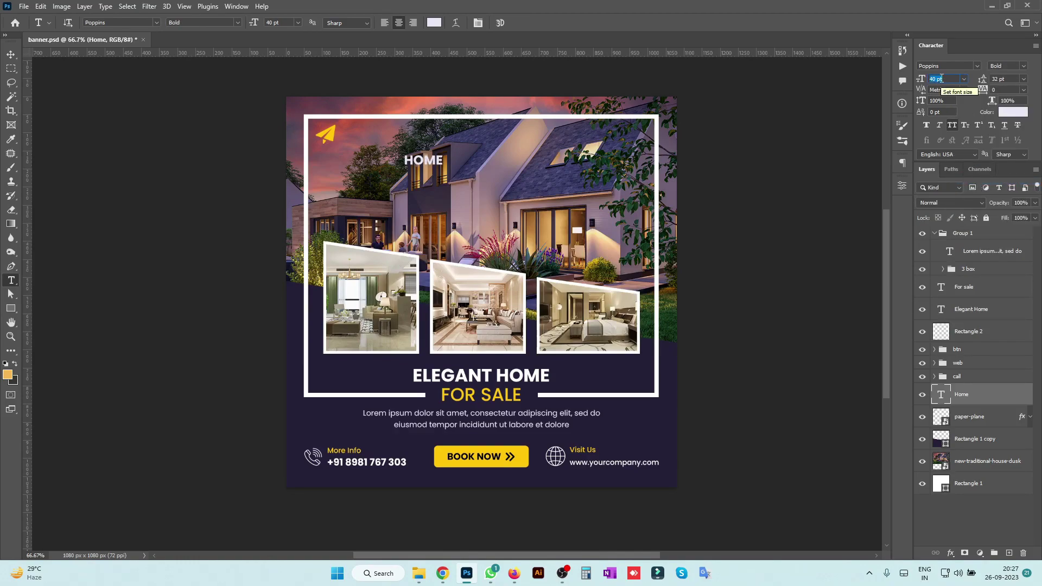
scroll(942, 82, up, 1)
key(Return)
key(v)
drag(431, 170, 375, 139)
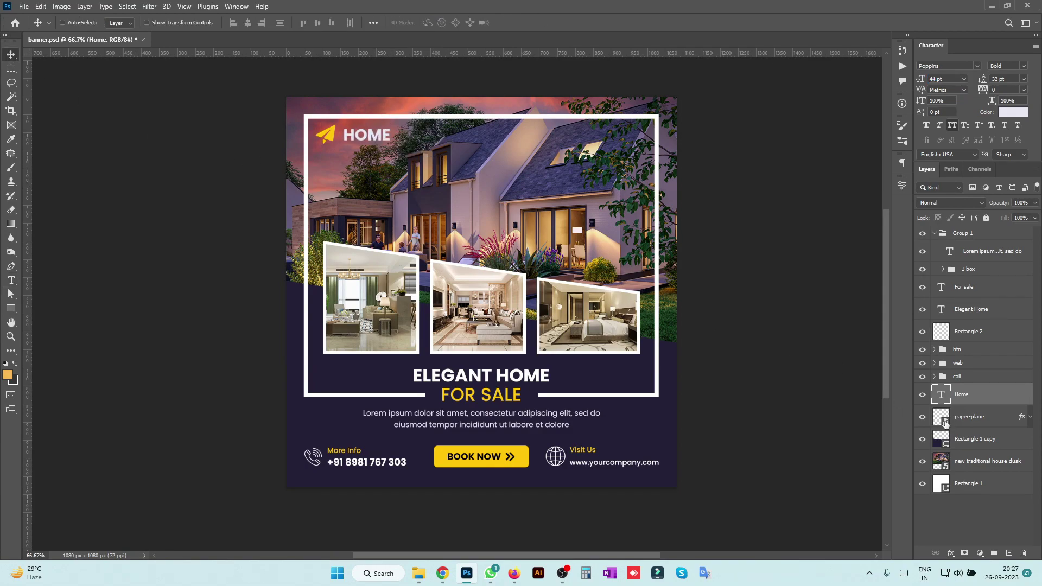
Scale the paper-plane icon to 8% in width and height.
click(963, 423)
key(ctrl+t)
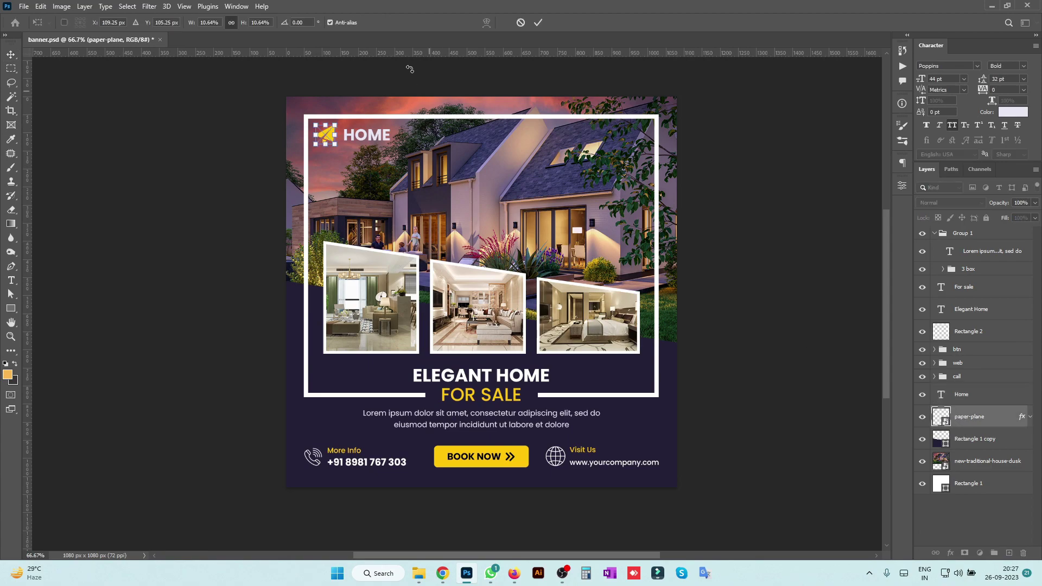
text(8)
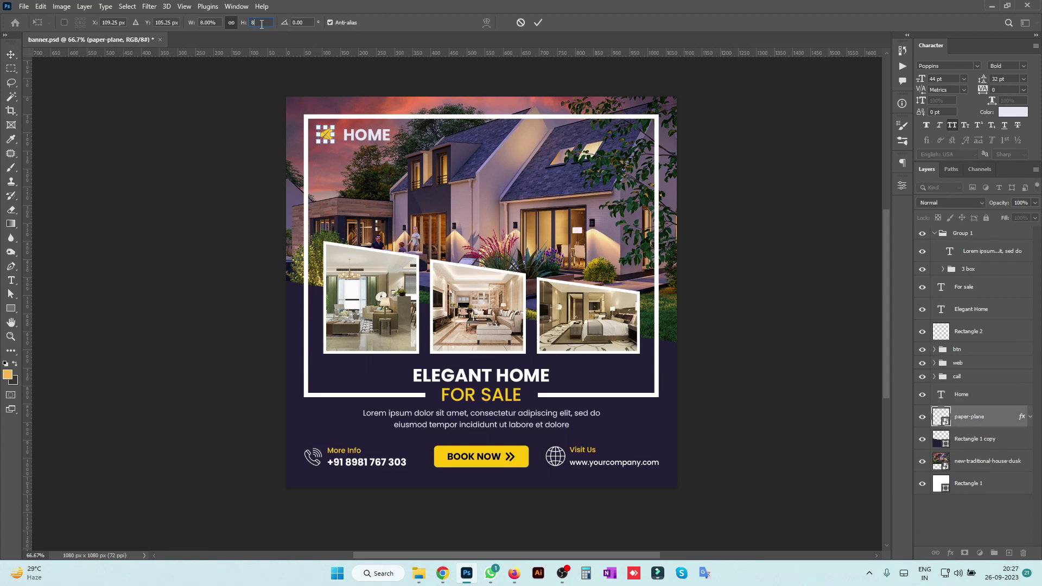
key(Return)
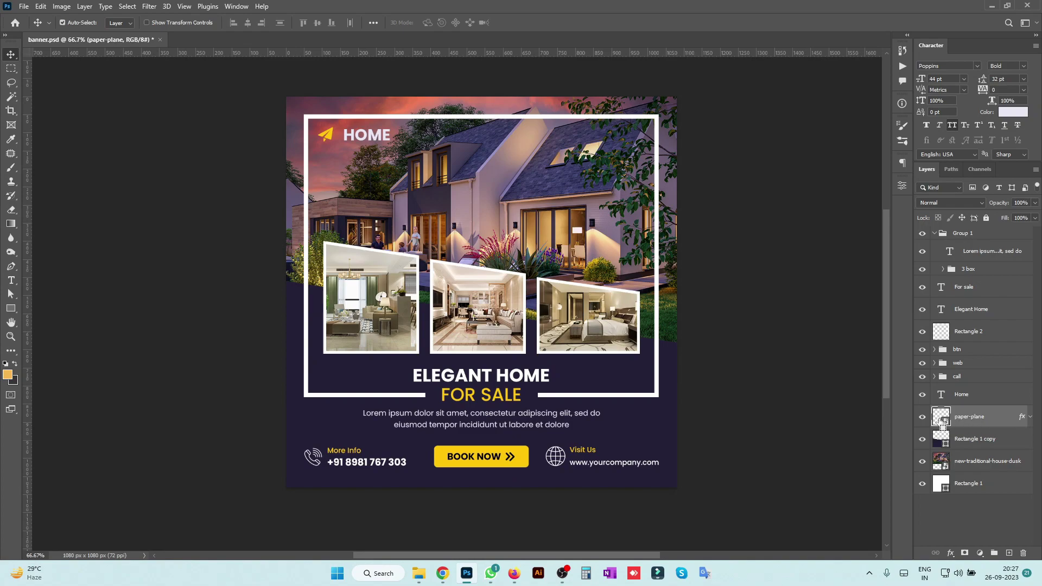
Shift the HOME text closer to the paper-plane icon and set its font size to 36 pt.
click(967, 396)
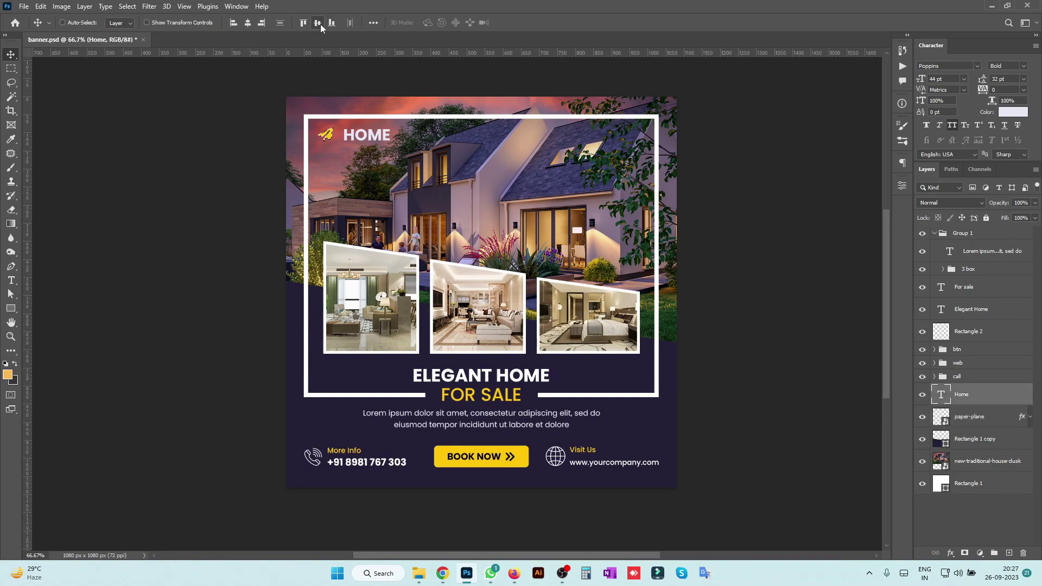
key(shift+Left)
key(shift+Left)
key(shift+Left)
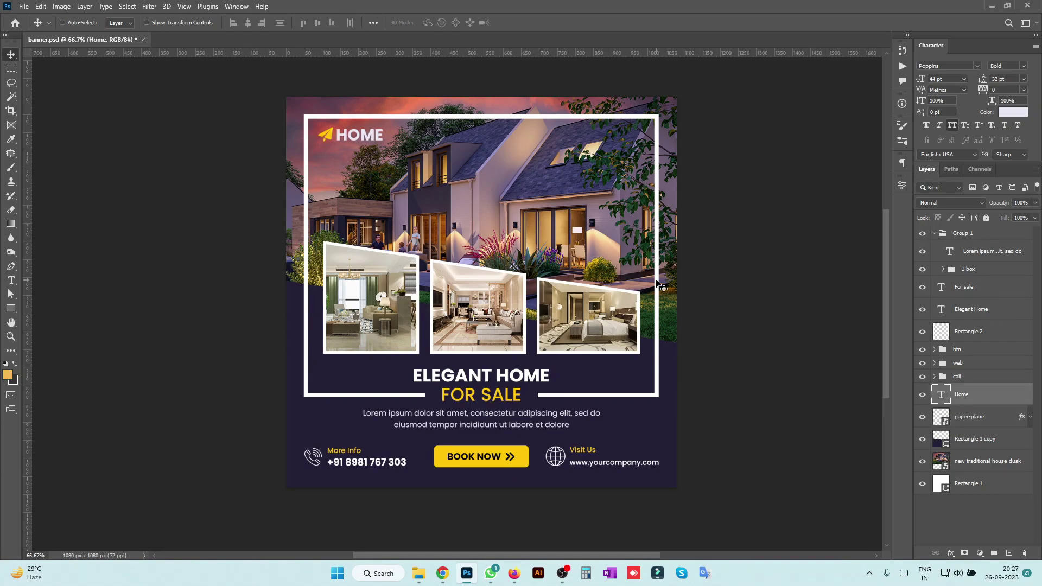
key(shift+Right)
key(Return)
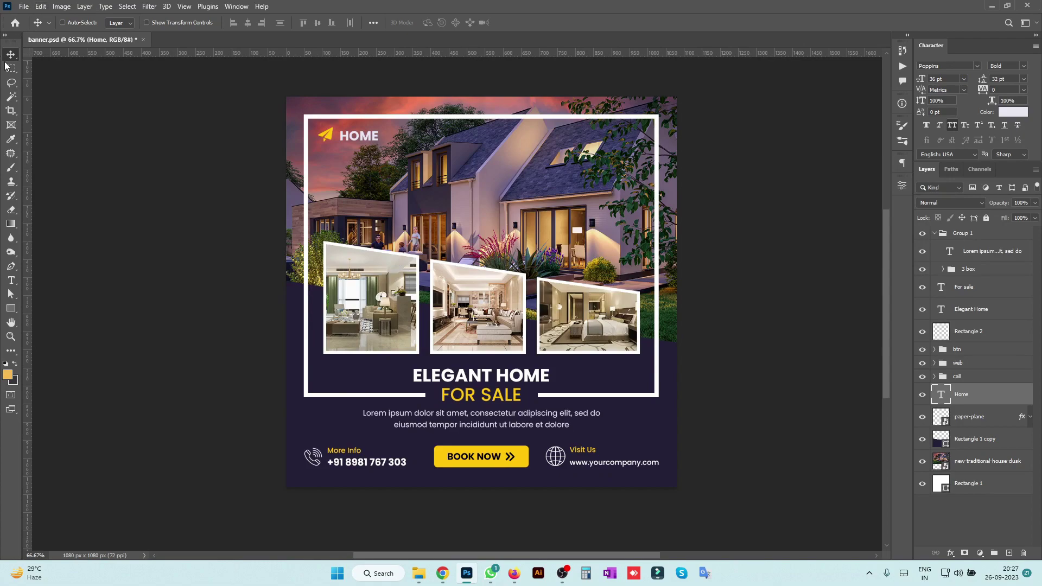
Left-align the HOME text's paragraph and align the text to the paper-plane's vertical center.
click(902, 162)
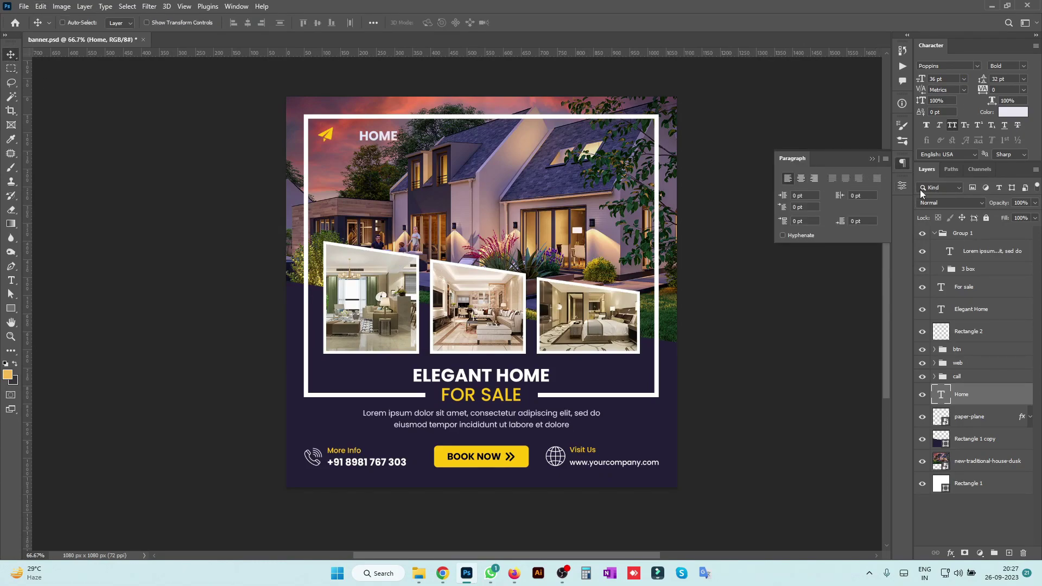
click(902, 163)
ctrl+click(947, 421)
click(320, 24)
key(ctrl+d)
Move the HOME text left until it sits close beside the paper-plane, and group both layers.
key(shift+Left)
key(shift+Left)
key(shift+Left)
key(shift+Left)
key(shift+Left)
key(shift+Left)
key(shift+Left)
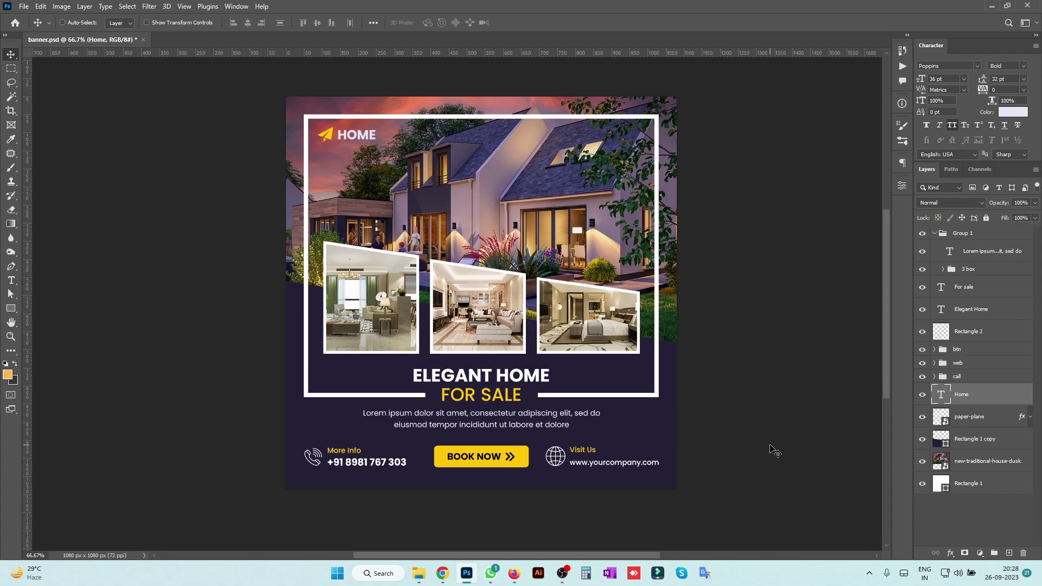
key(Right)
key(Right)
key(Right)
key(Right)
shift+click(979, 426)
key(ctrl+g)
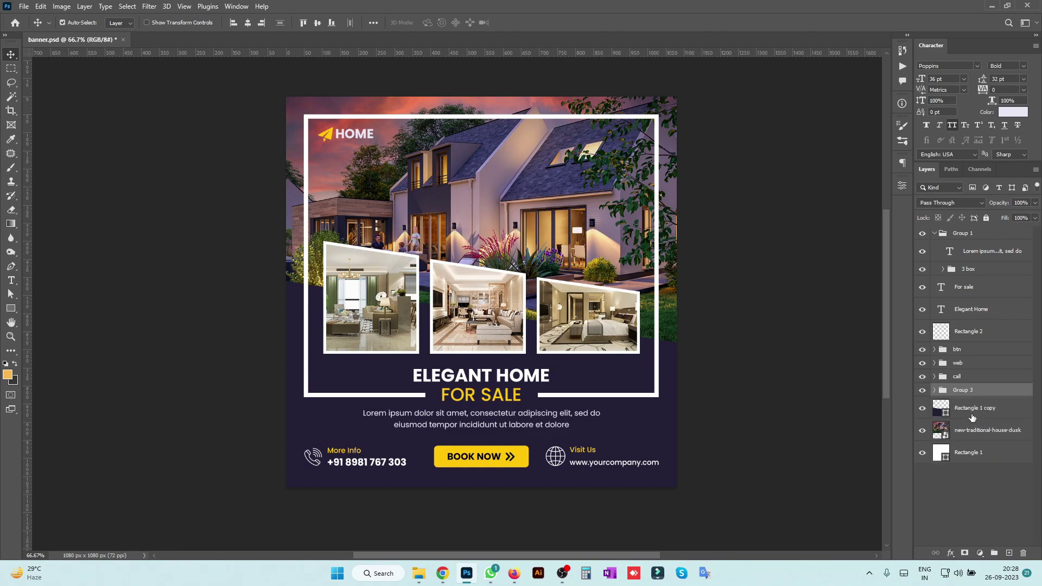
Rename the paper-plane and HOME group as Logo and bring it to the front of the layer stack.
text(log)
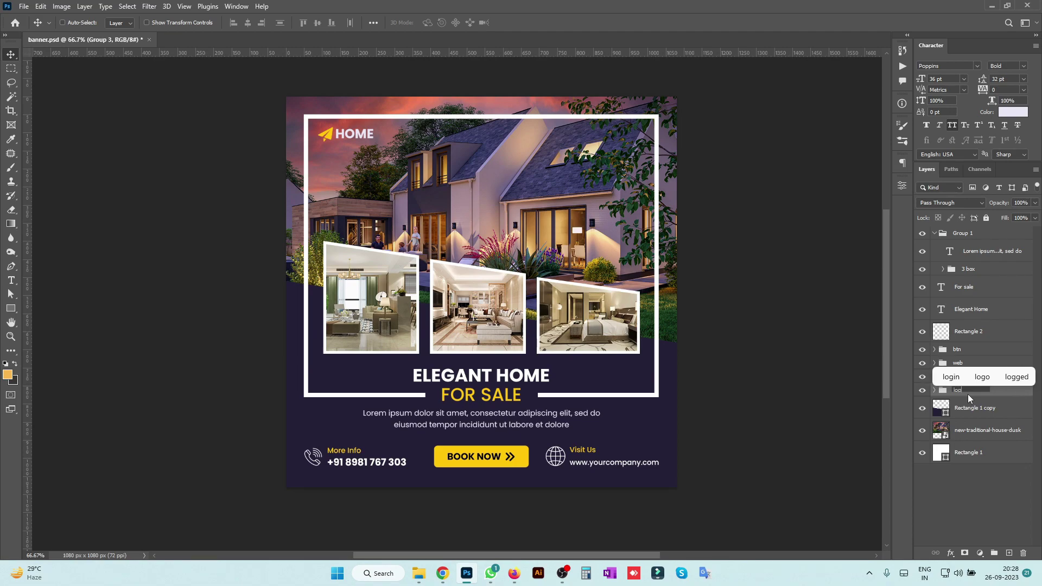
key(Return)
double_click(958, 390)
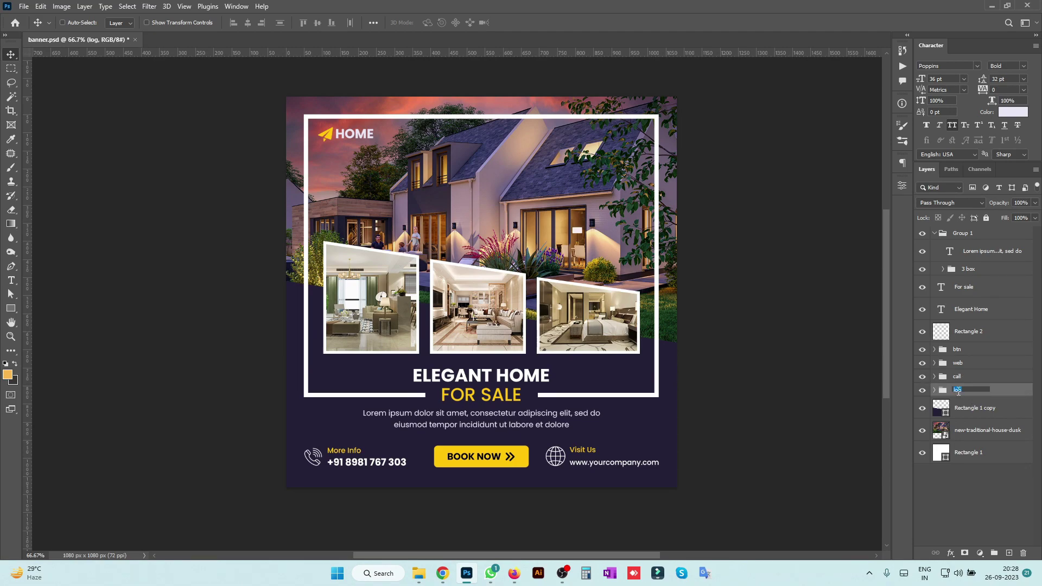
text(Logo)
key(Return)
key(ctrl+shift+bracketright)
Apply a Levels adjustment to the house photo, raising the black input to 10 and slightly lowering the white input, and collapse its smart filters.
ctrl+click(565, 201)
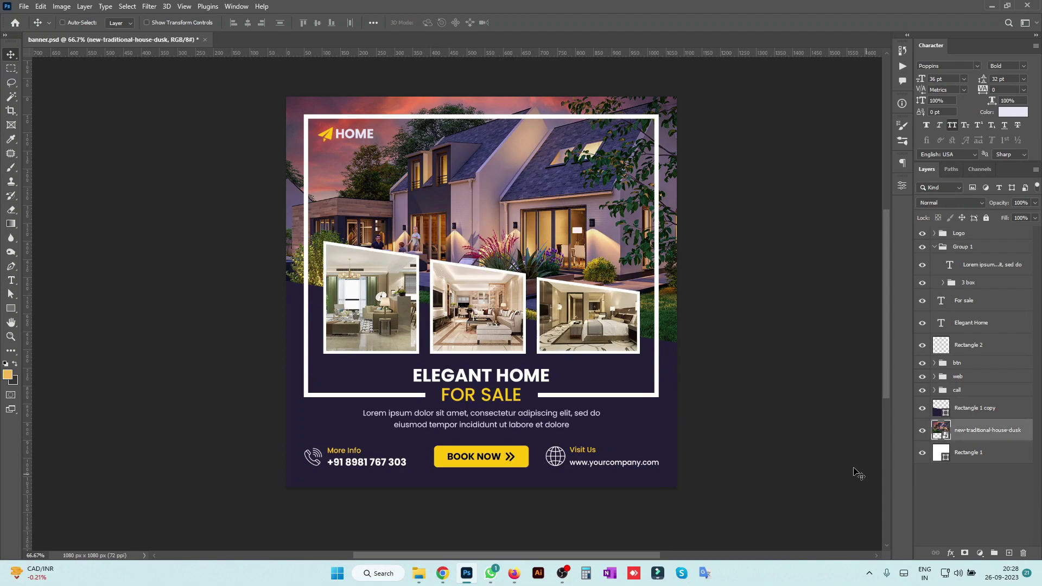
click(62, 6)
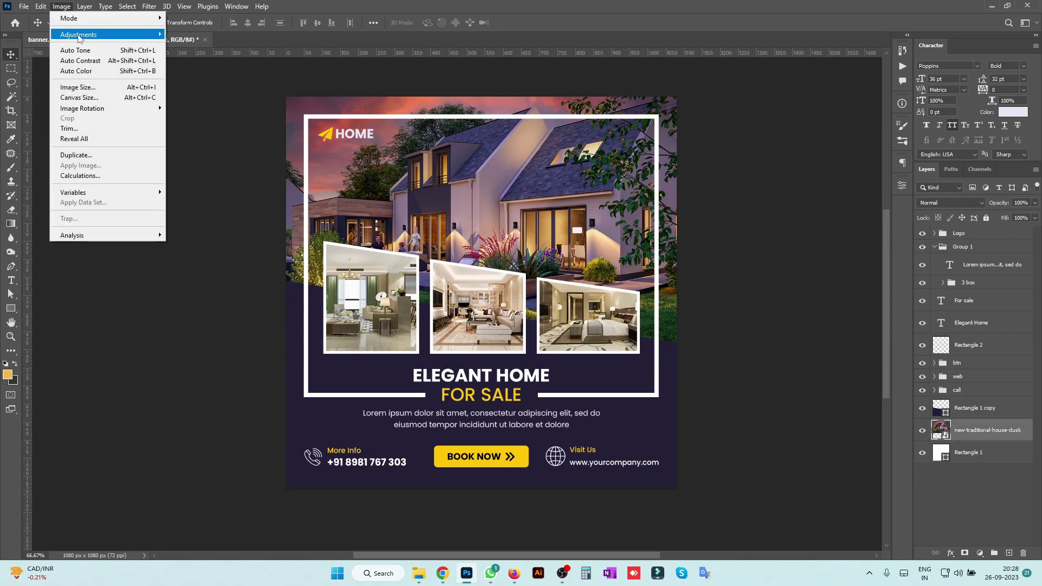
mouse_move(79, 34)
click(187, 44)
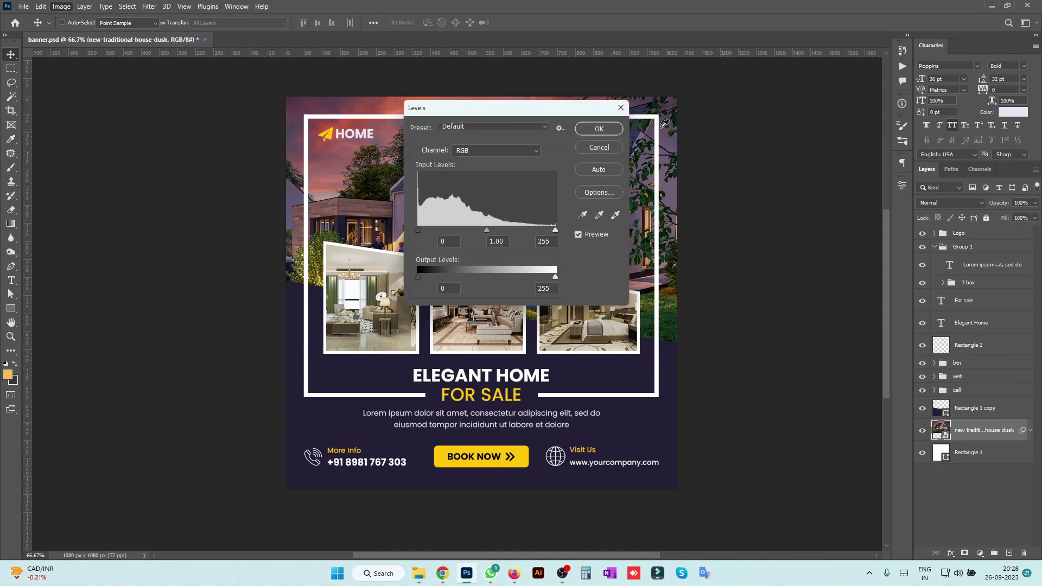
drag(520, 106, 838, 75)
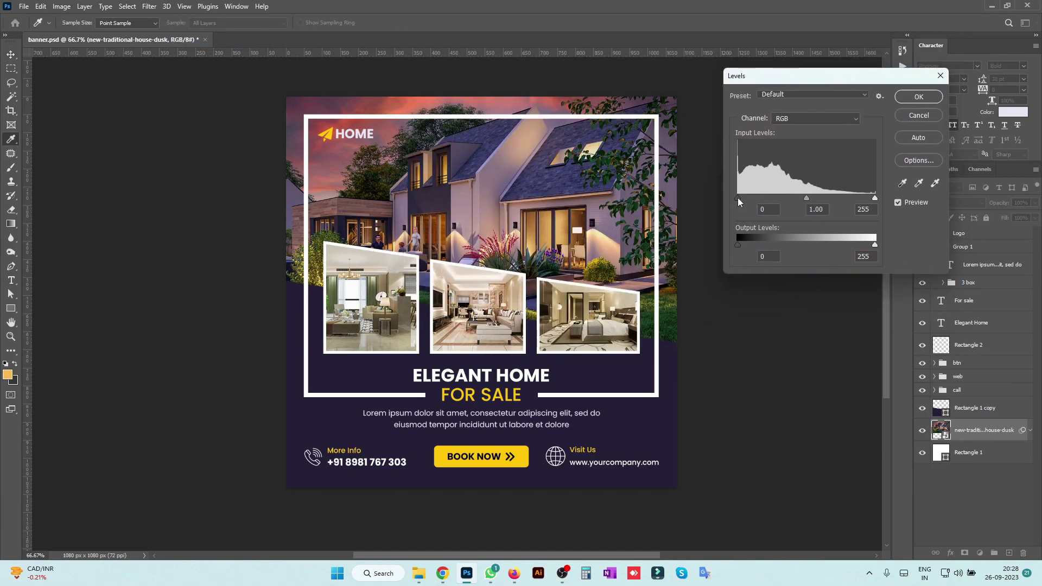
drag(737, 196, 742, 196)
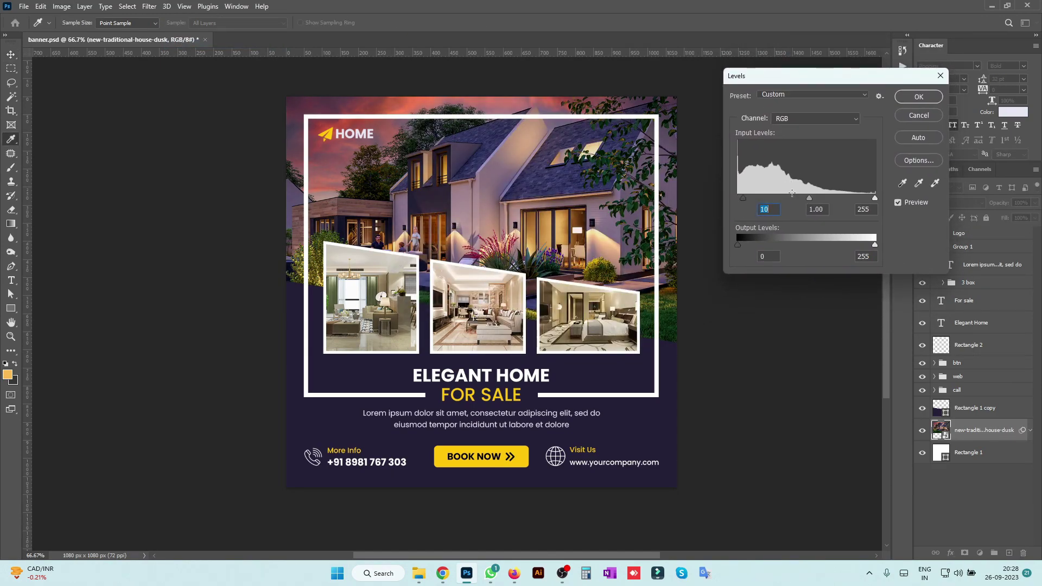
drag(874, 198, 866, 198)
key(Return)
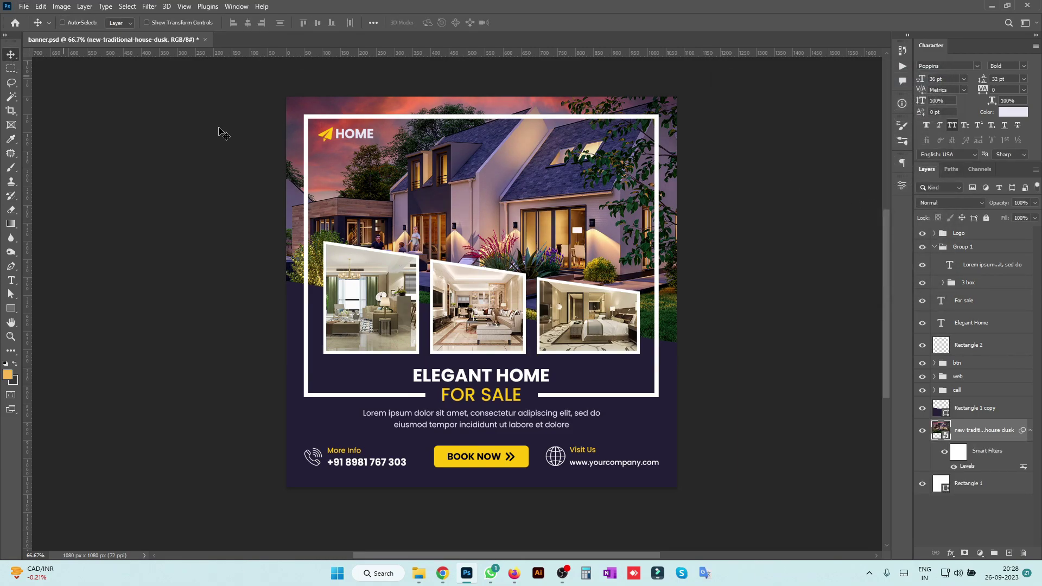
click(1030, 431)
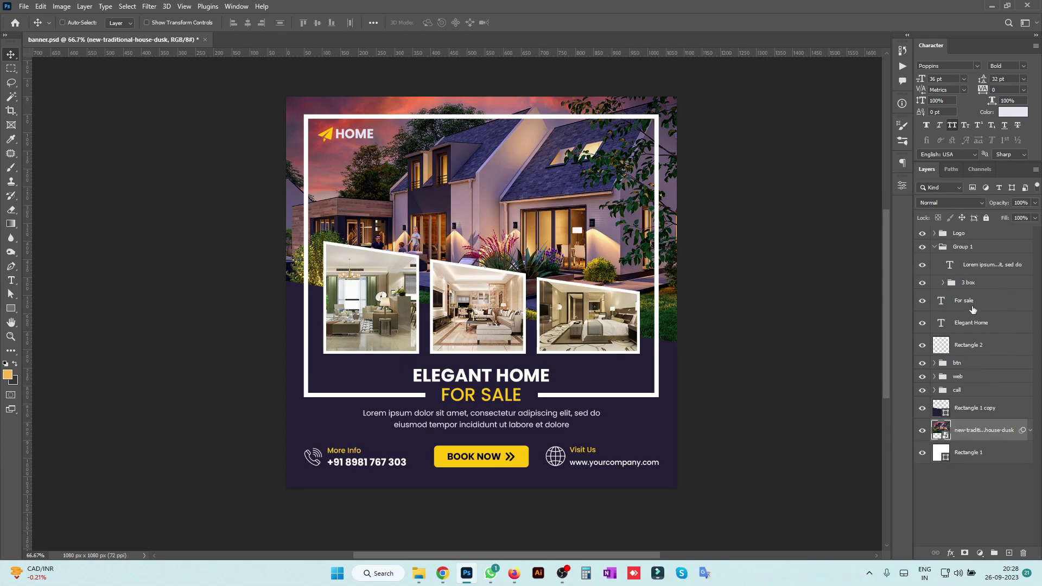
Add a drop shadow to the 3 box group using the dark indigo #241f3a, Multiply blend mode and 100% opacity.
click(970, 285)
click(950, 553)
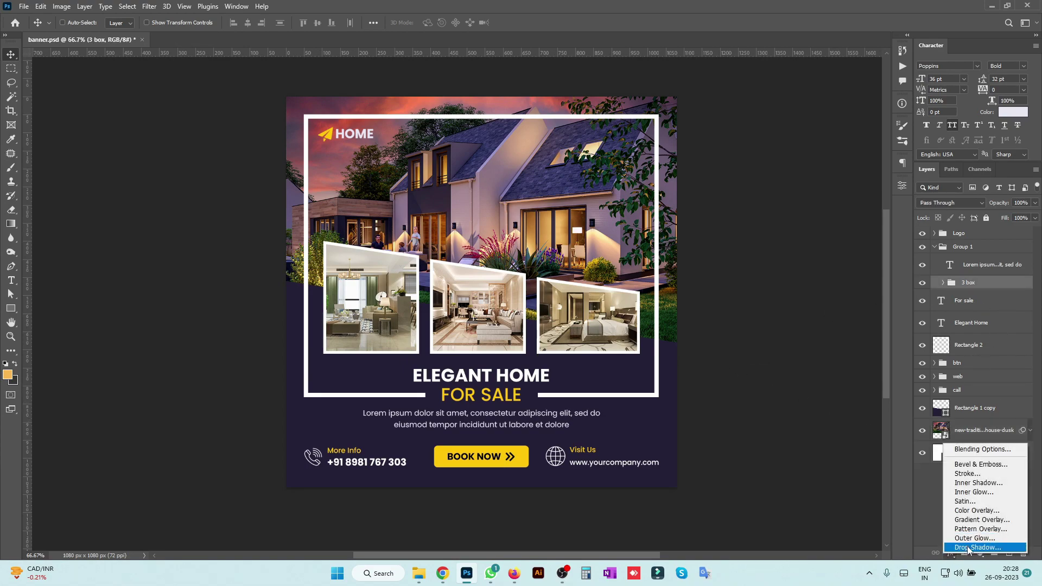
click(899, 398)
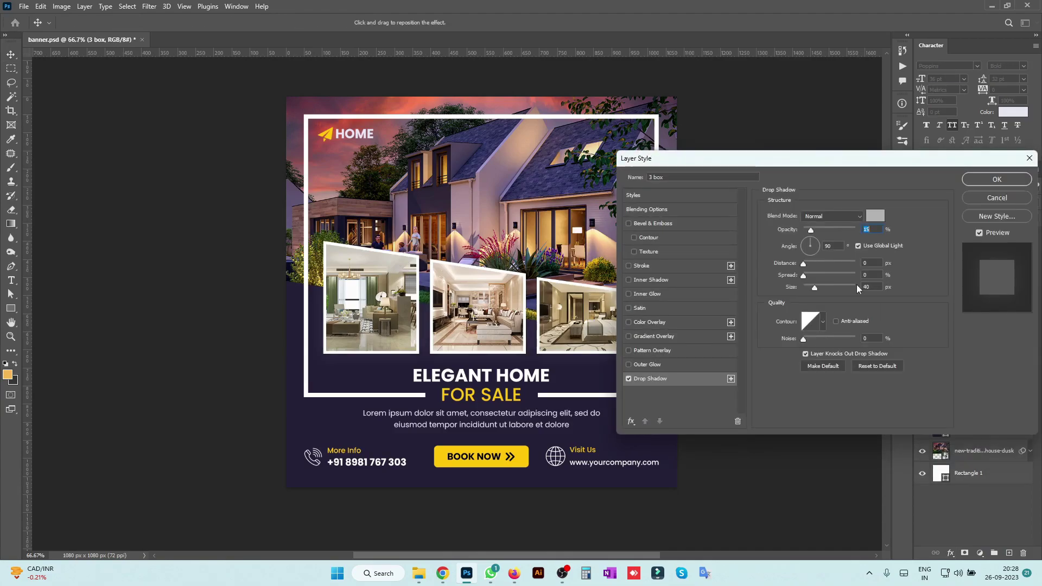
click(874, 217)
click(590, 385)
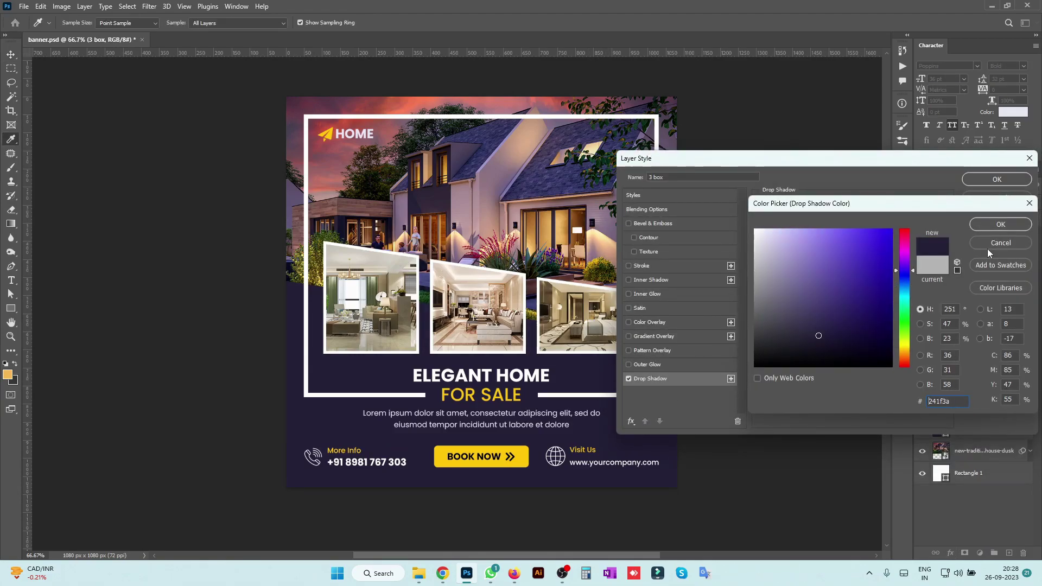
click(987, 224)
click(844, 217)
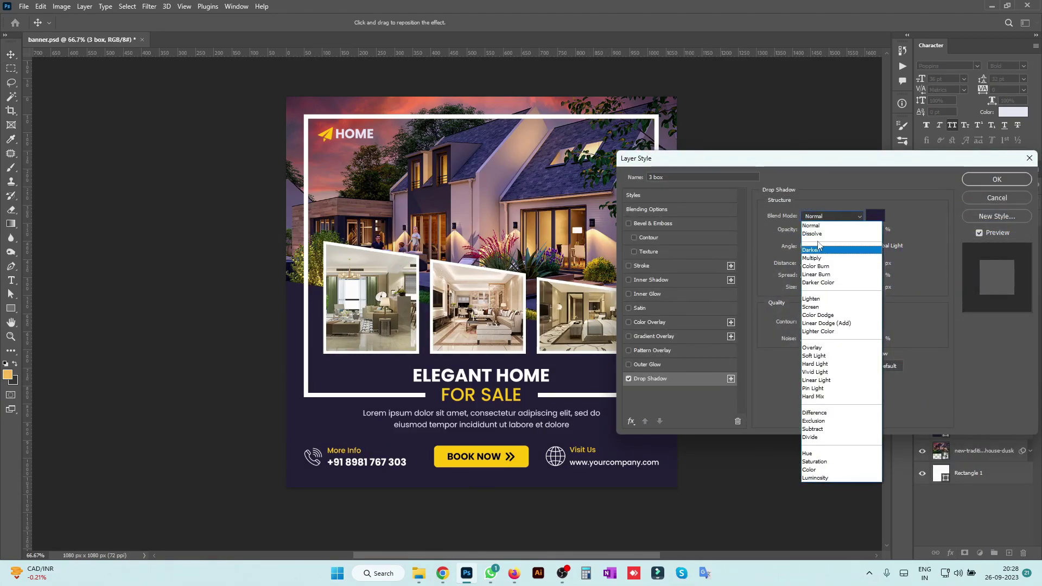
click(817, 259)
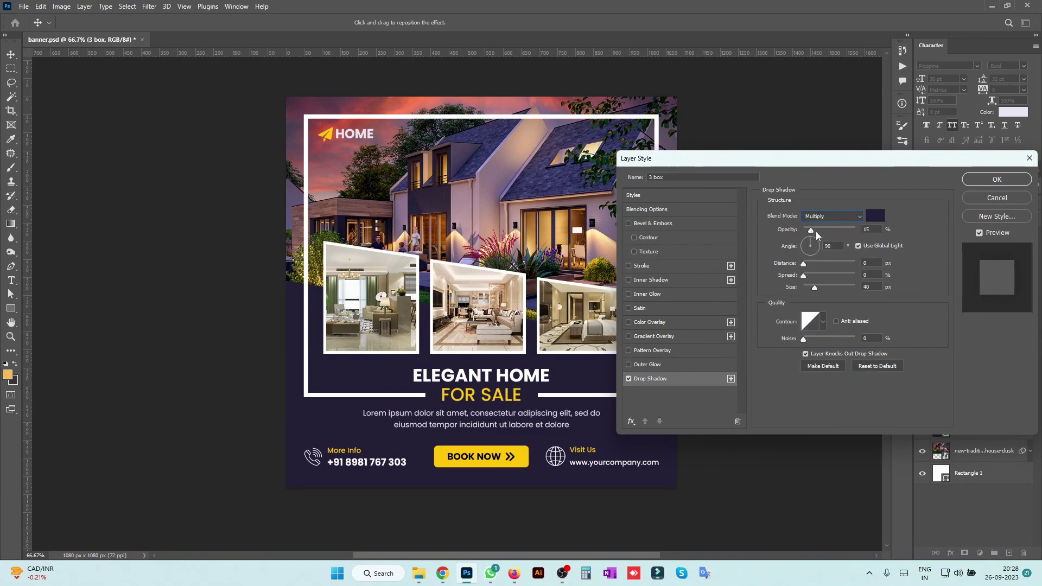
drag(811, 230, 941, 233)
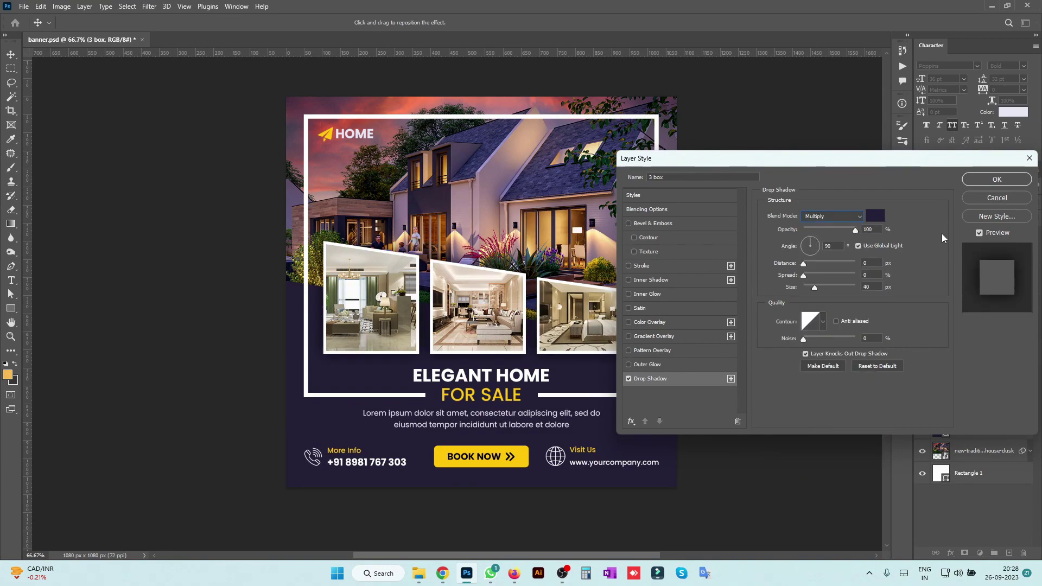
click(815, 288)
Recolor the 3 box group's drop shadow to a bright violet and set its blend mode to Normal.
click(874, 216)
click(835, 277)
click(831, 269)
click(833, 255)
click(844, 237)
click(987, 223)
click(823, 216)
click(821, 229)
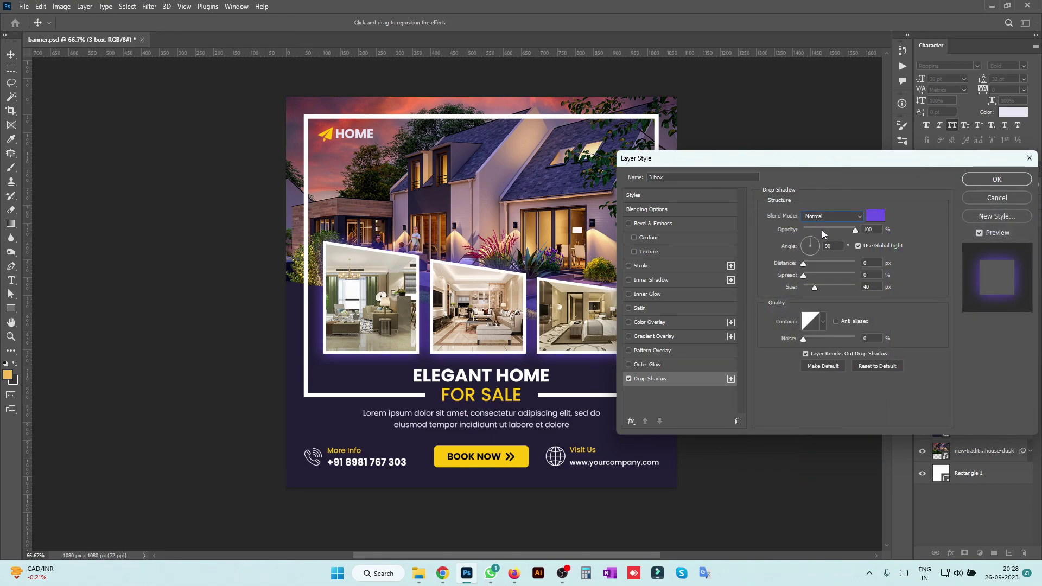
Tone the drop shadow's color down to a darker, muted purple.
click(874, 216)
drag(818, 337, 818, 296)
key(Return)
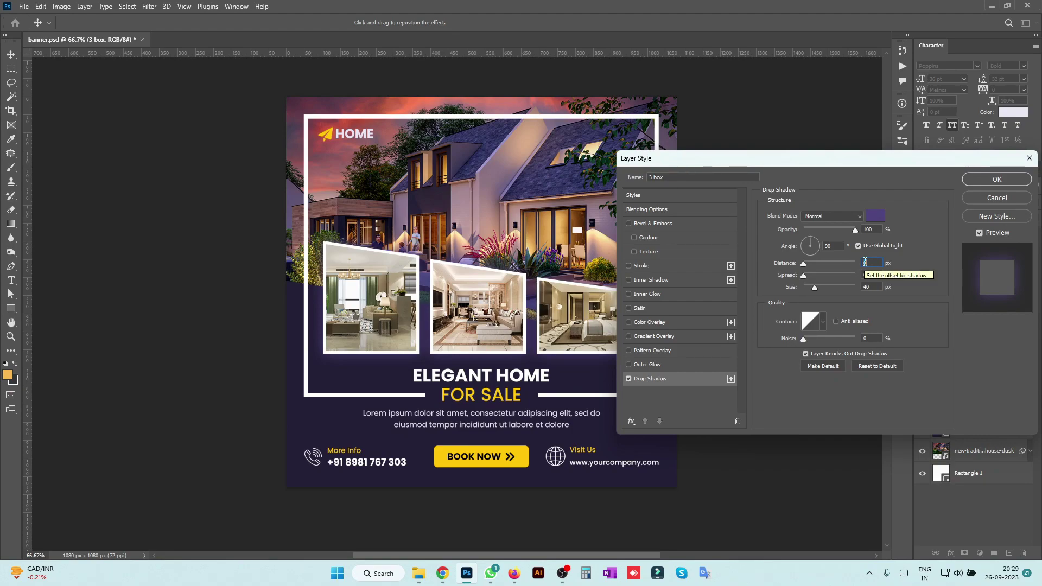
Offset the 3 box group's drop shadow downward by about 10 px and apply the layer style.
text(30)
key(shift+Down)
key(shift+Down)
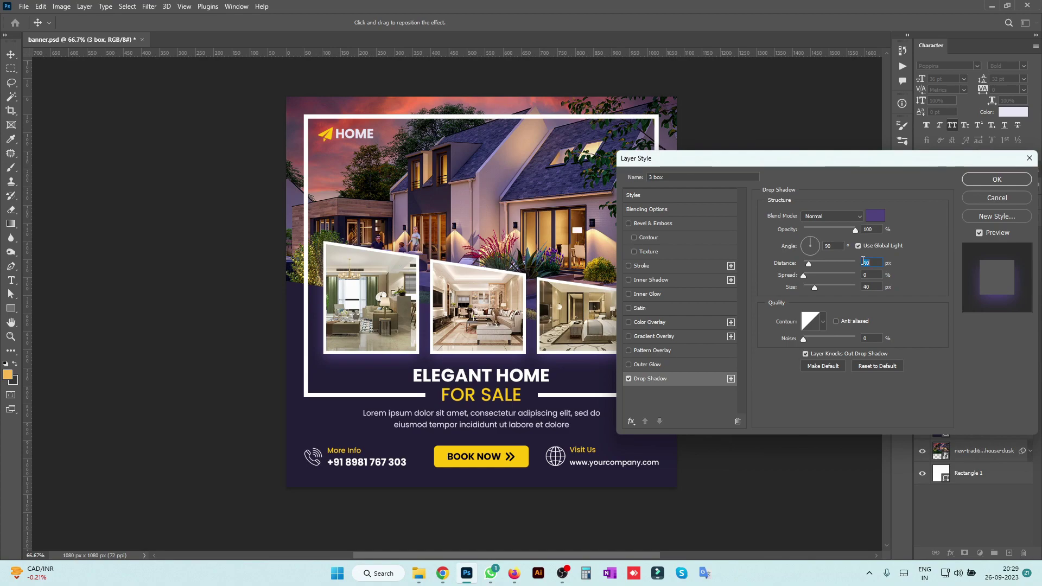
key(Down)
key(Down)
click(868, 229)
key(Return)
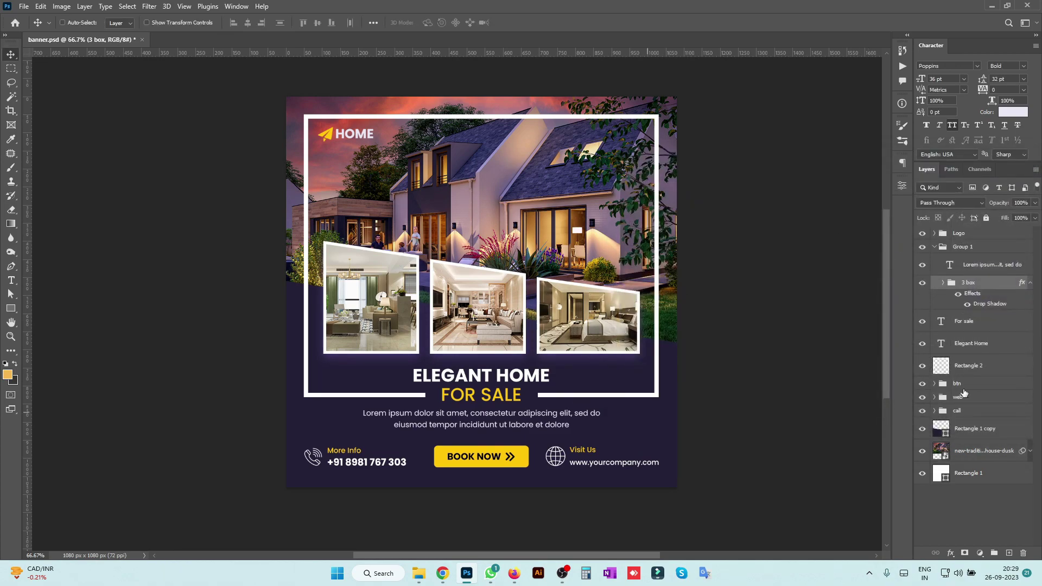
Set the ELEGANT HOME headline's font size to 60 pt.
drag(641, 291, 639, 290)
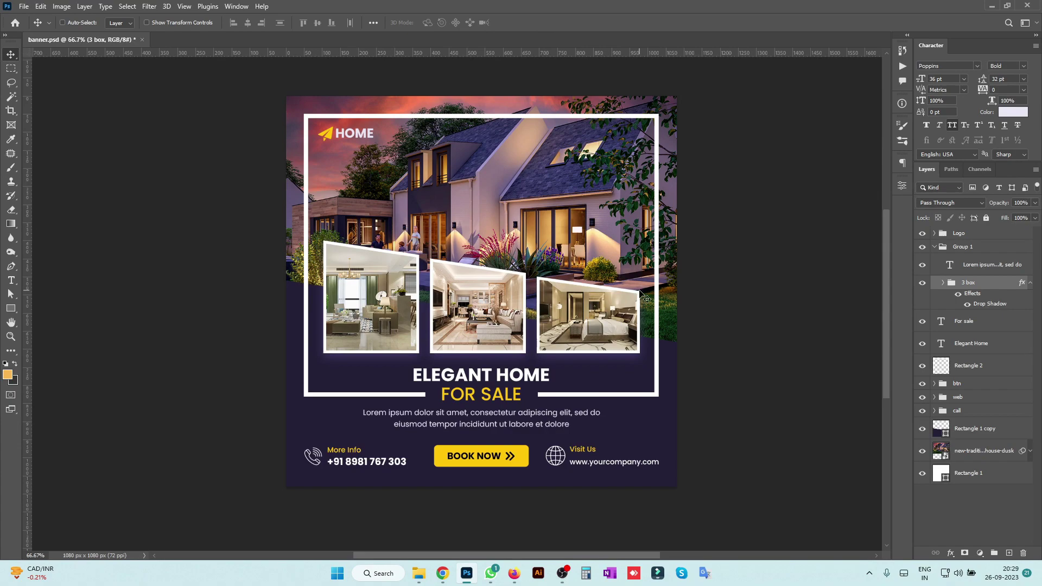
right_click(519, 378)
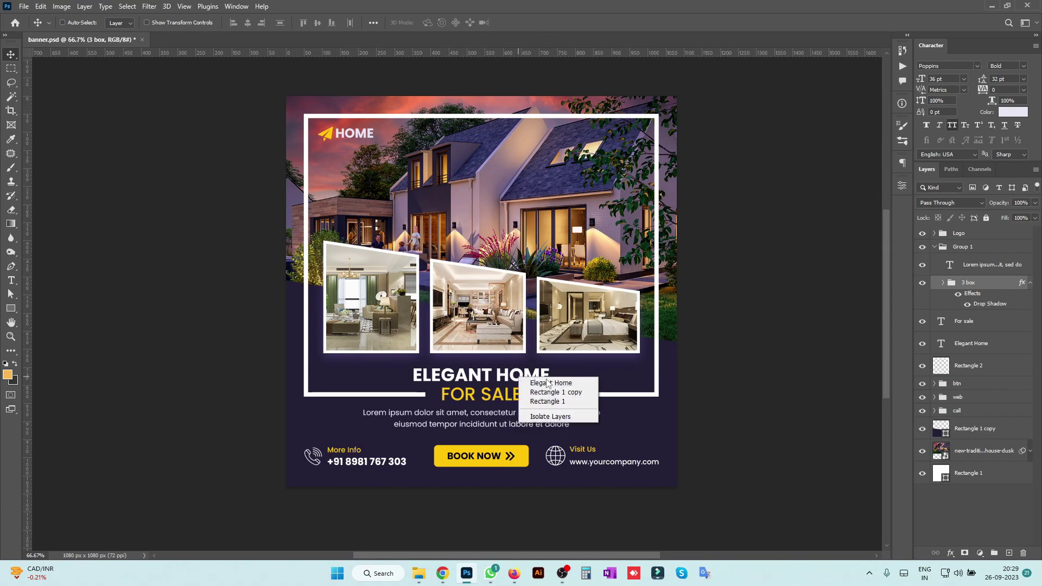
click(540, 382)
click(946, 79)
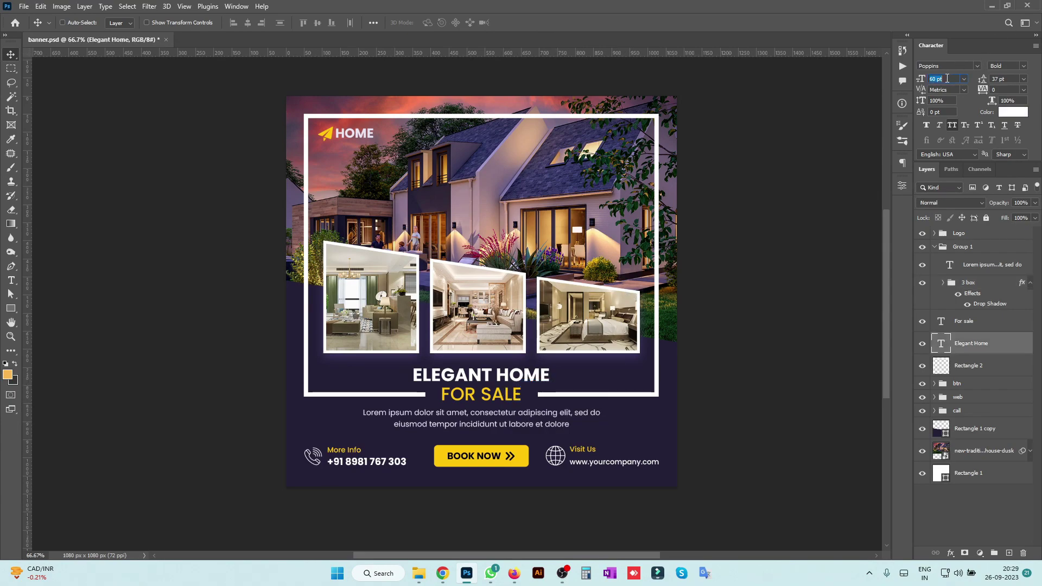
key(Return)
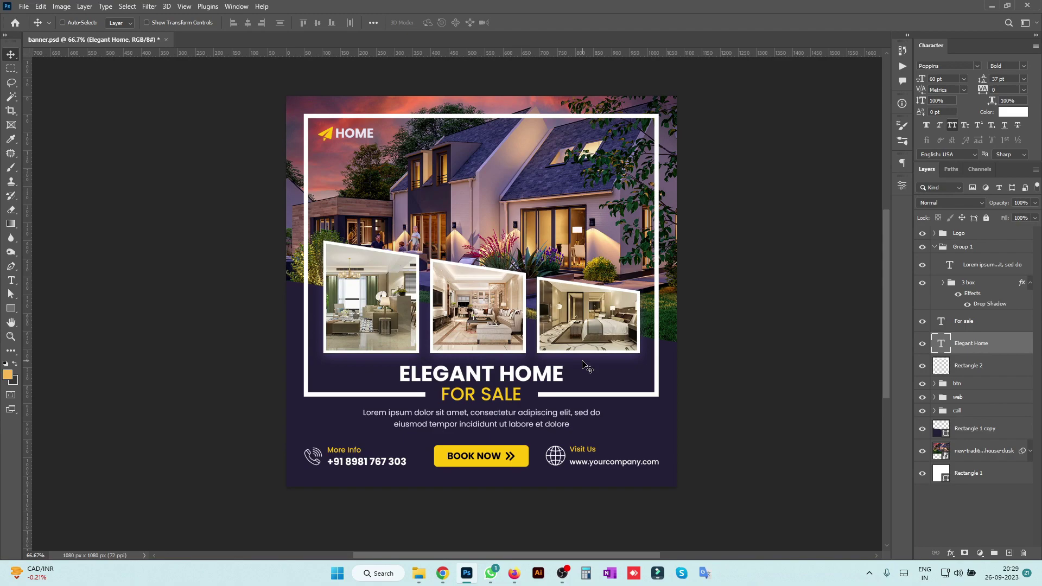
Change the FOR SALE text's font weight to Poppins SemiBold.
right_click(512, 391)
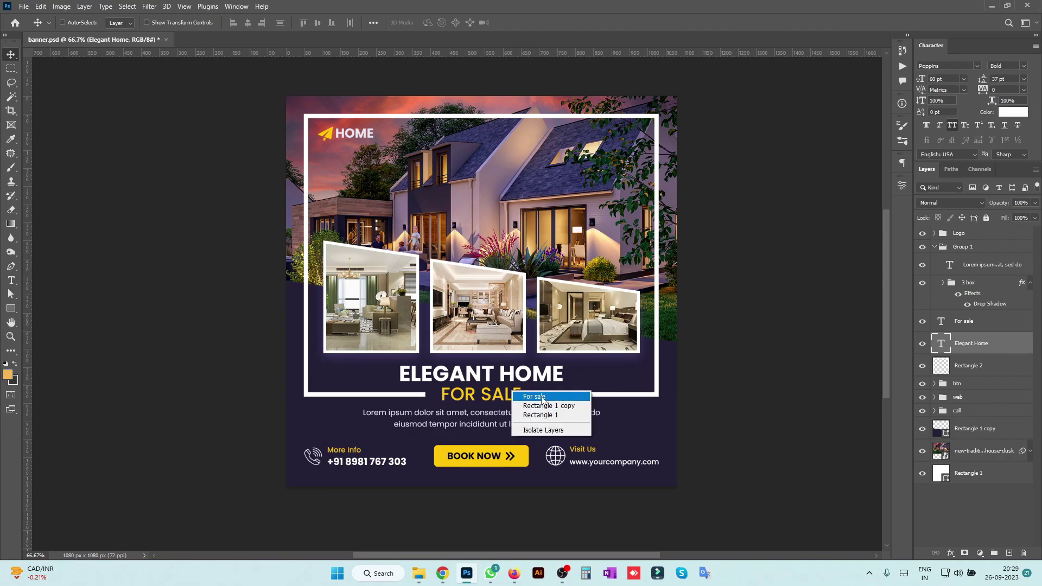
click(534, 396)
click(1008, 65)
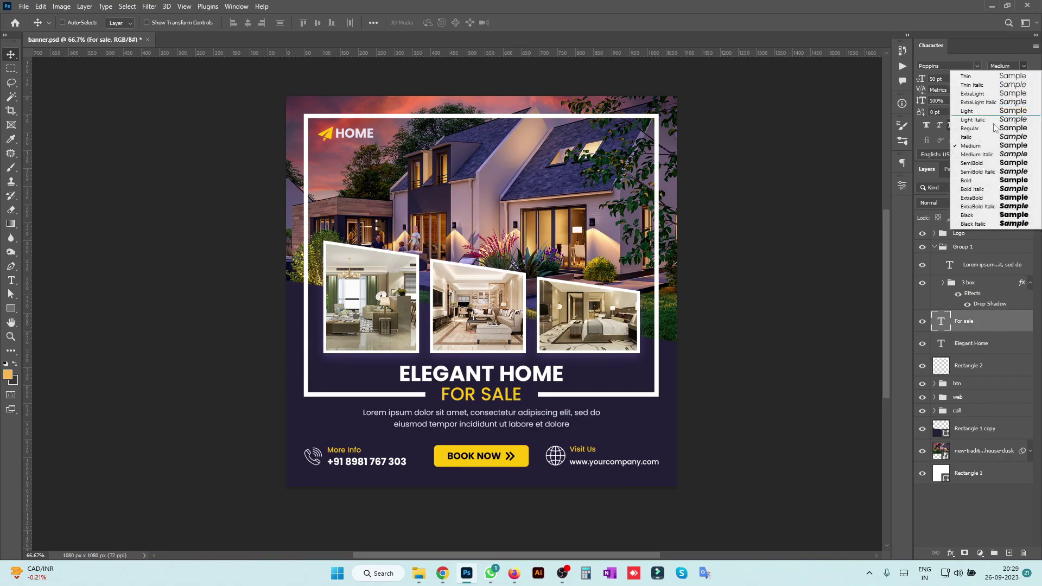
click(976, 163)
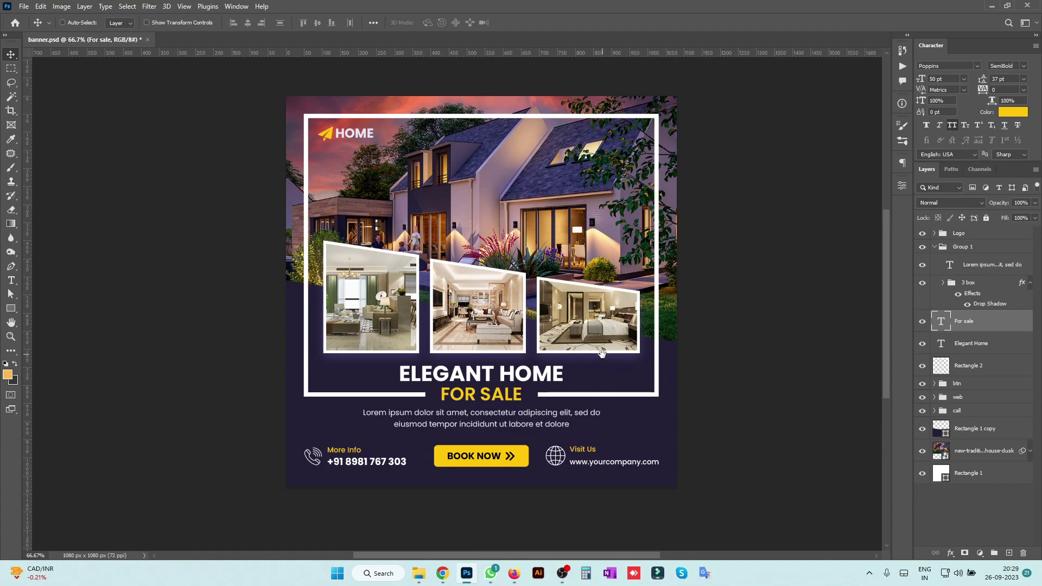
Set the opacity of the white frame (Rectangle 2) to 50%.
drag(600, 350, 617, 346)
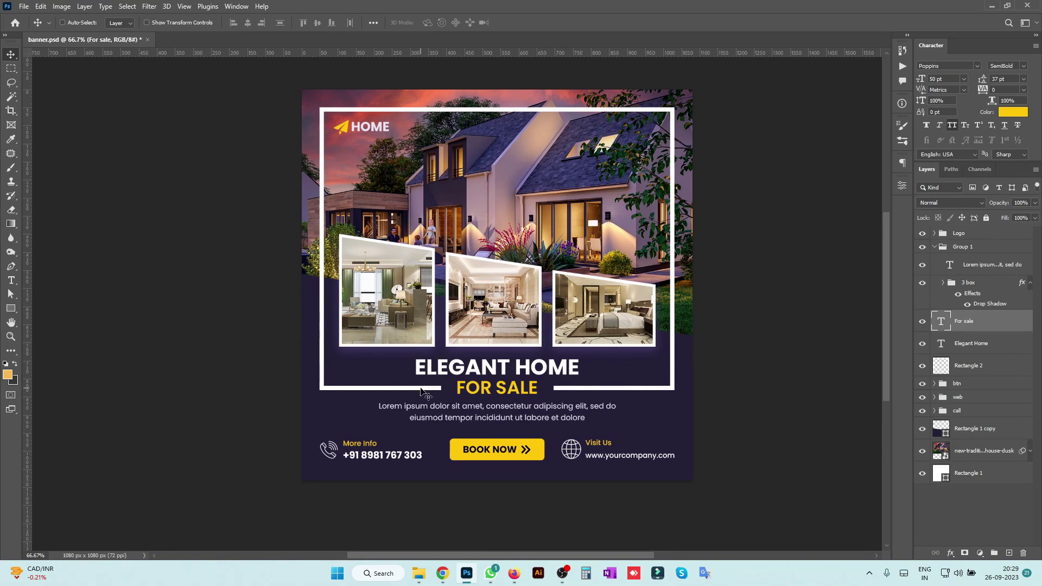
drag(673, 318, 673, 312)
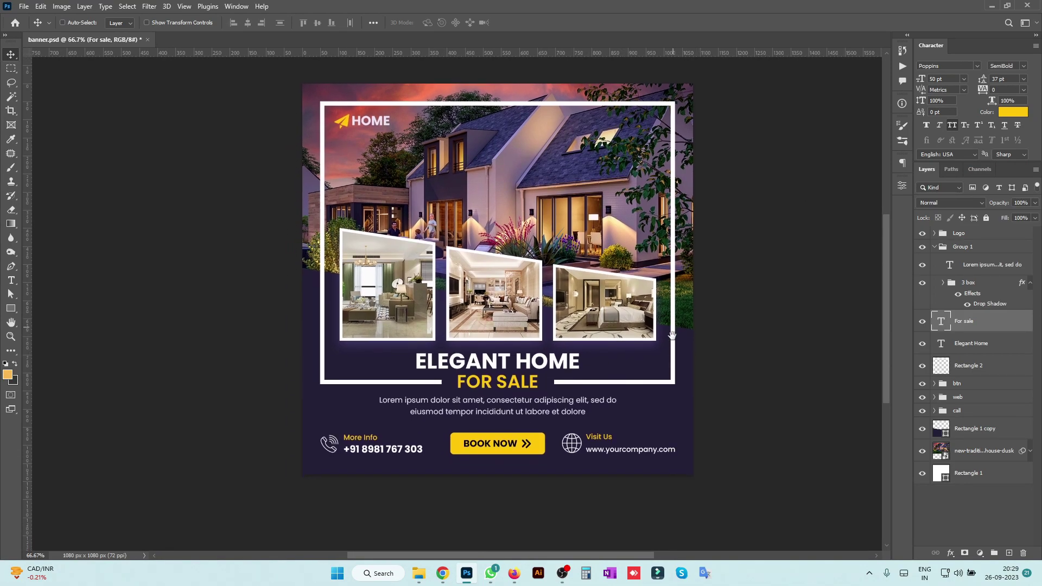
ctrl+click(674, 360)
key(5)
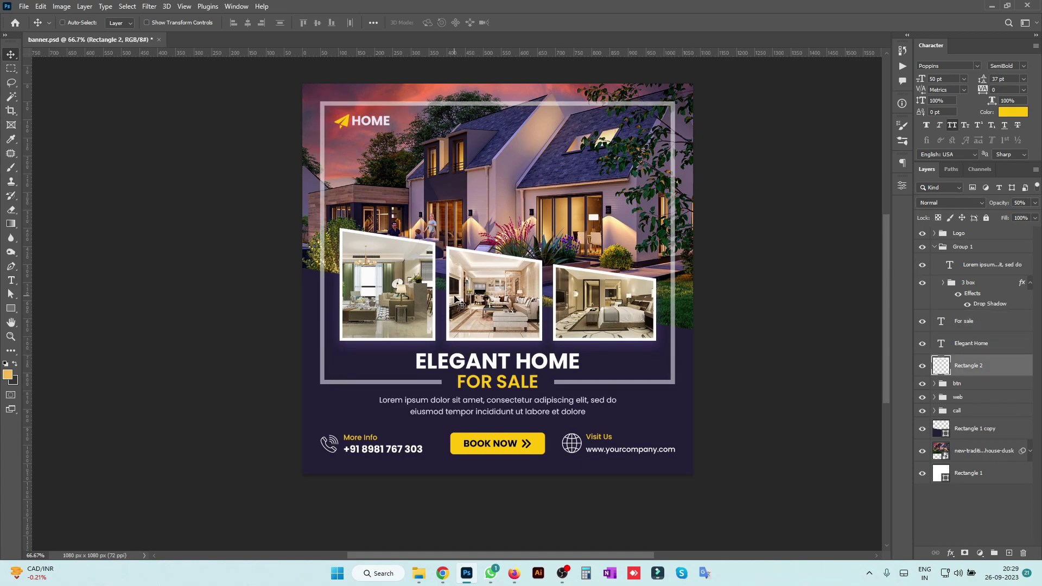
Change the lorem ipsum paragraph's font weight to Poppins Light.
drag(499, 279, 541, 259)
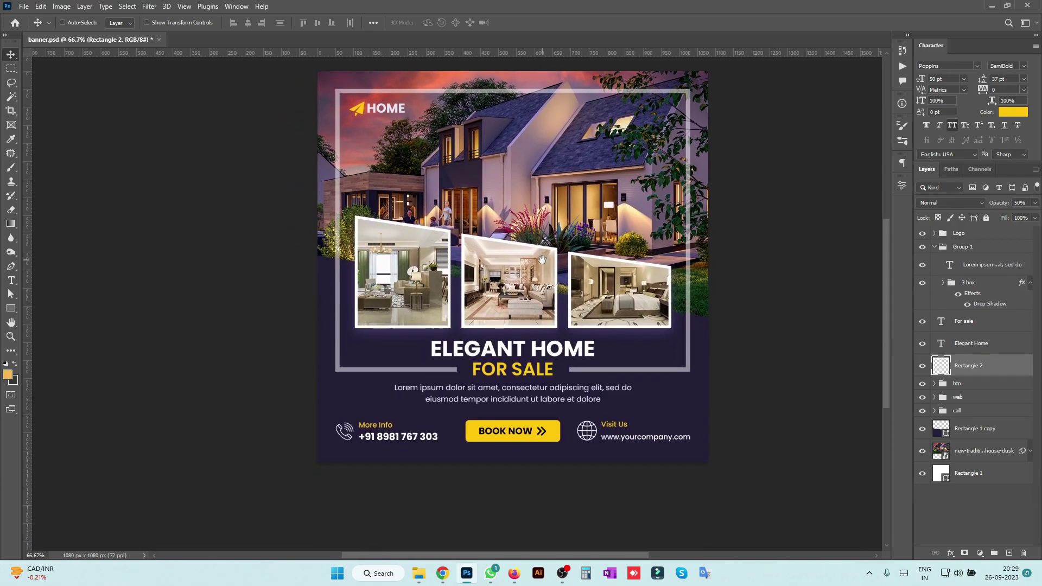
right_click(559, 401)
click(624, 410)
click(1023, 66)
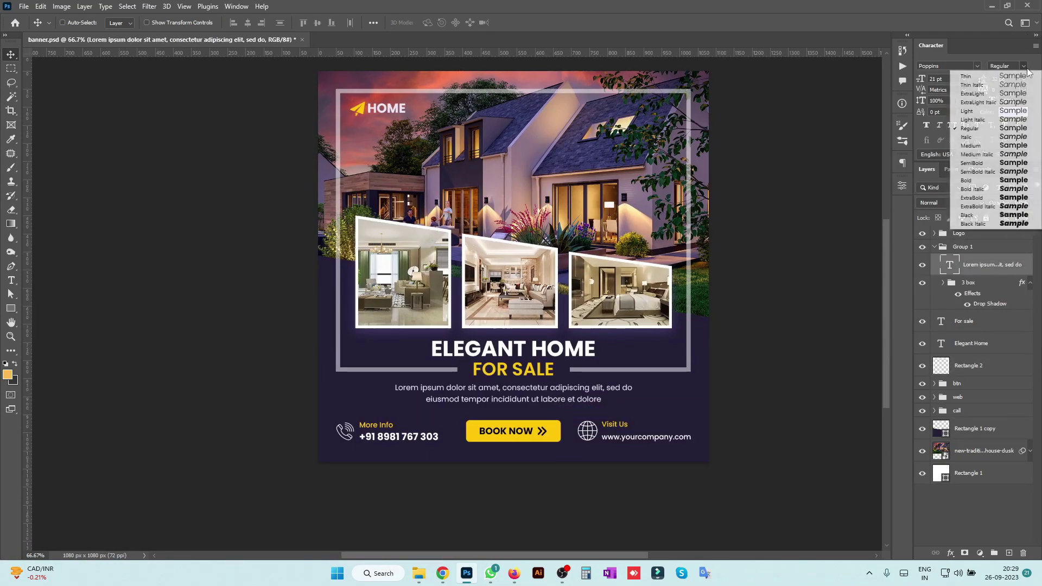
click(978, 113)
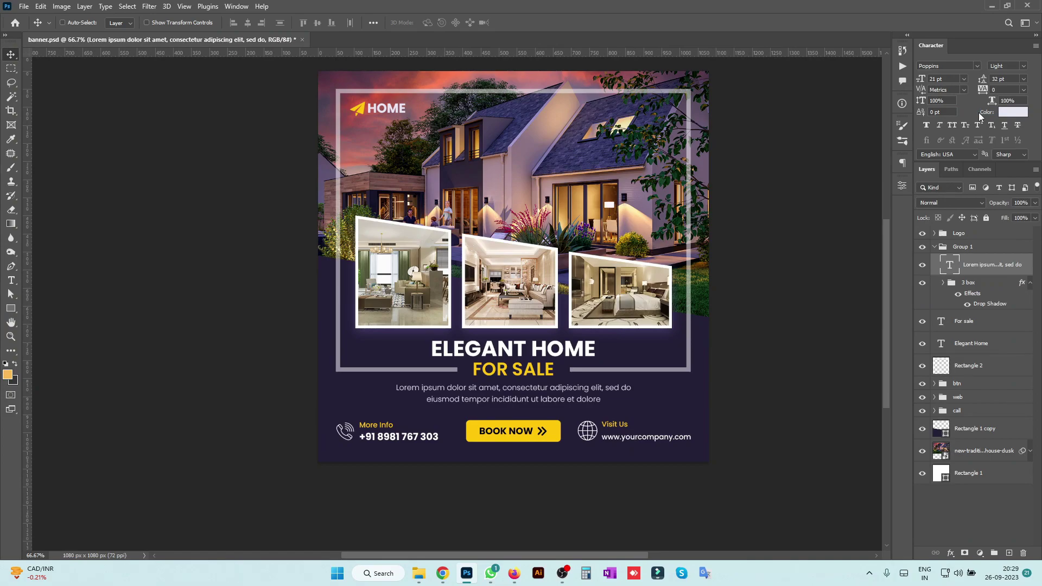
Save the banner document and save a JPEG version as banner.jpg in the Social-Banner-08 folder.
drag(605, 218, 599, 227)
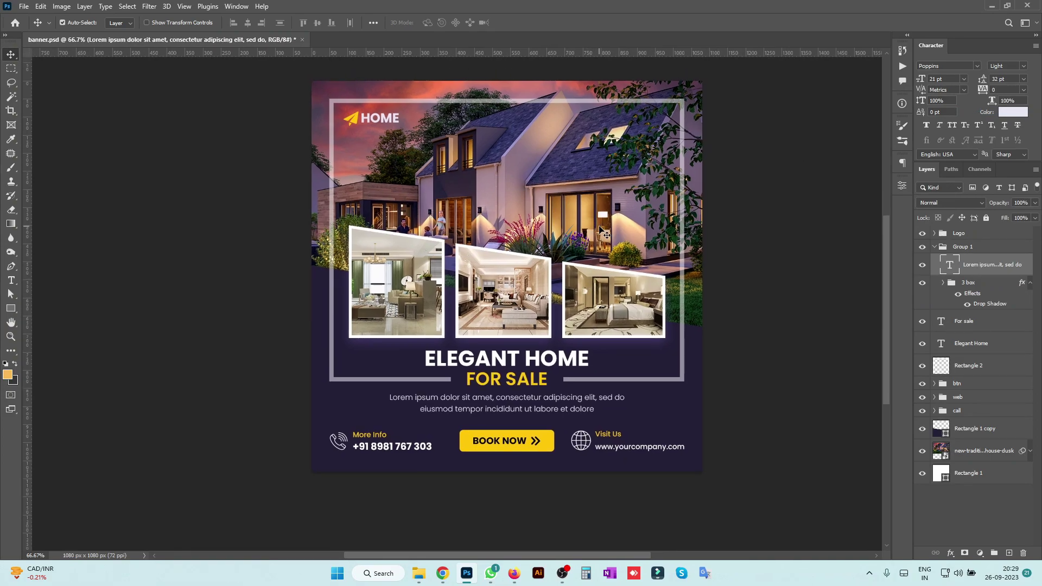
key(ctrl+s)
key(ctrl+shift+s)
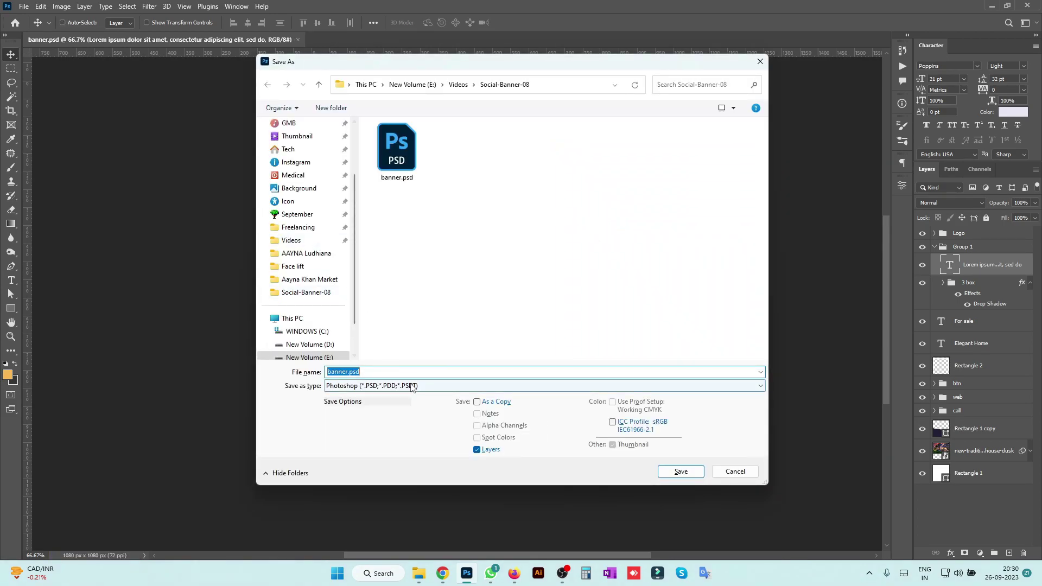
click(390, 386)
click(386, 470)
click(681, 472)
click(599, 204)
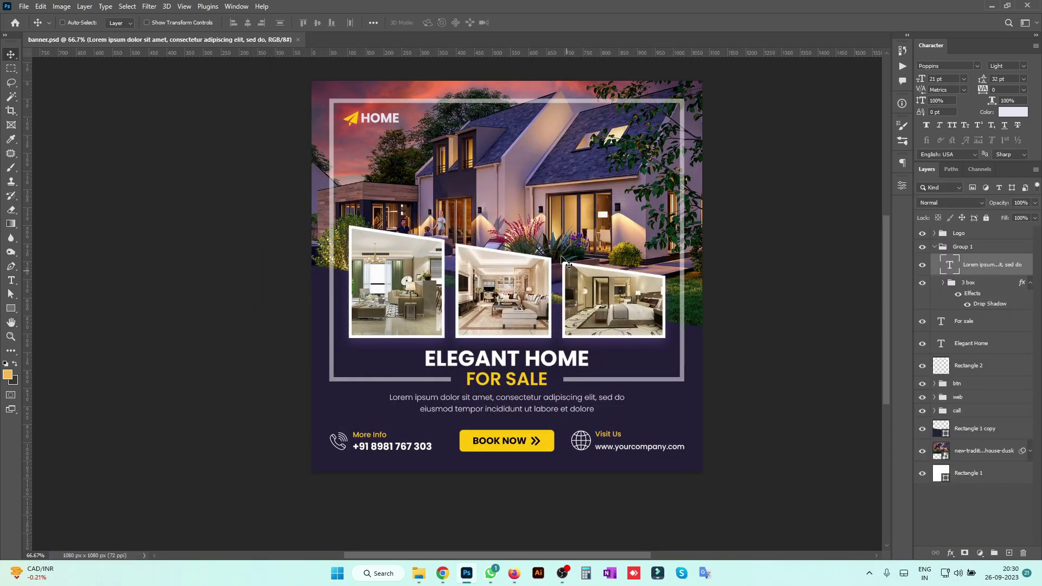
Open the exported banner.jpg from its folder in the image viewer and view it in a maximized window.
scroll(563, 257, up, 1)
mouse_move(418, 574)
click(379, 515)
double_click(612, 173)
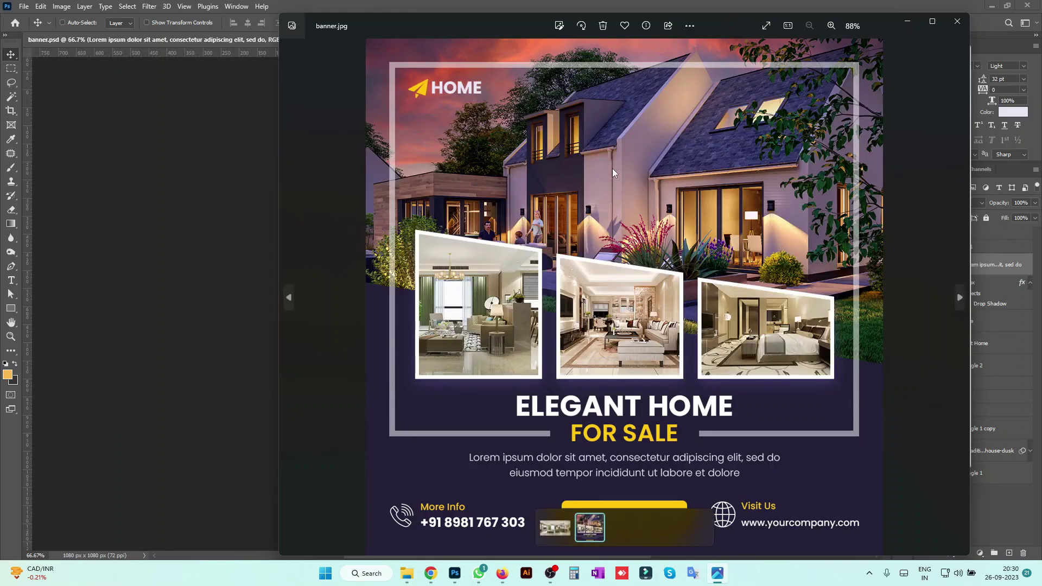
click(931, 22)
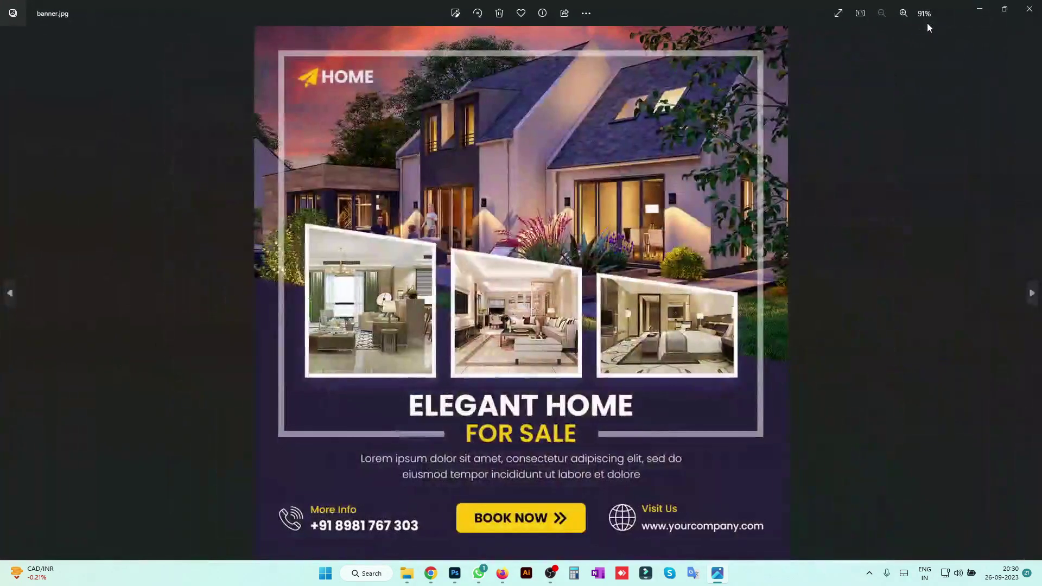